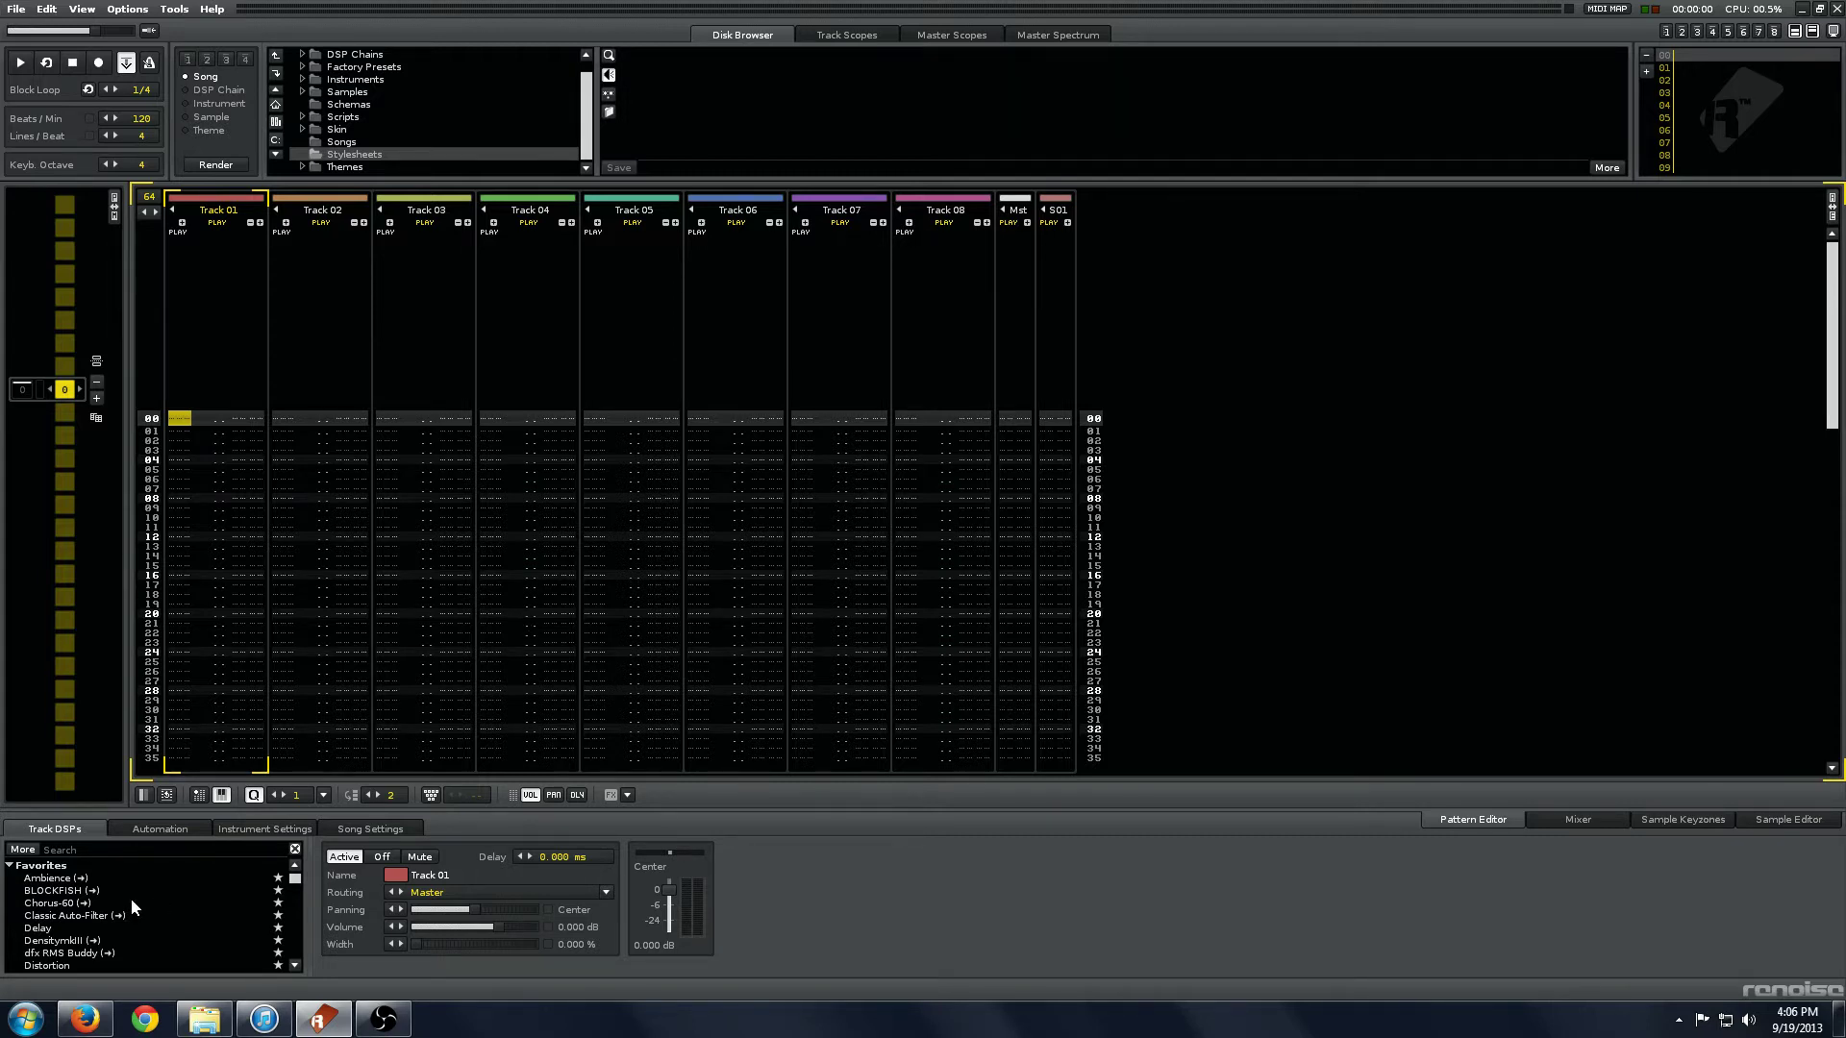
- Scroll the Track DSPs list down to the Meta devices: *LFO, *Meta Mixer and *Instr. Automation
scroll(135, 884, "down", 1)
scroll(136, 871, "down", 6)
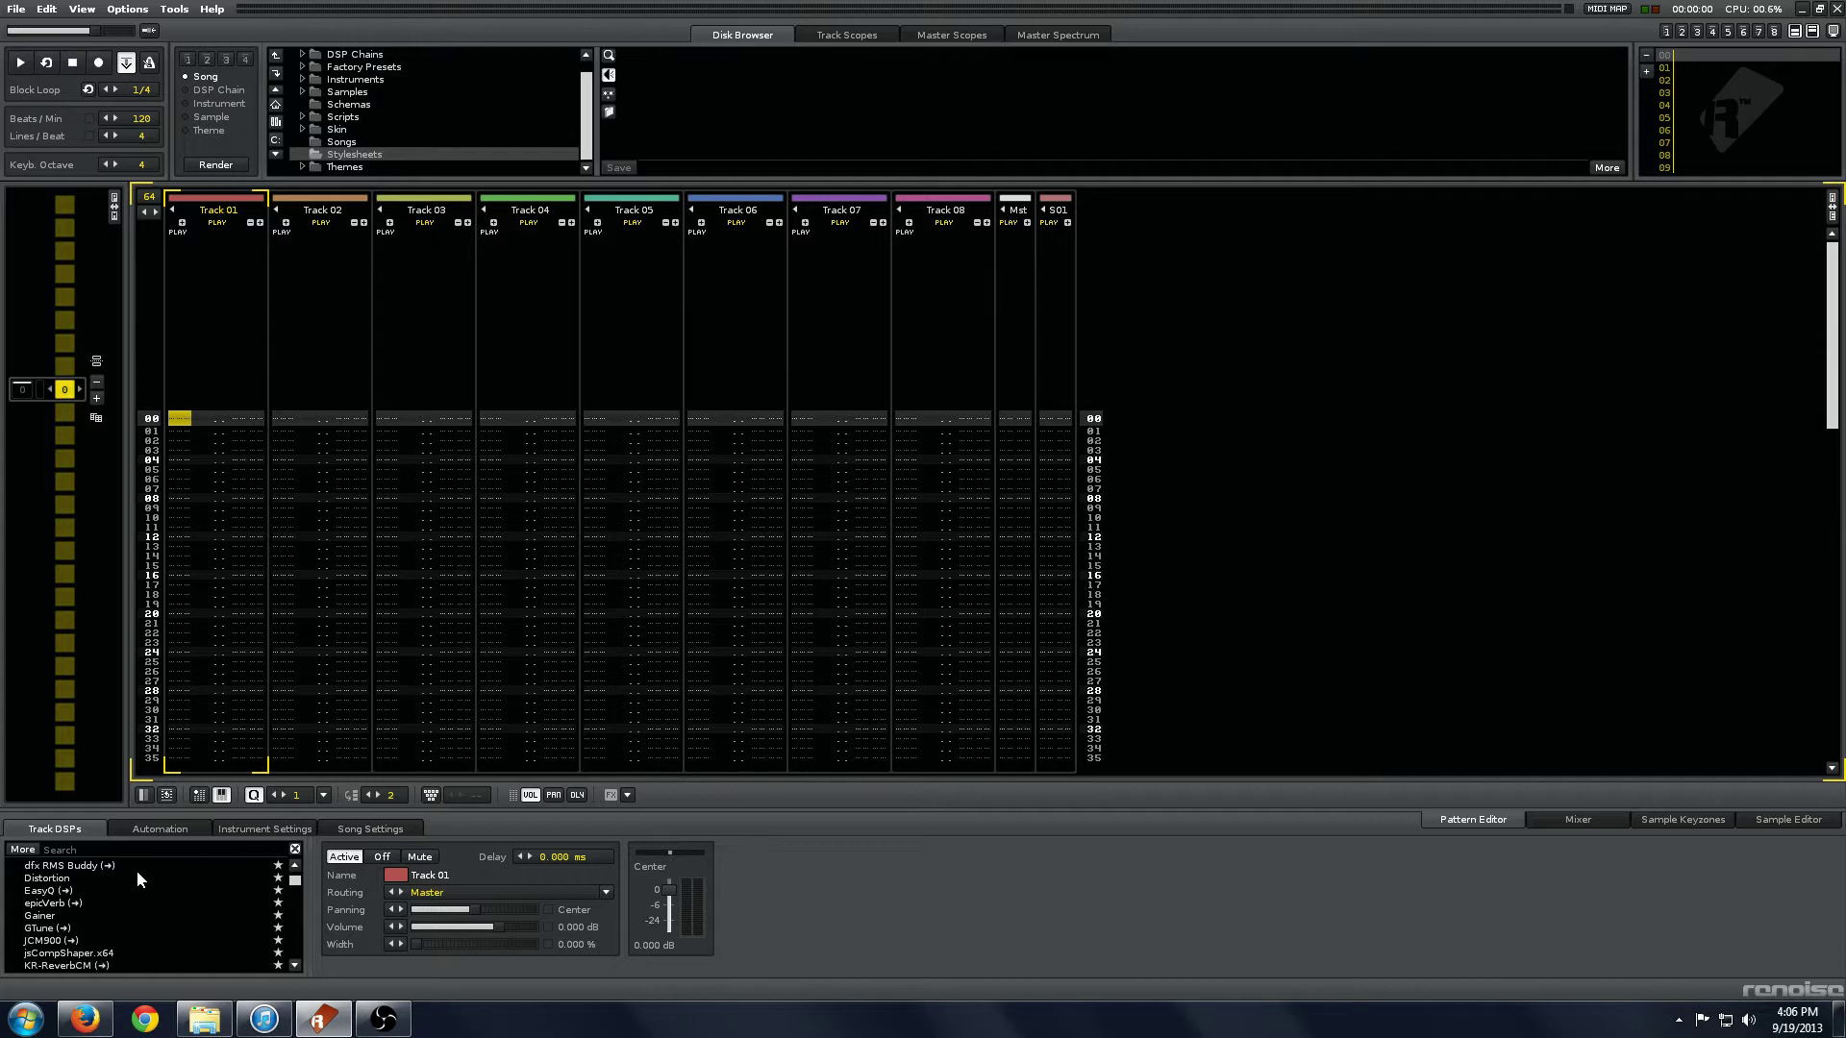
scroll(175, 903, "down", 5)
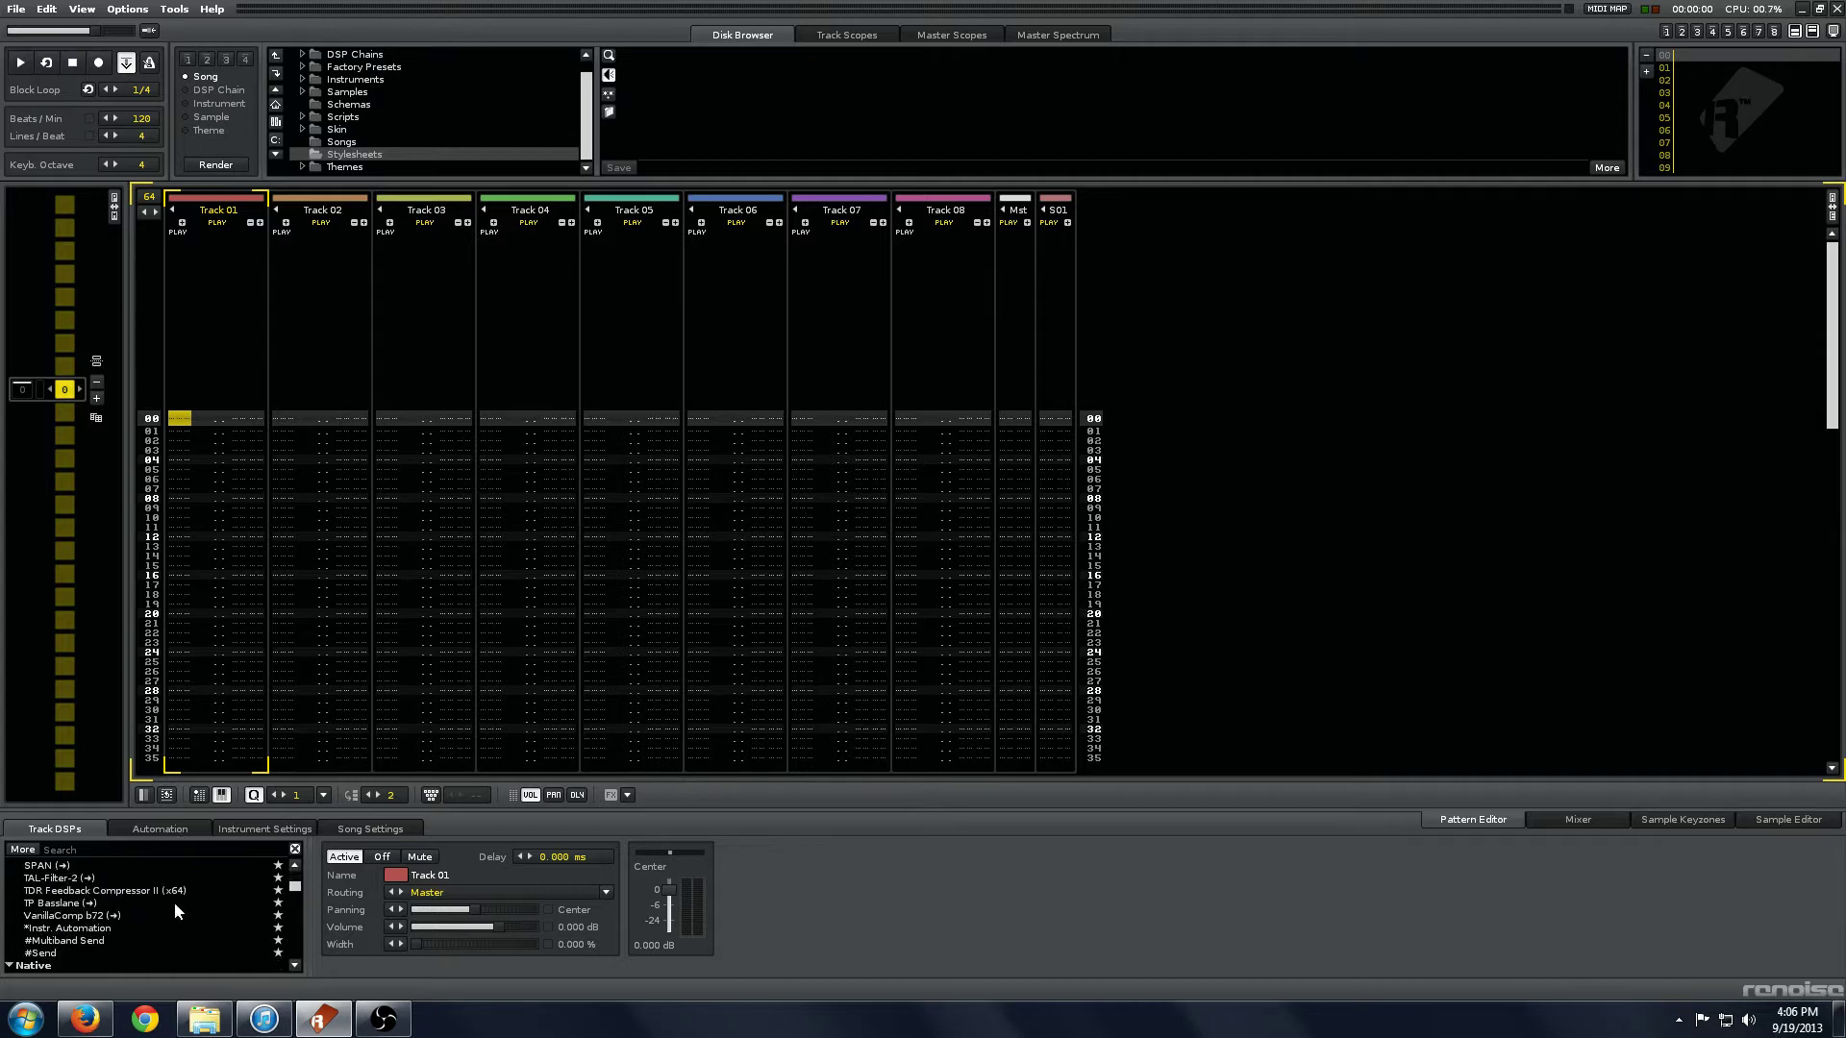
scroll(165, 900, "down", 6)
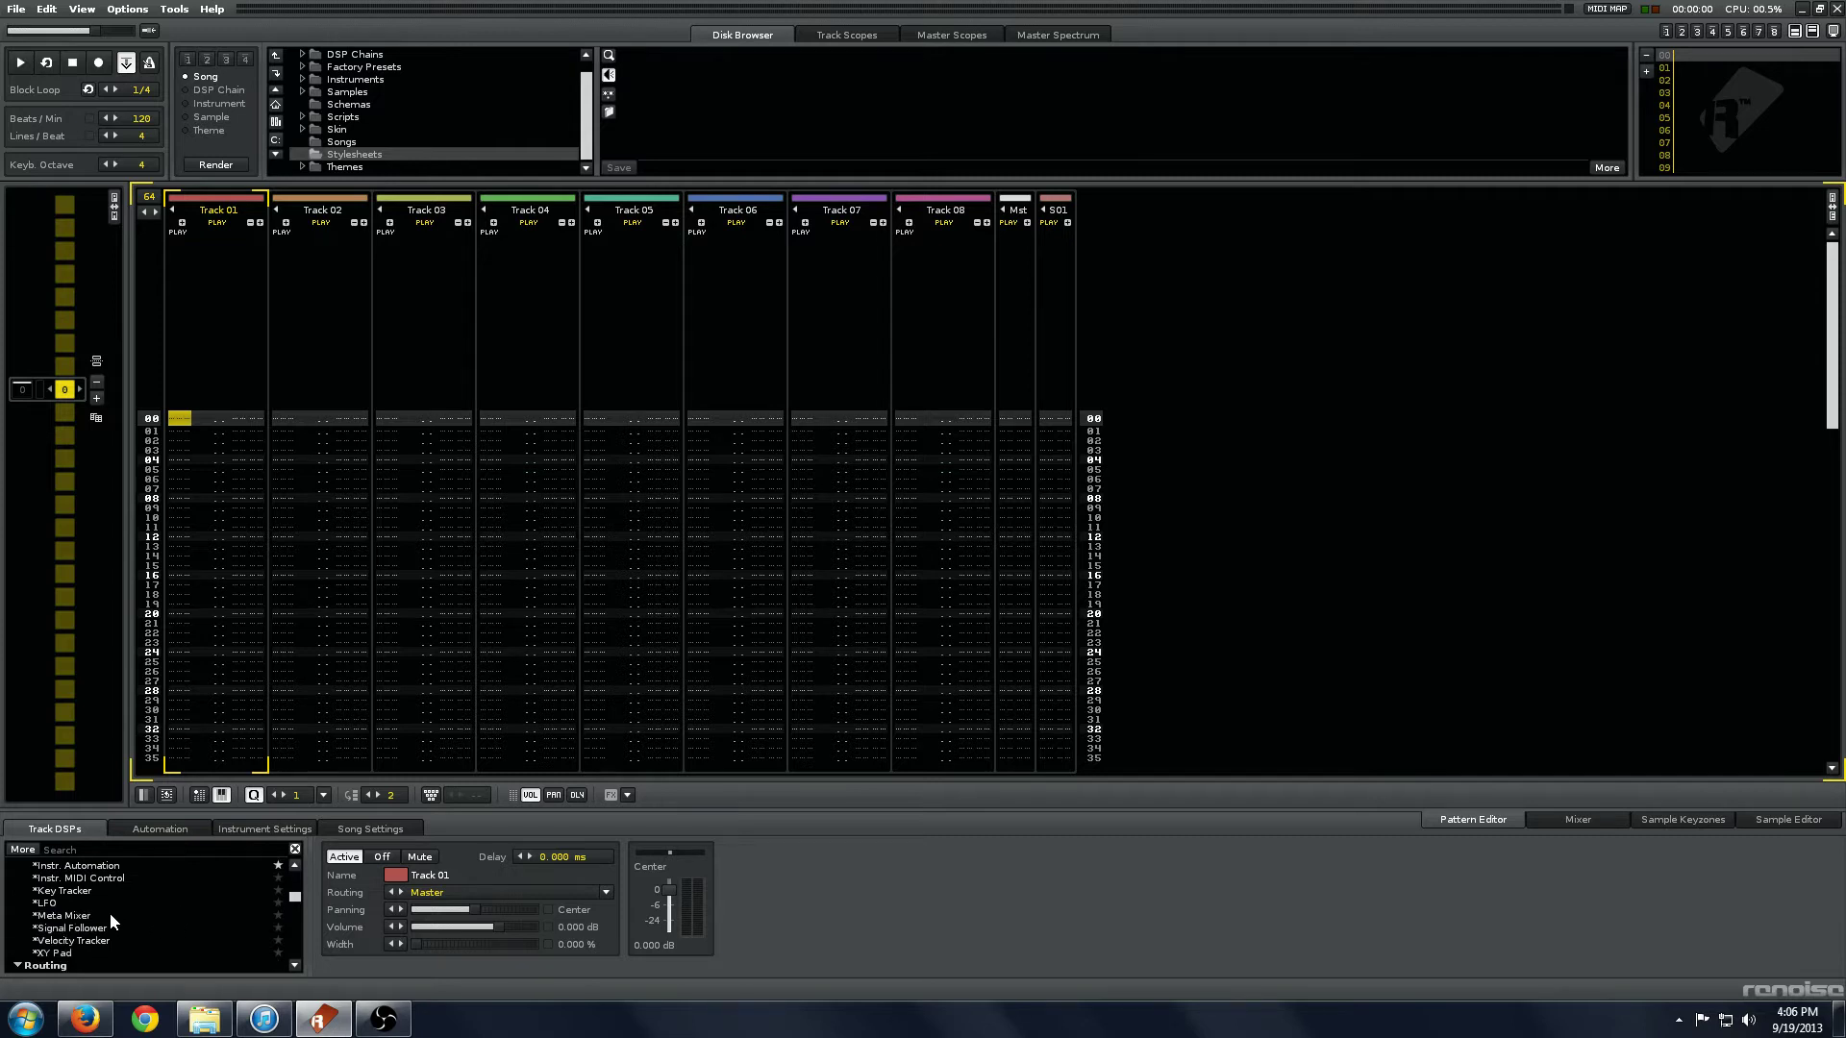
- Load Synth1 VST as an instrument with soundbank01's 36:sawbass program, and audition one note
right_click(1715, 54)
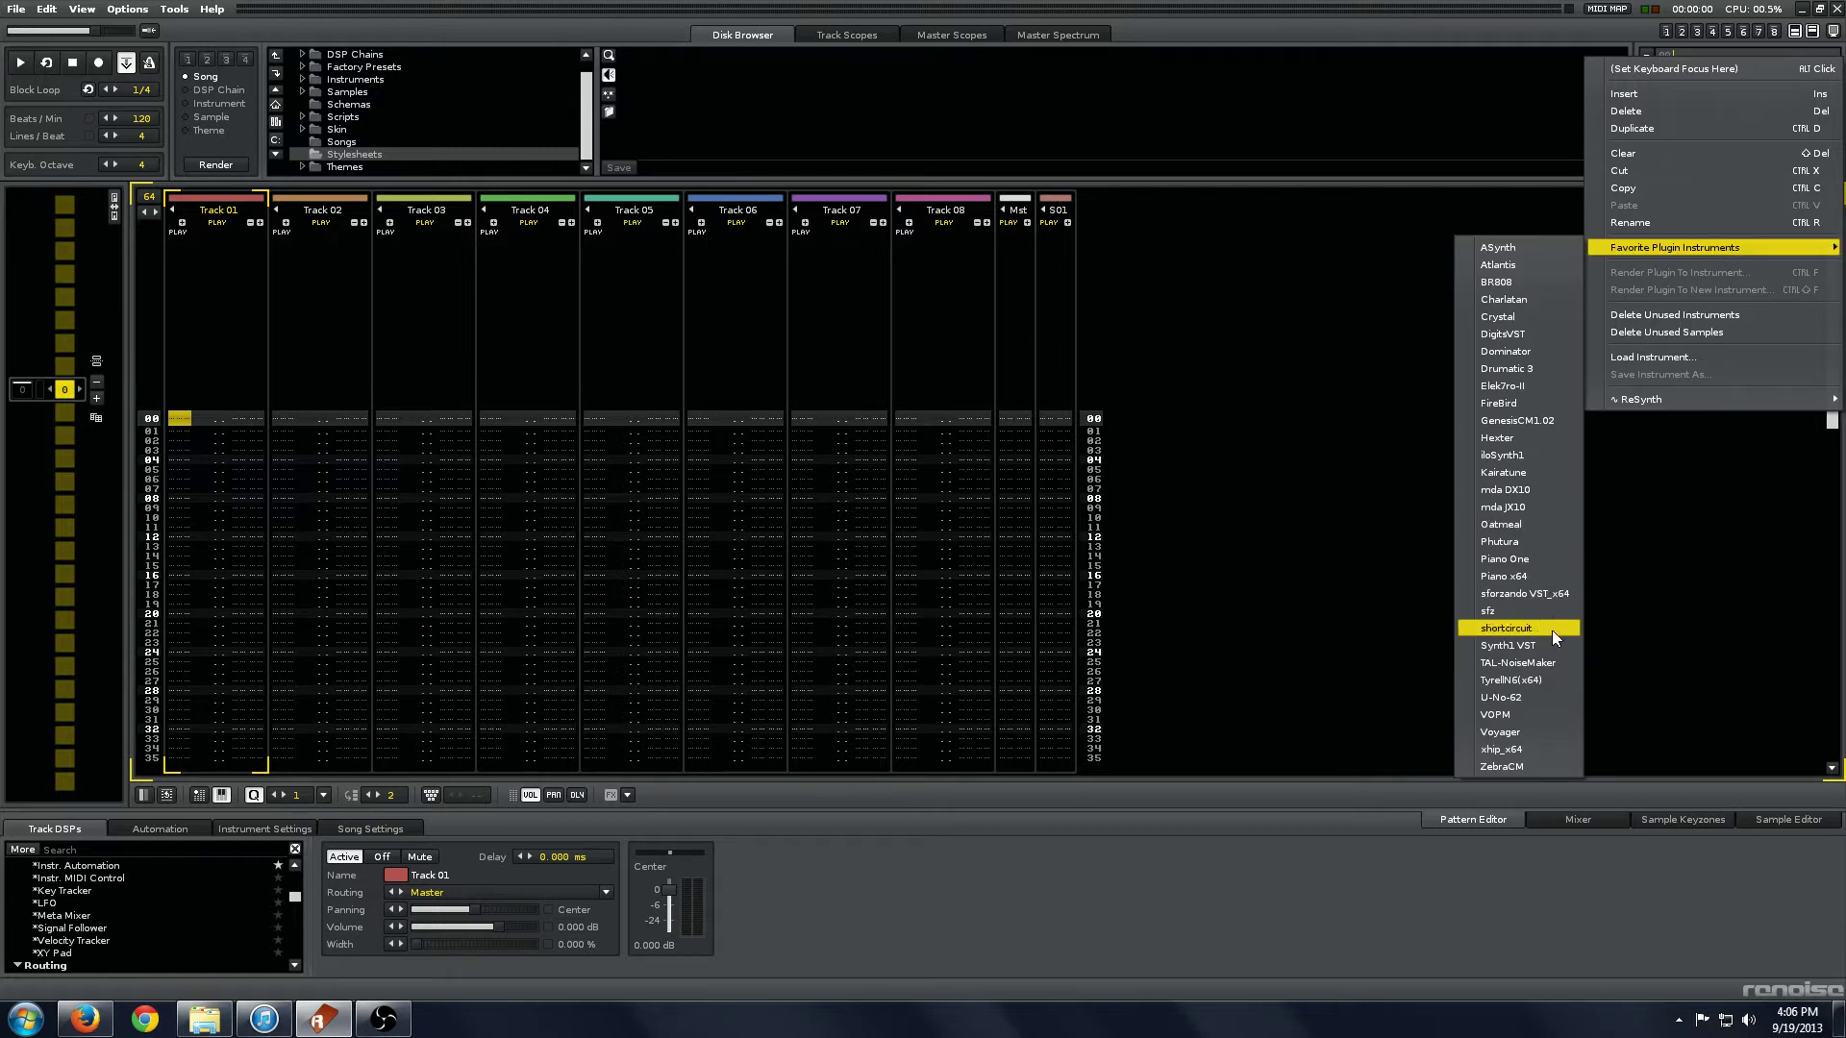
left_click(1539, 649)
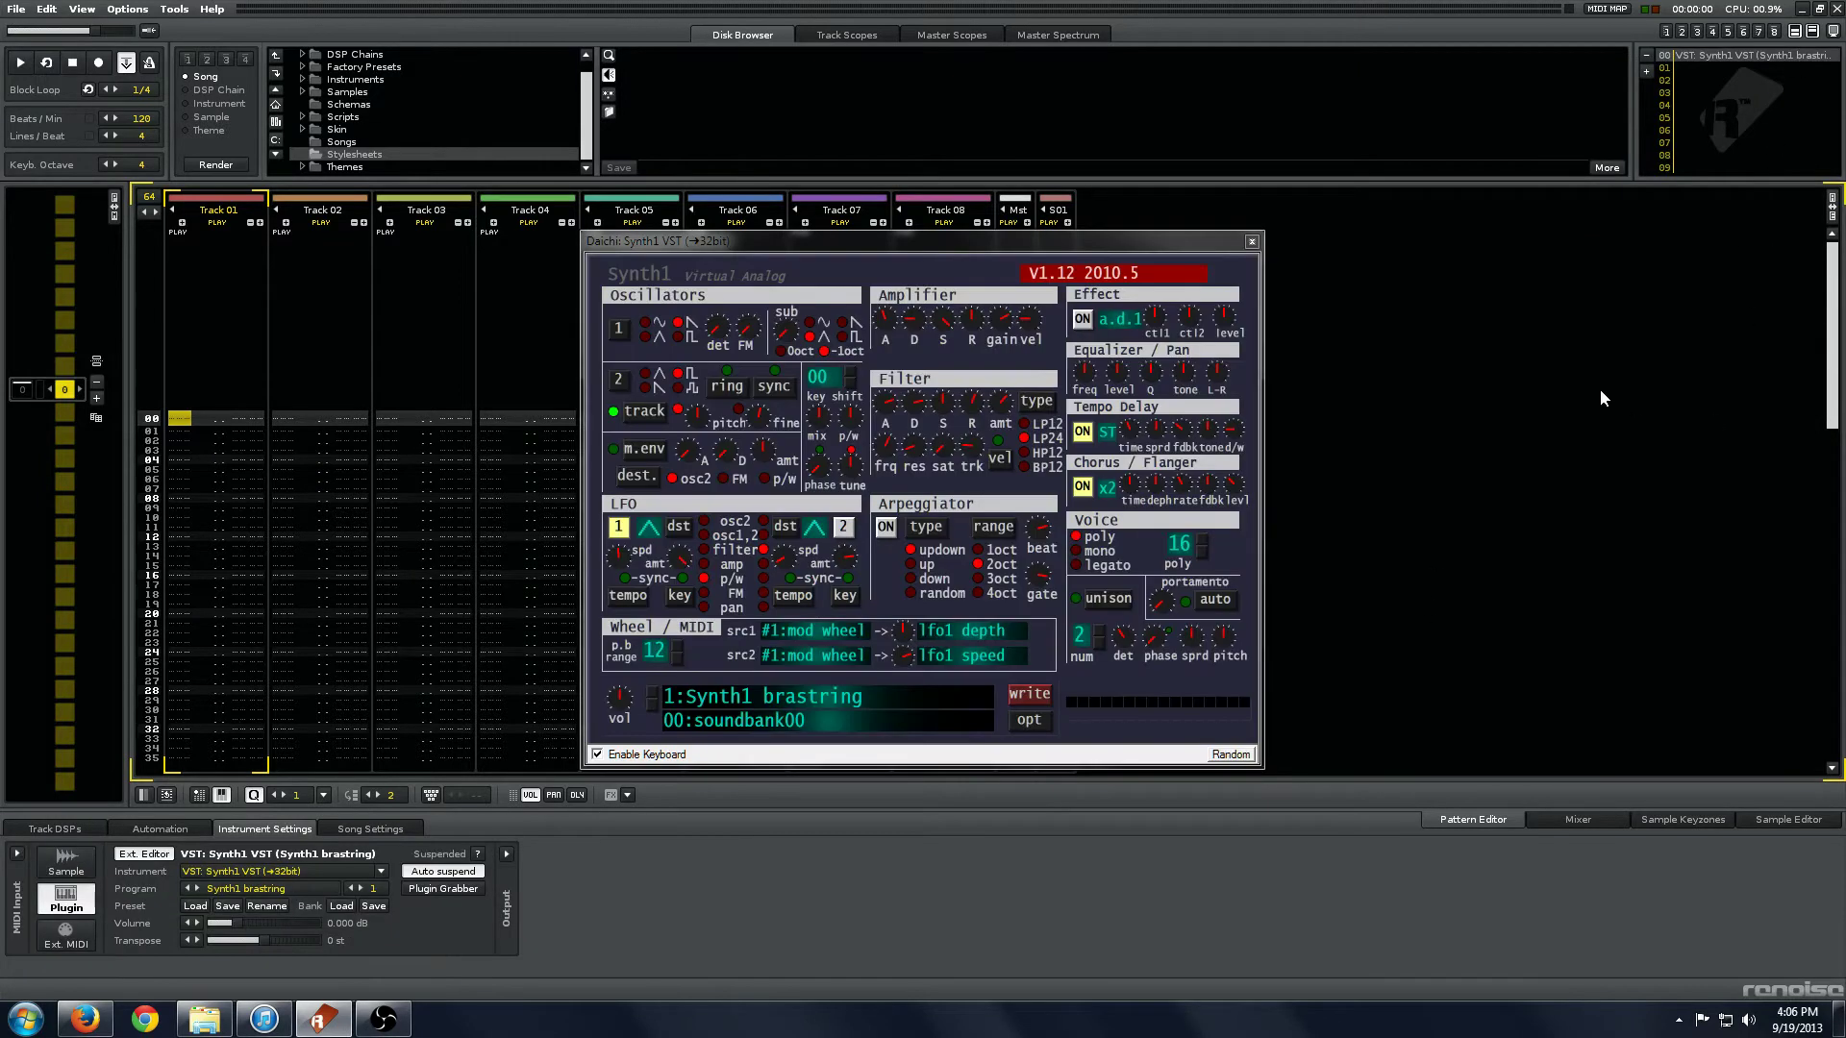
left_click(774, 721)
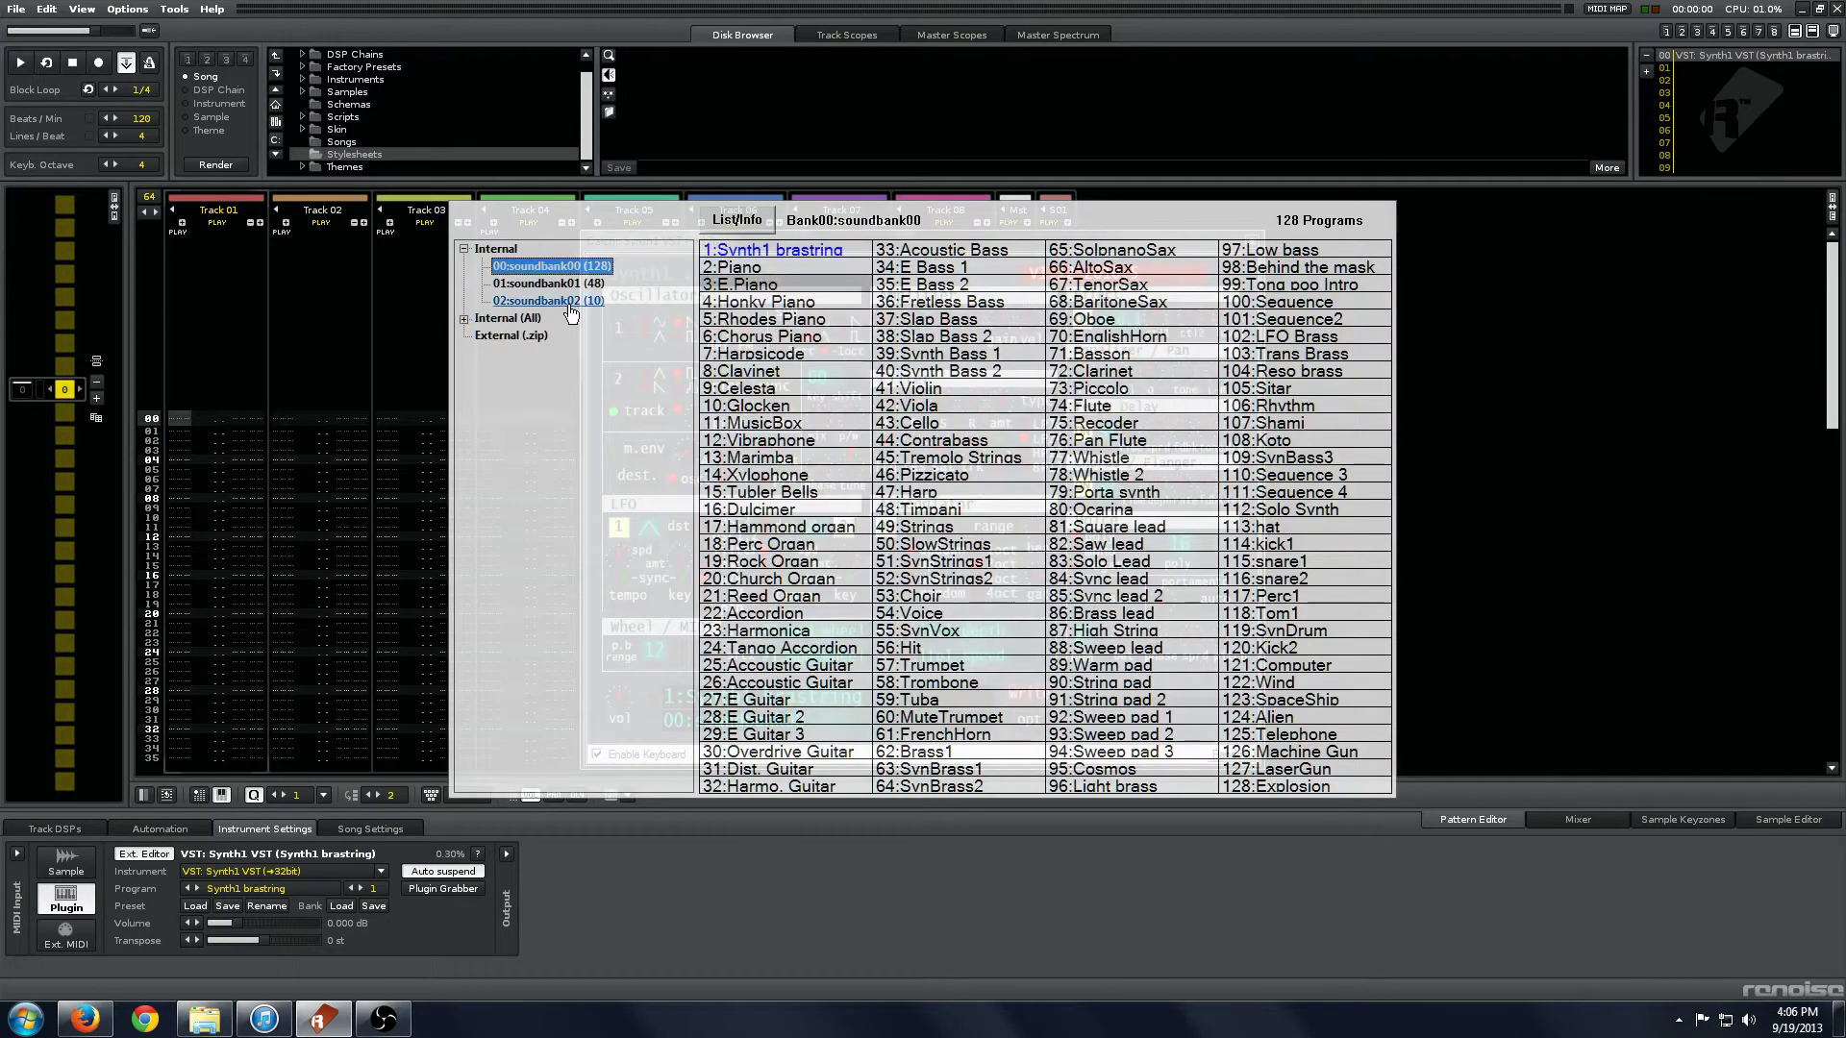
left_click(596, 285)
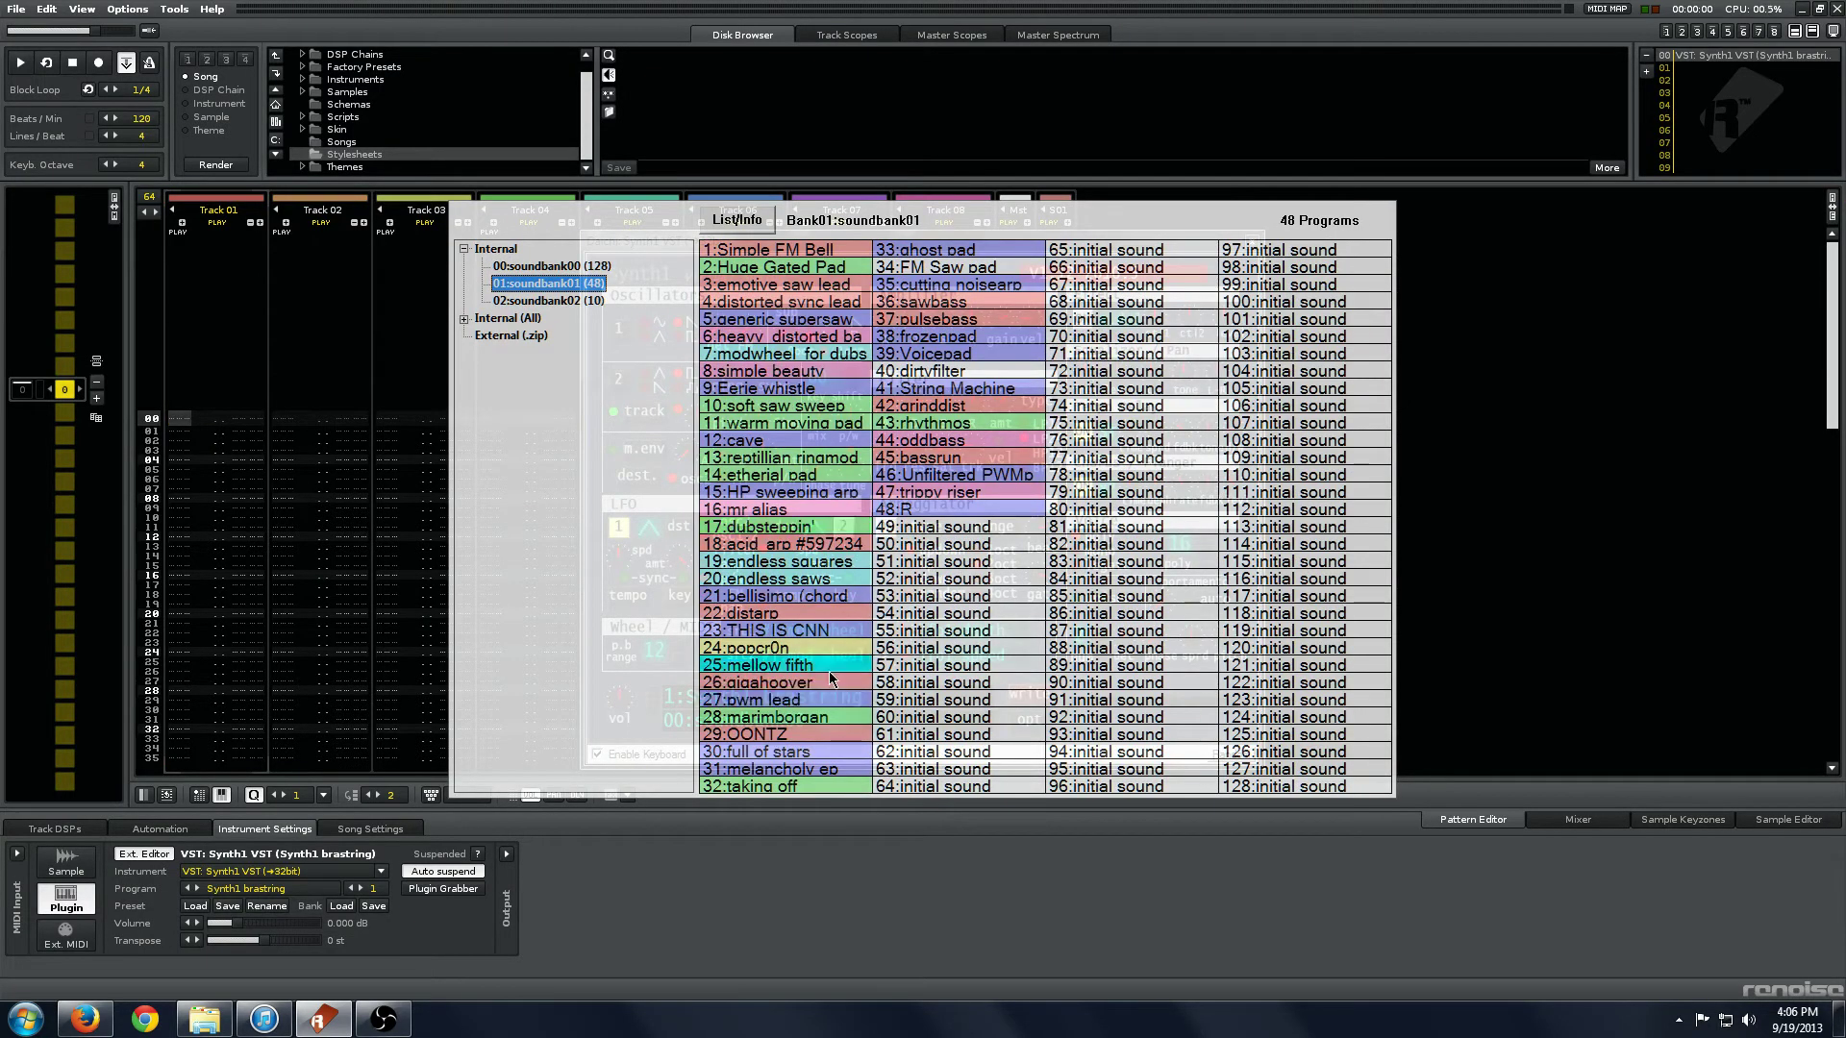
left_click(920, 302)
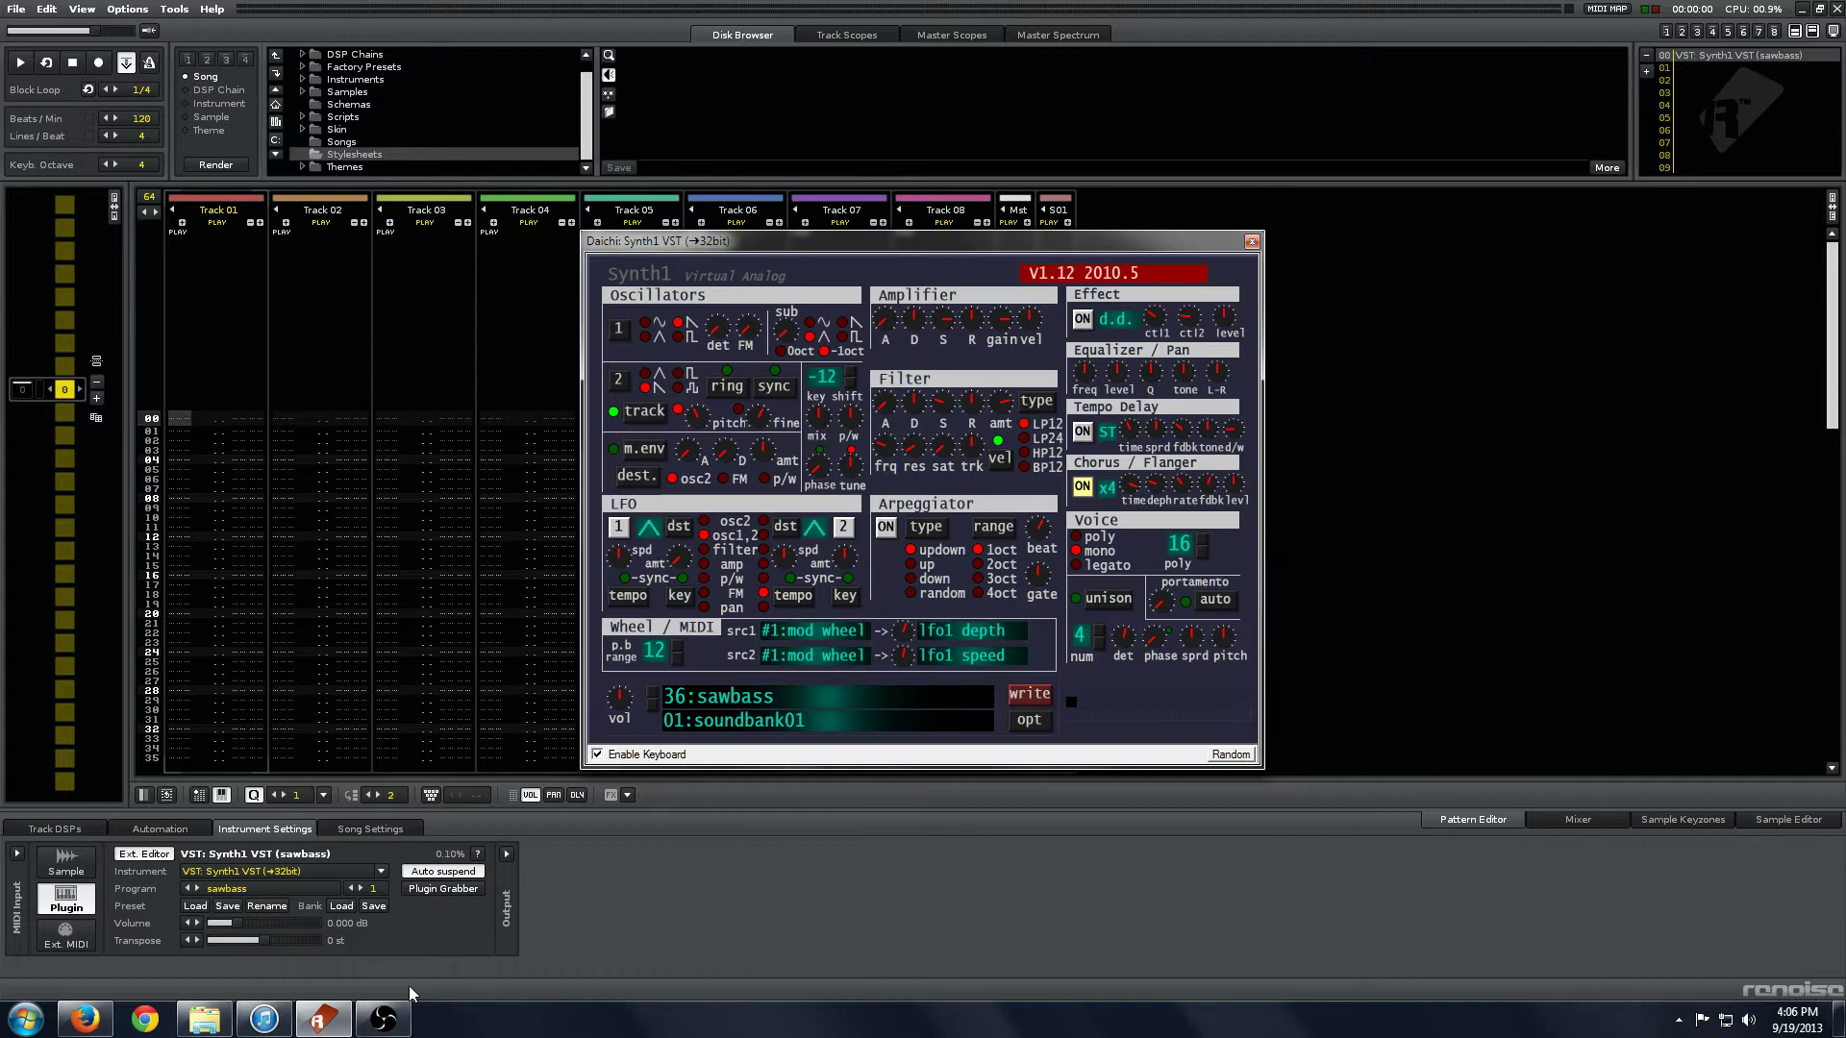
key("z")
left_click(1251, 241)
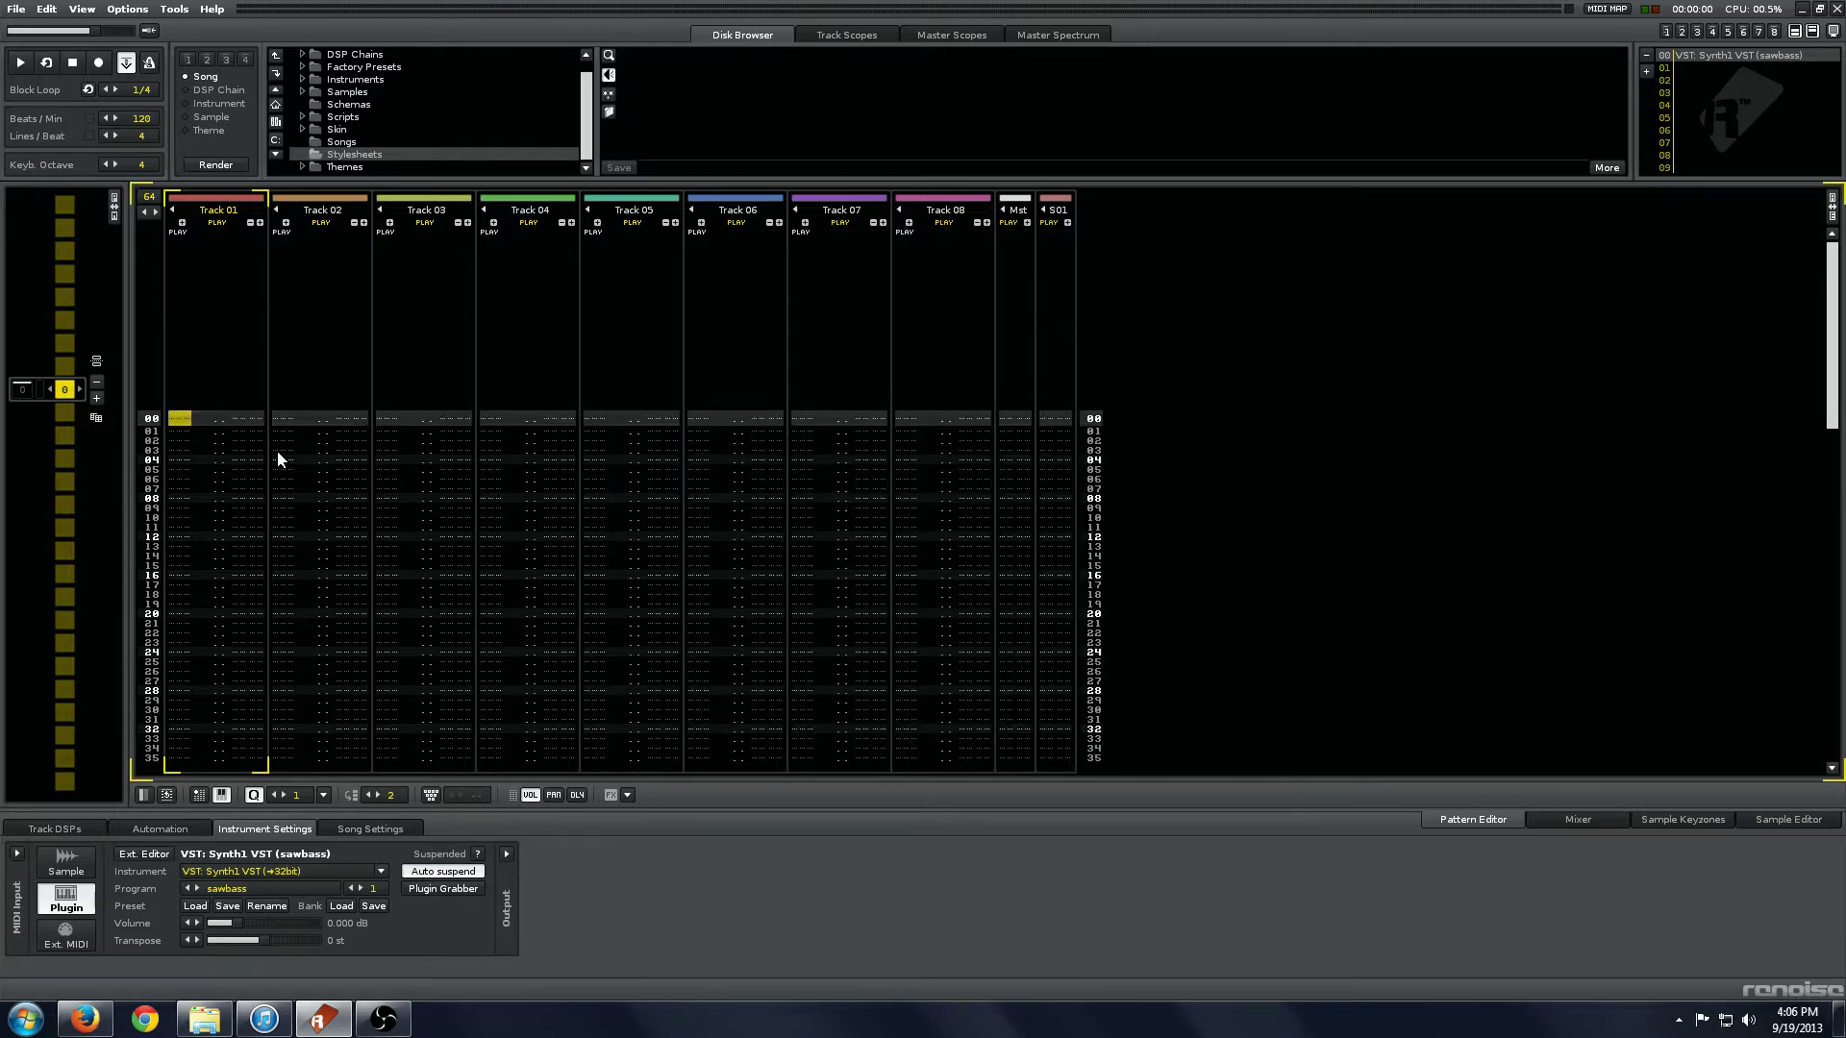
- Enter D-5, C-5, A-4 and B-4 bass notes on every second row of Track 01
key("Escape")
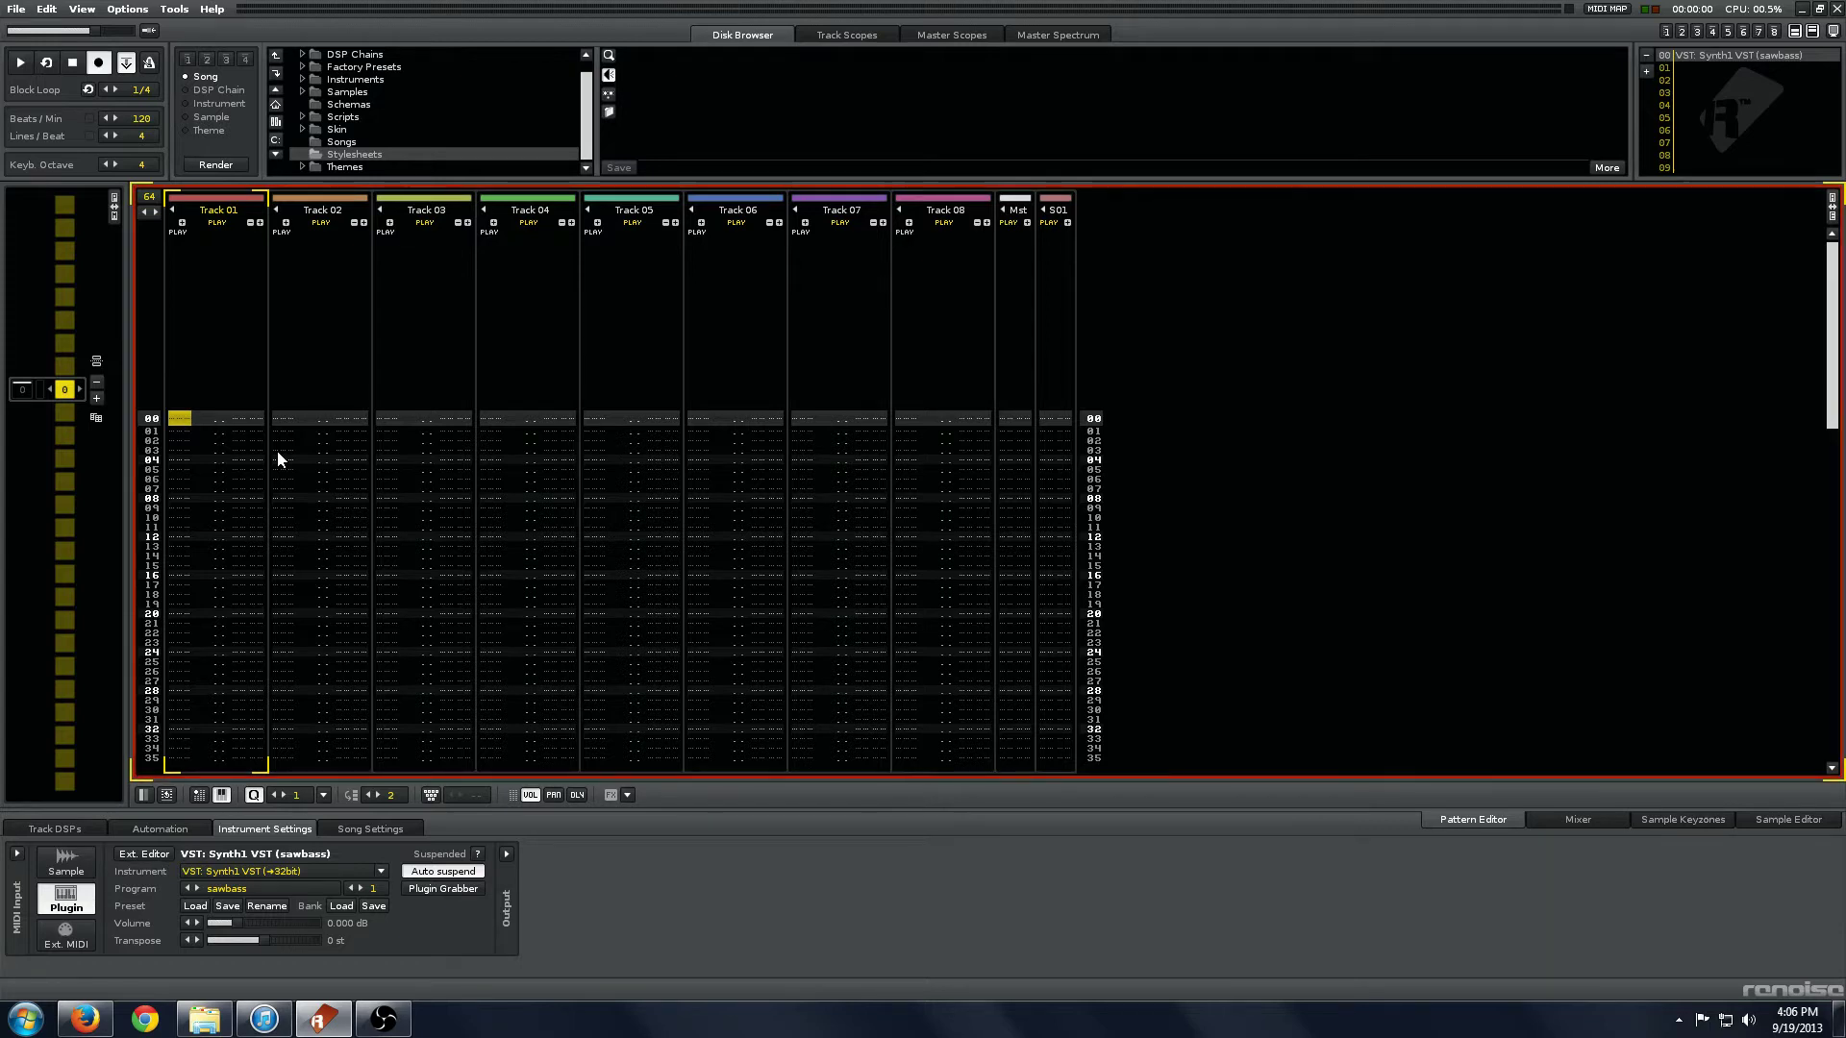
key("w")
key("w")
key("w")
key("w")
key("w")
key("w")
key("w")
key("w")
key("w")
key("w")
key("w")
key("w")
key("w")
key("w")
key("w")
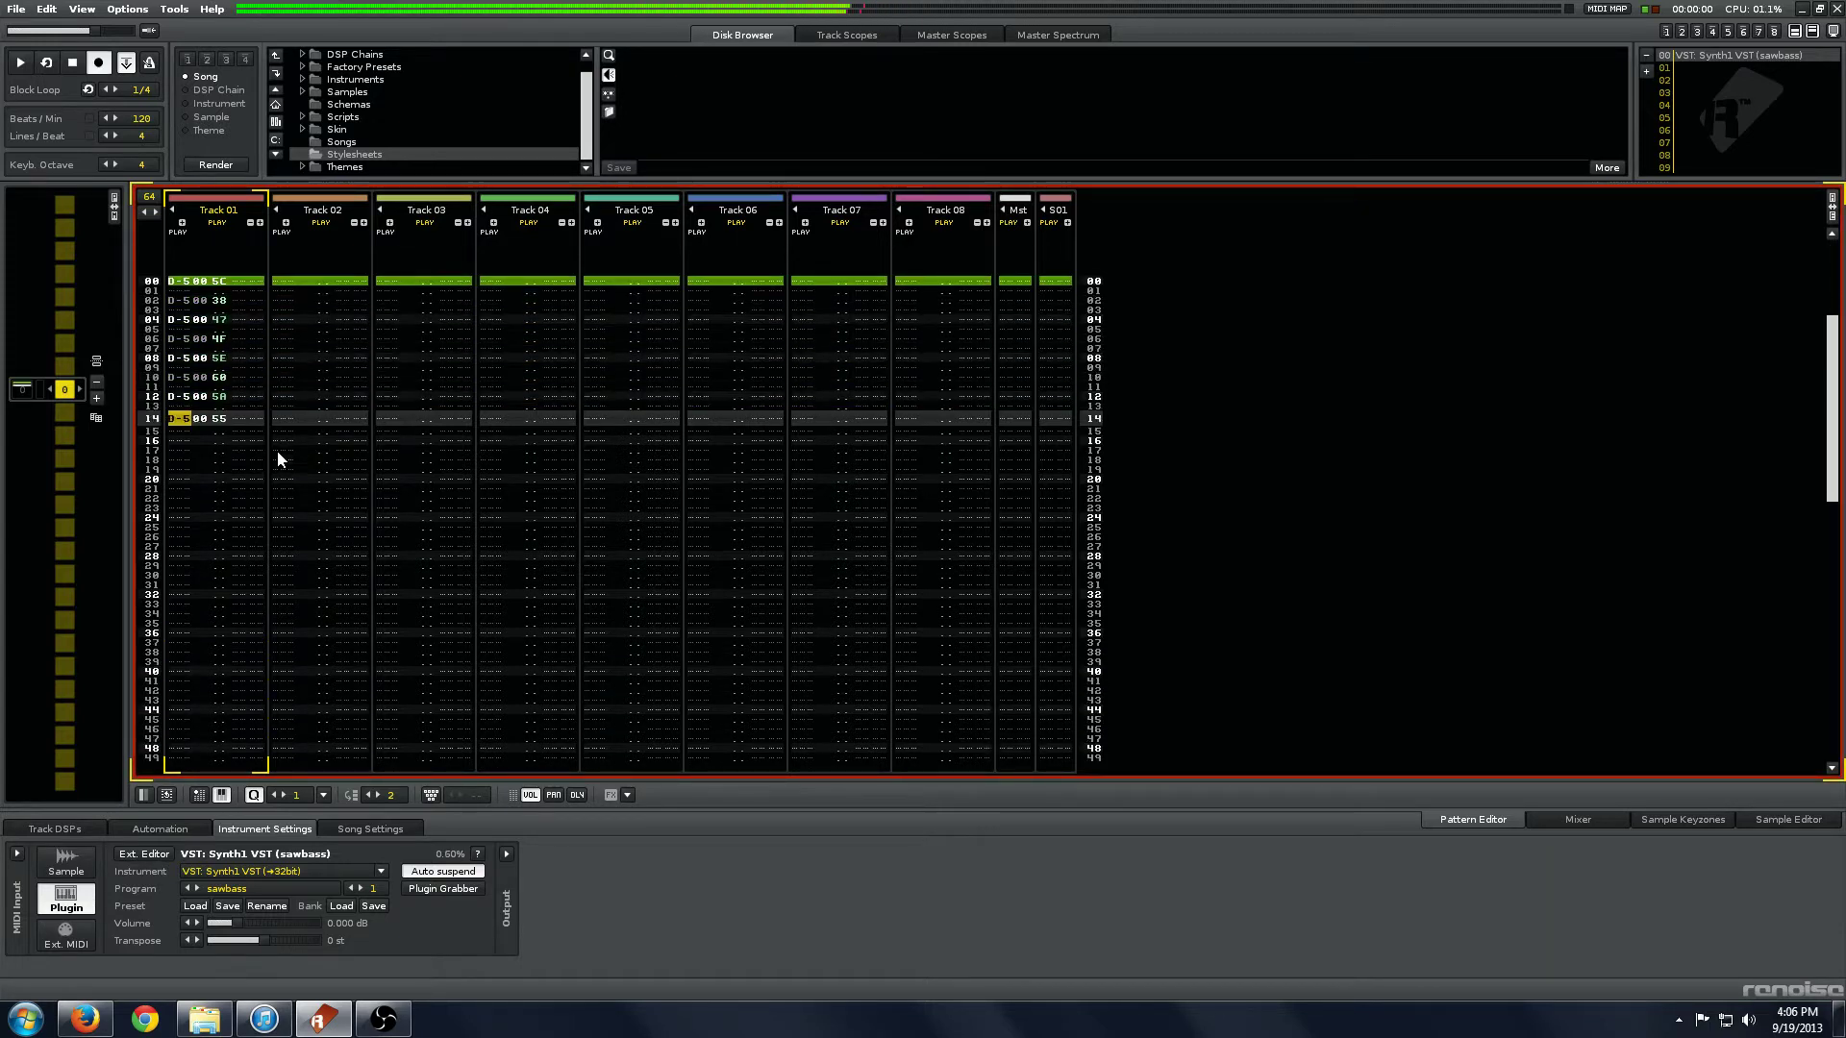
key("w")
key("w")
key("q")
key("q")
key("q")
key("q")
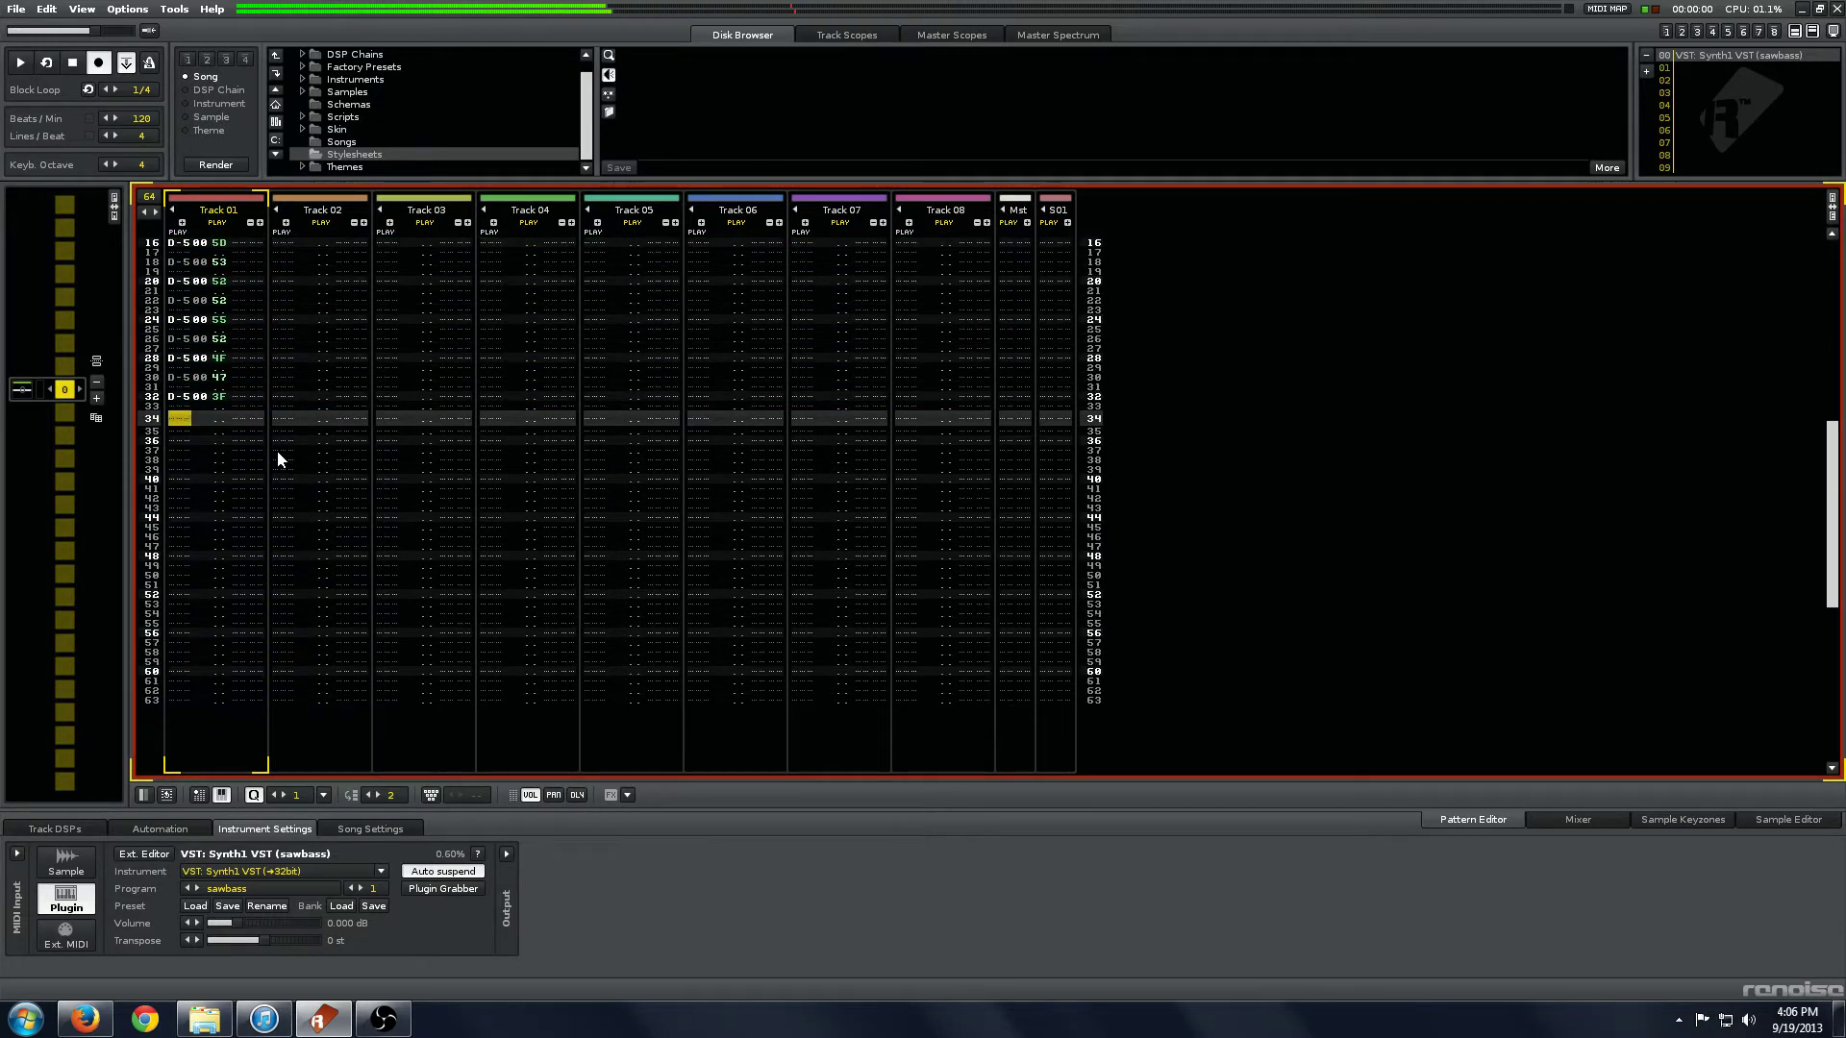
key("Up")
key("Up")
key("Up")
key("Up")
key("Up")
key("Up")
key("Up")
key("Up")
key("Up")
key("Up")
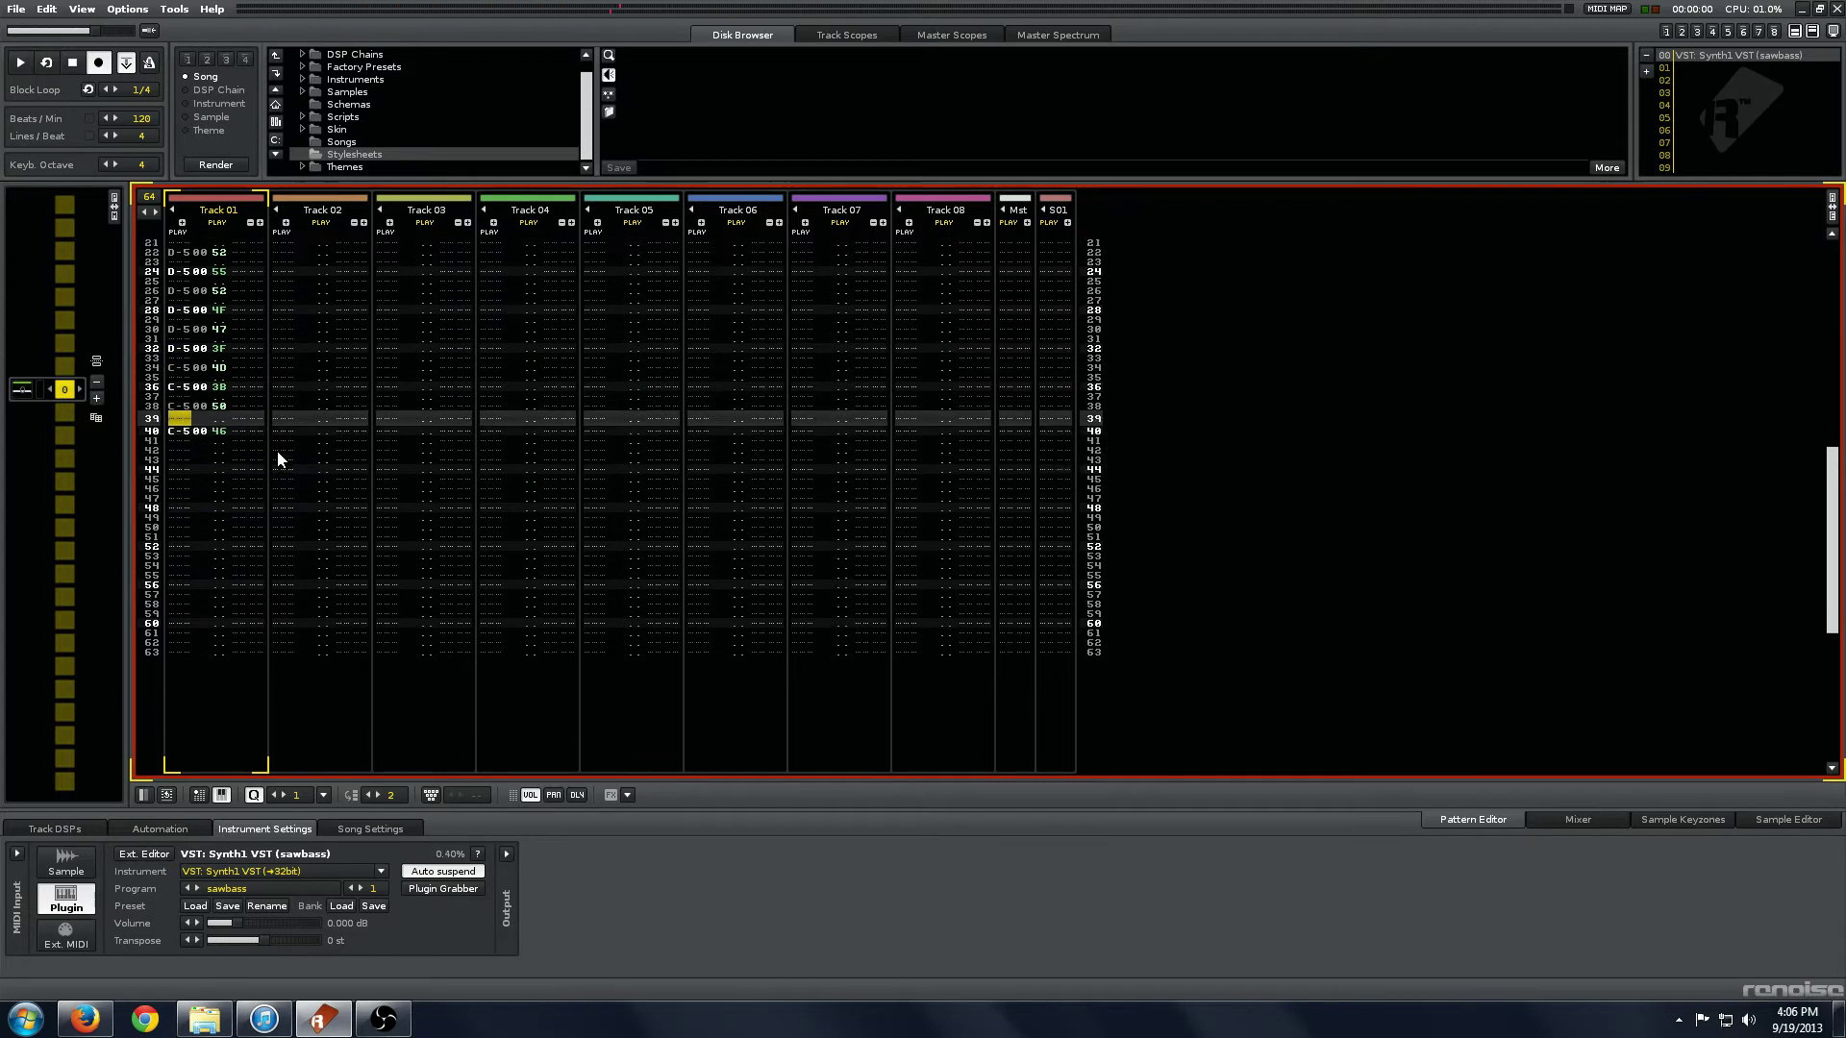
key("q")
key("q")
key("q")
key("q")
key("q")
key("q")
key("q")
key("q")
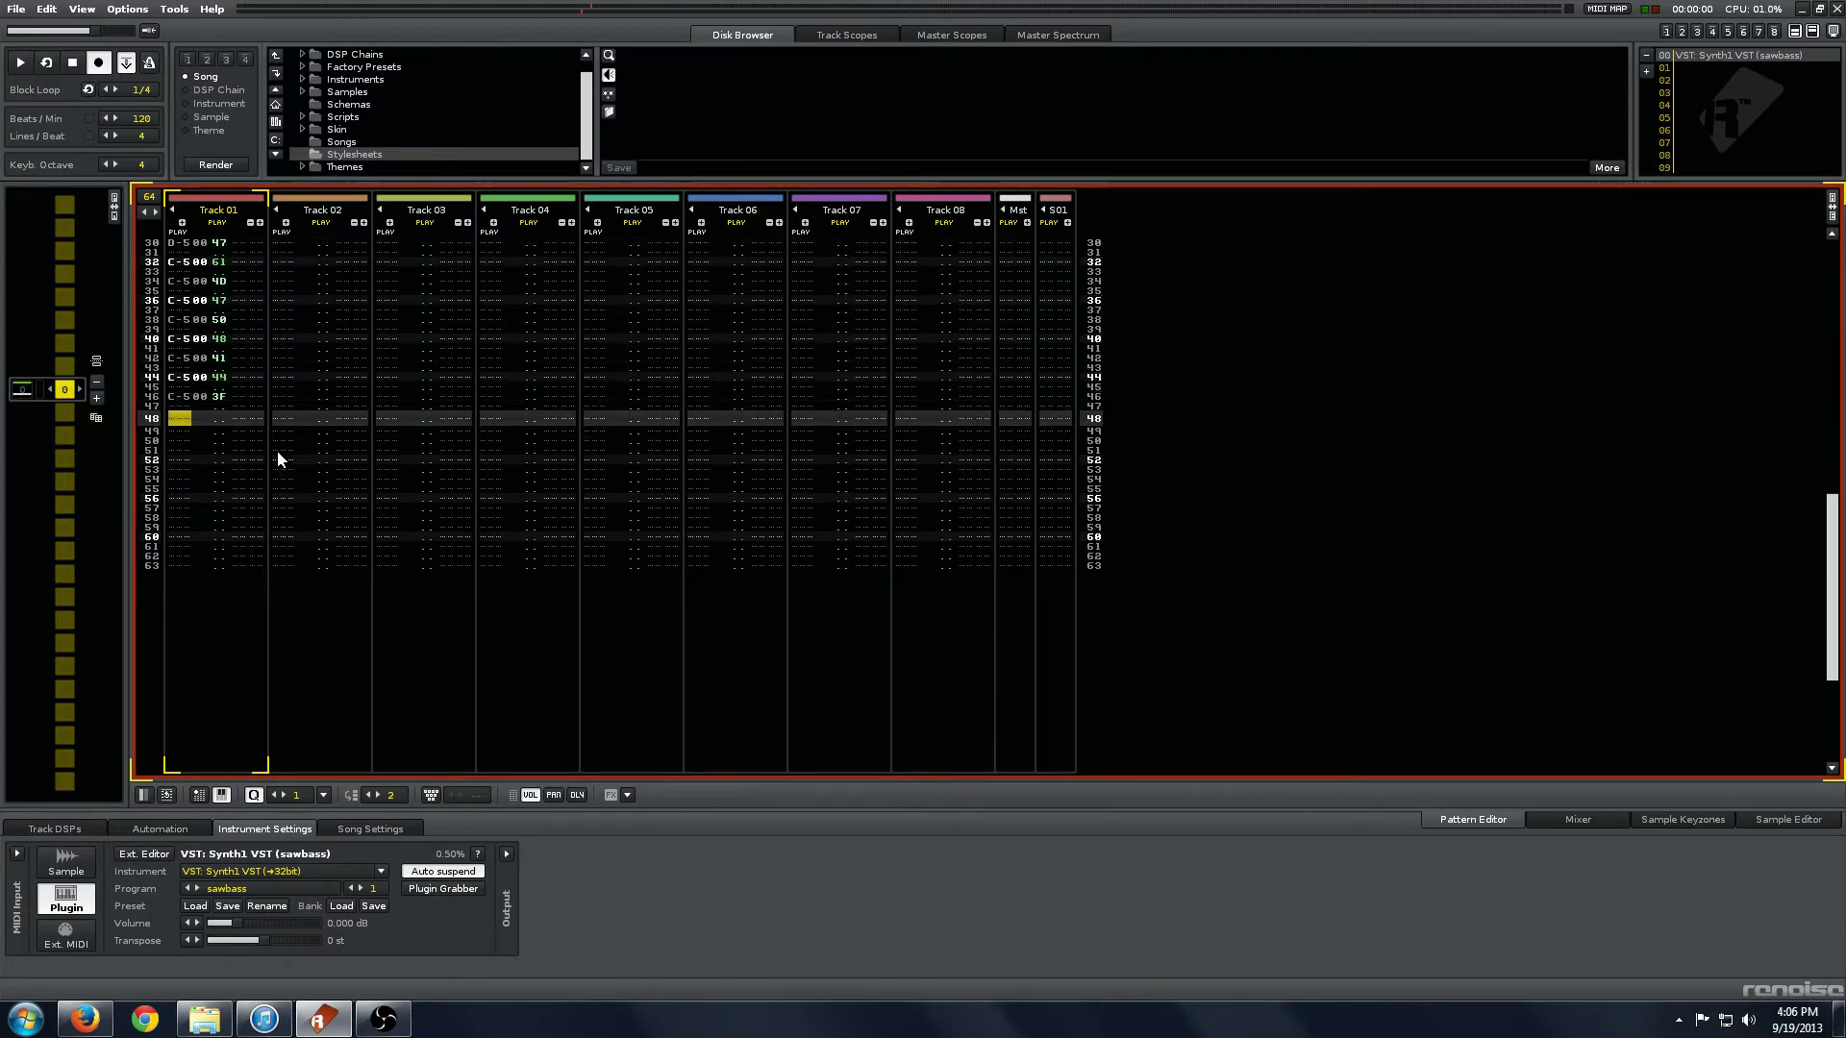
key("n")
key("n")
key("n")
key("n")
key("n")
key("n")
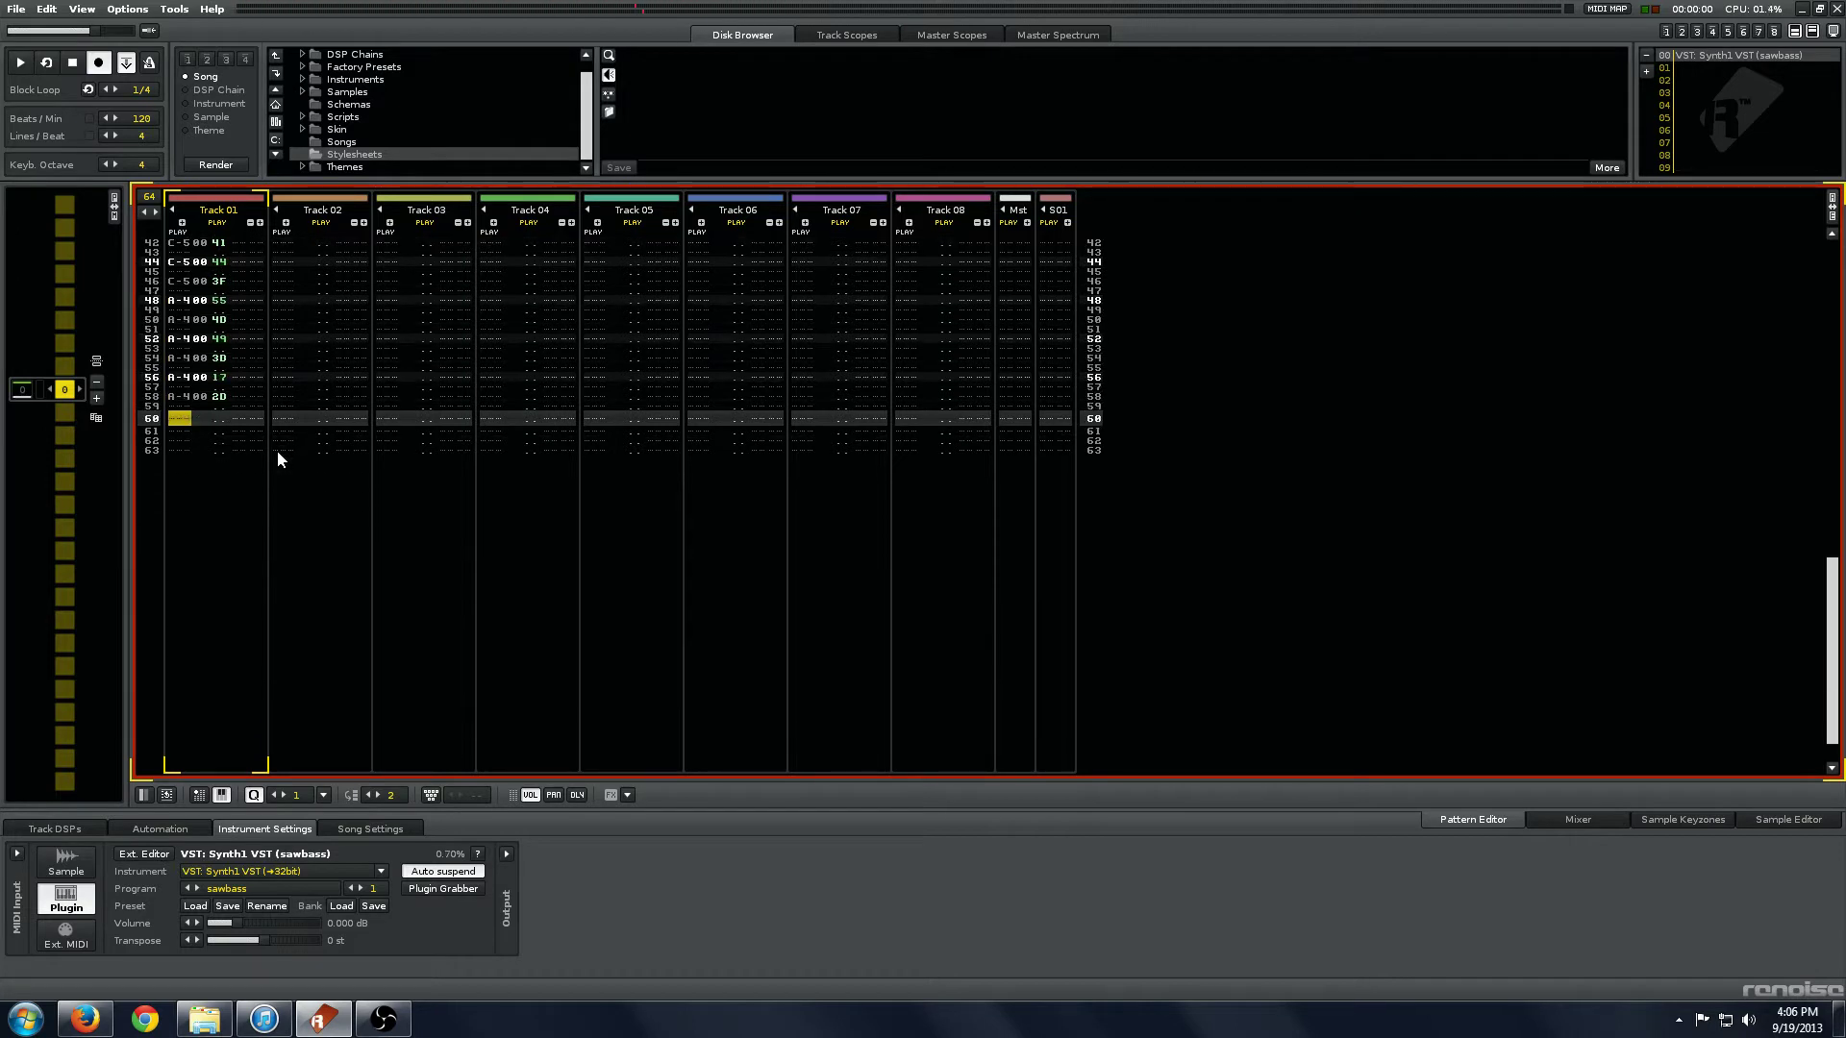
key("m")
key("m")
key("Up")
key("Up")
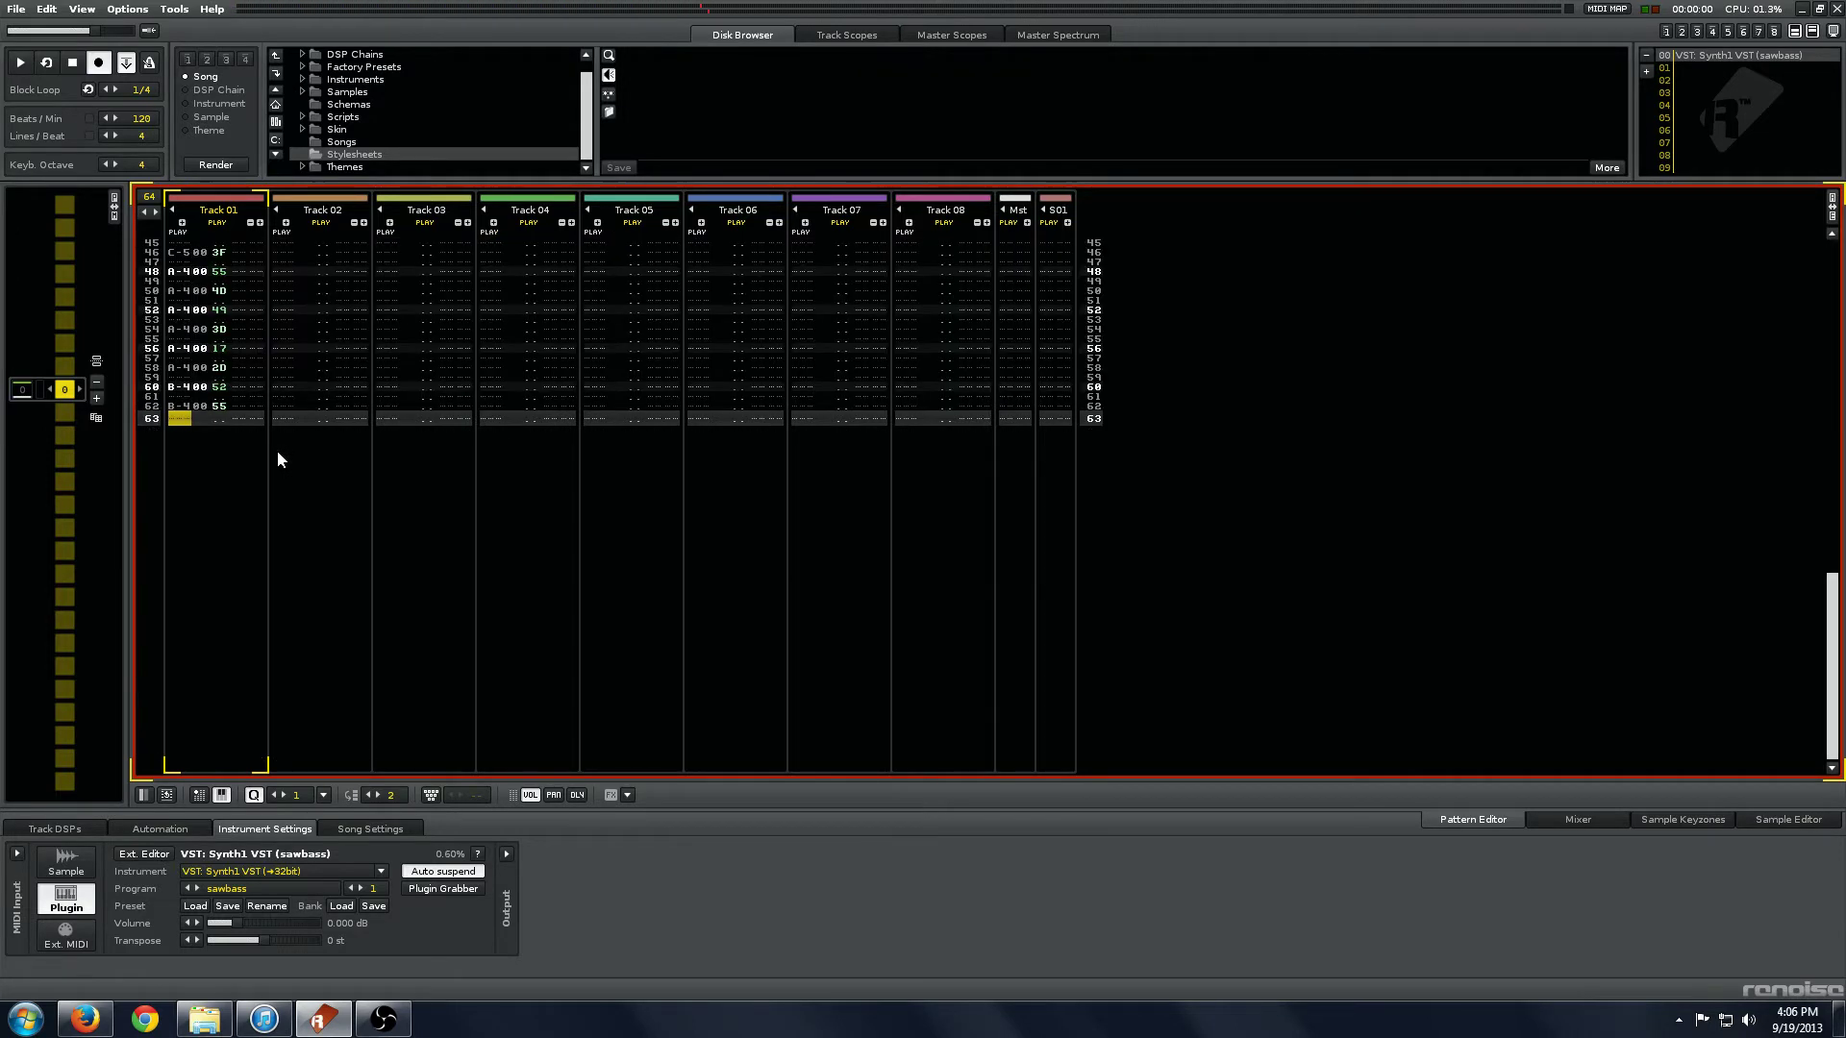
key("Up")
key("Up")
key("Up")
key("Up")
key("Up")
key("Up")
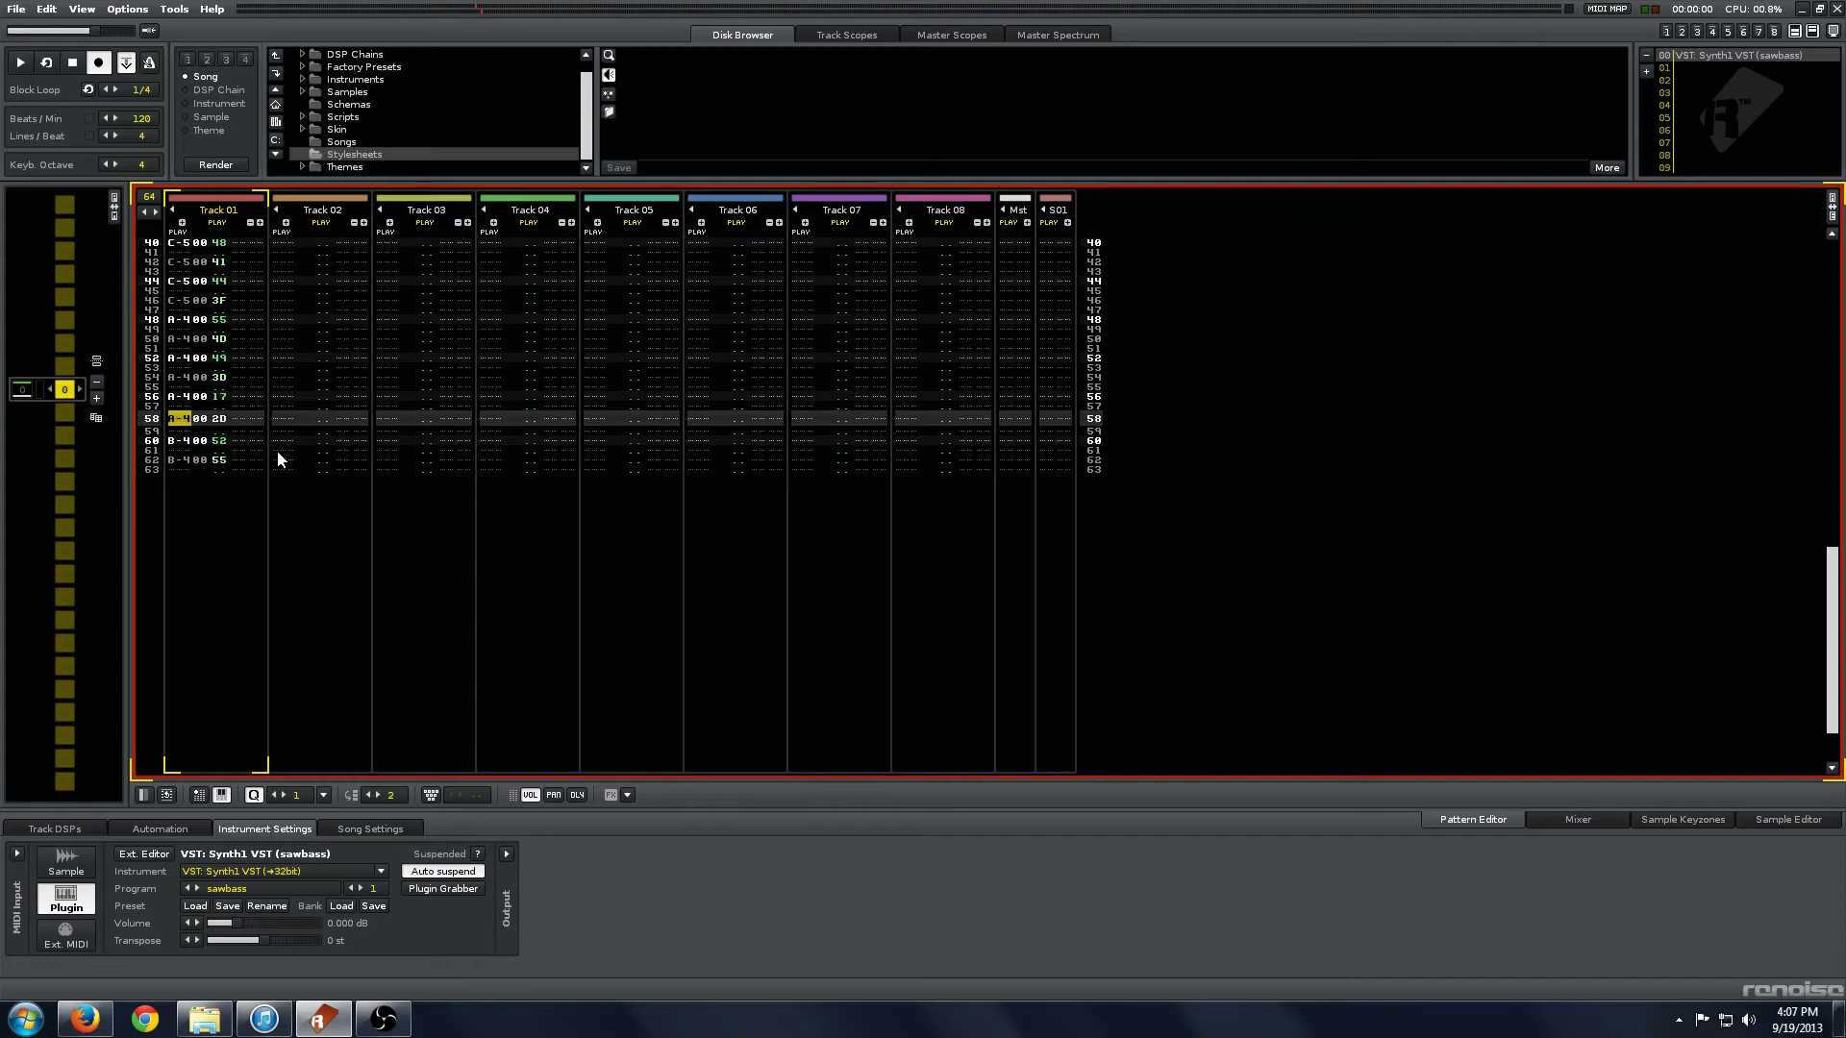
- Play the pattern, stop it, and return to the top
key("space")
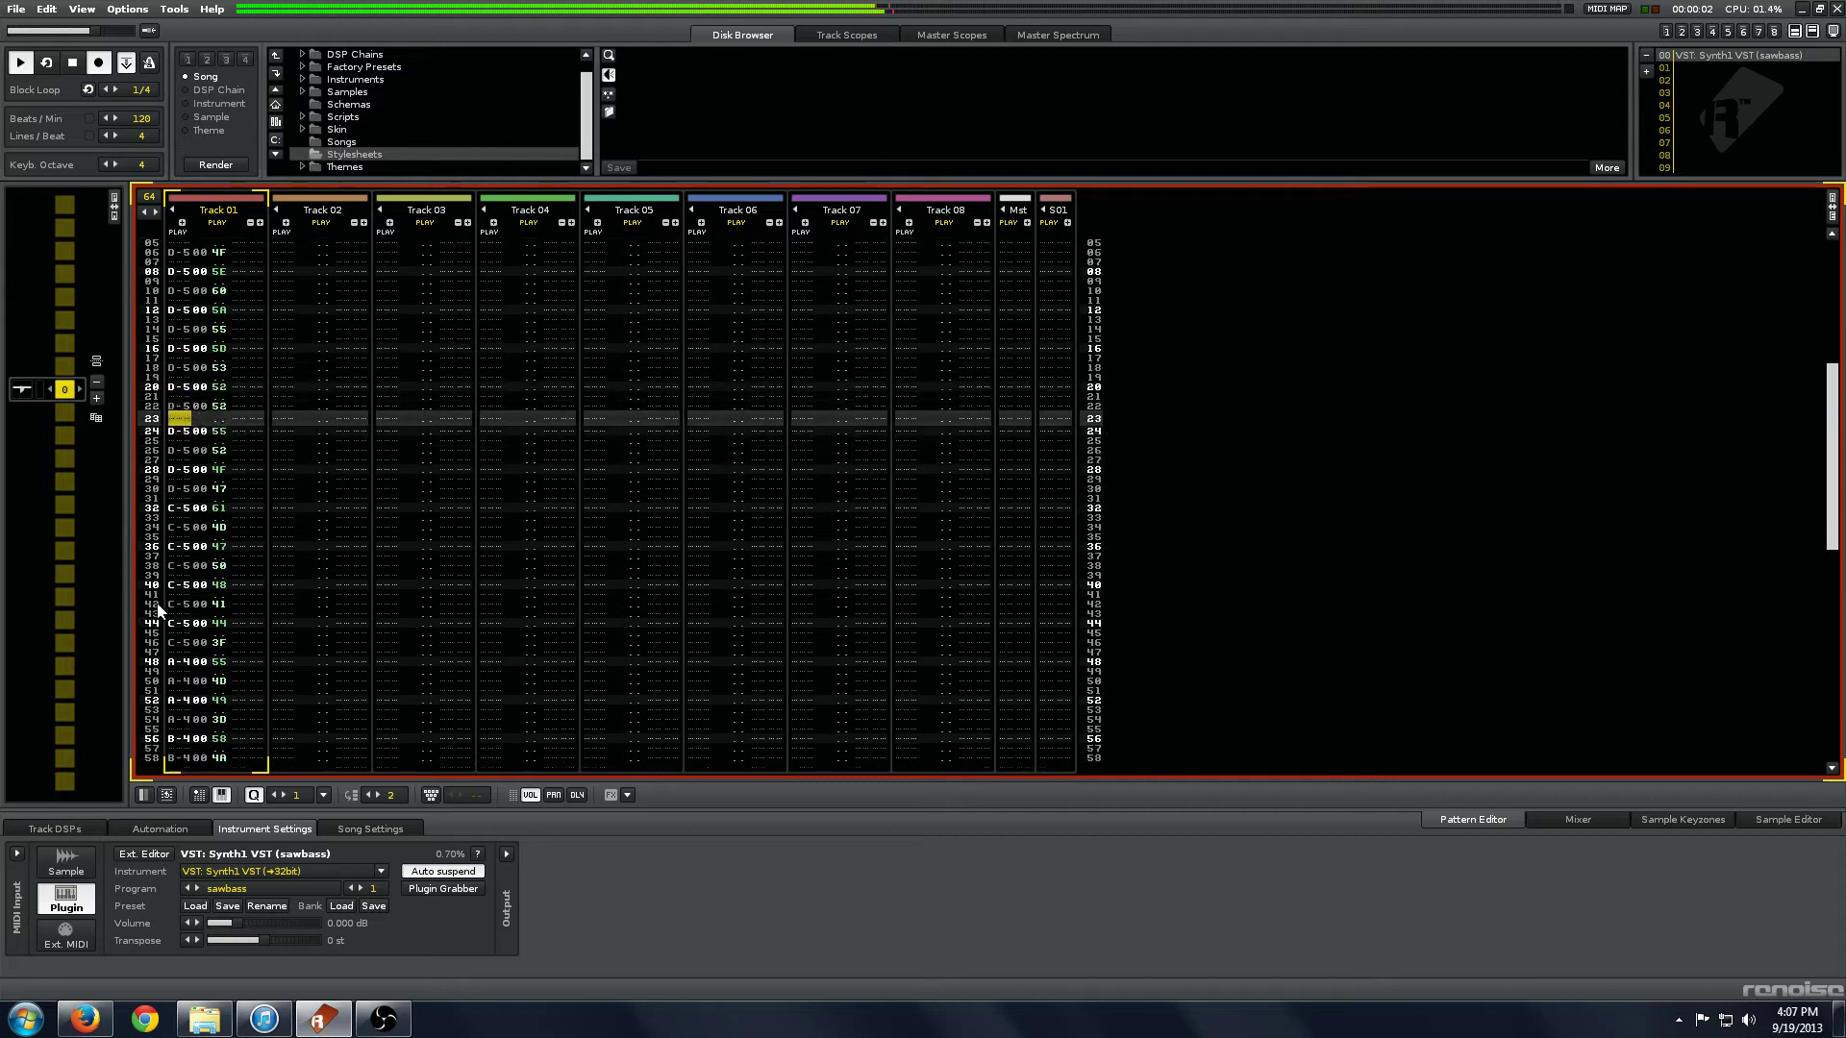
key("space")
key("Home")
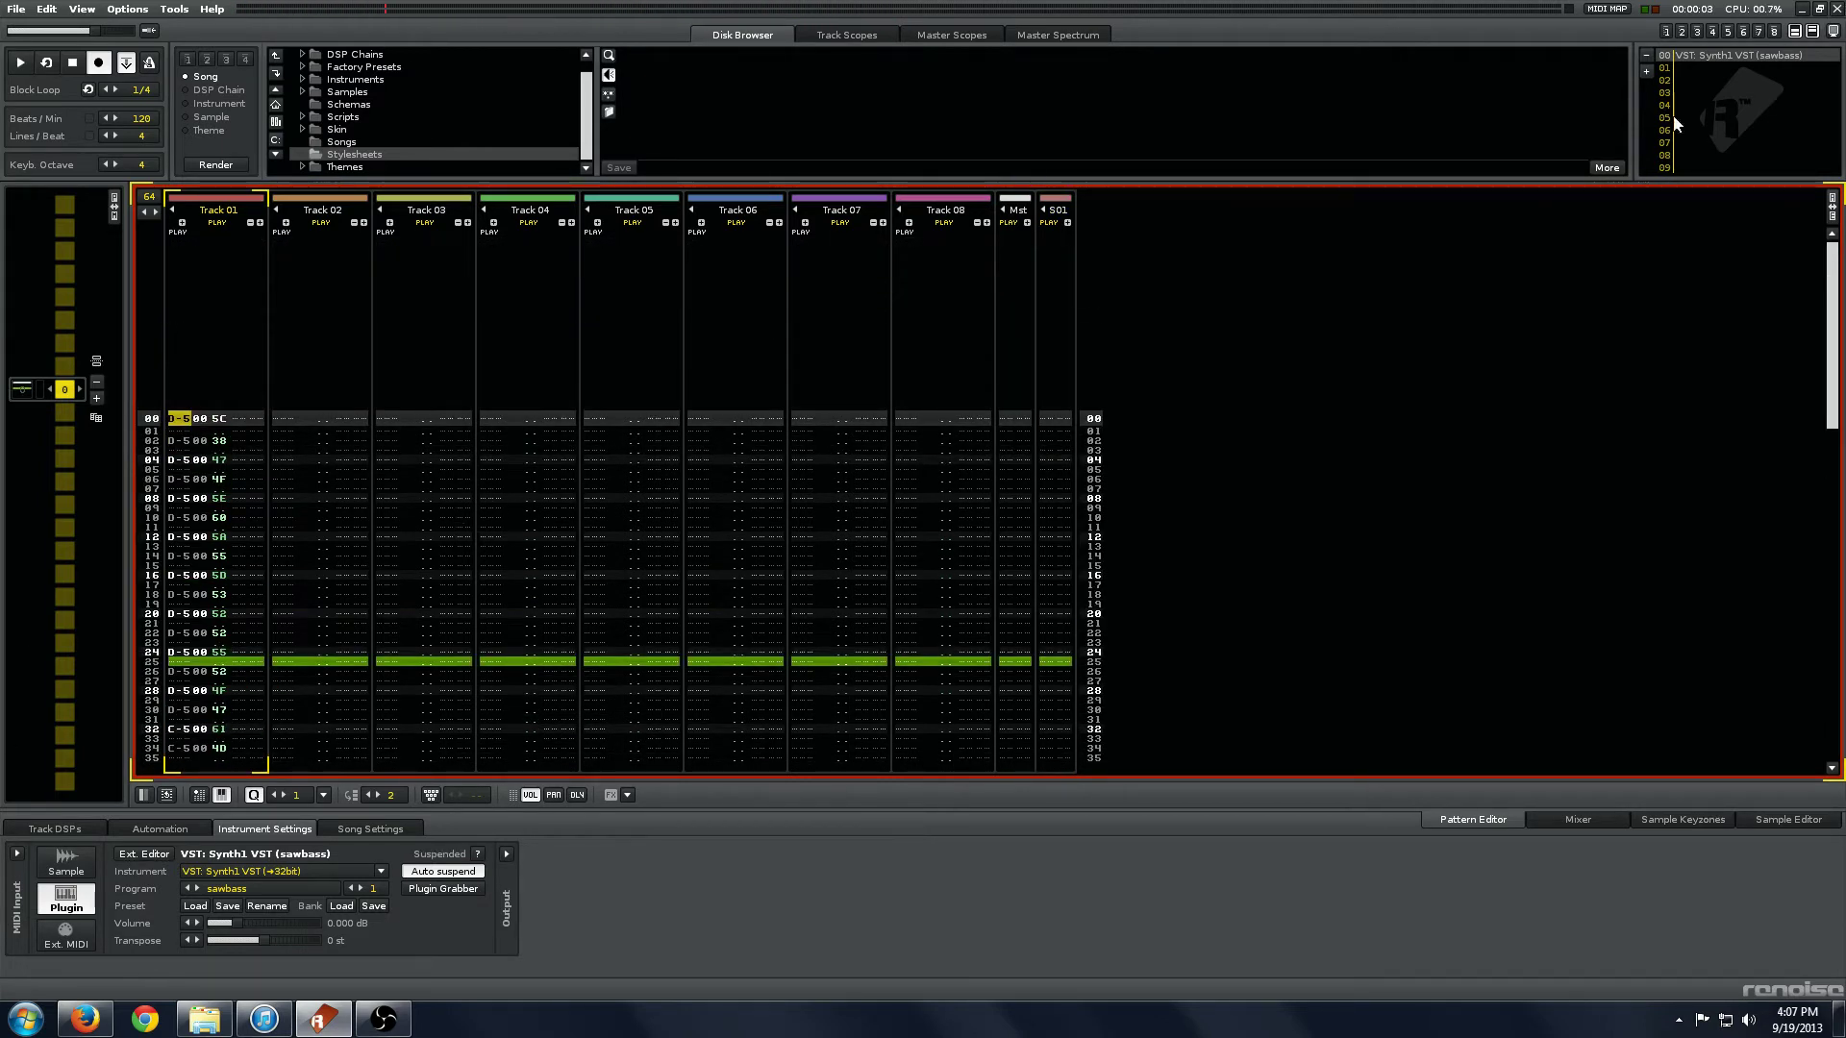
- Add an LFO and then an Instr. Automation device to Track 01's effect chain
key("Tab")
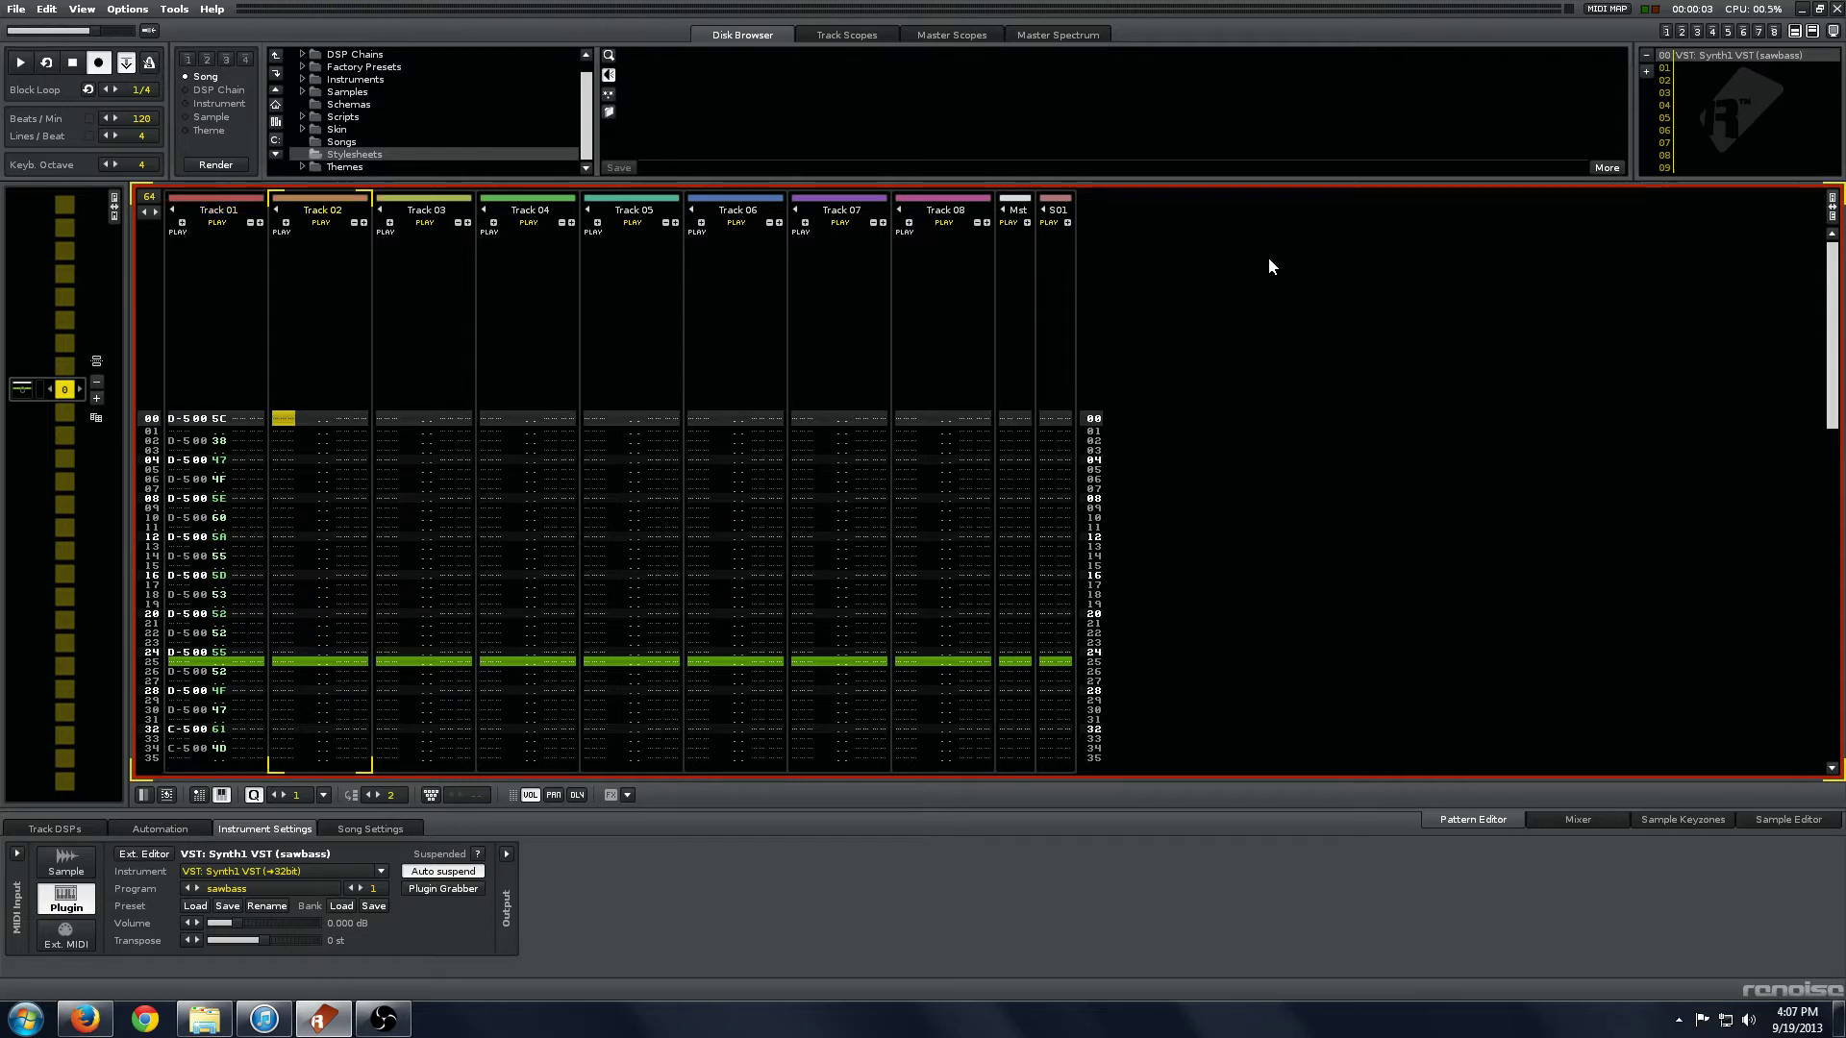
key("shift+Tab")
left_click(53, 829)
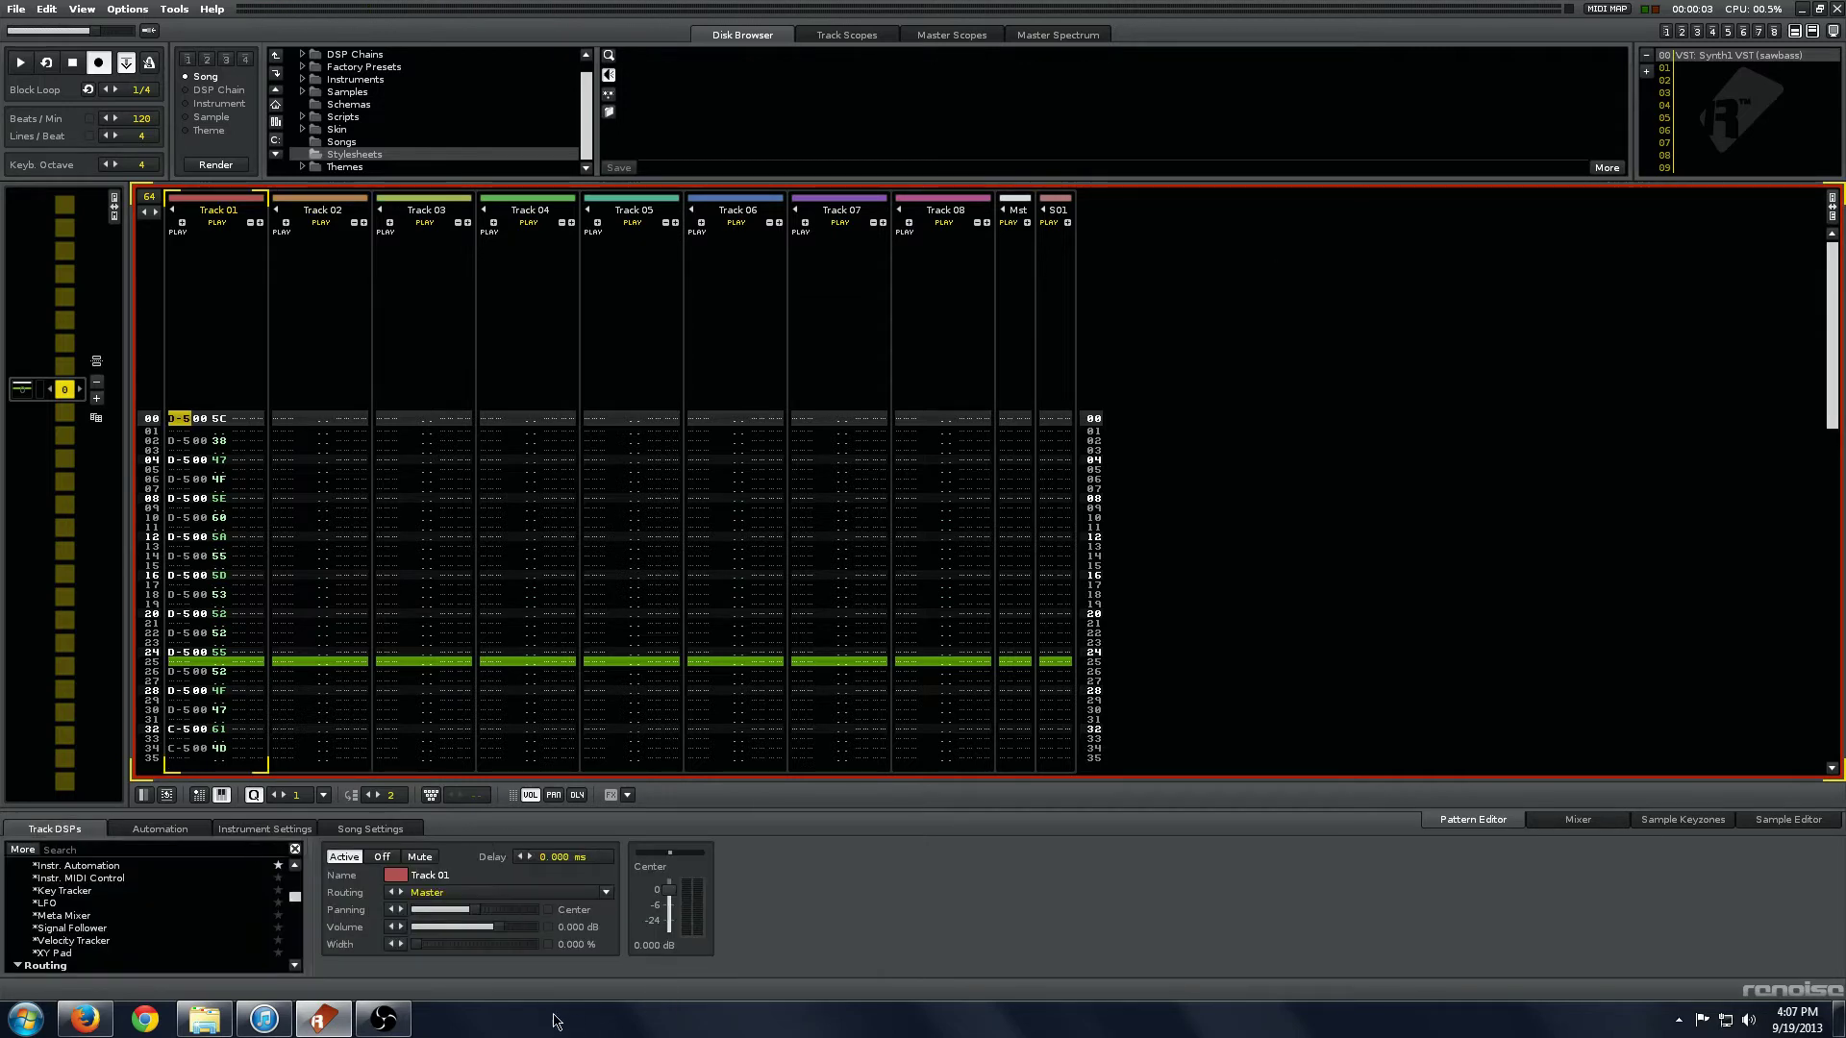
left_click_drag(60, 903, 635, 951)
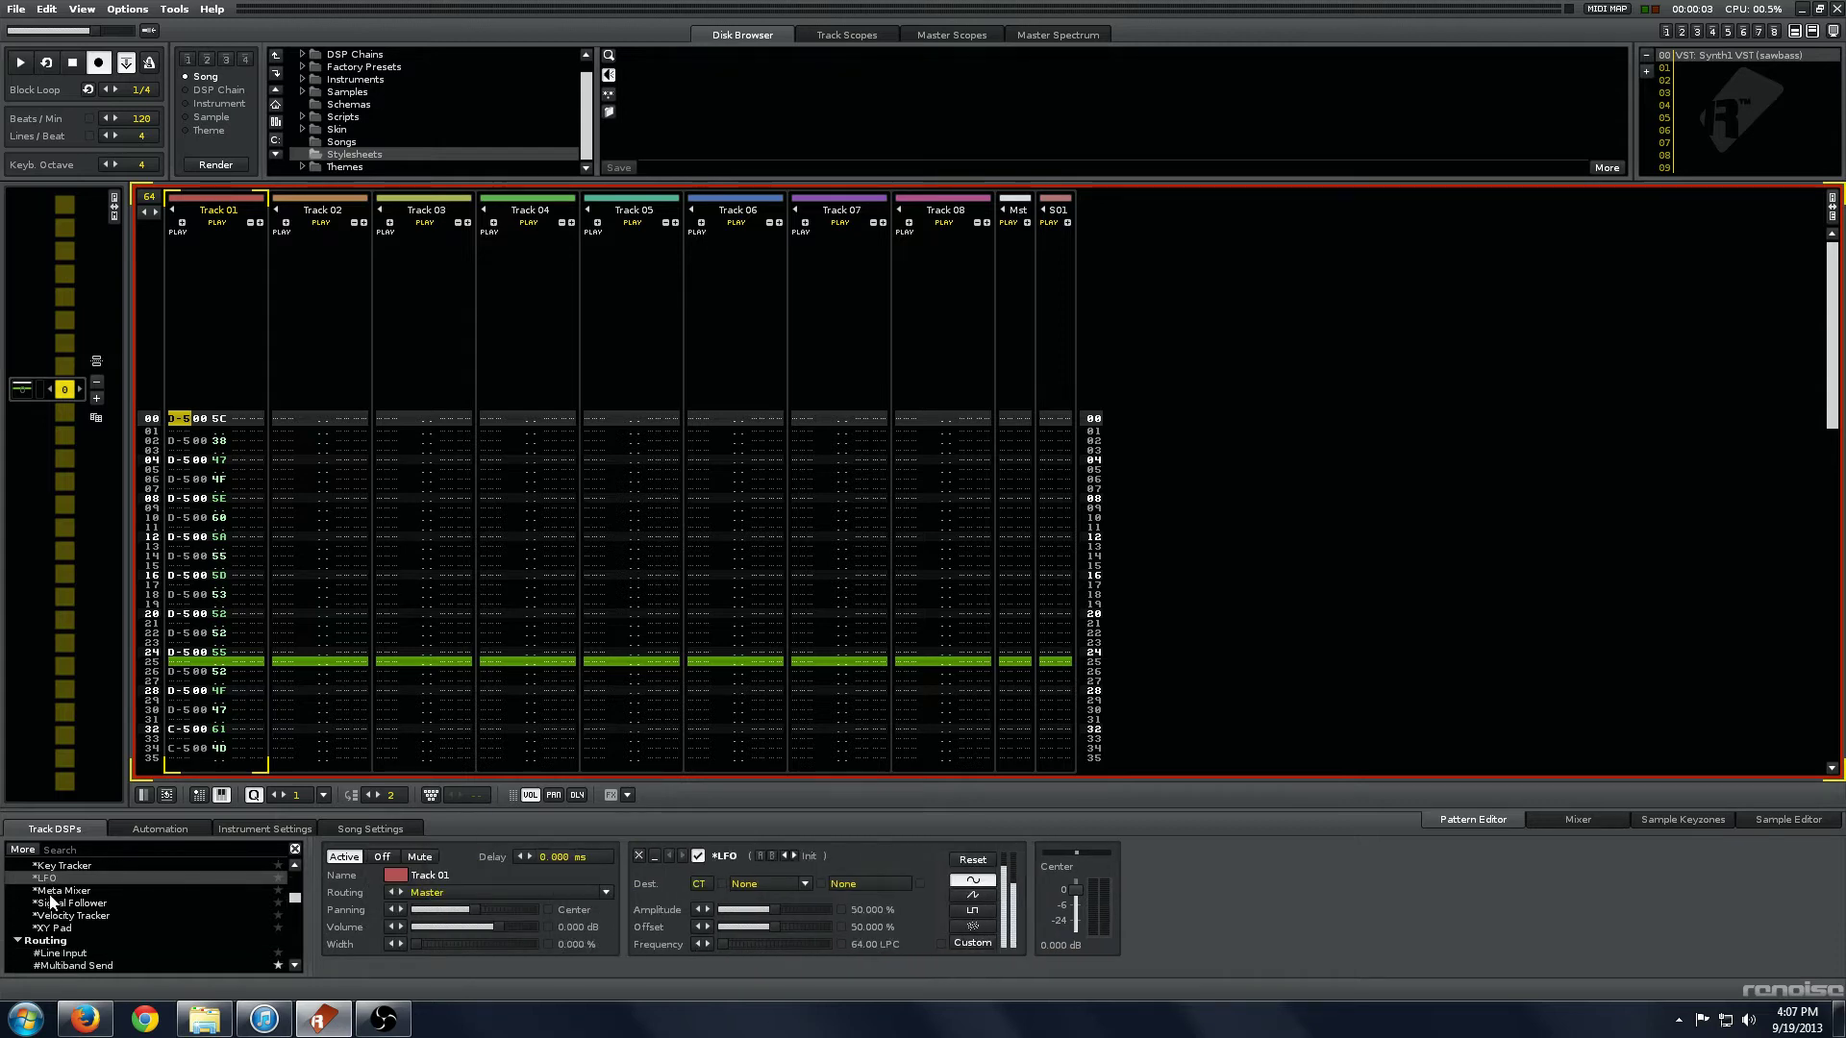
scroll(72, 906, "up", 3)
left_click_drag(73, 906, 1070, 912)
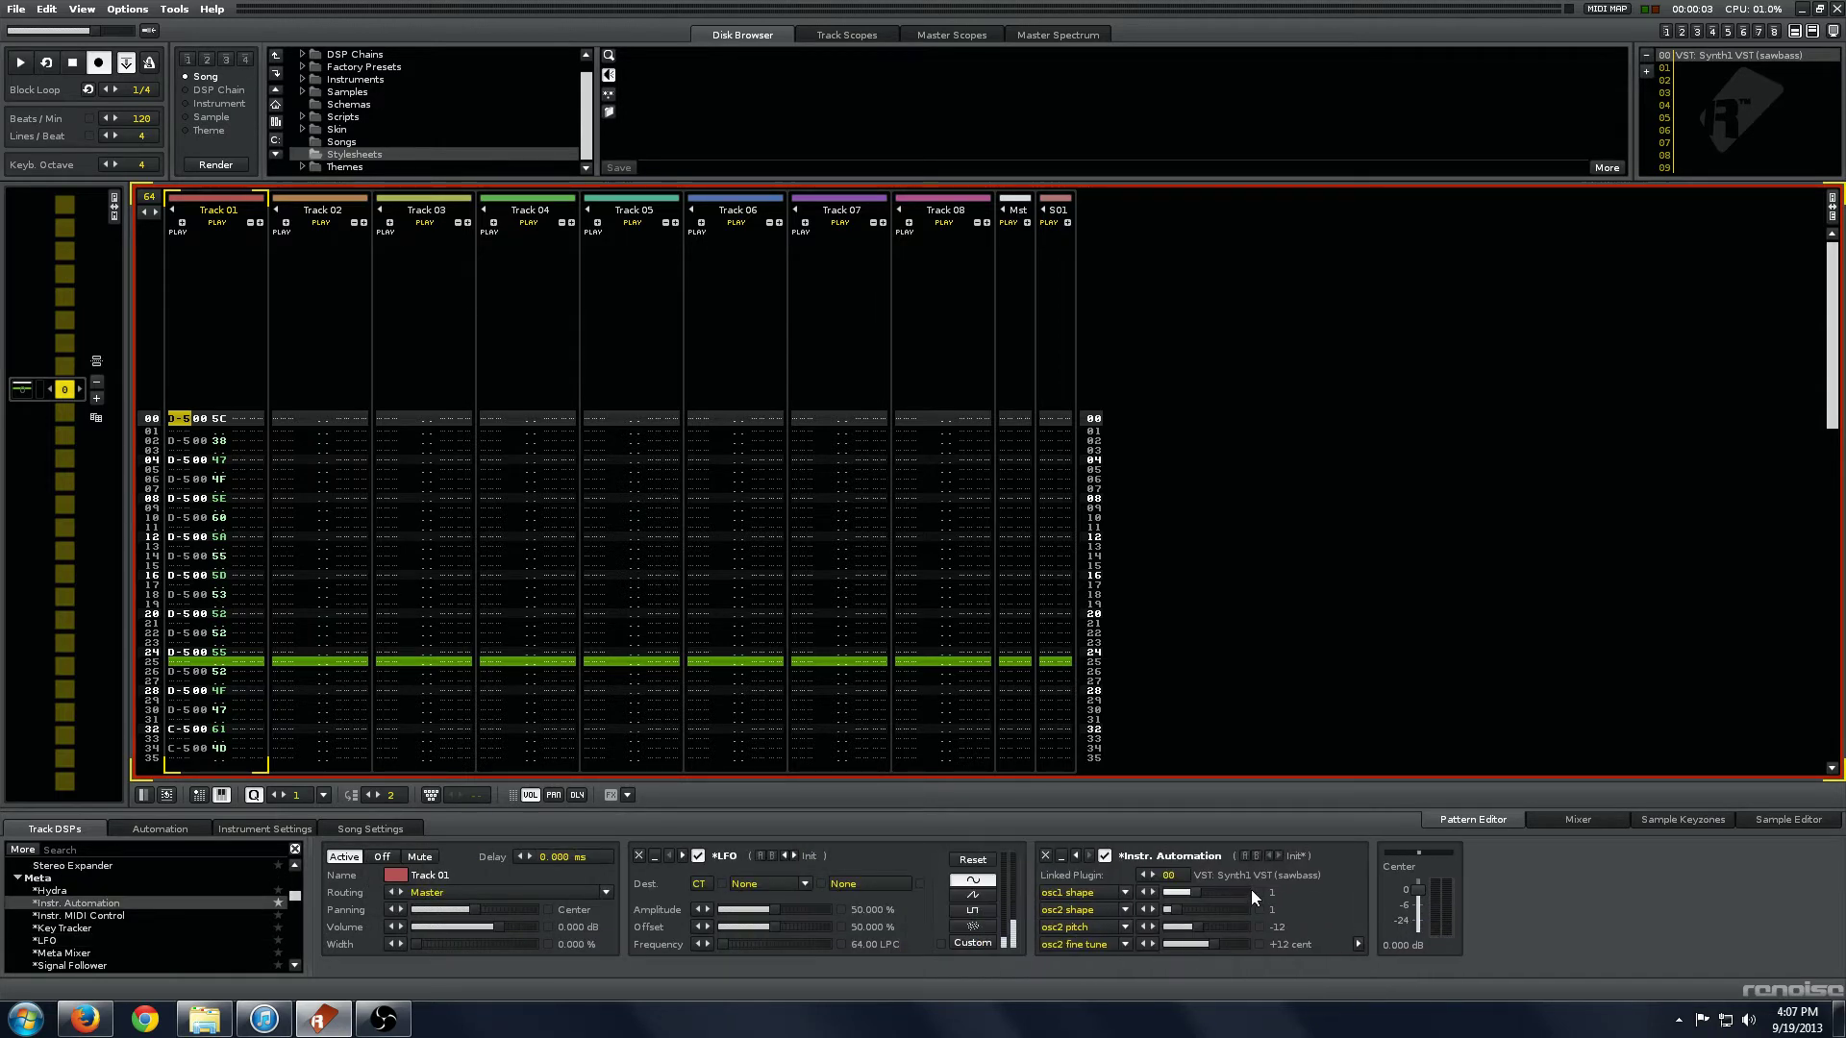
- Map the automation slots to filter freq, pan and amp gain, then open the fourth slot's list
left_click(1090, 895)
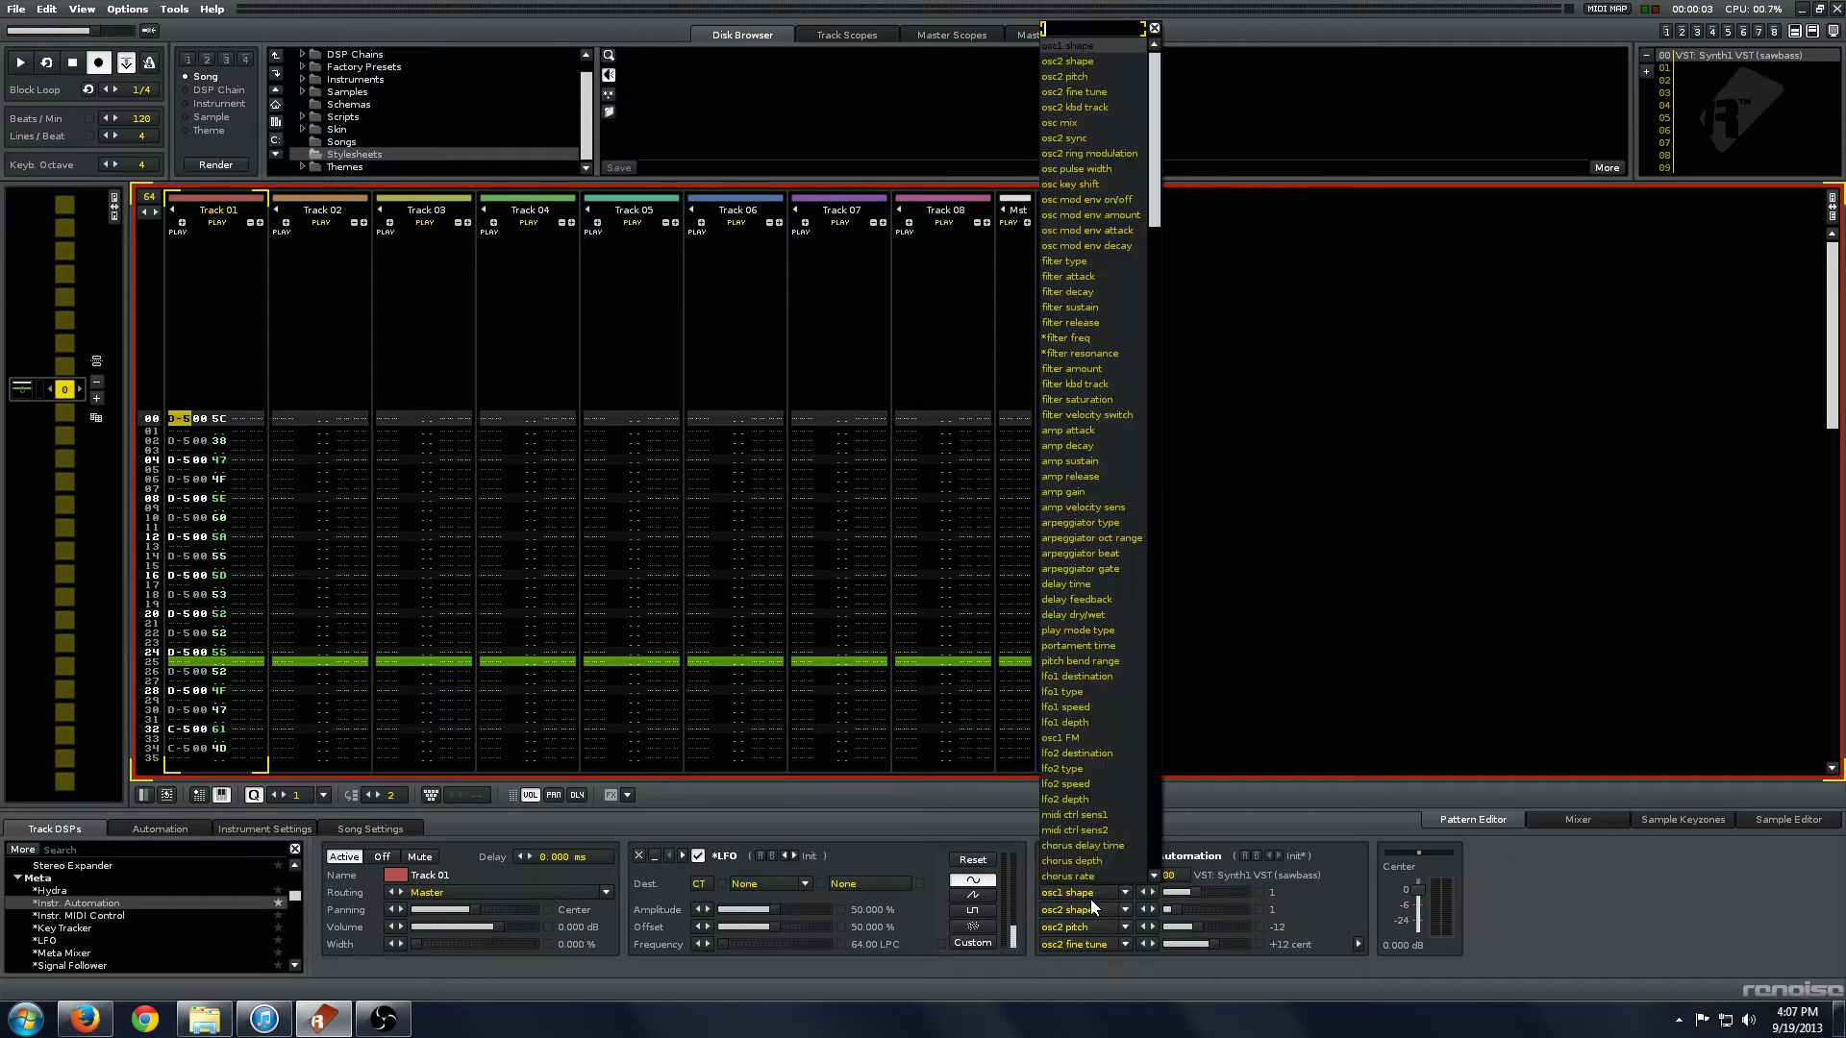
left_click(1121, 339)
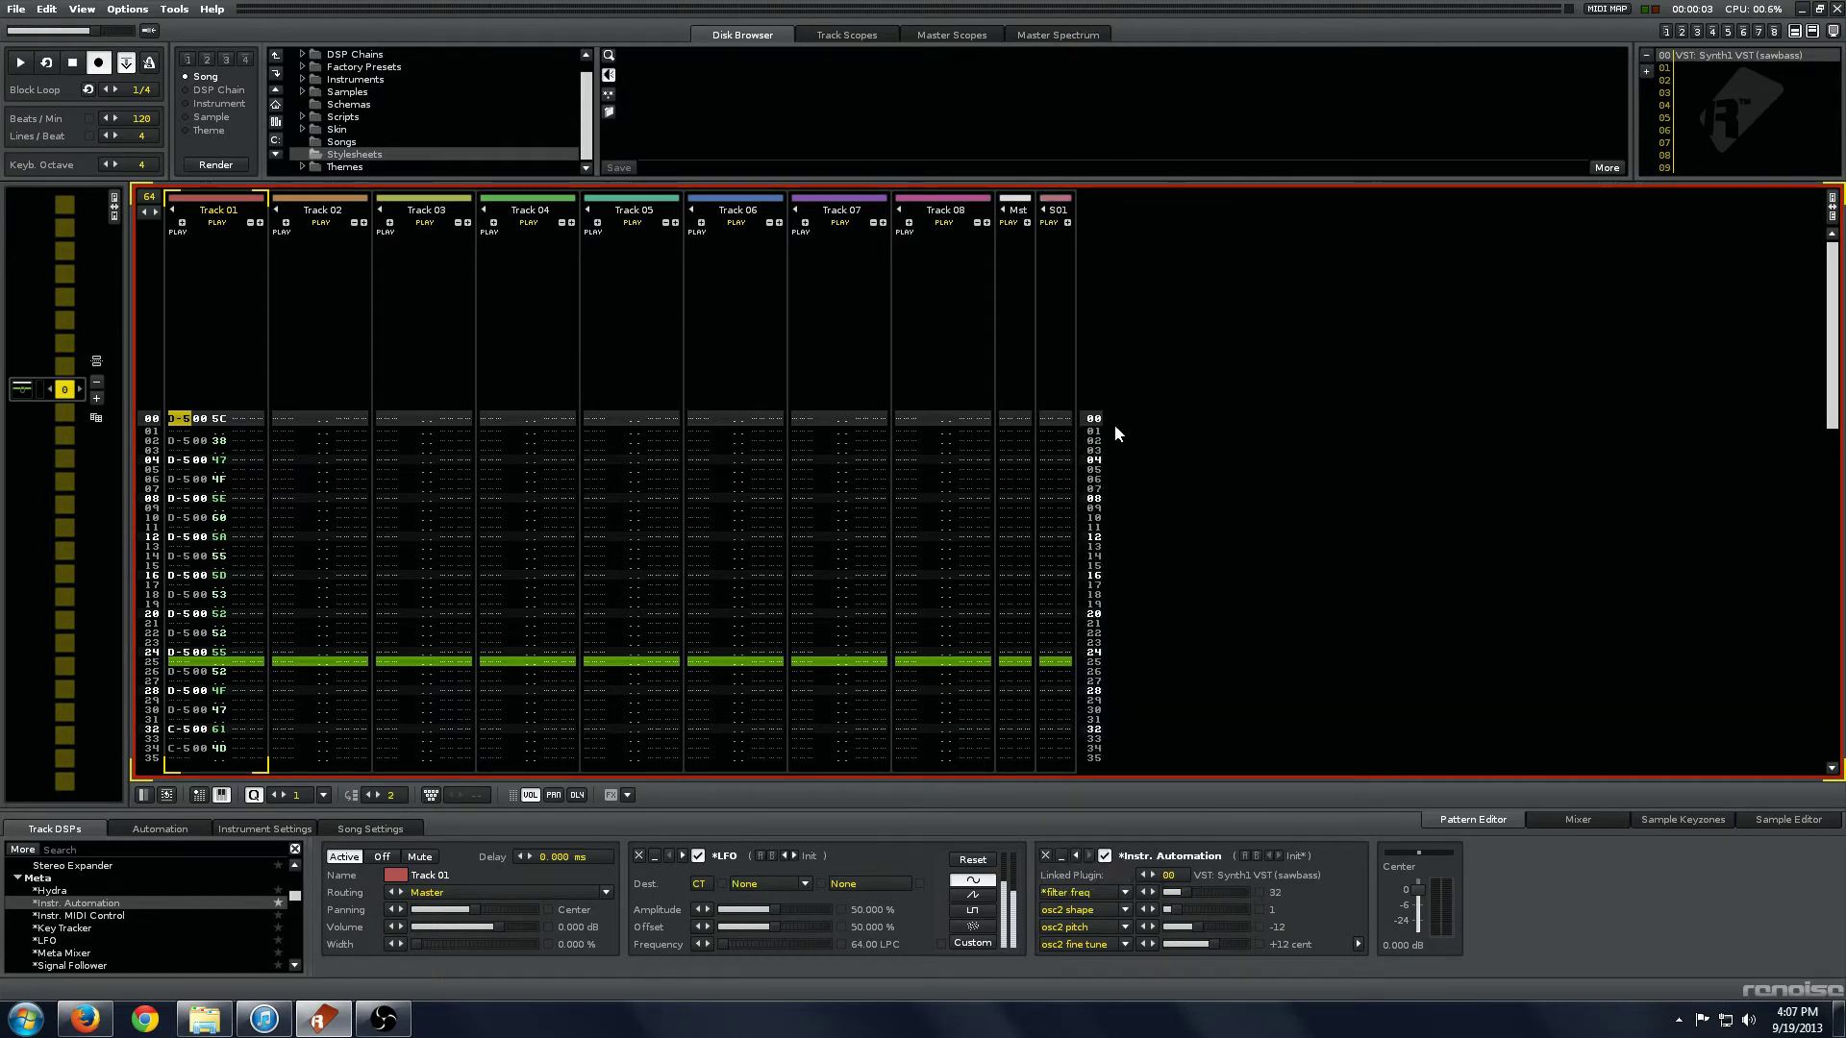
left_click(1084, 906)
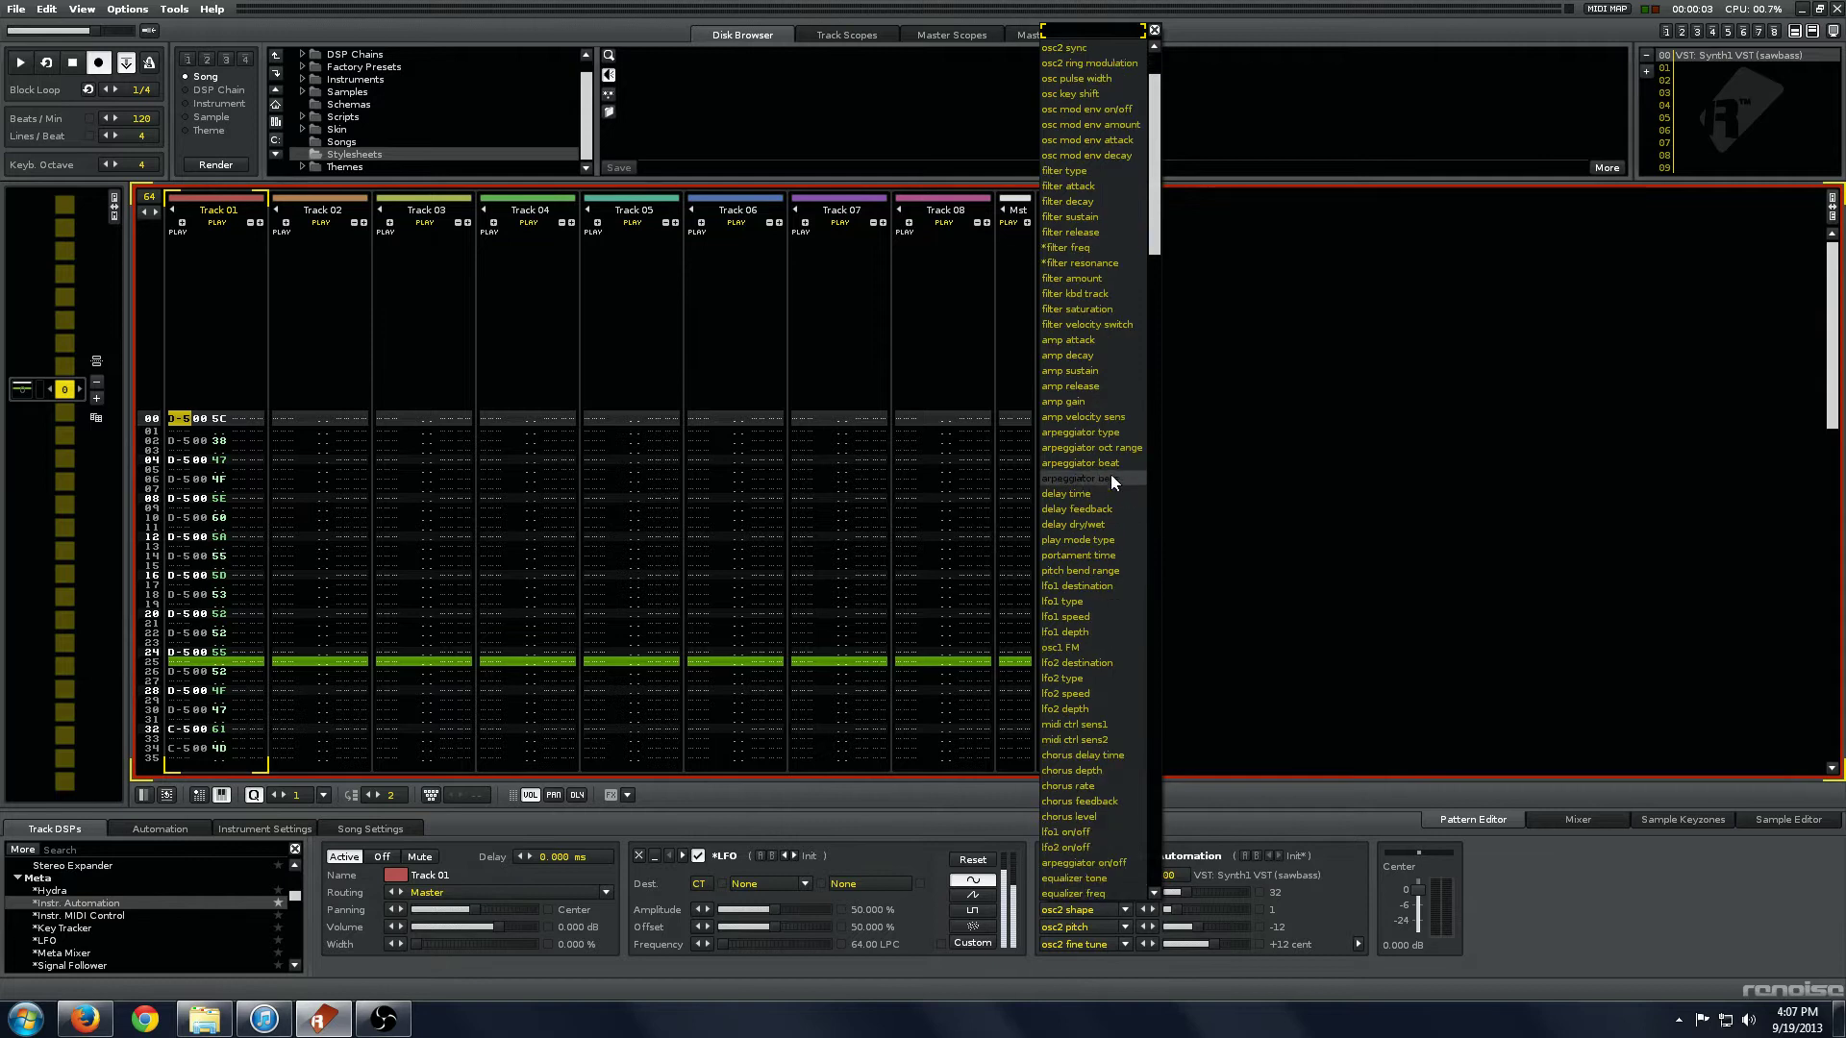
scroll(1111, 475, "down", 8)
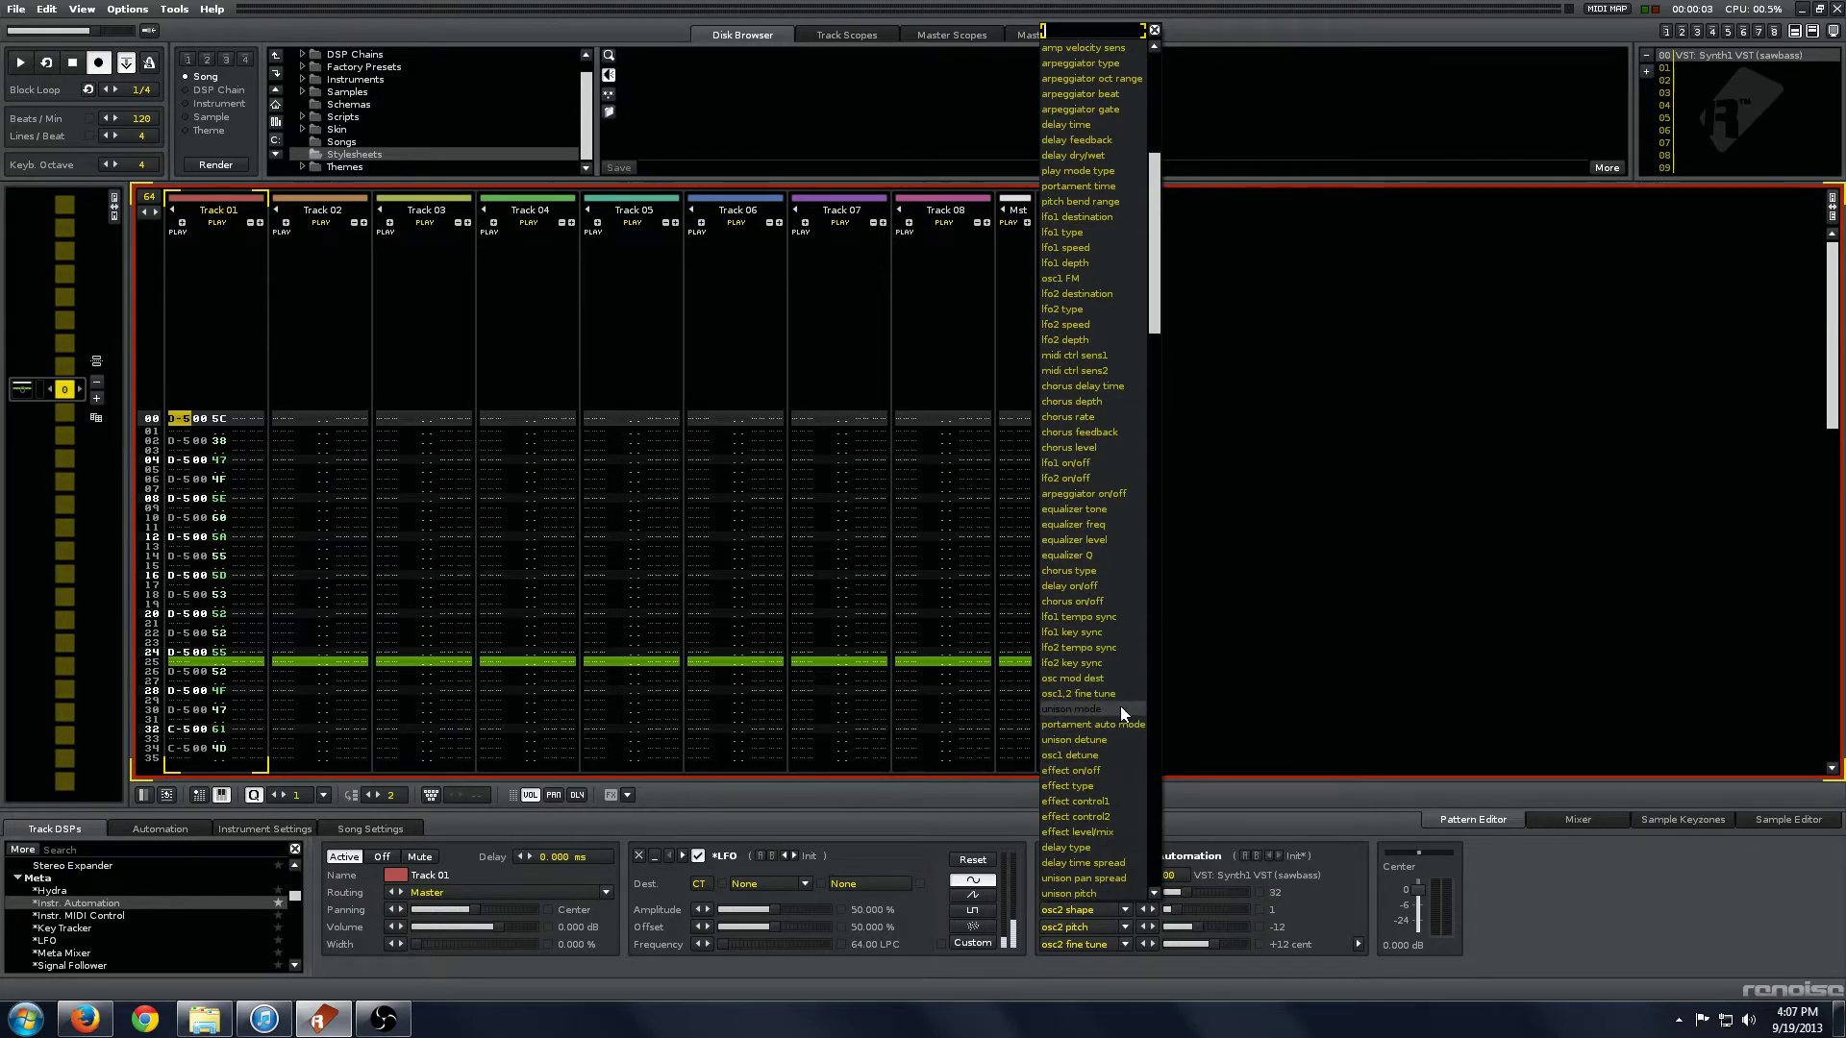
scroll(1089, 878, "down", 3)
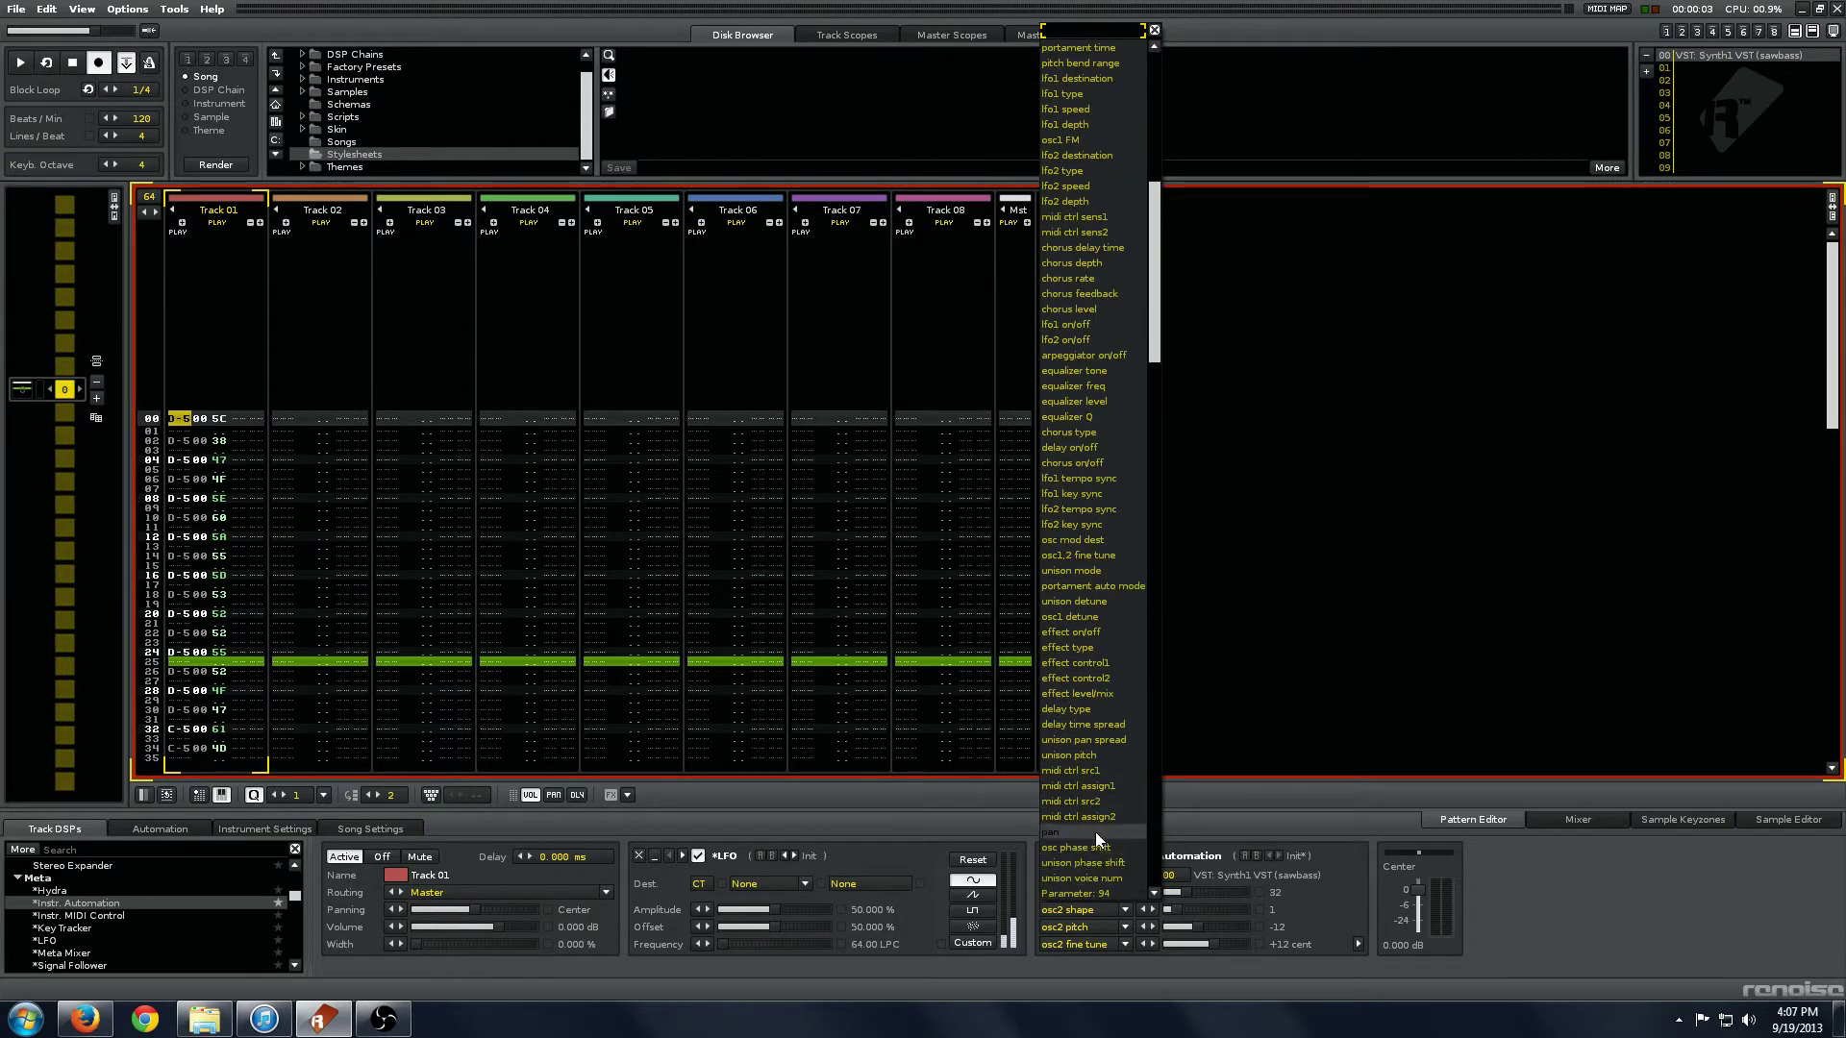
left_click(1094, 832)
left_click(1088, 917)
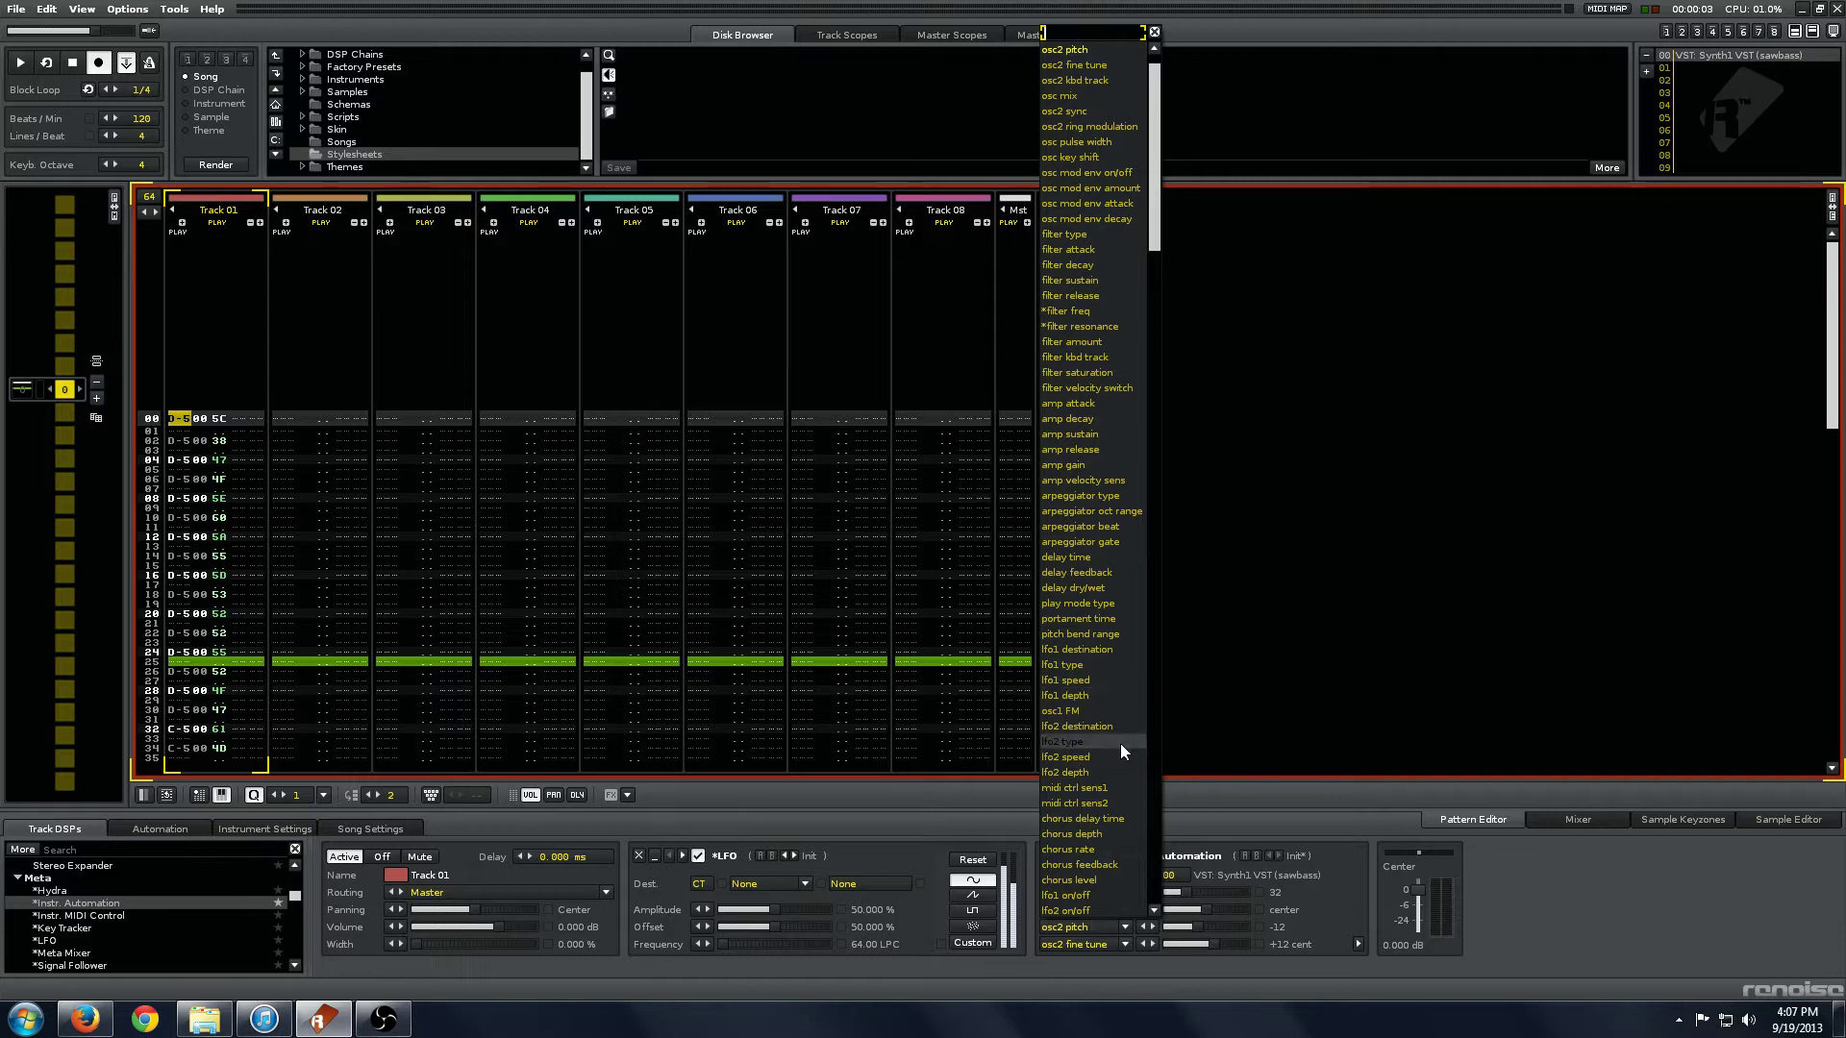
scroll(1124, 741, "up", 1)
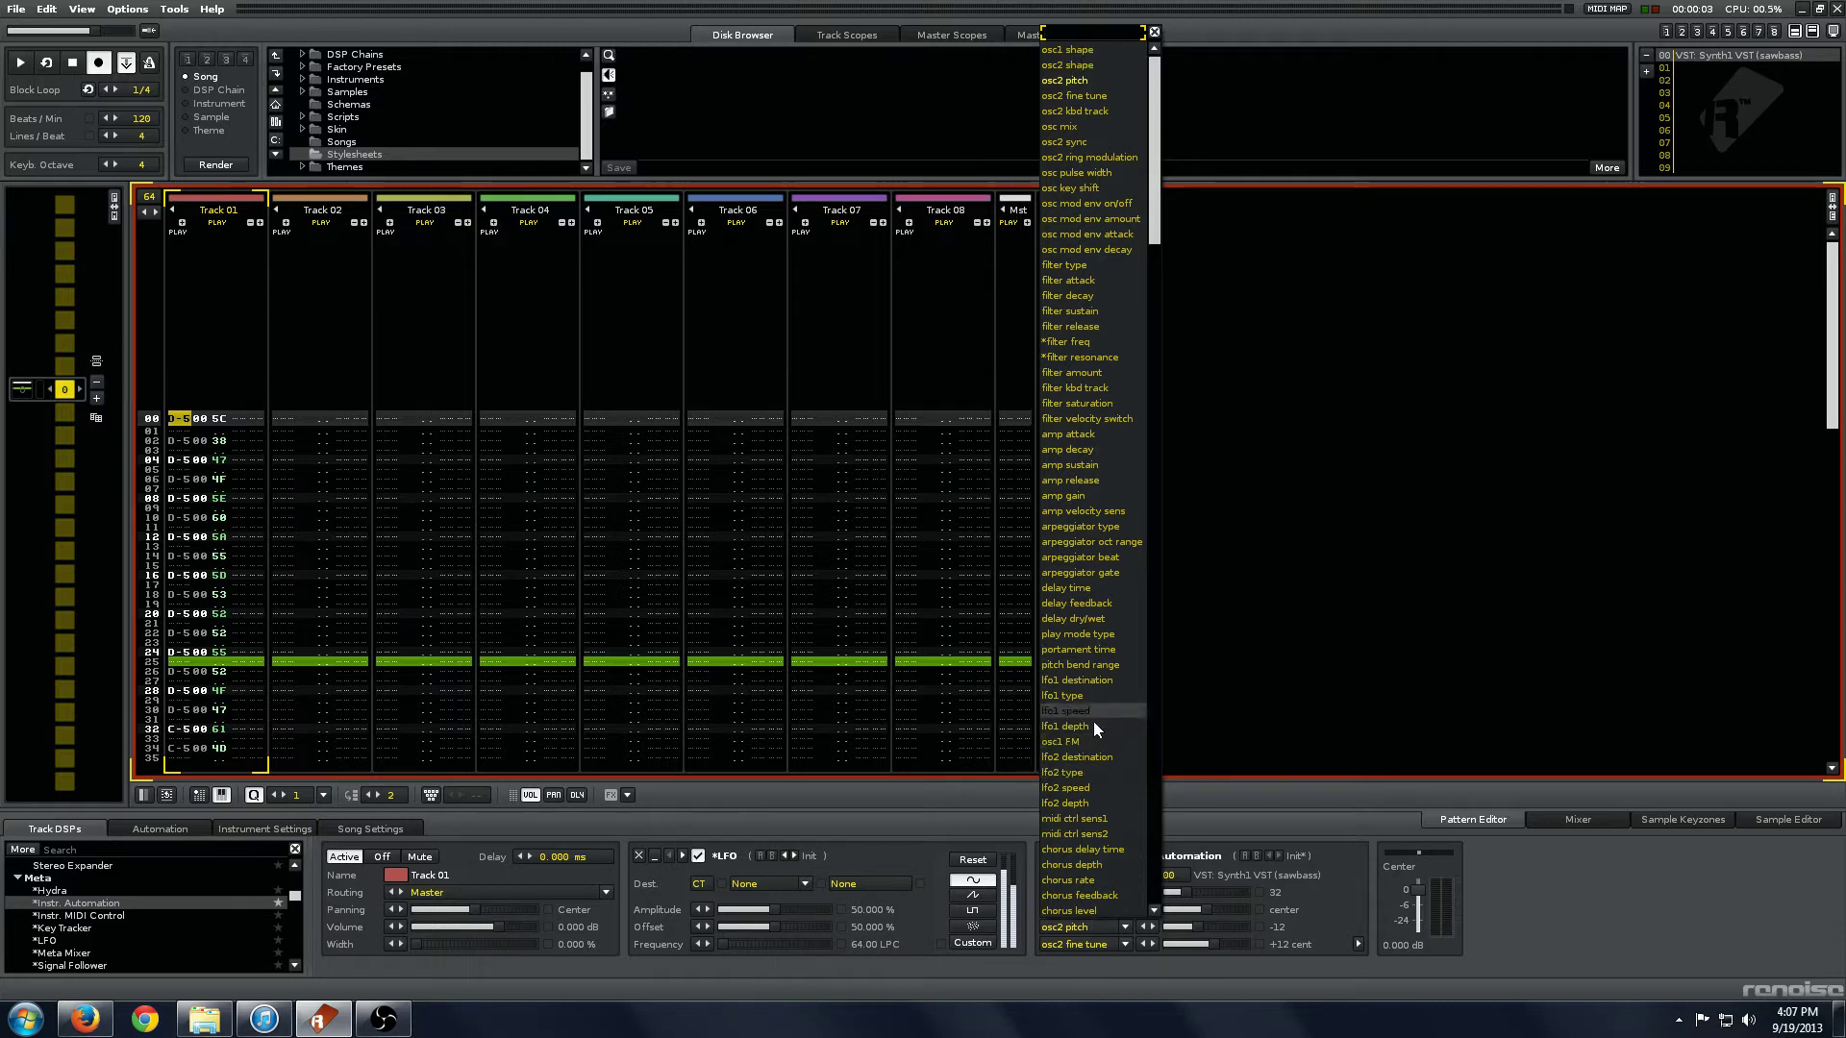
left_click(1103, 495)
left_click(1094, 948)
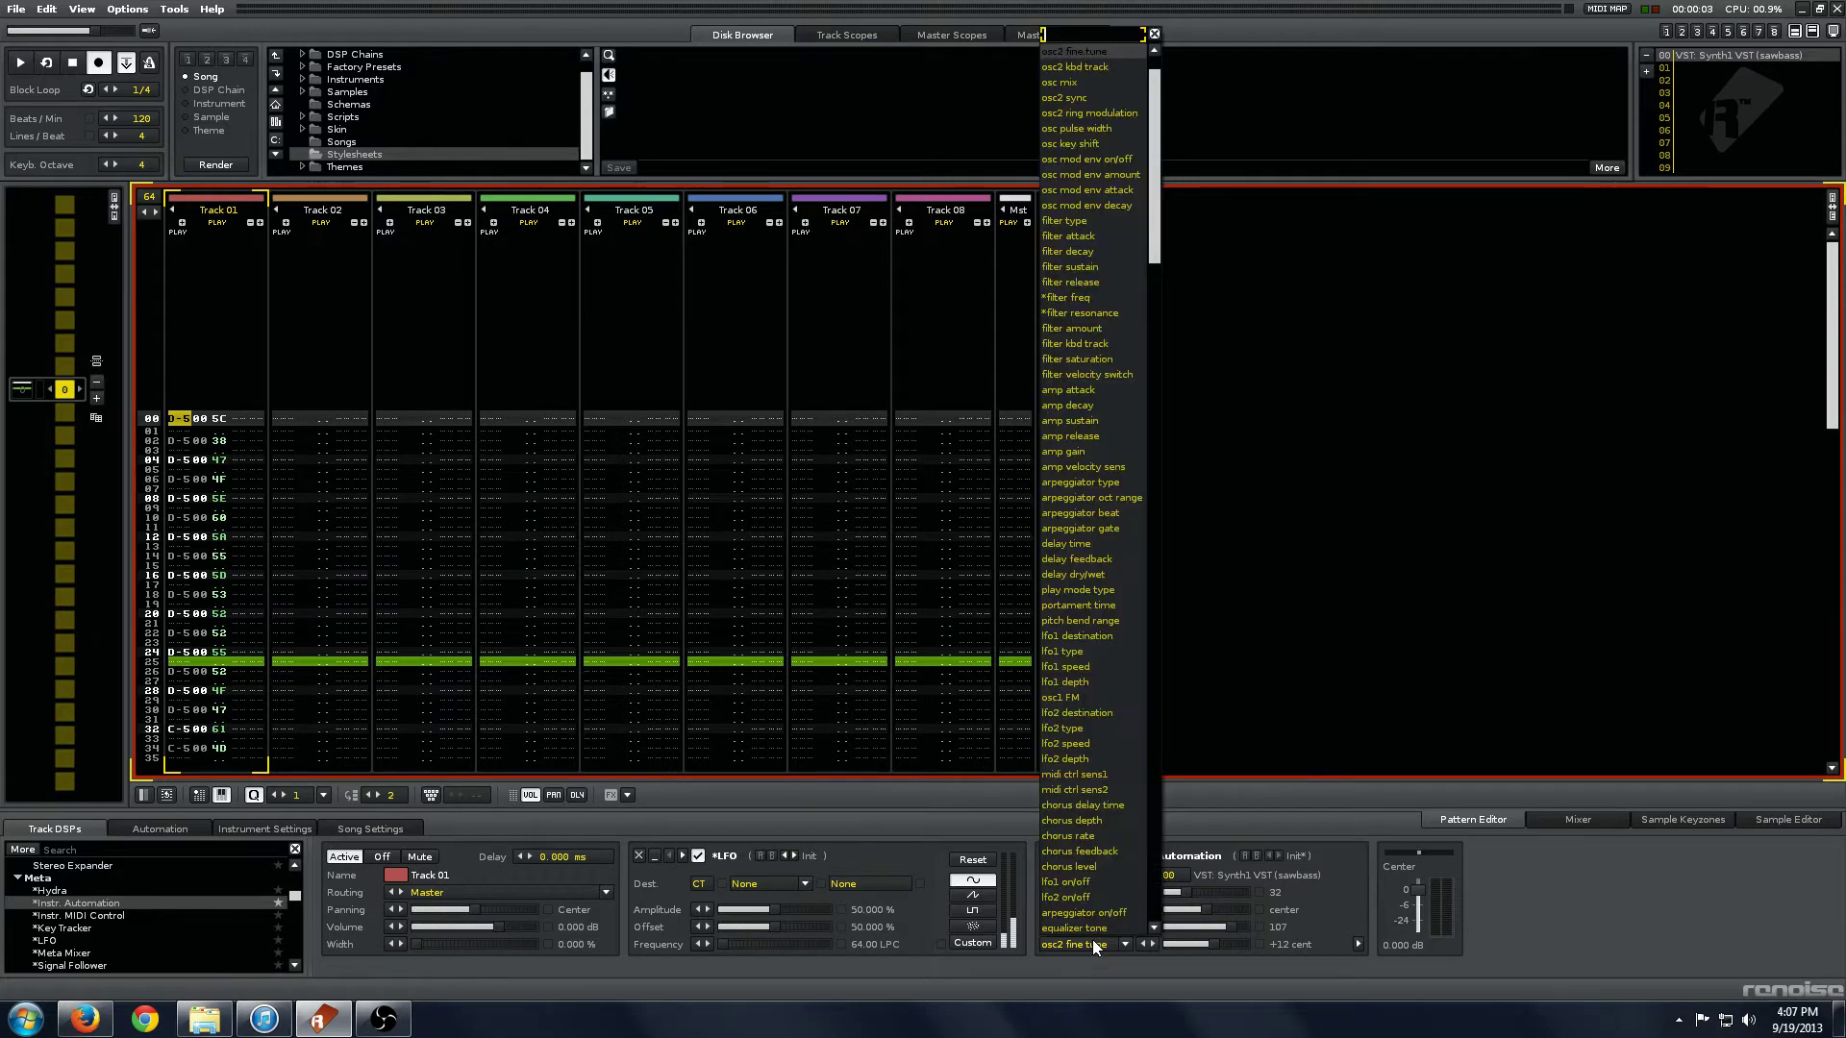
scroll(1058, 181, "up", 1)
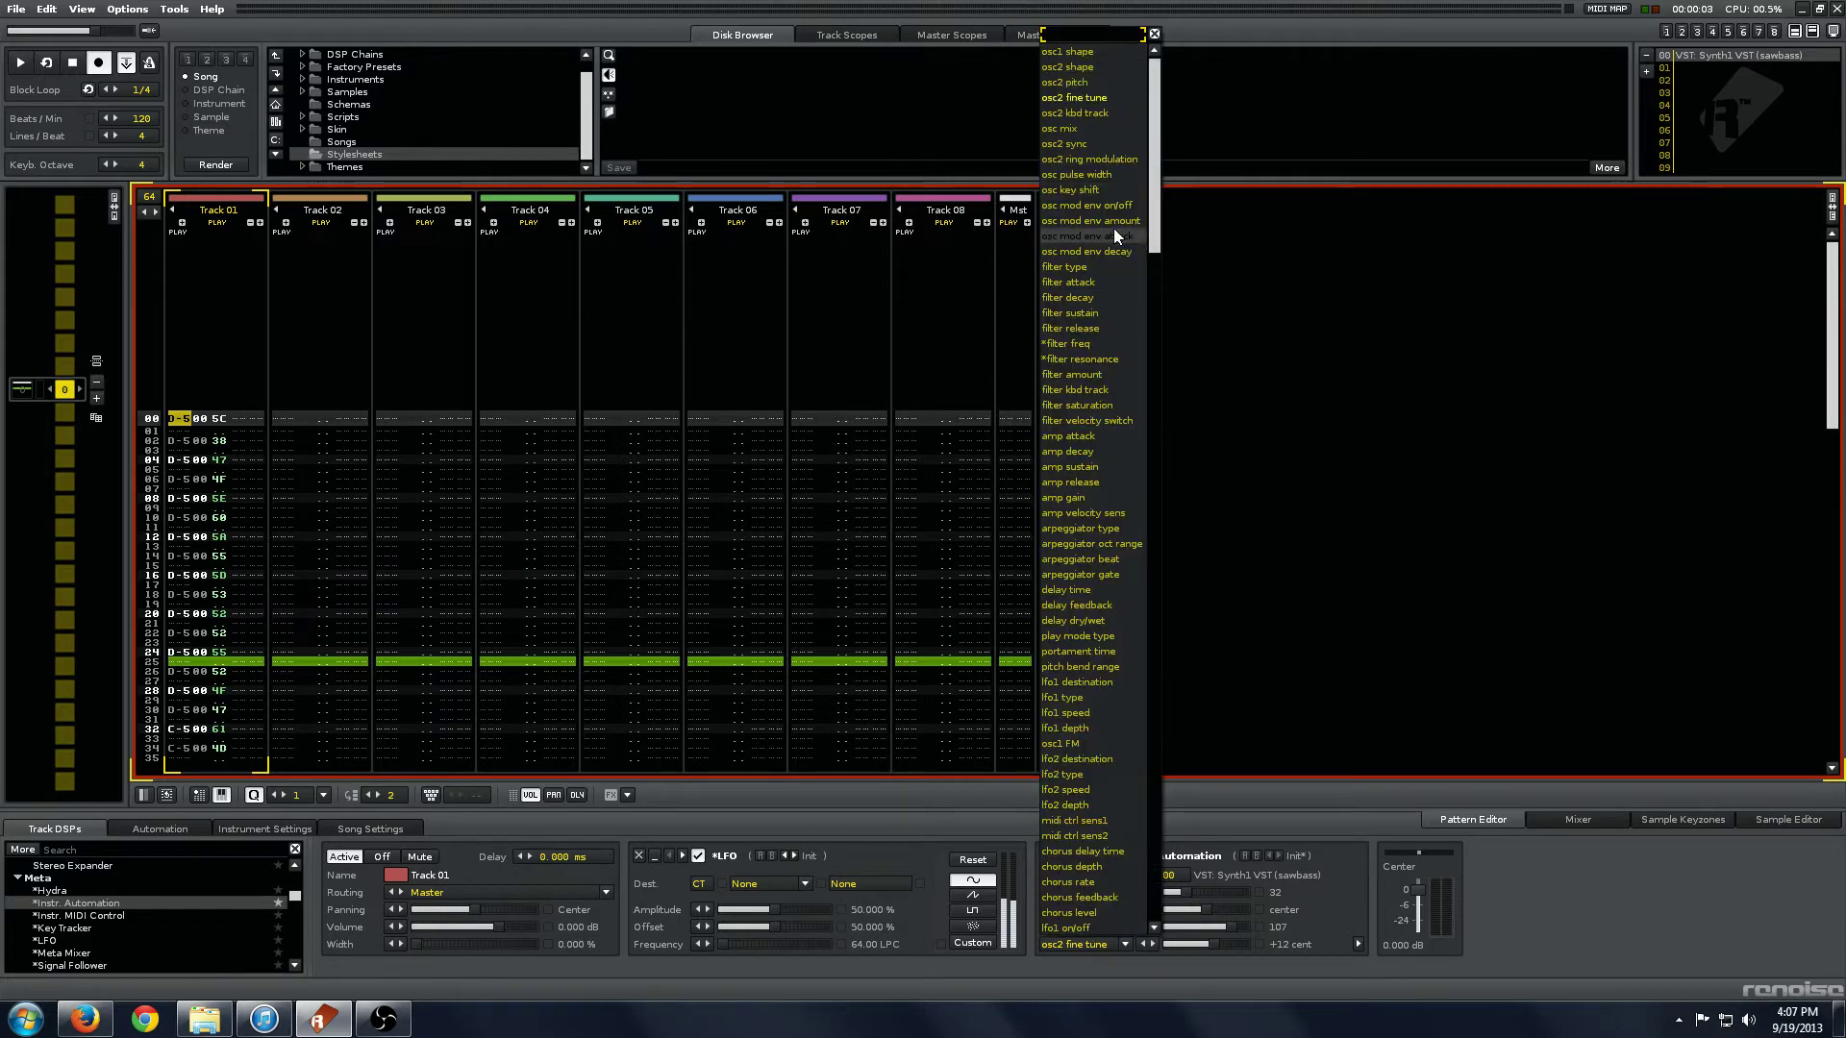
- Assign osc mix to the fourth Instr. Automation slot
left_click(1113, 128)
left_click(216, 604)
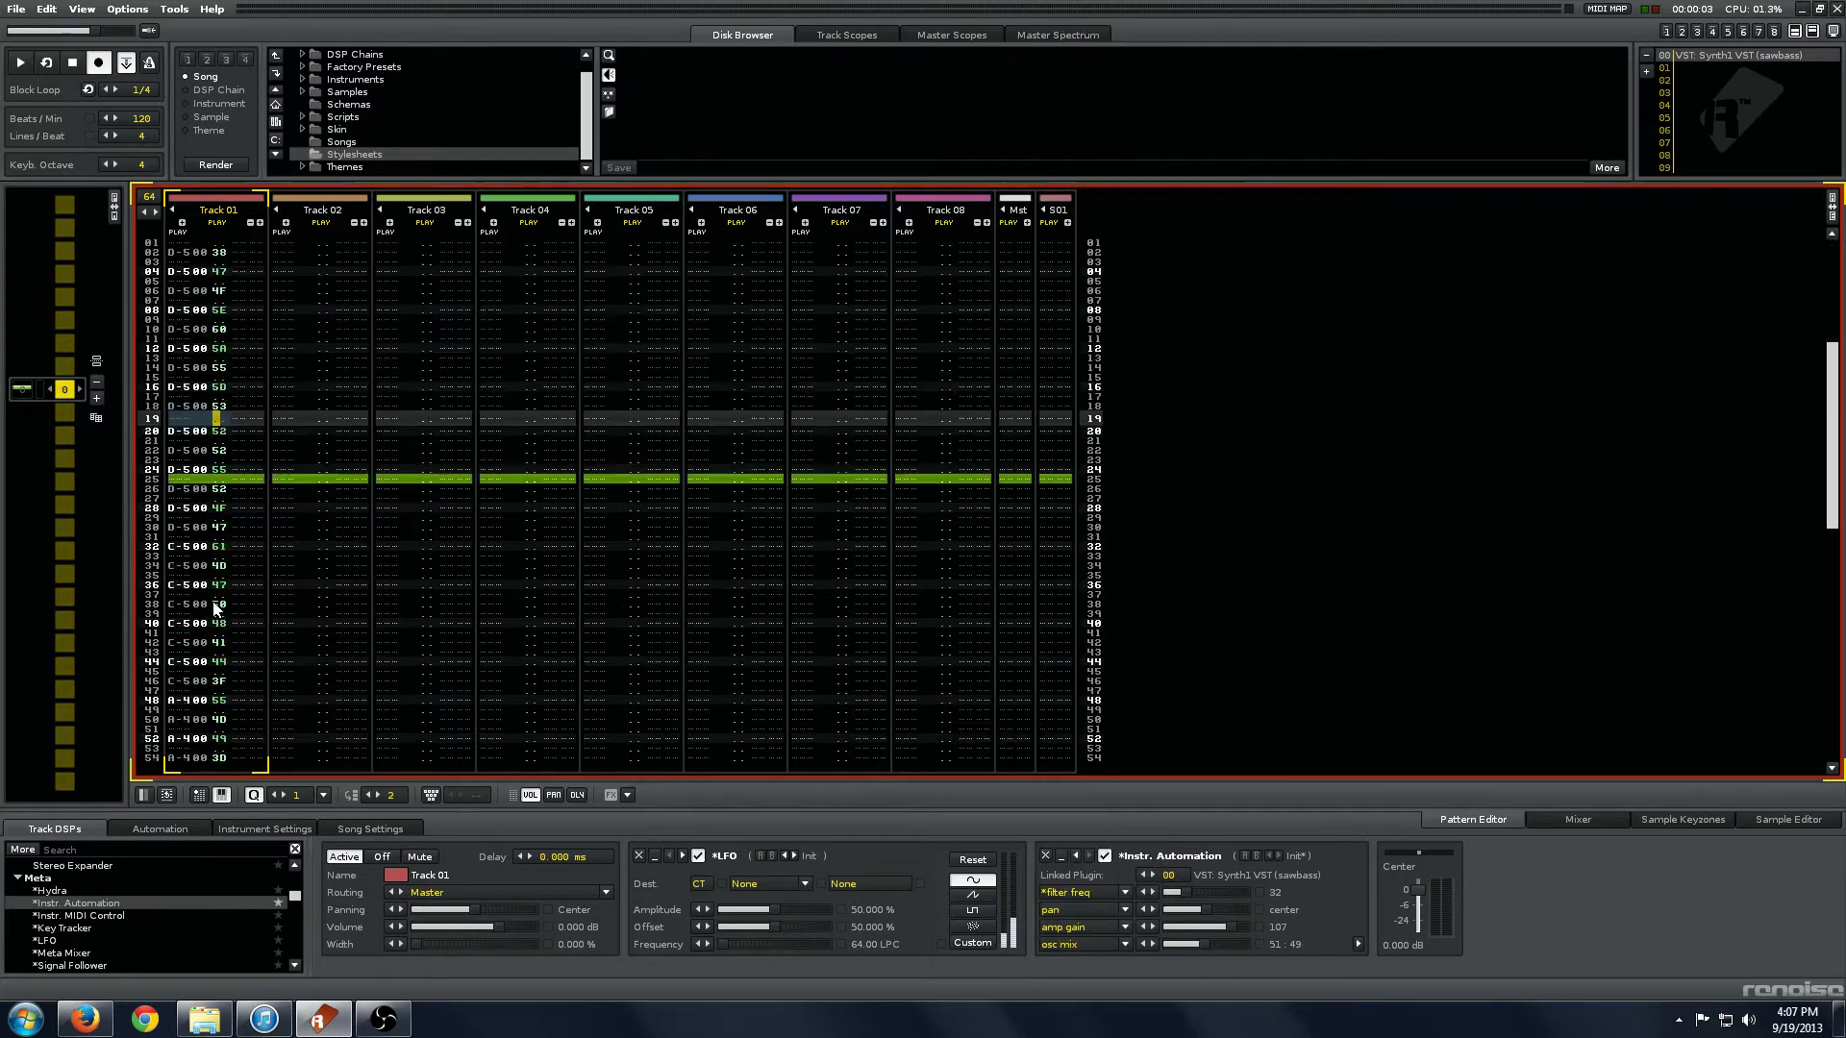
scroll(907, 588, "up", 5)
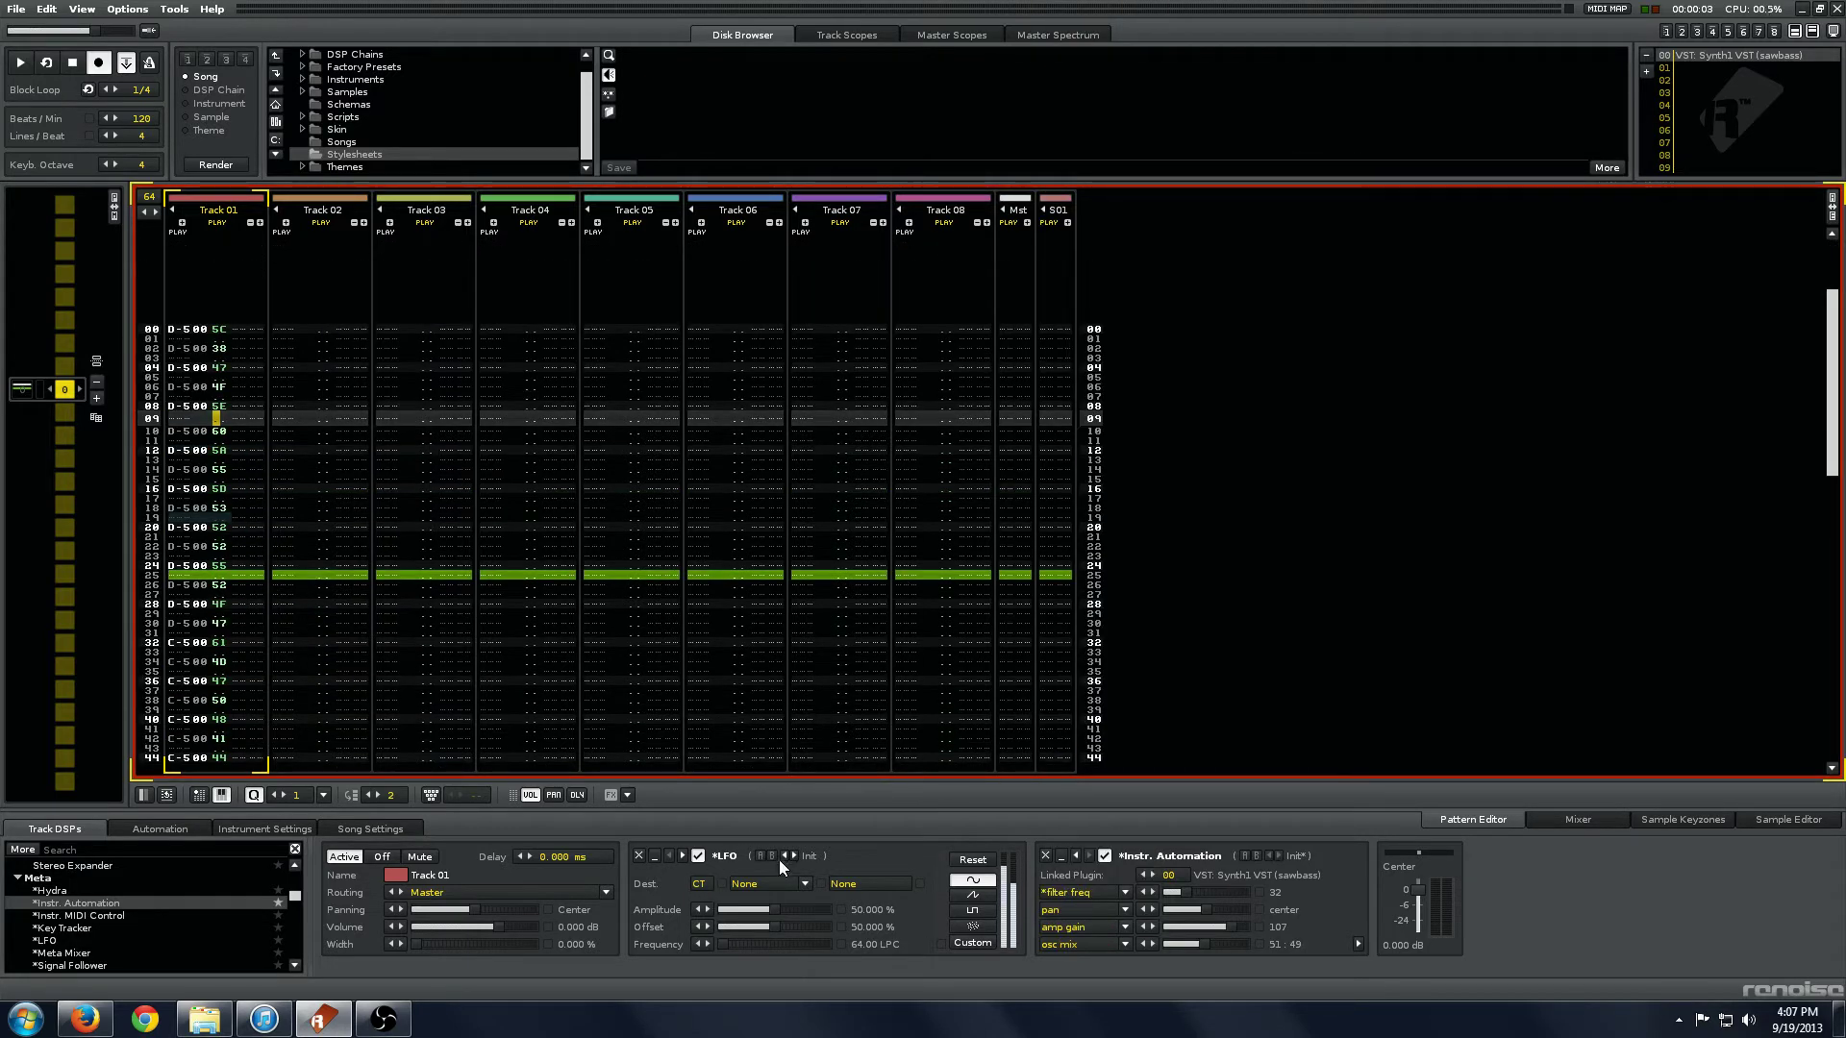
- Route the LFO to the Instr. Automation device's *filter freq parameter
left_click(775, 886)
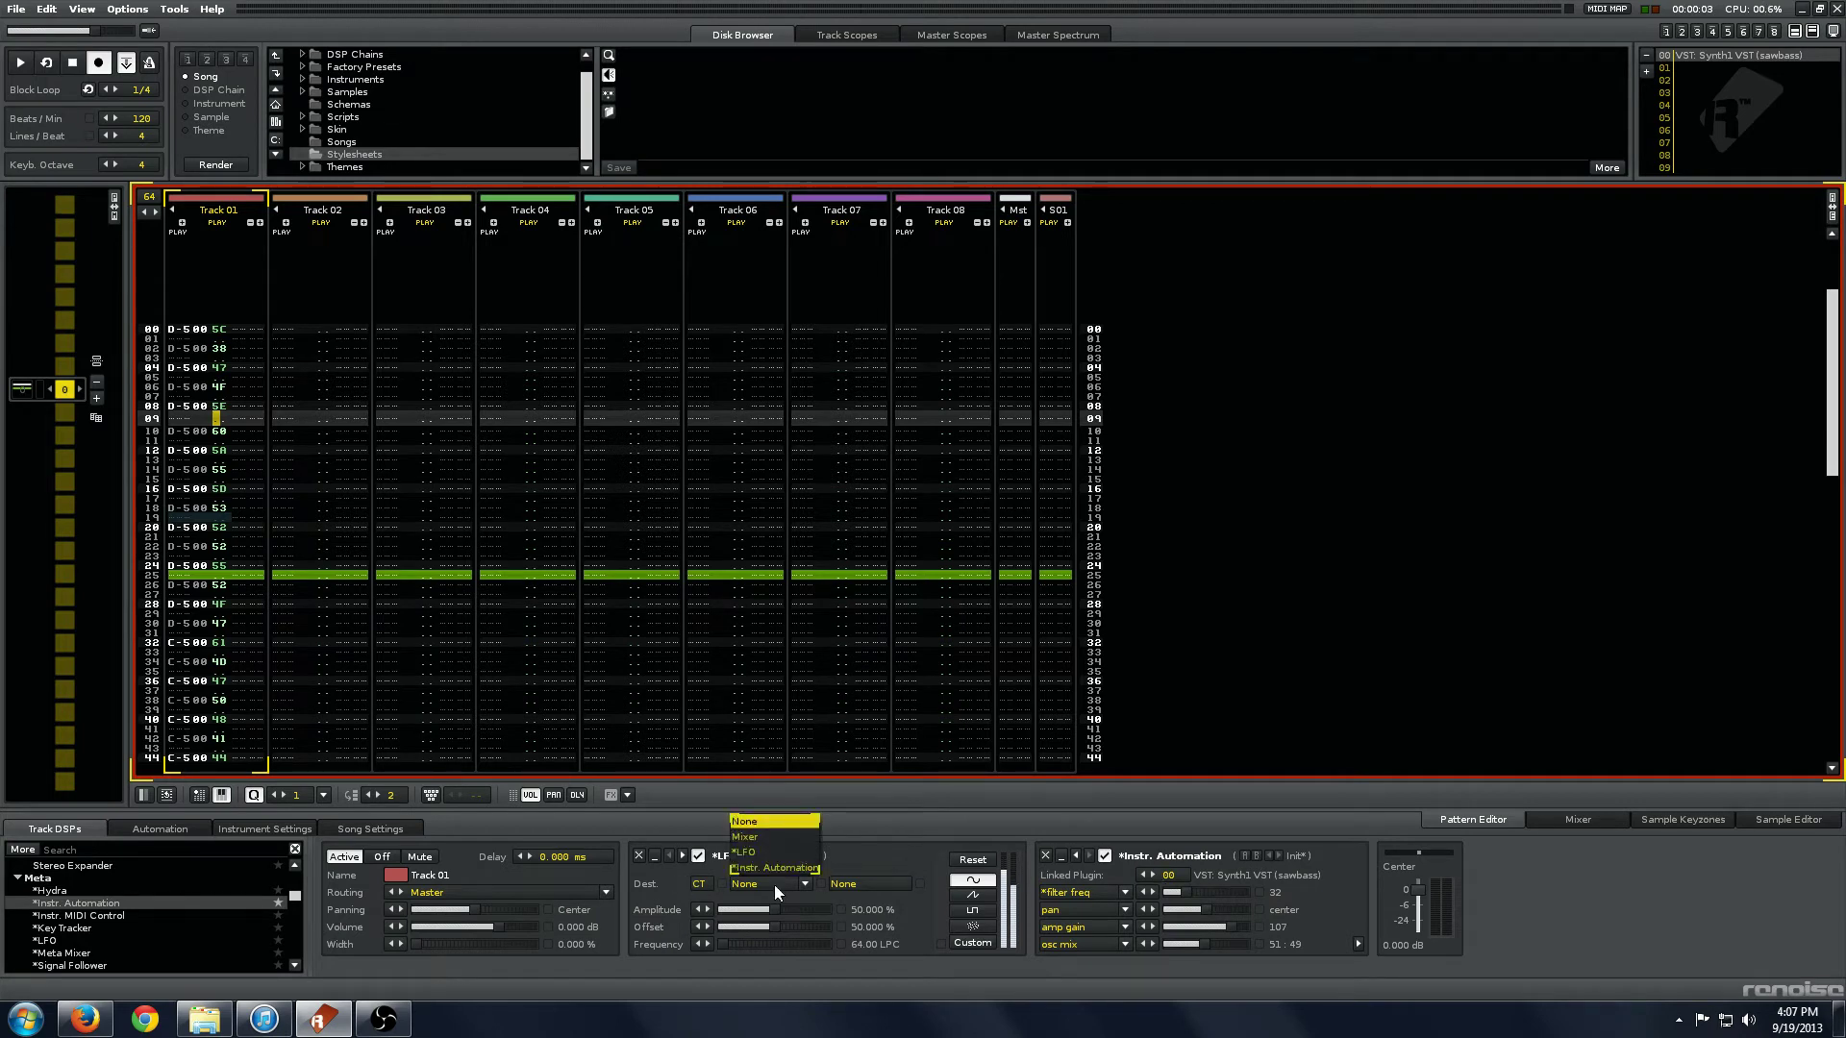
left_click(765, 868)
left_click(895, 879)
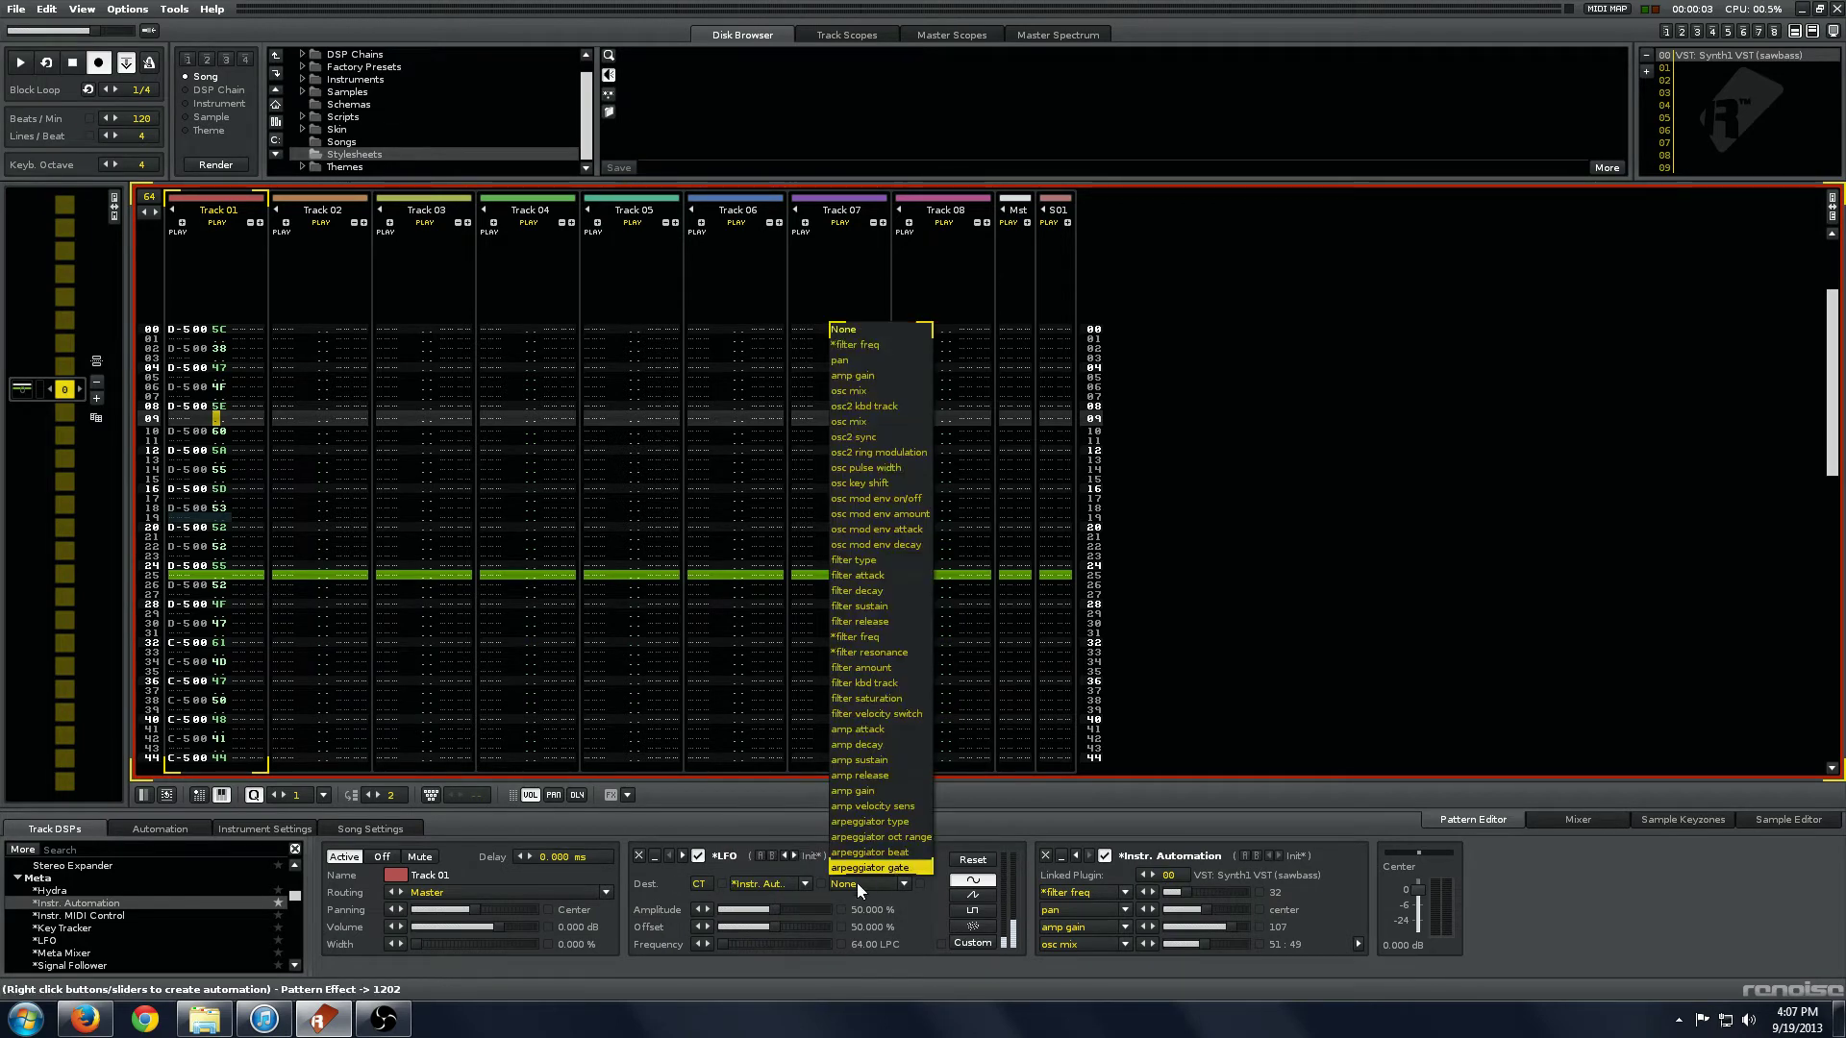
left_click(869, 345)
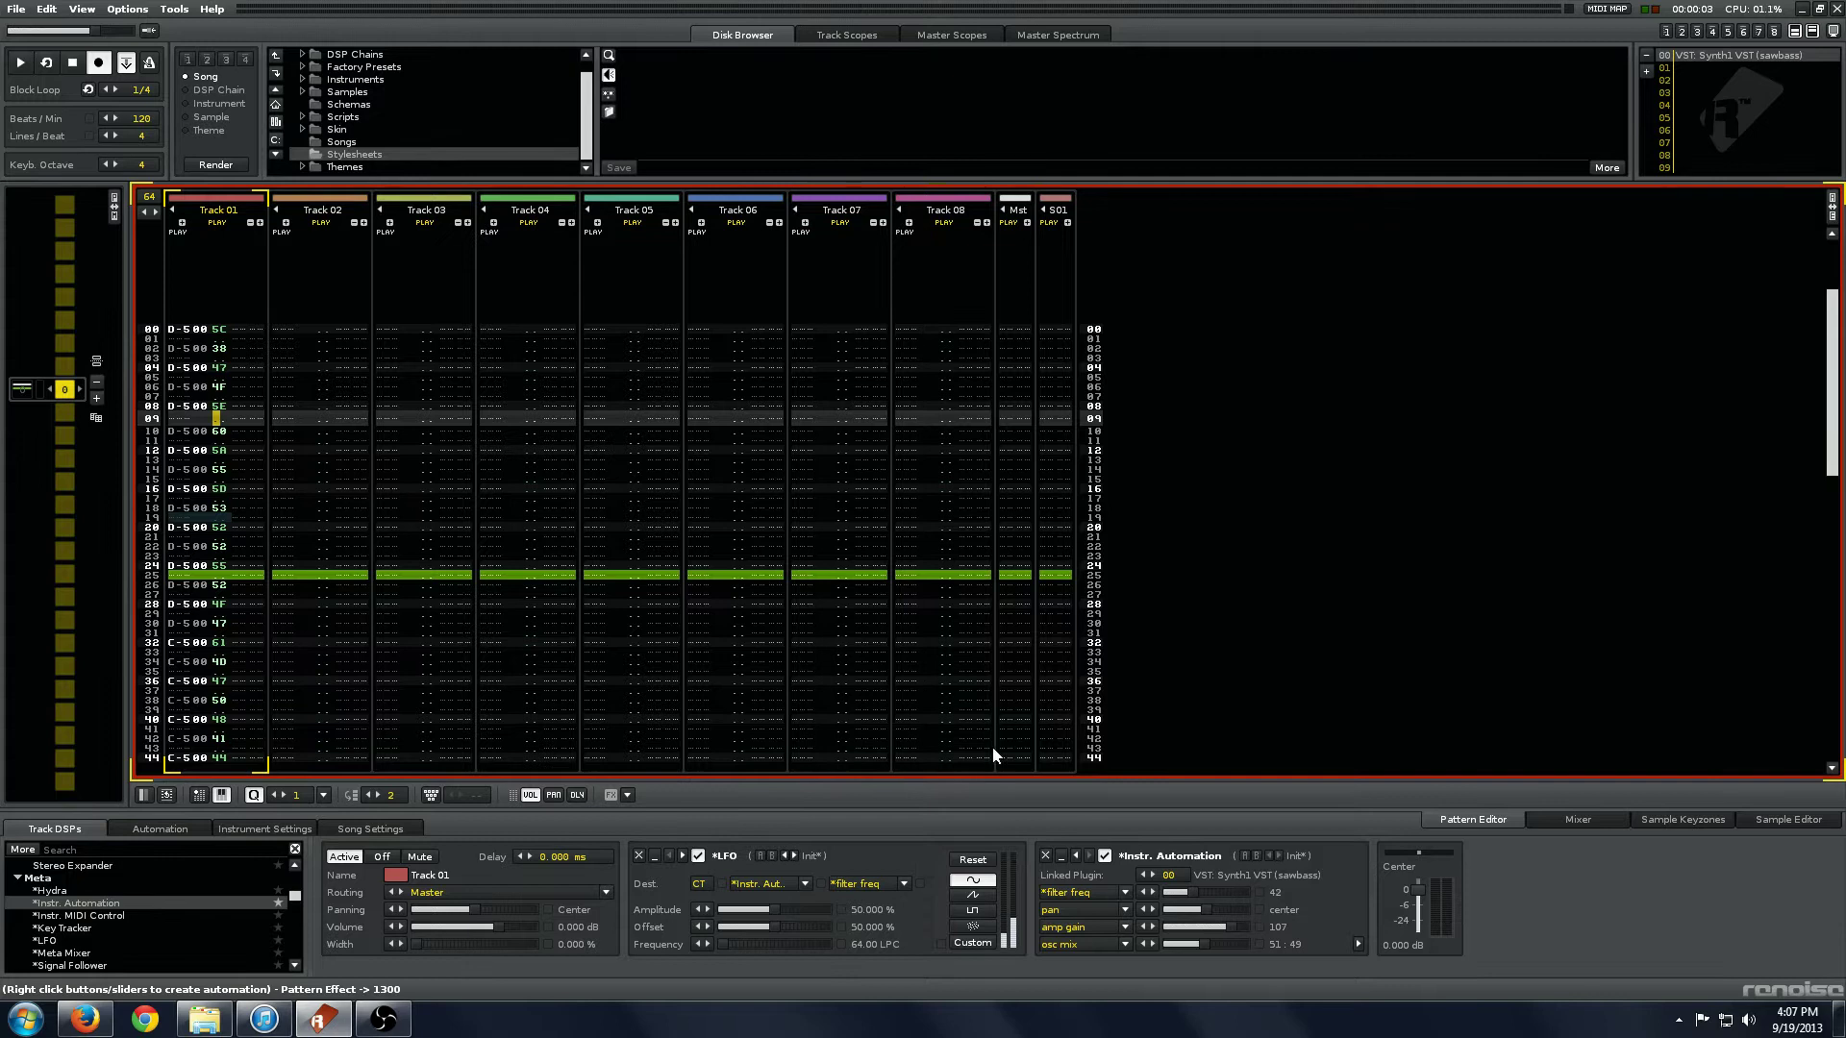
- Play the pattern to hear the LFO filter sweep, then stop
key("space")
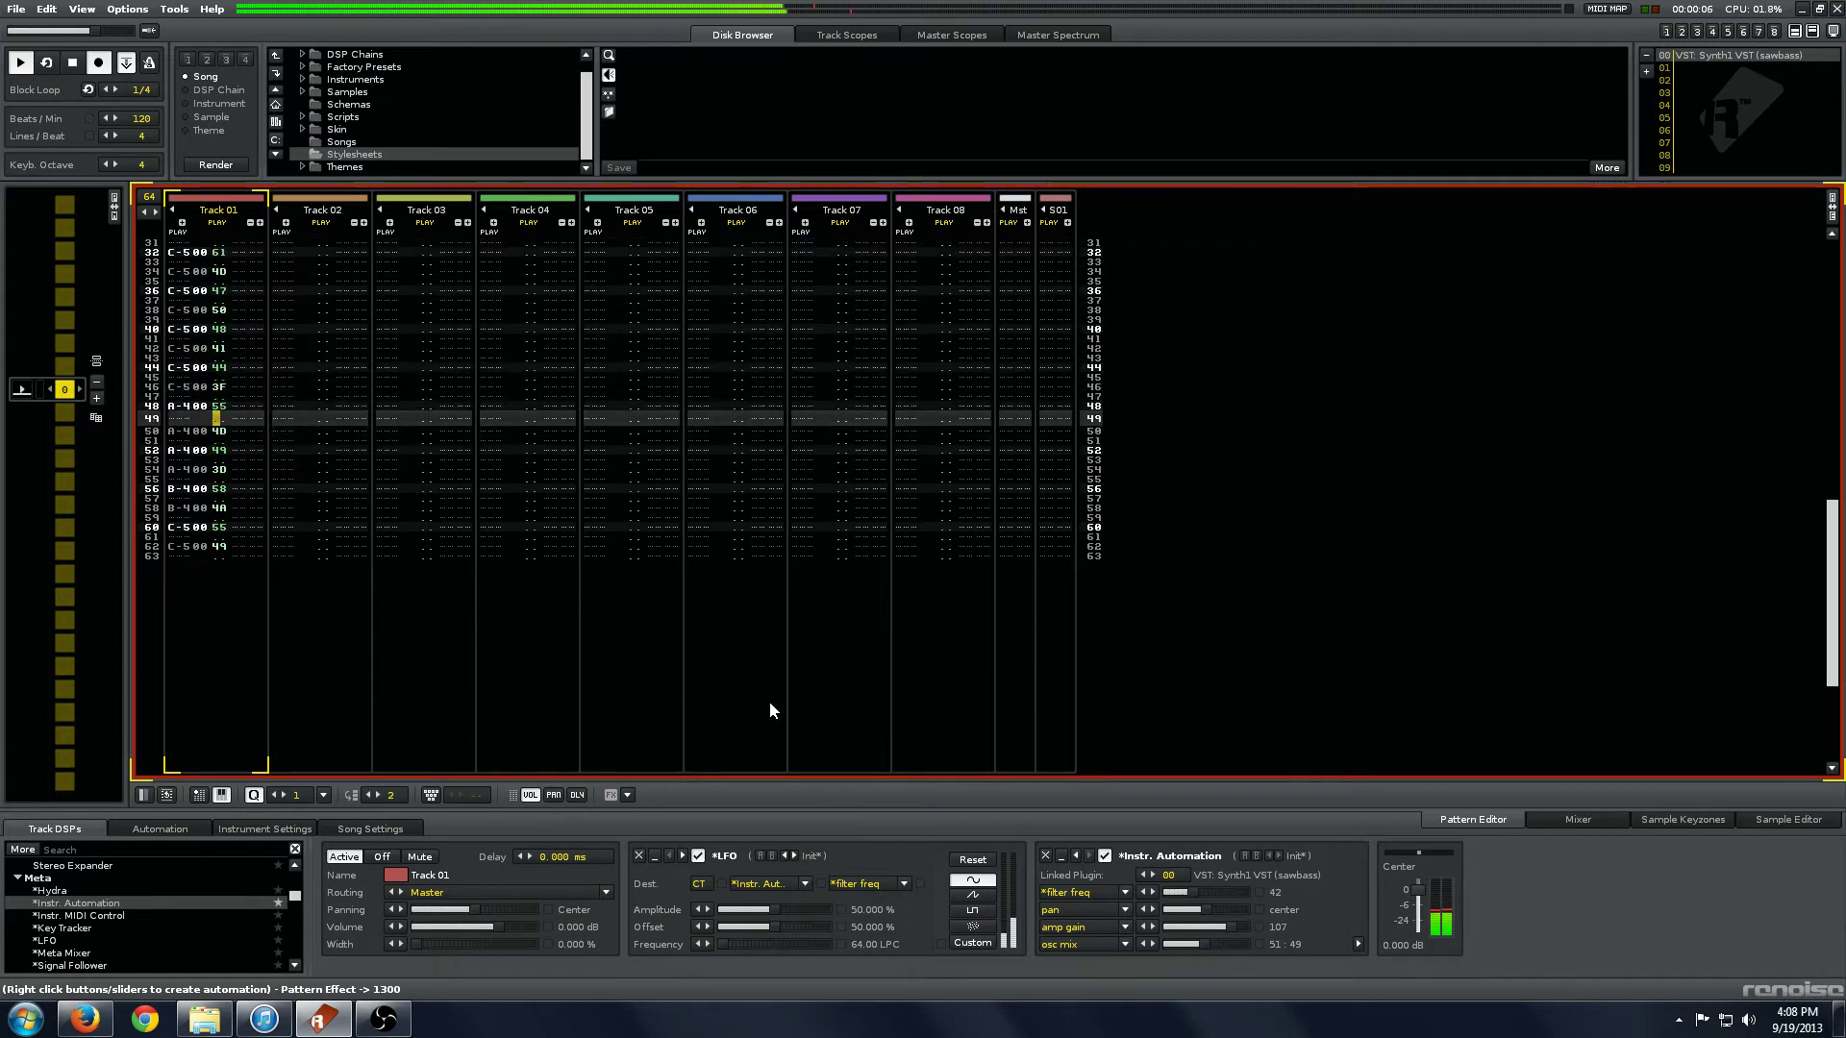
key("space")
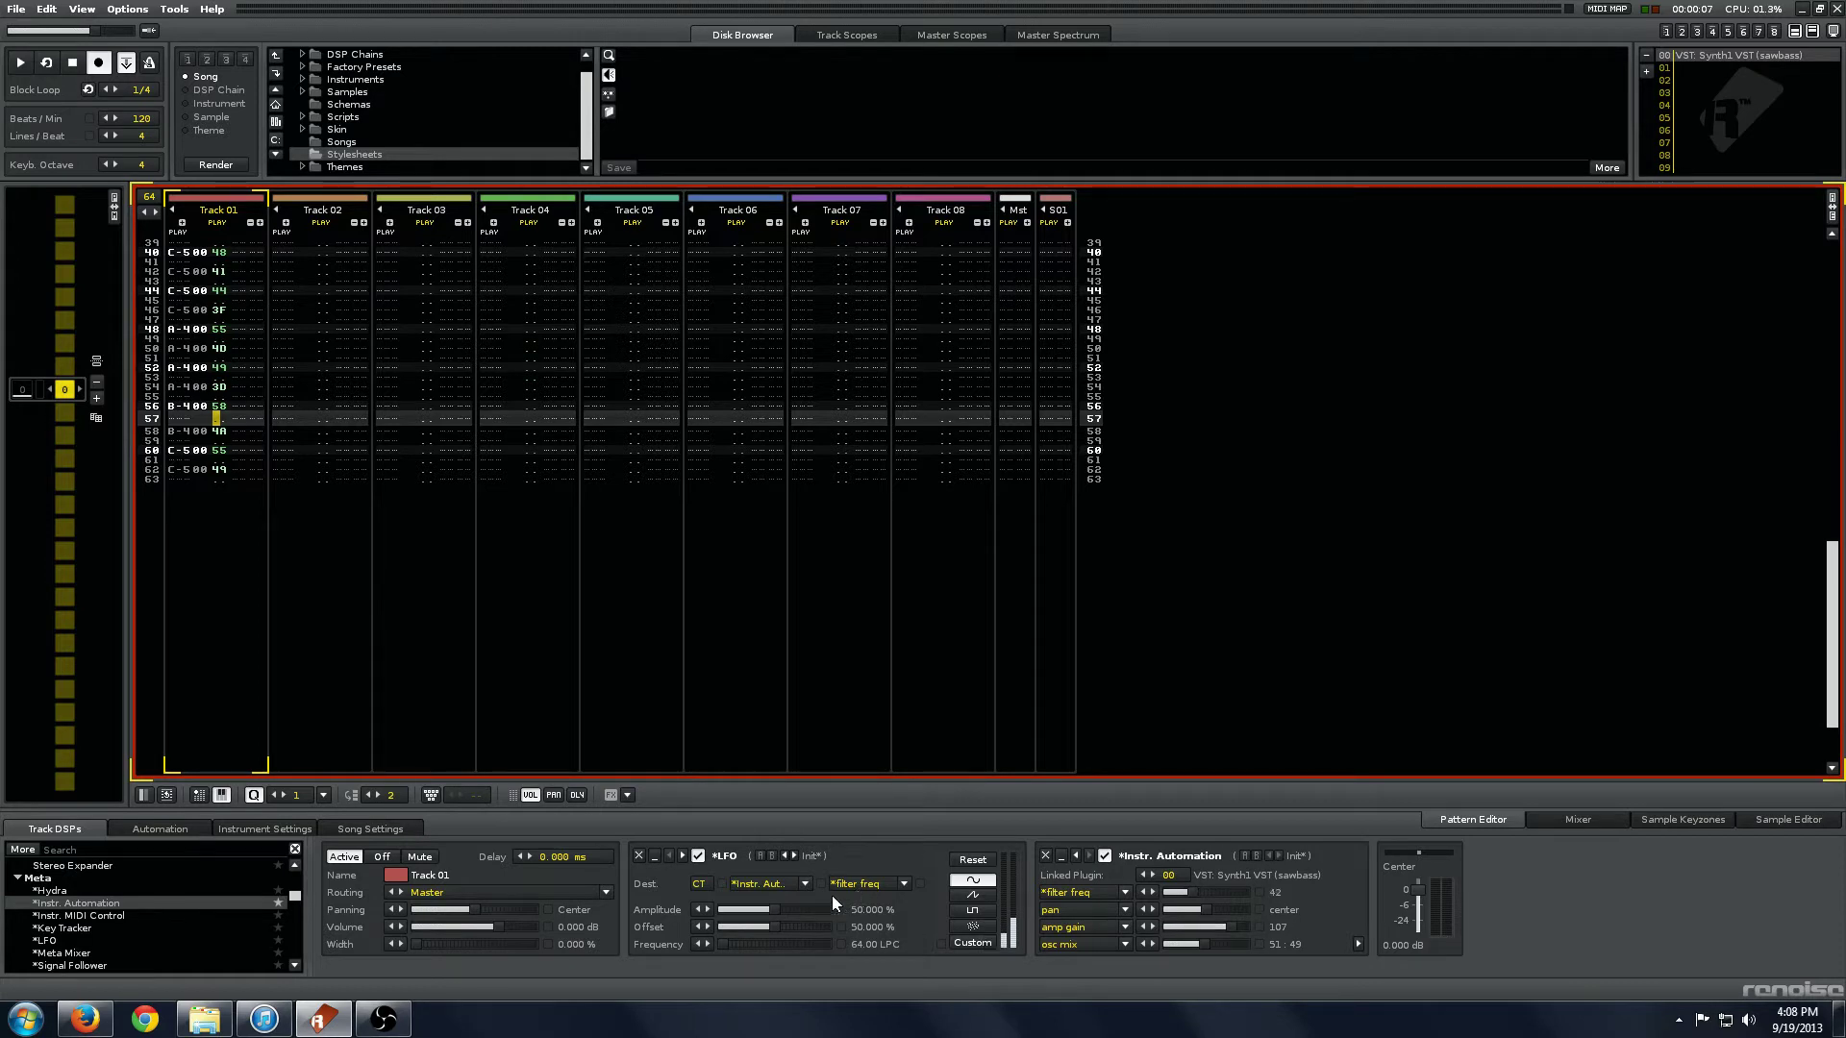
scroll(111, 901, "down", 2)
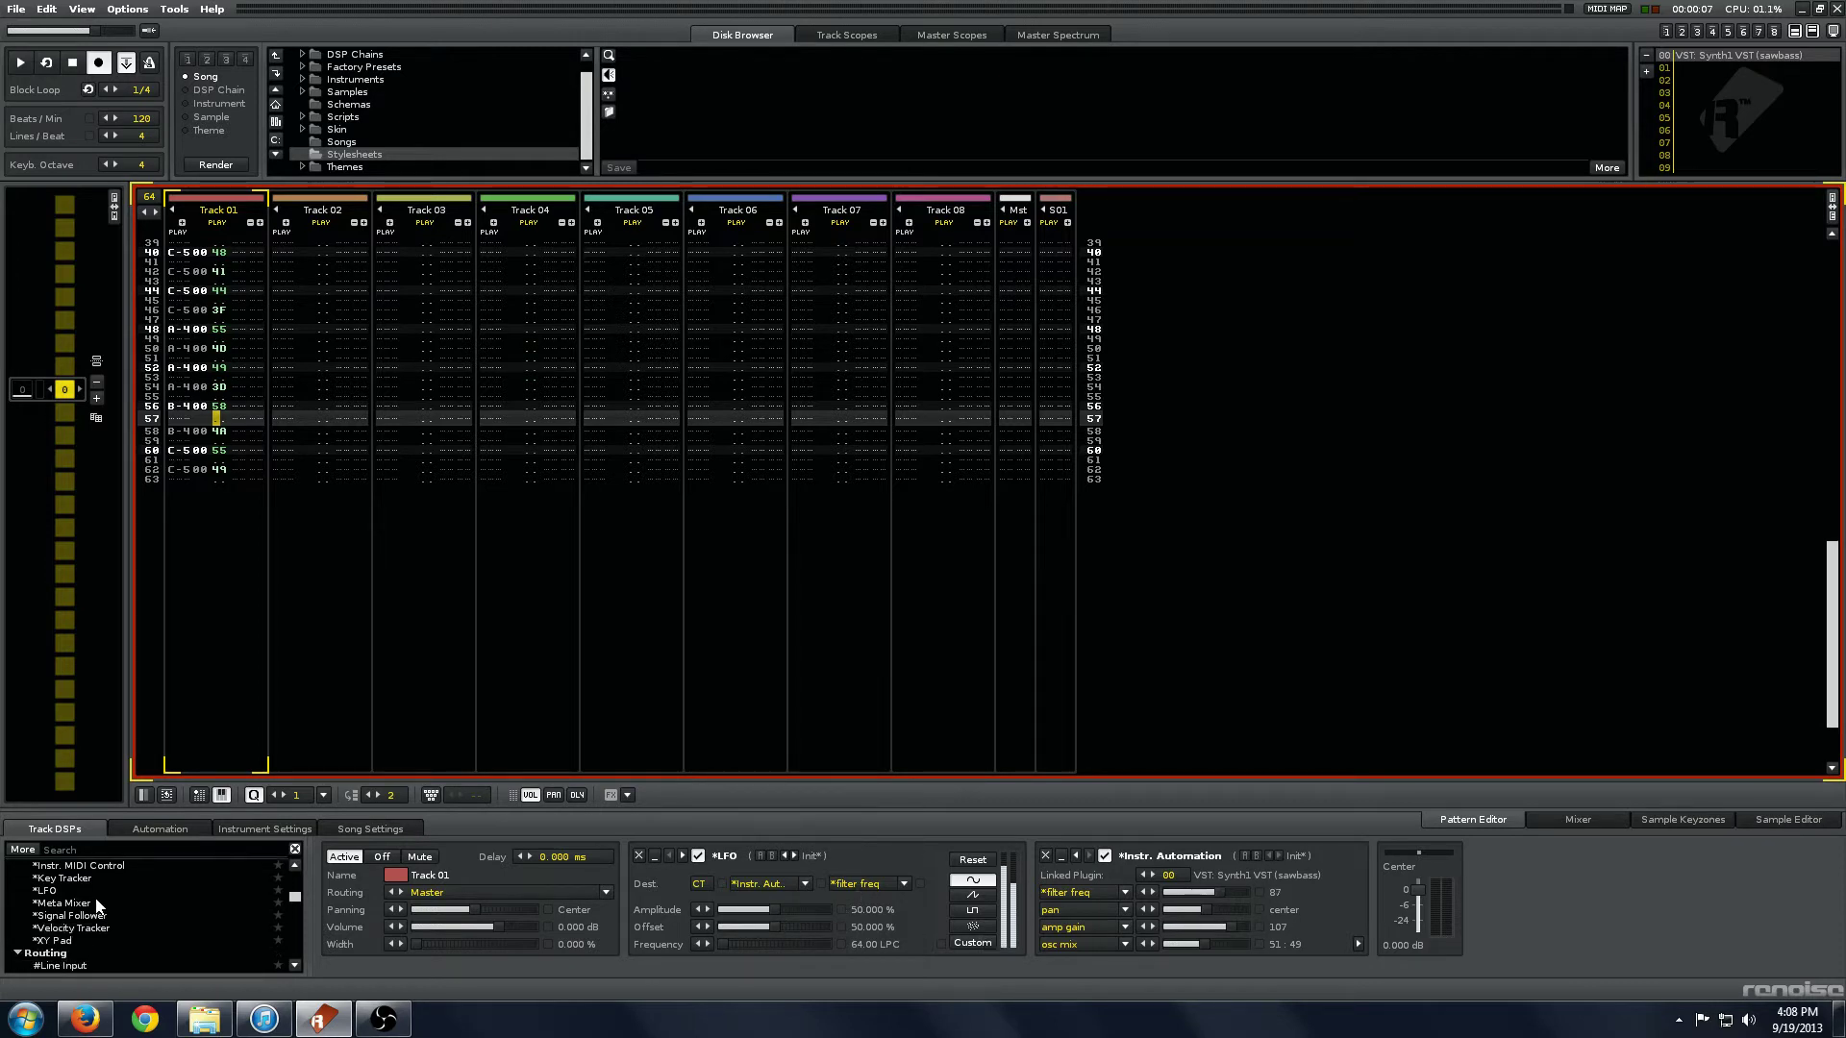
- Add a second LFO targeting Instr. Automation's *filter freq
left_click_drag(90, 891, 1105, 904)
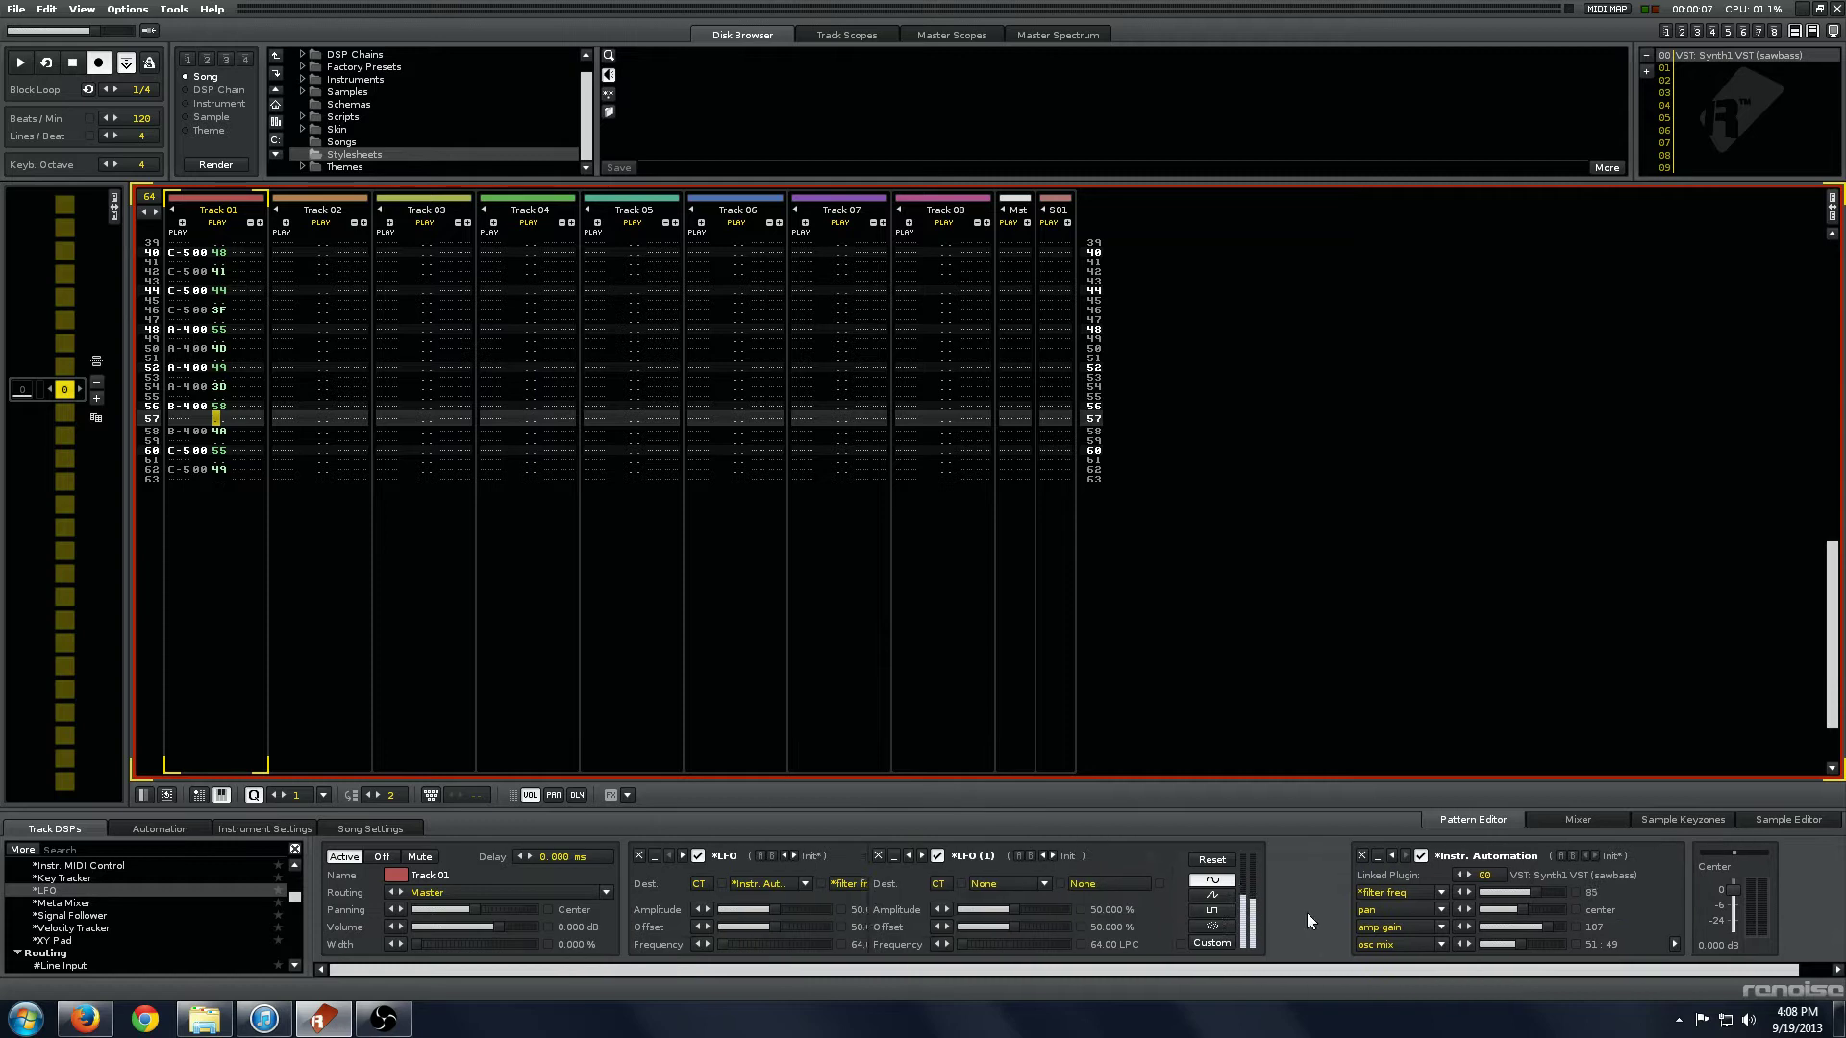
left_click(1197, 883)
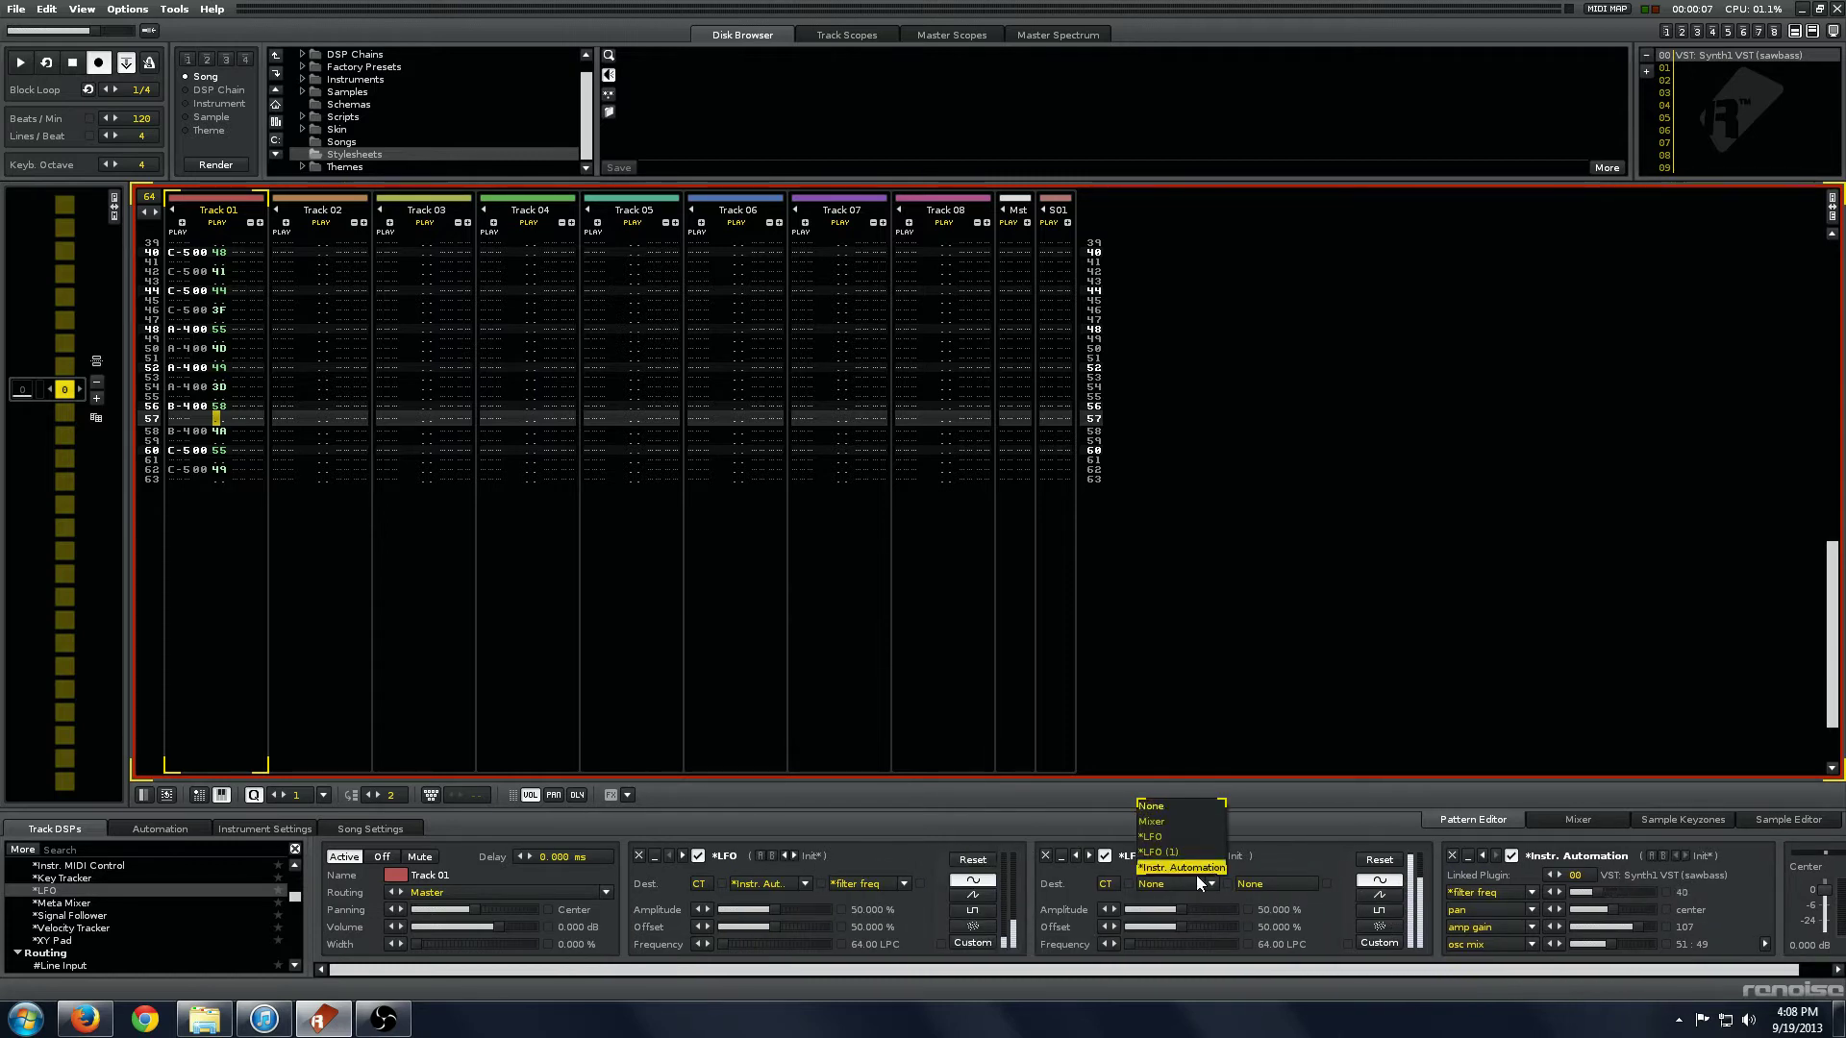
left_click(1196, 871)
left_click(1293, 883)
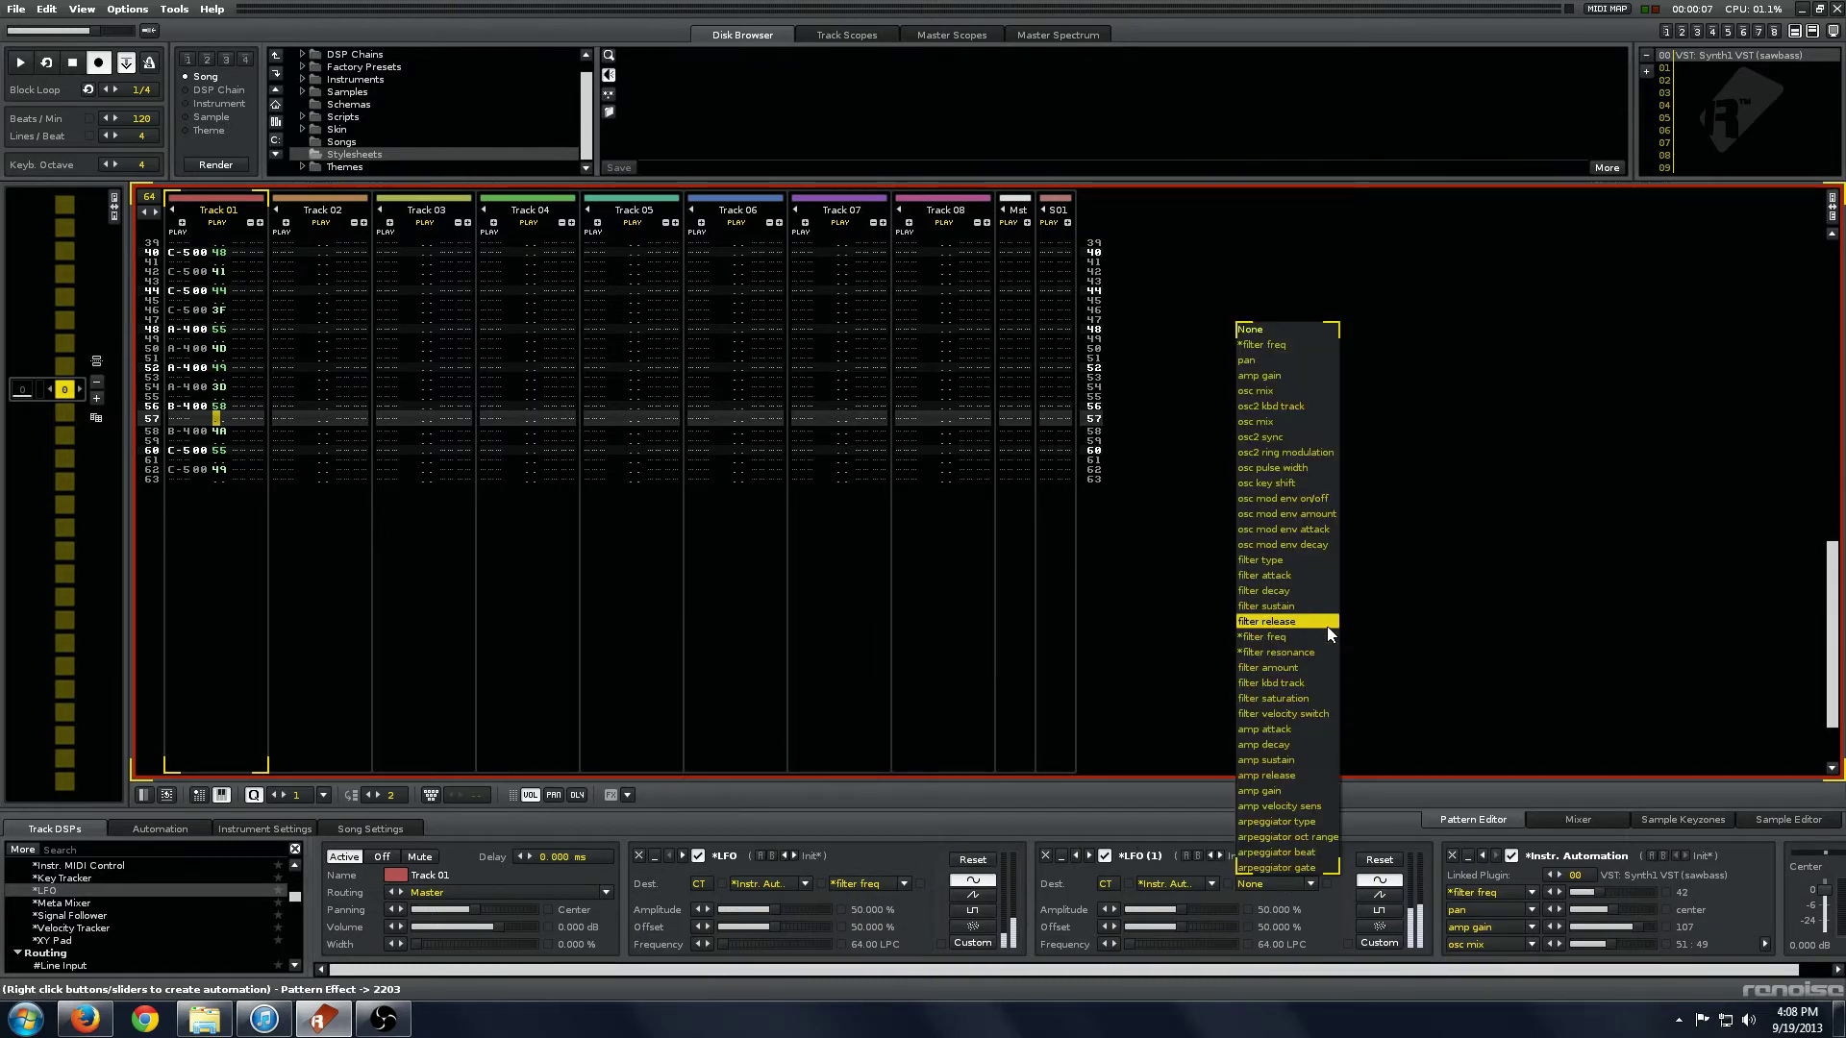
left_click(1327, 626)
left_click(1284, 880)
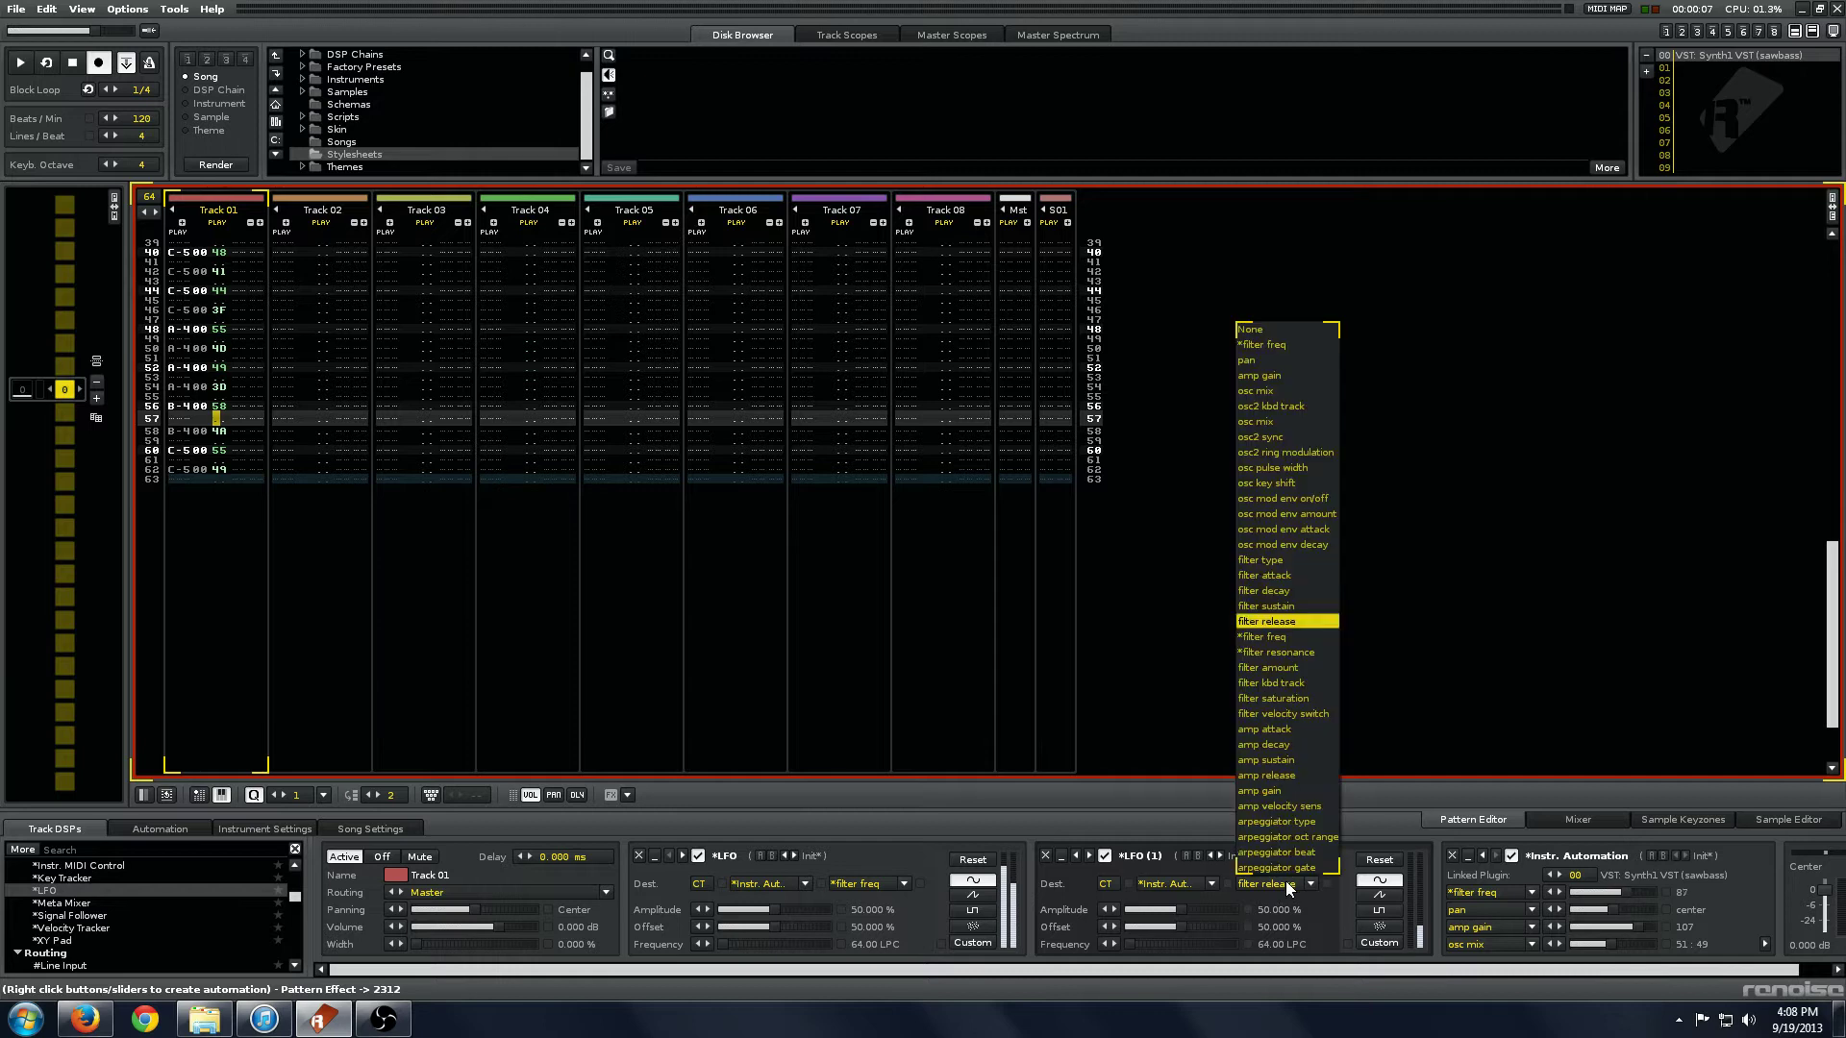
left_click(1279, 641)
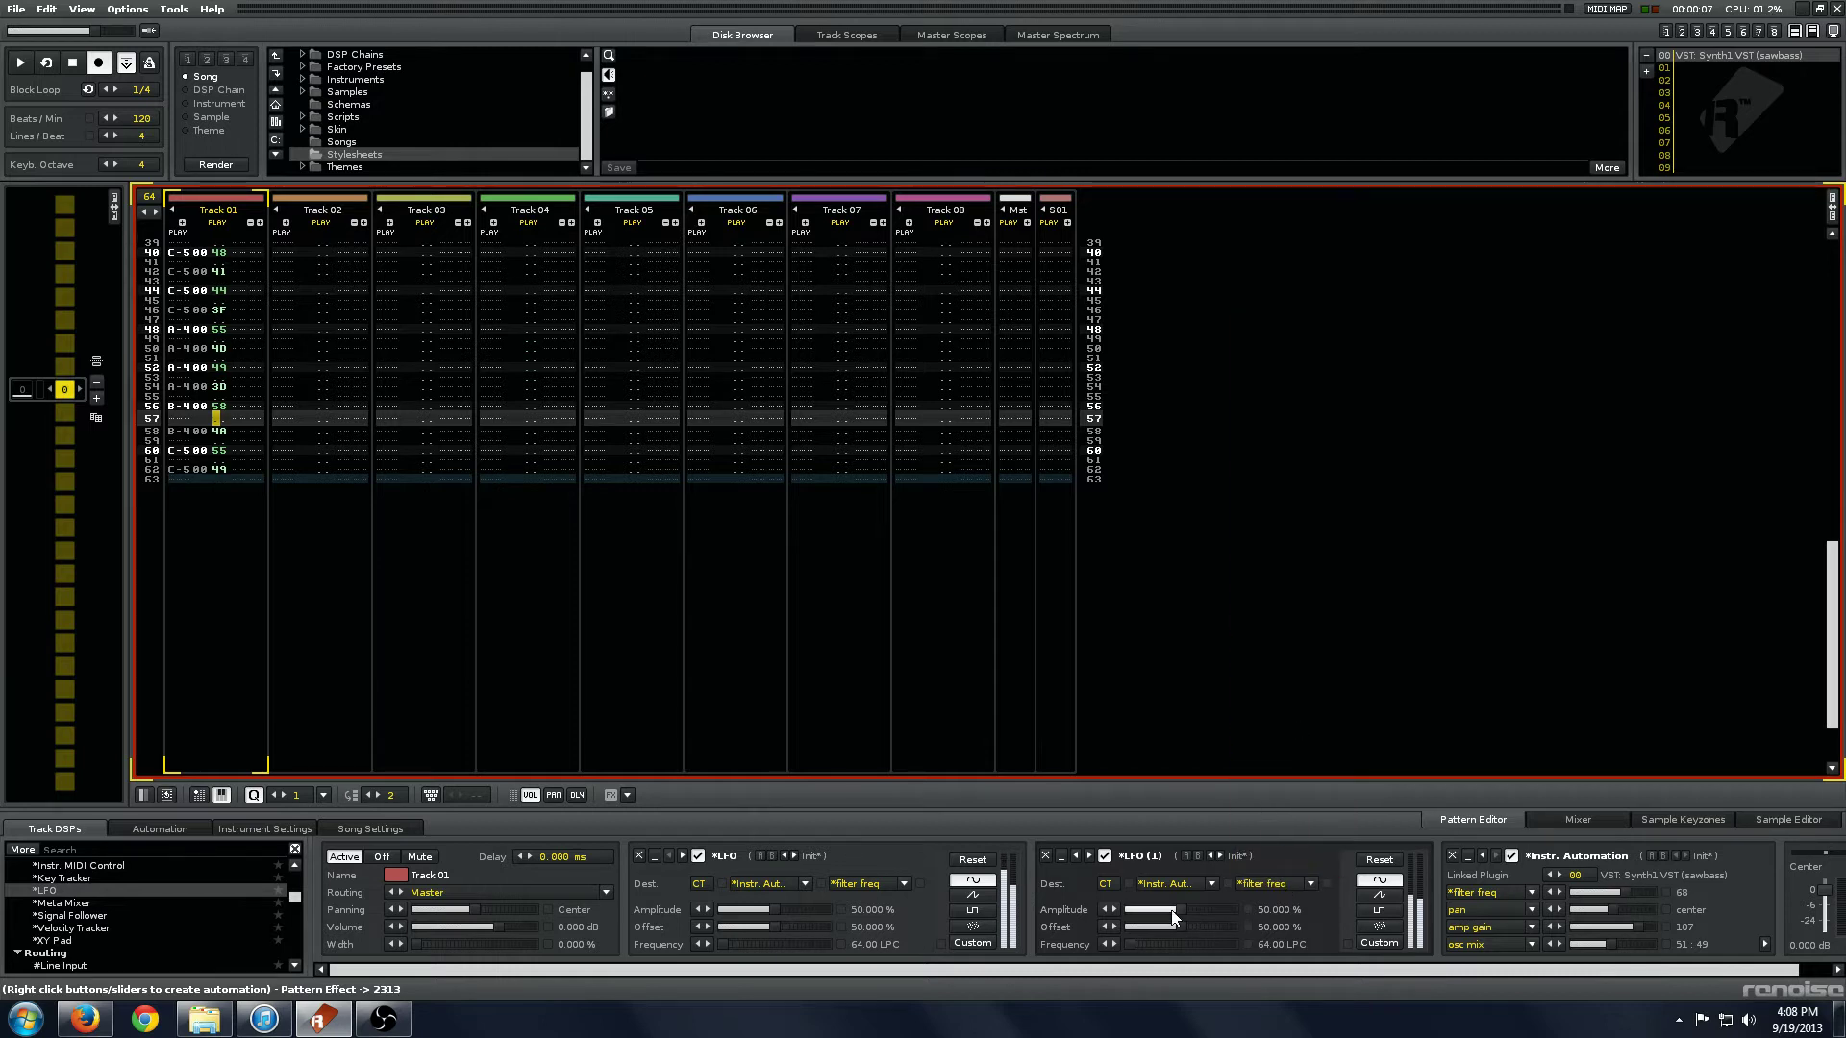
- Set the second LFO's frequency to 2 LPC and play the pattern
double_click(1278, 944)
type("2")
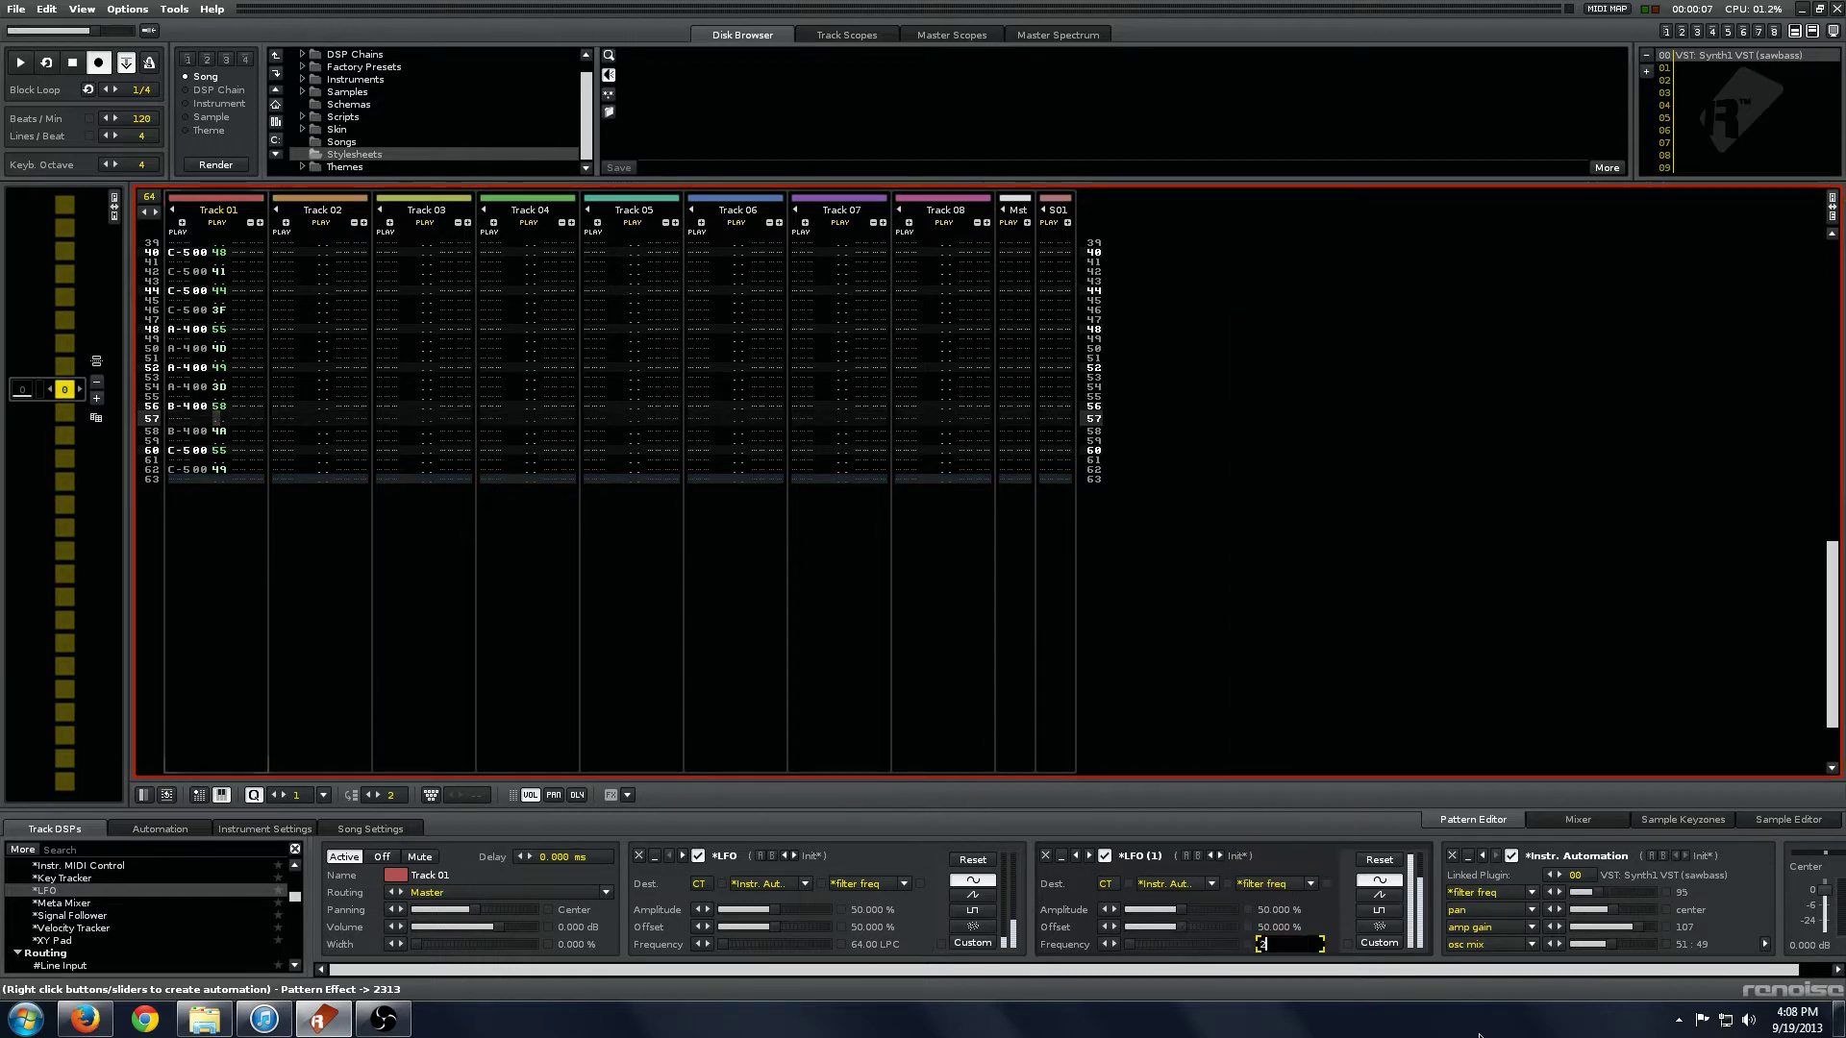
key("Return")
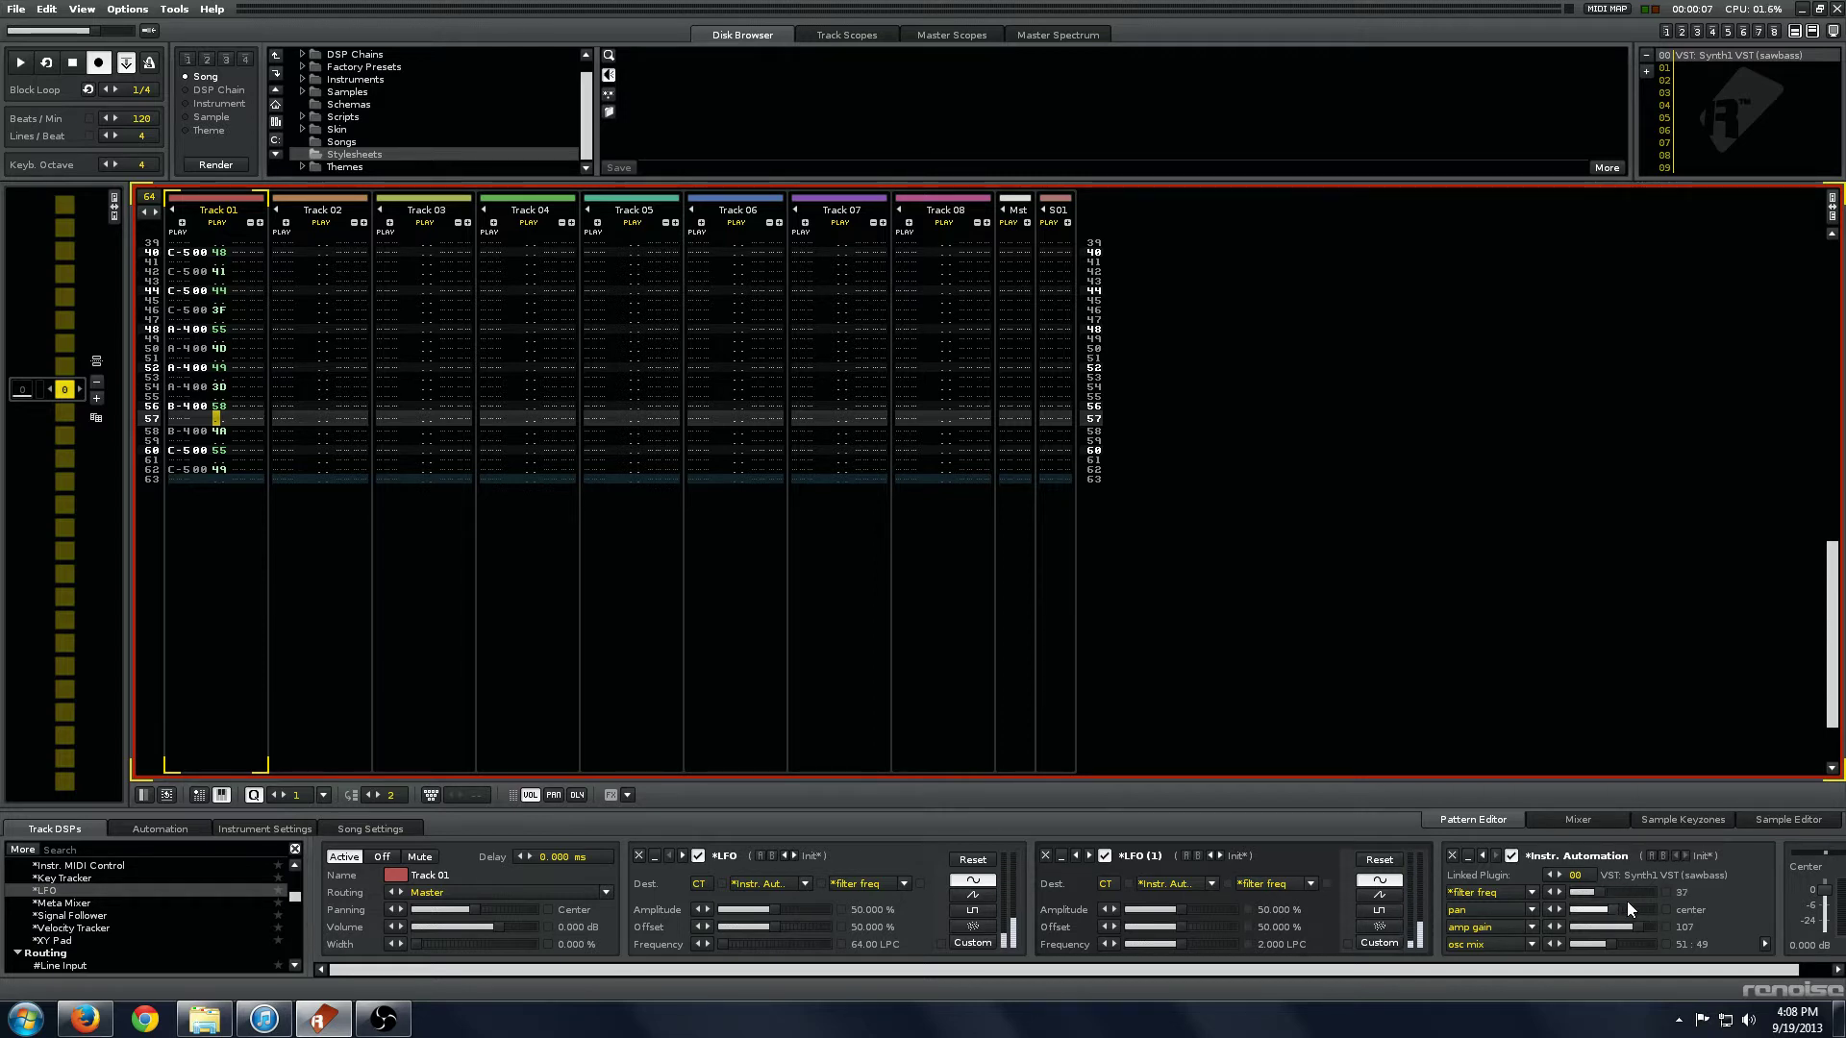
key("space")
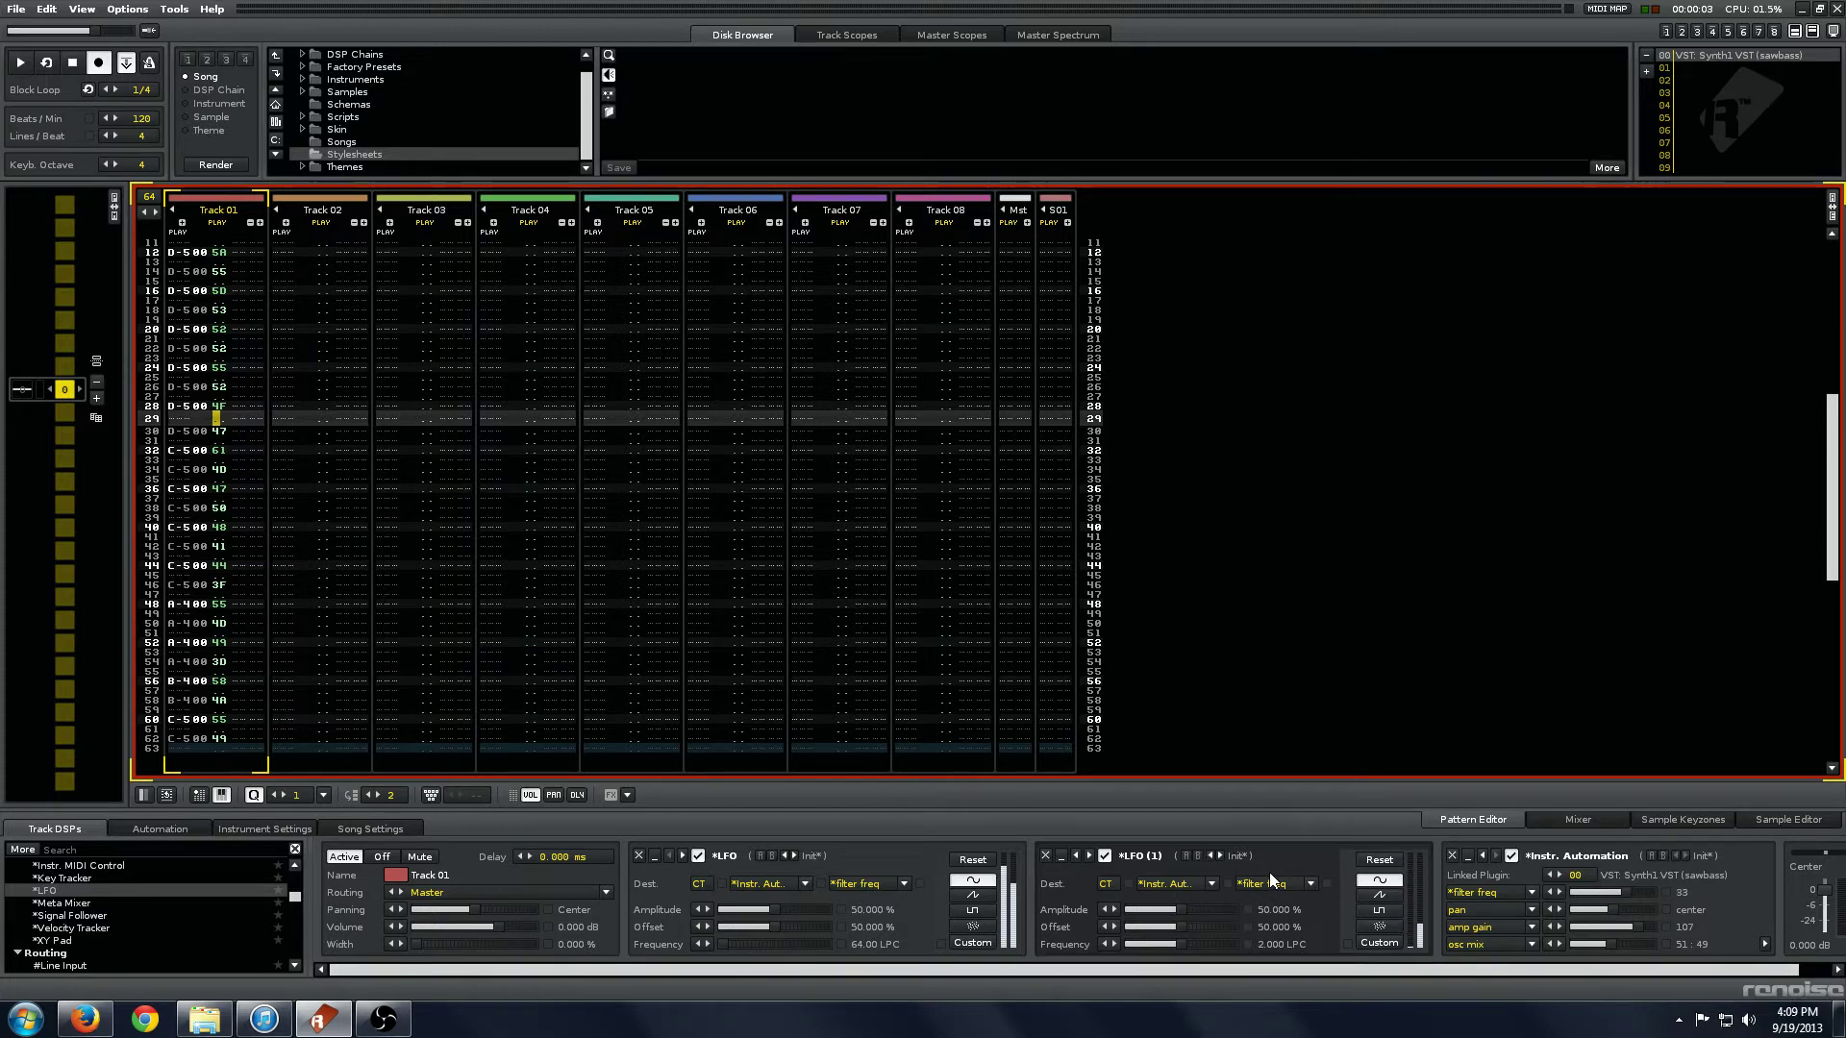
- Move the 2 LPC LFO to the front of the chain
left_click(1075, 856)
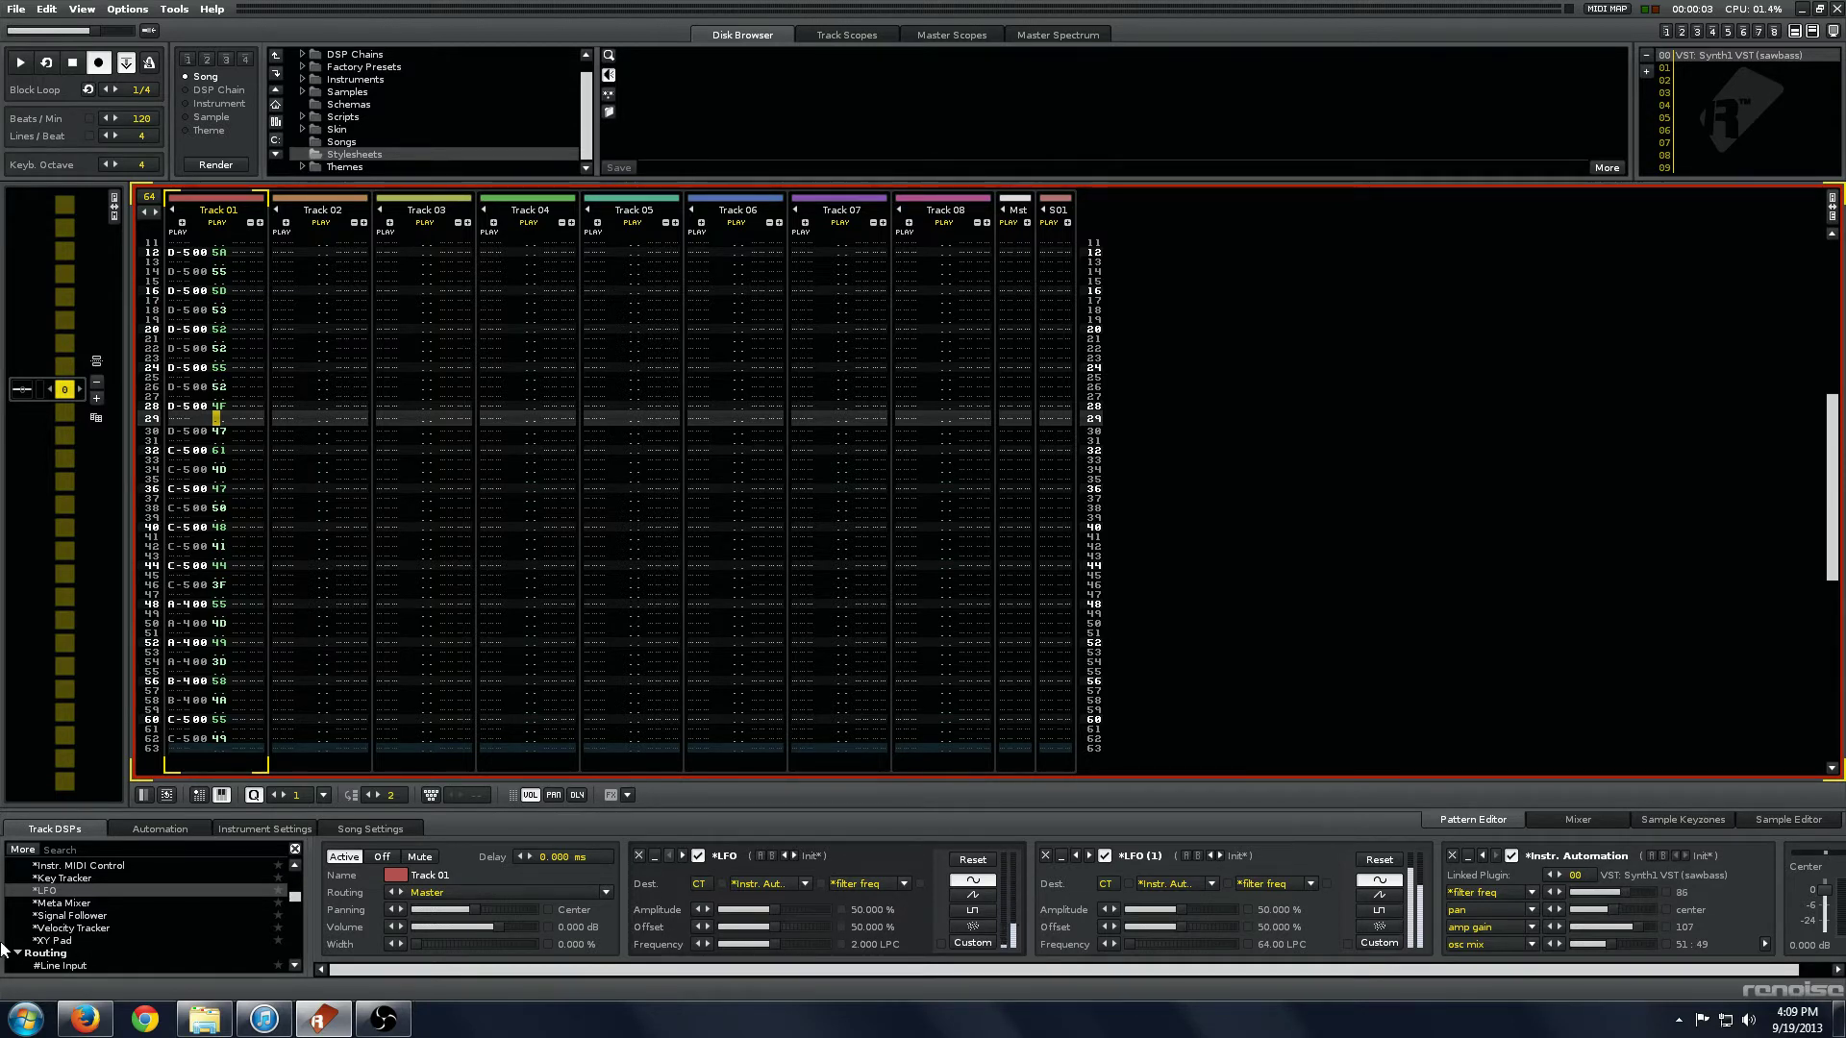
- Add a Meta Mixer device after the second LFO
left_click_drag(90, 904, 1423, 899)
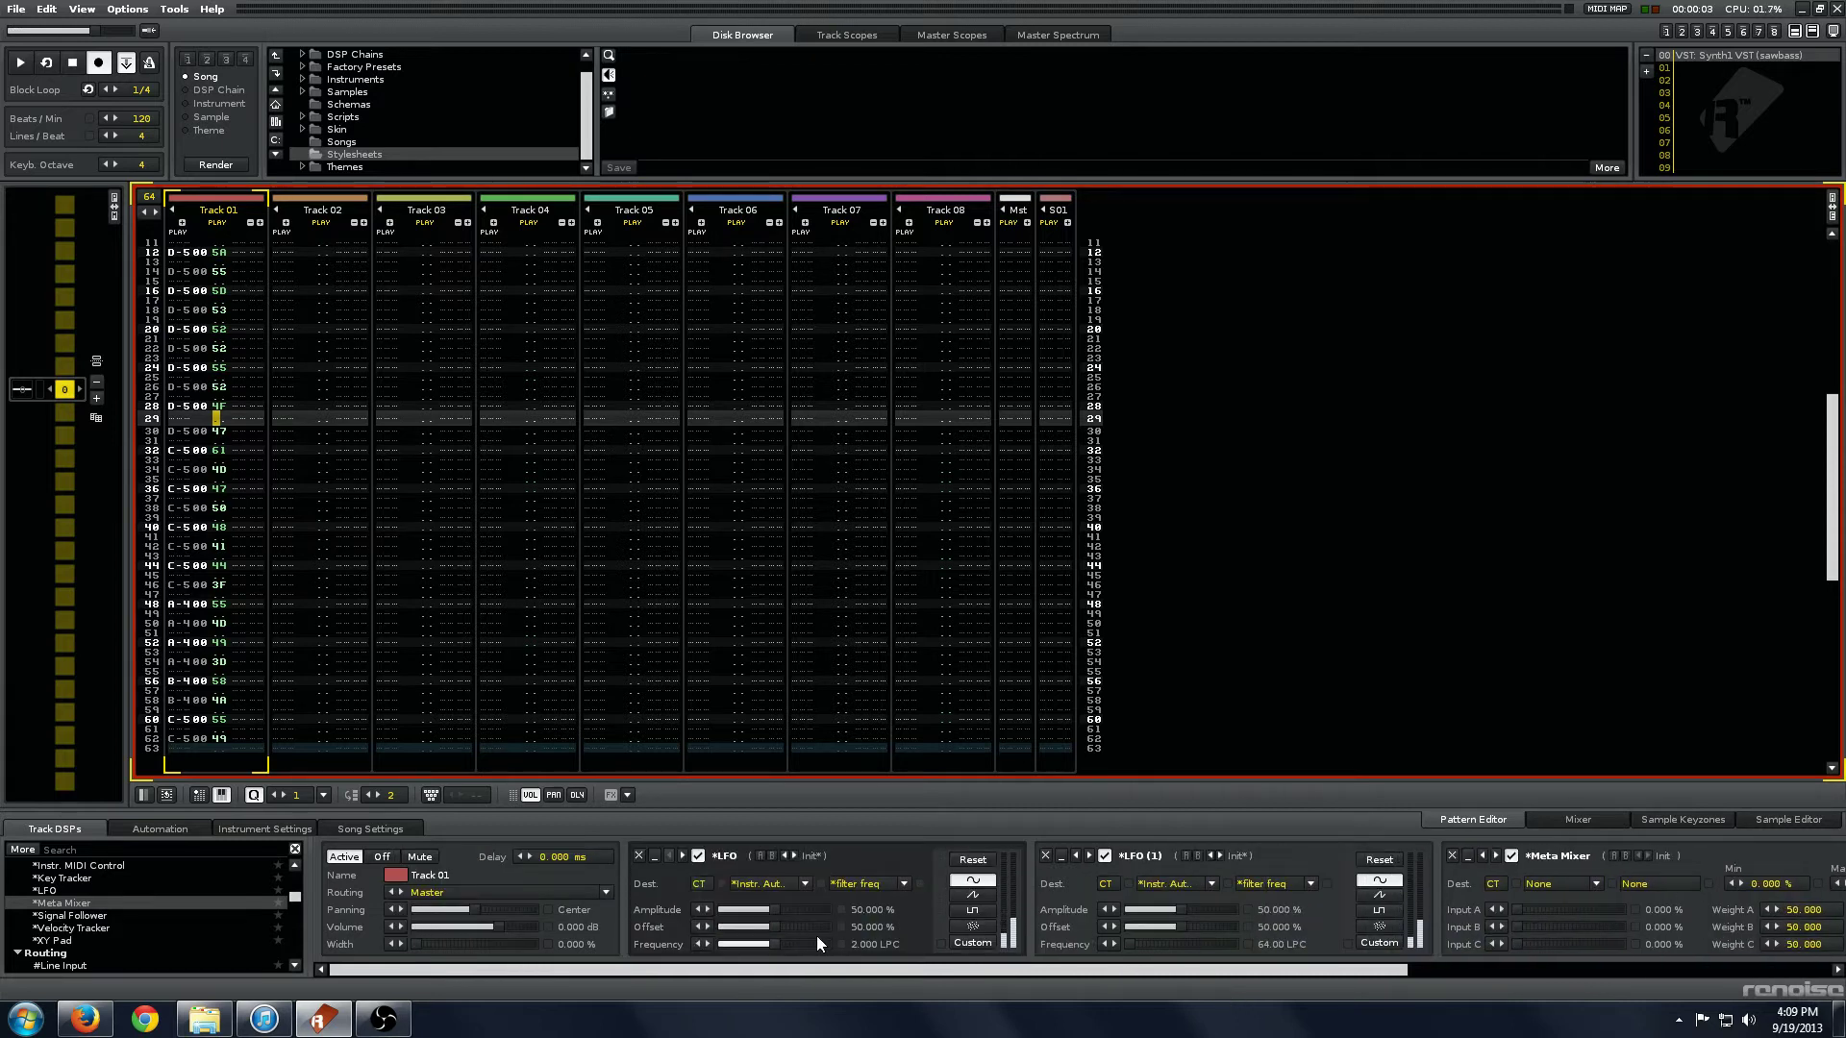
- Set the first LFO's frequency to 1 LPC
double_click(868, 945)
type("1")
key("Return")
left_click_drag(901, 969, 1057, 968)
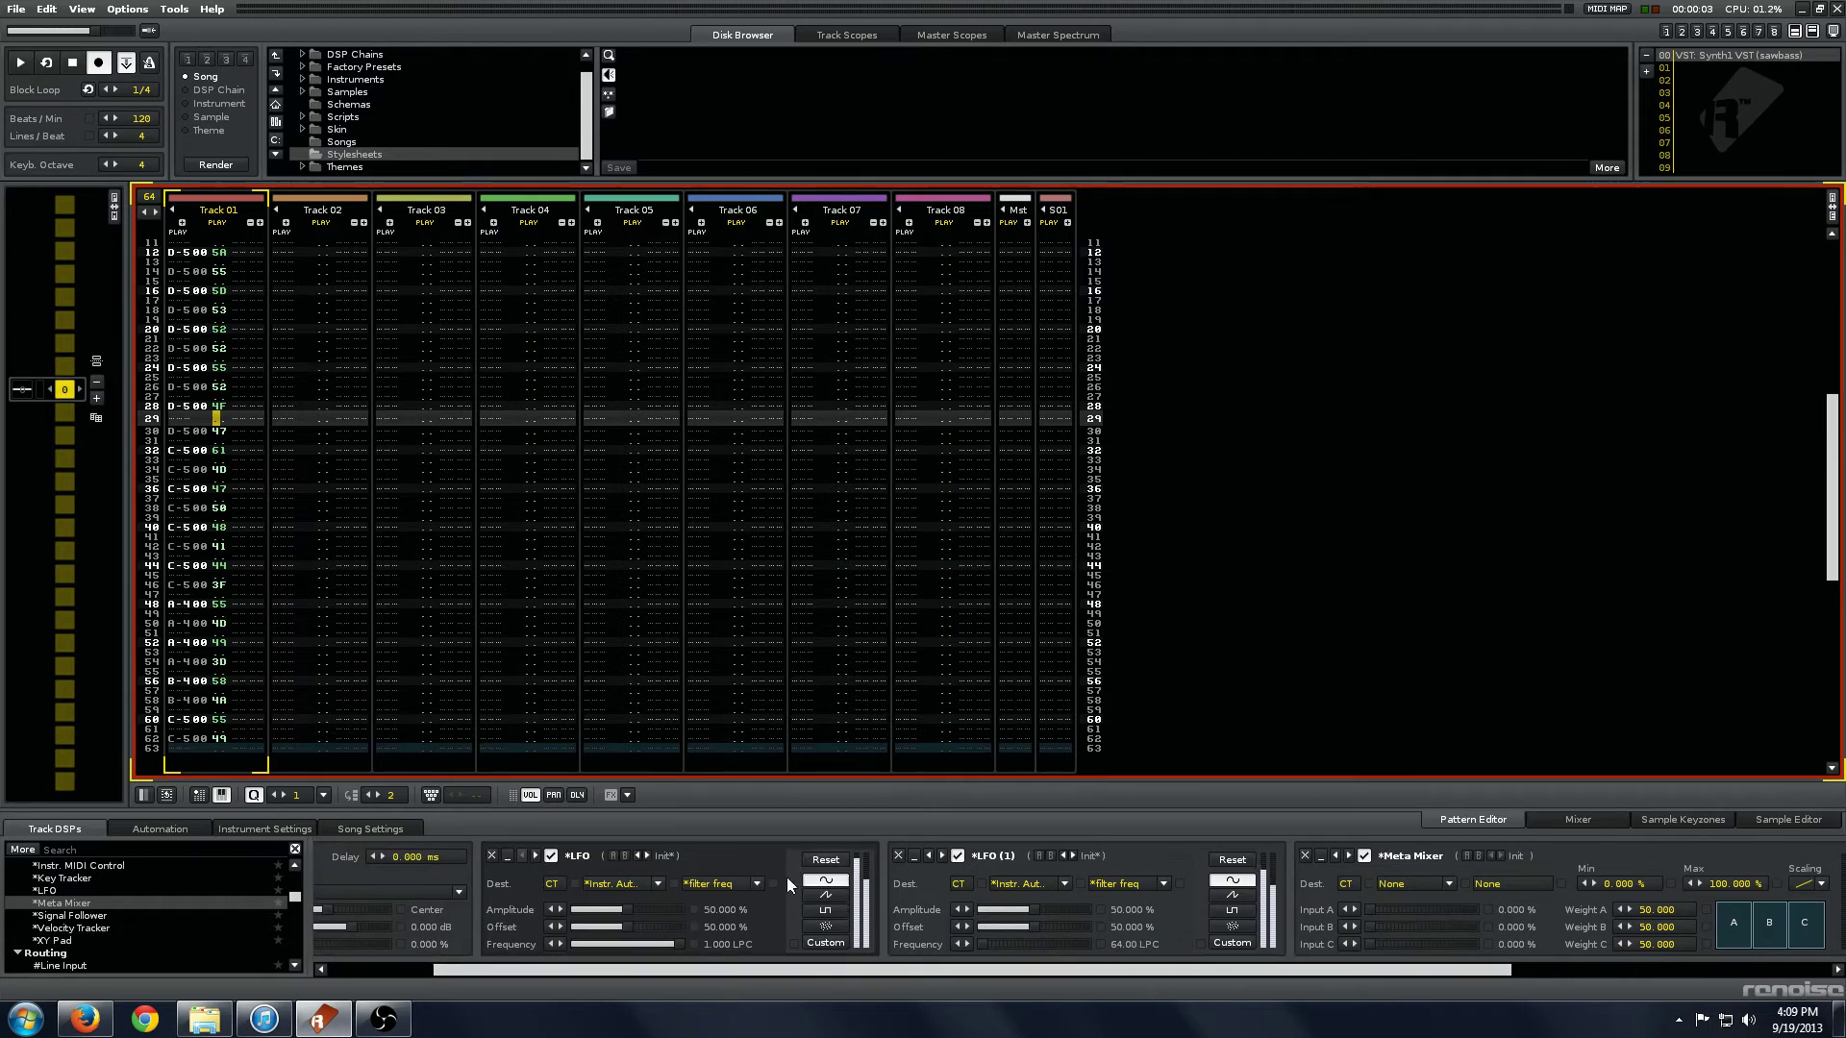
- Route the first LFO to Meta Mixer Input A and the second to Input B
left_click(620, 884)
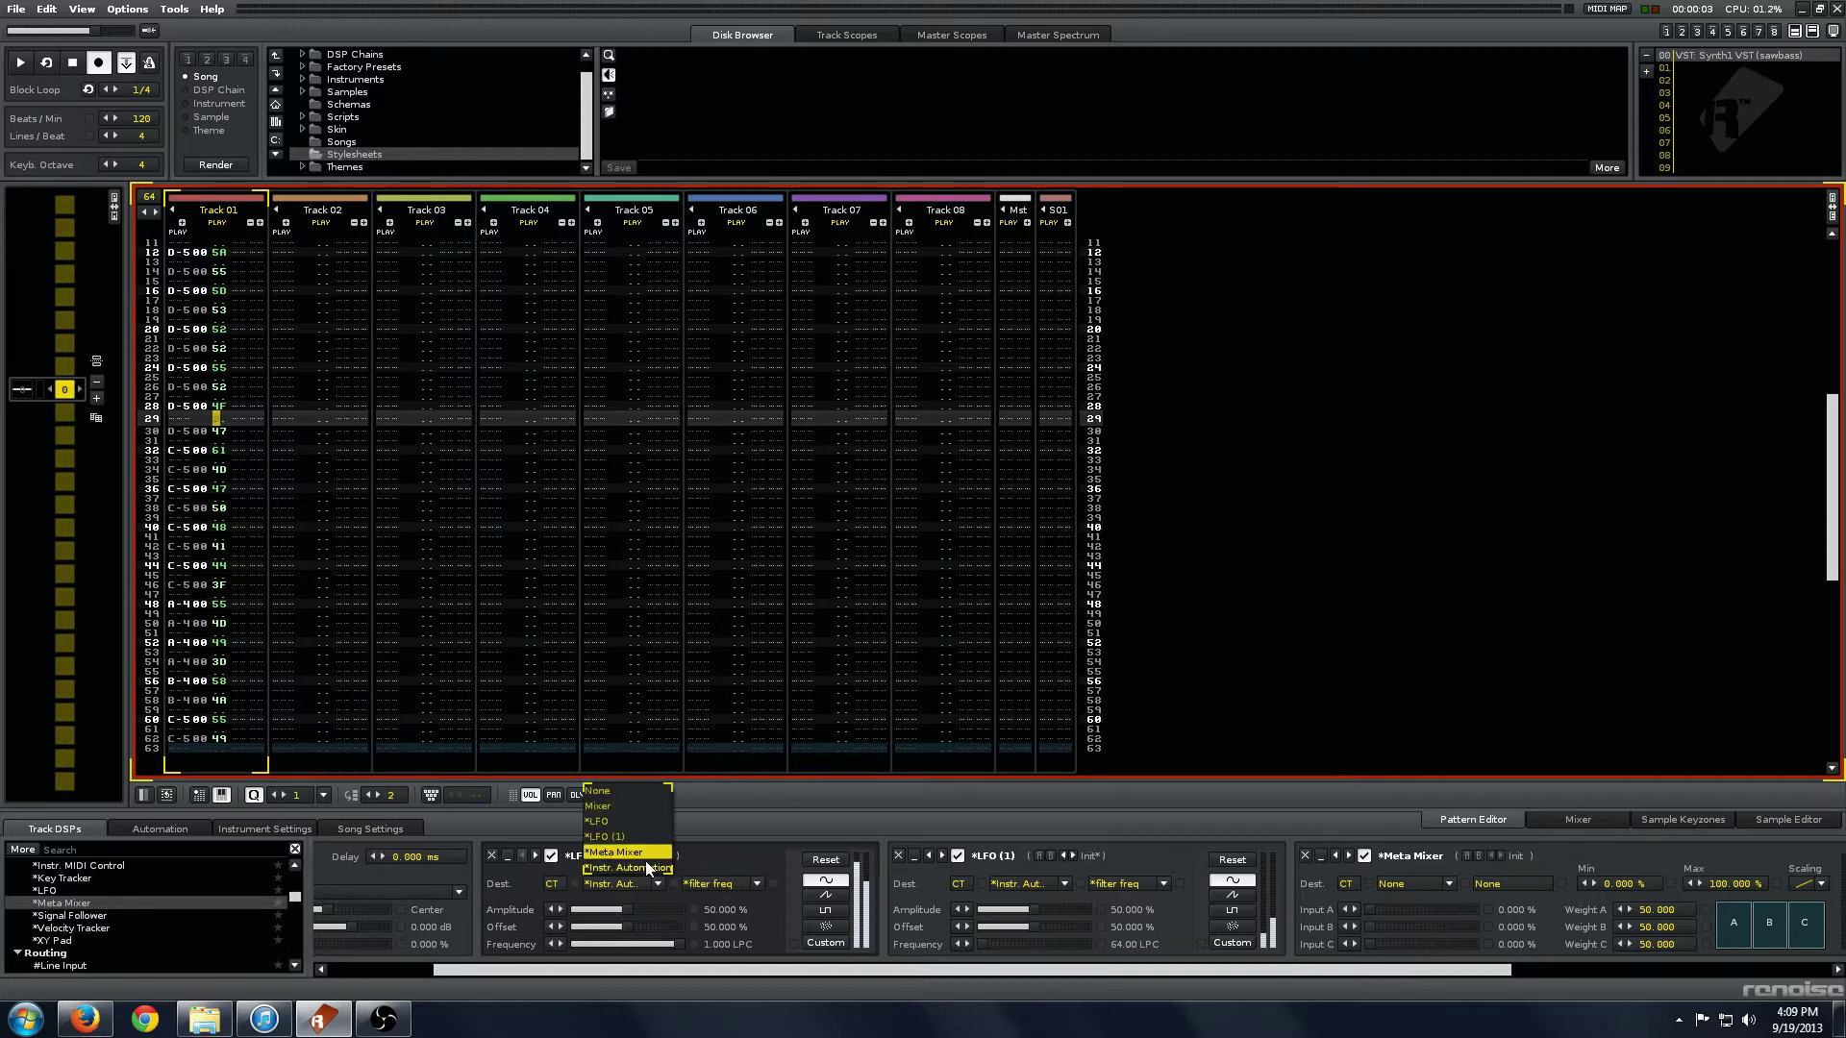
left_click(642, 853)
left_click(720, 883)
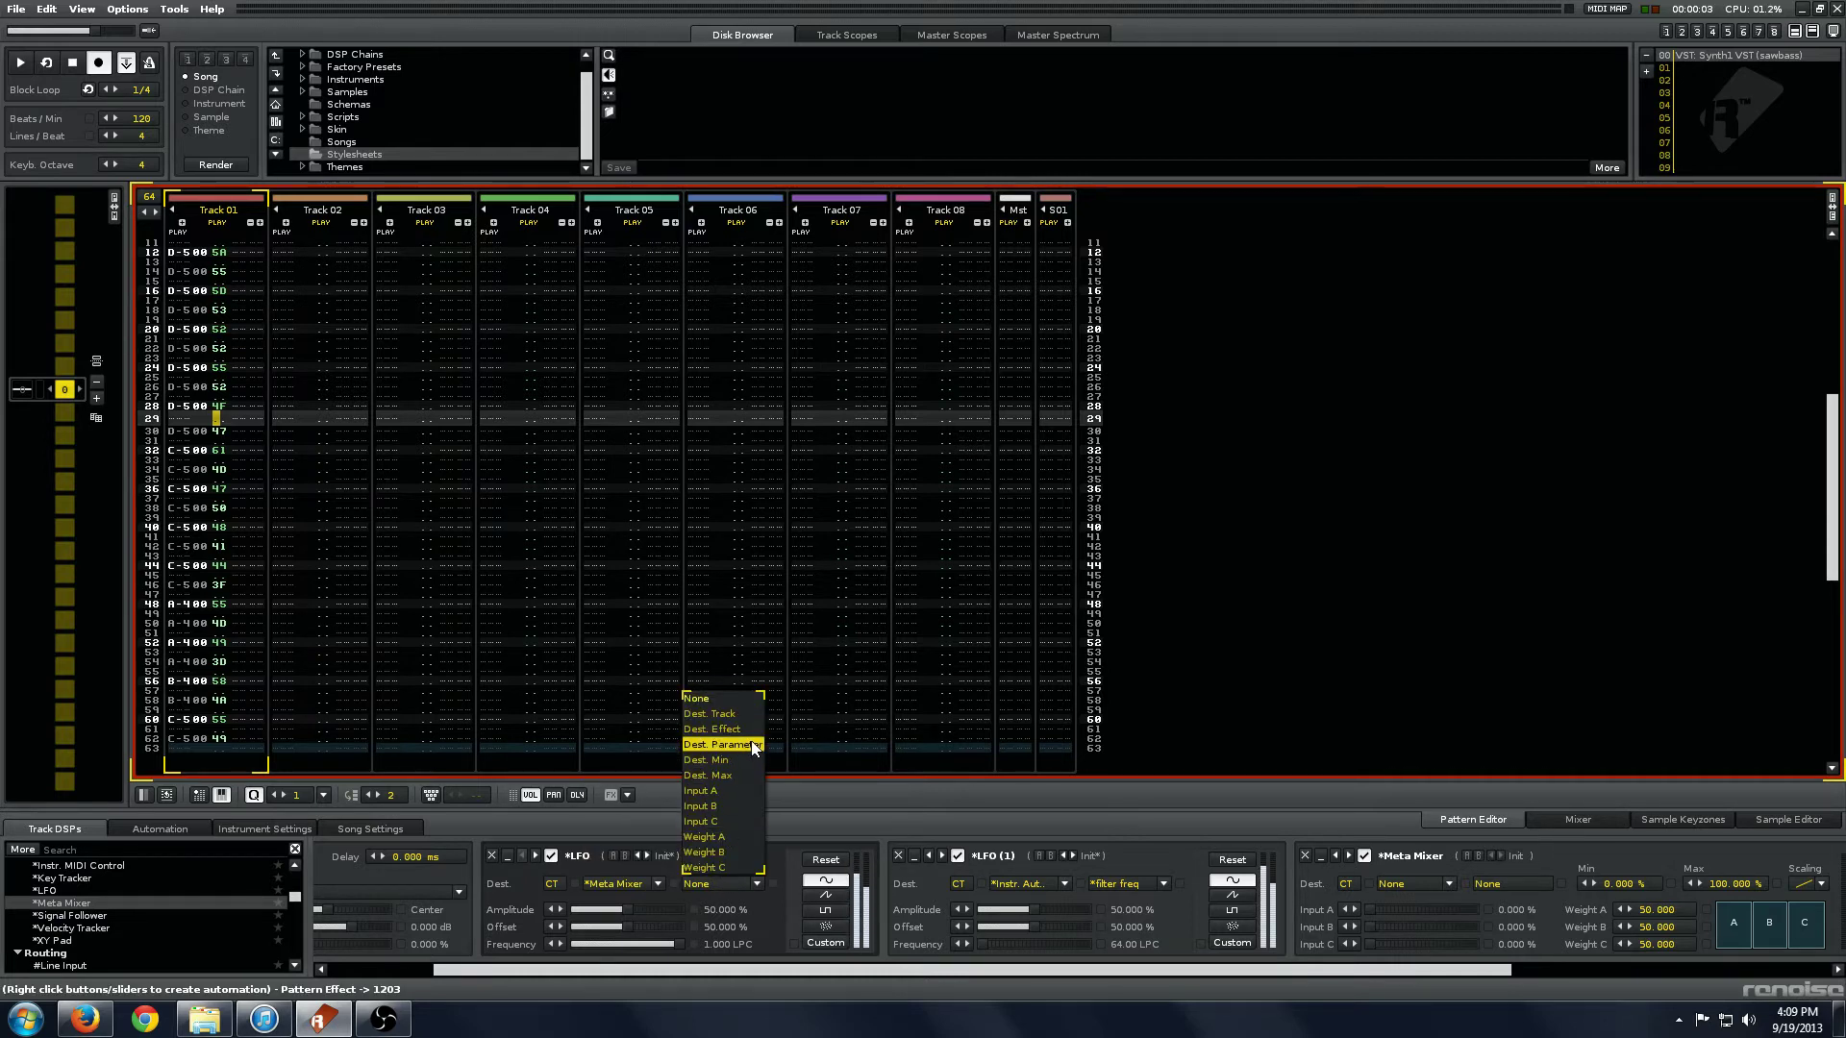
left_click(734, 792)
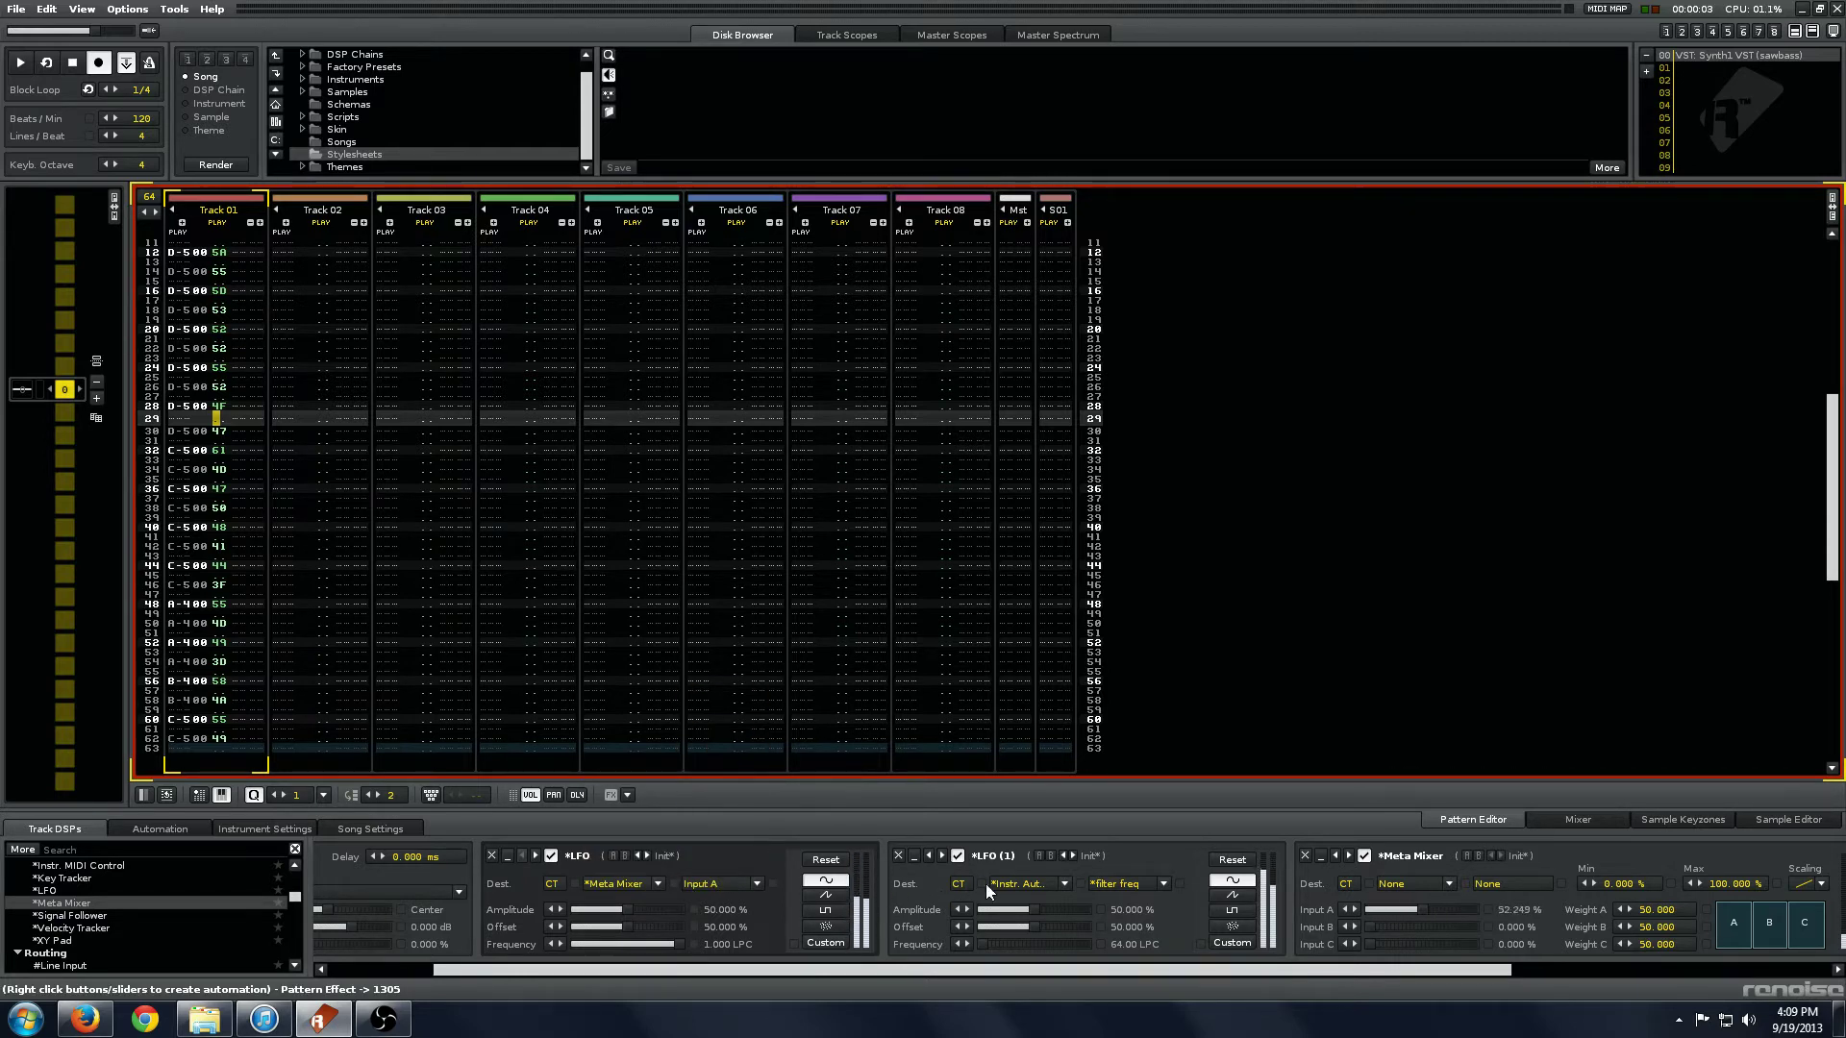
left_click(1021, 883)
left_click(1021, 853)
left_click(1125, 883)
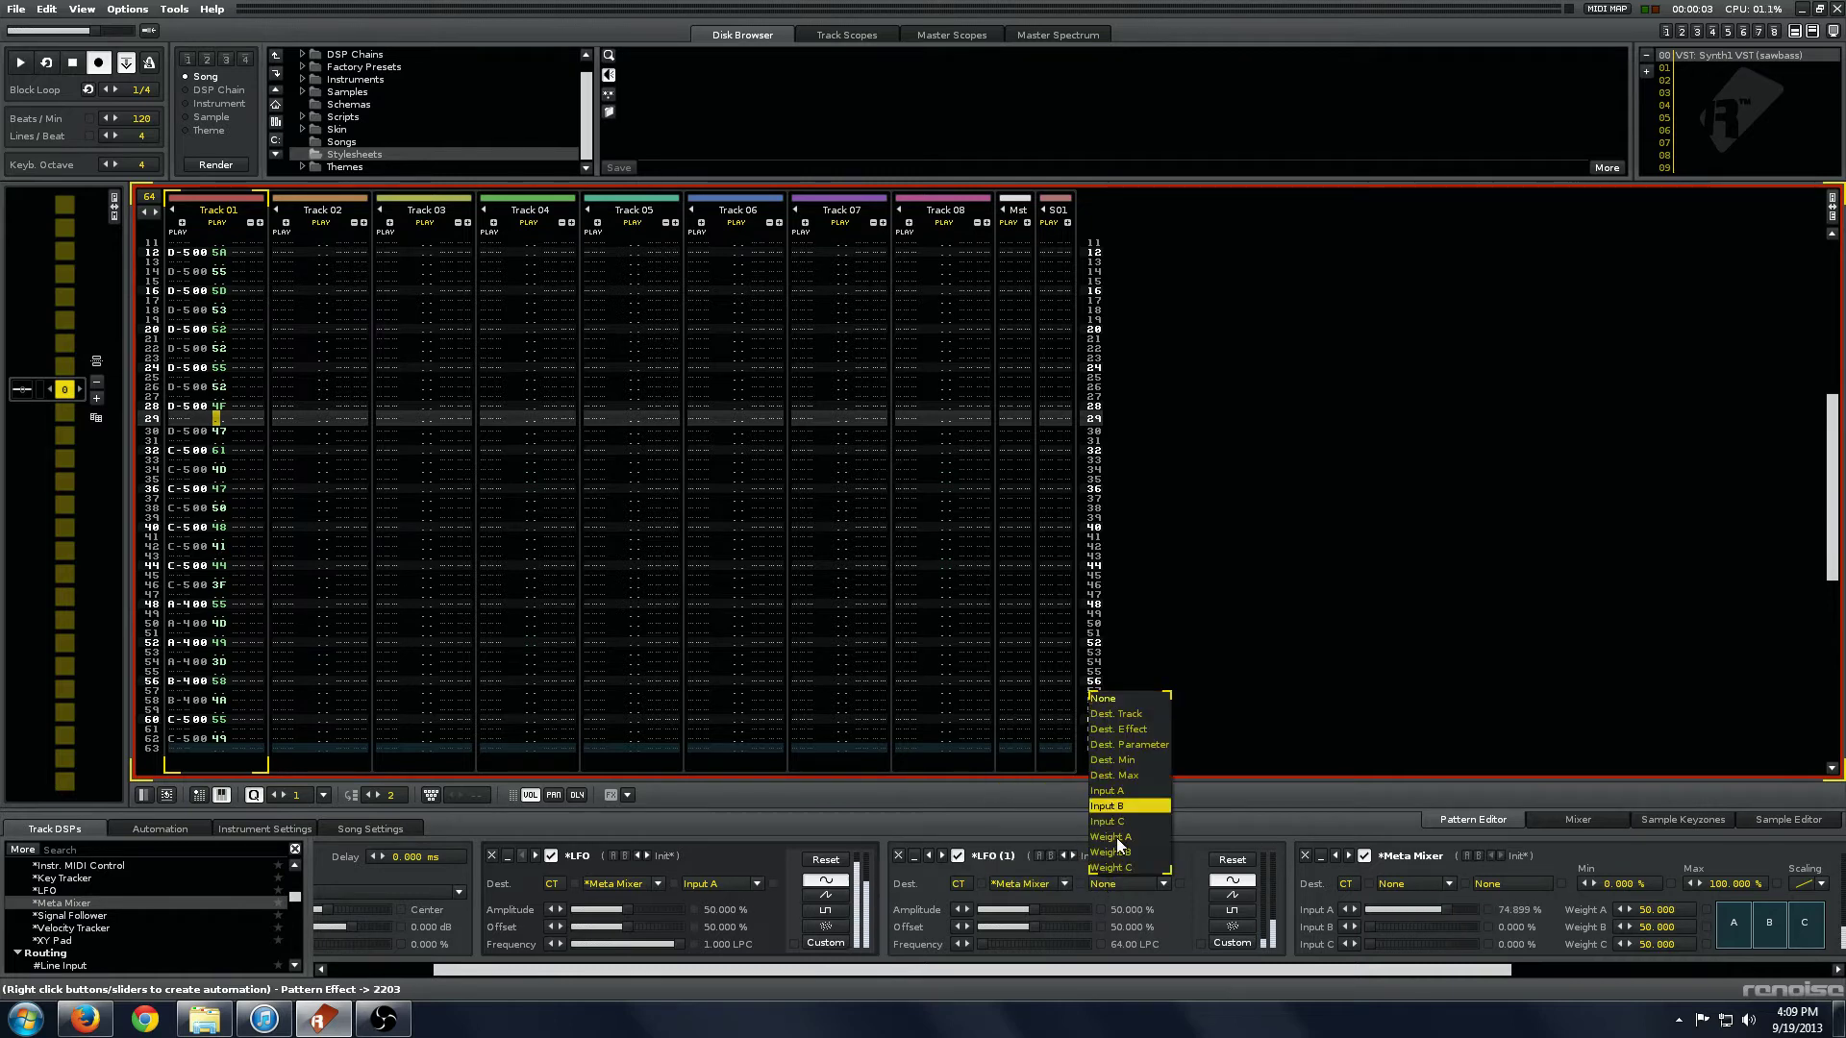
left_click(1115, 805)
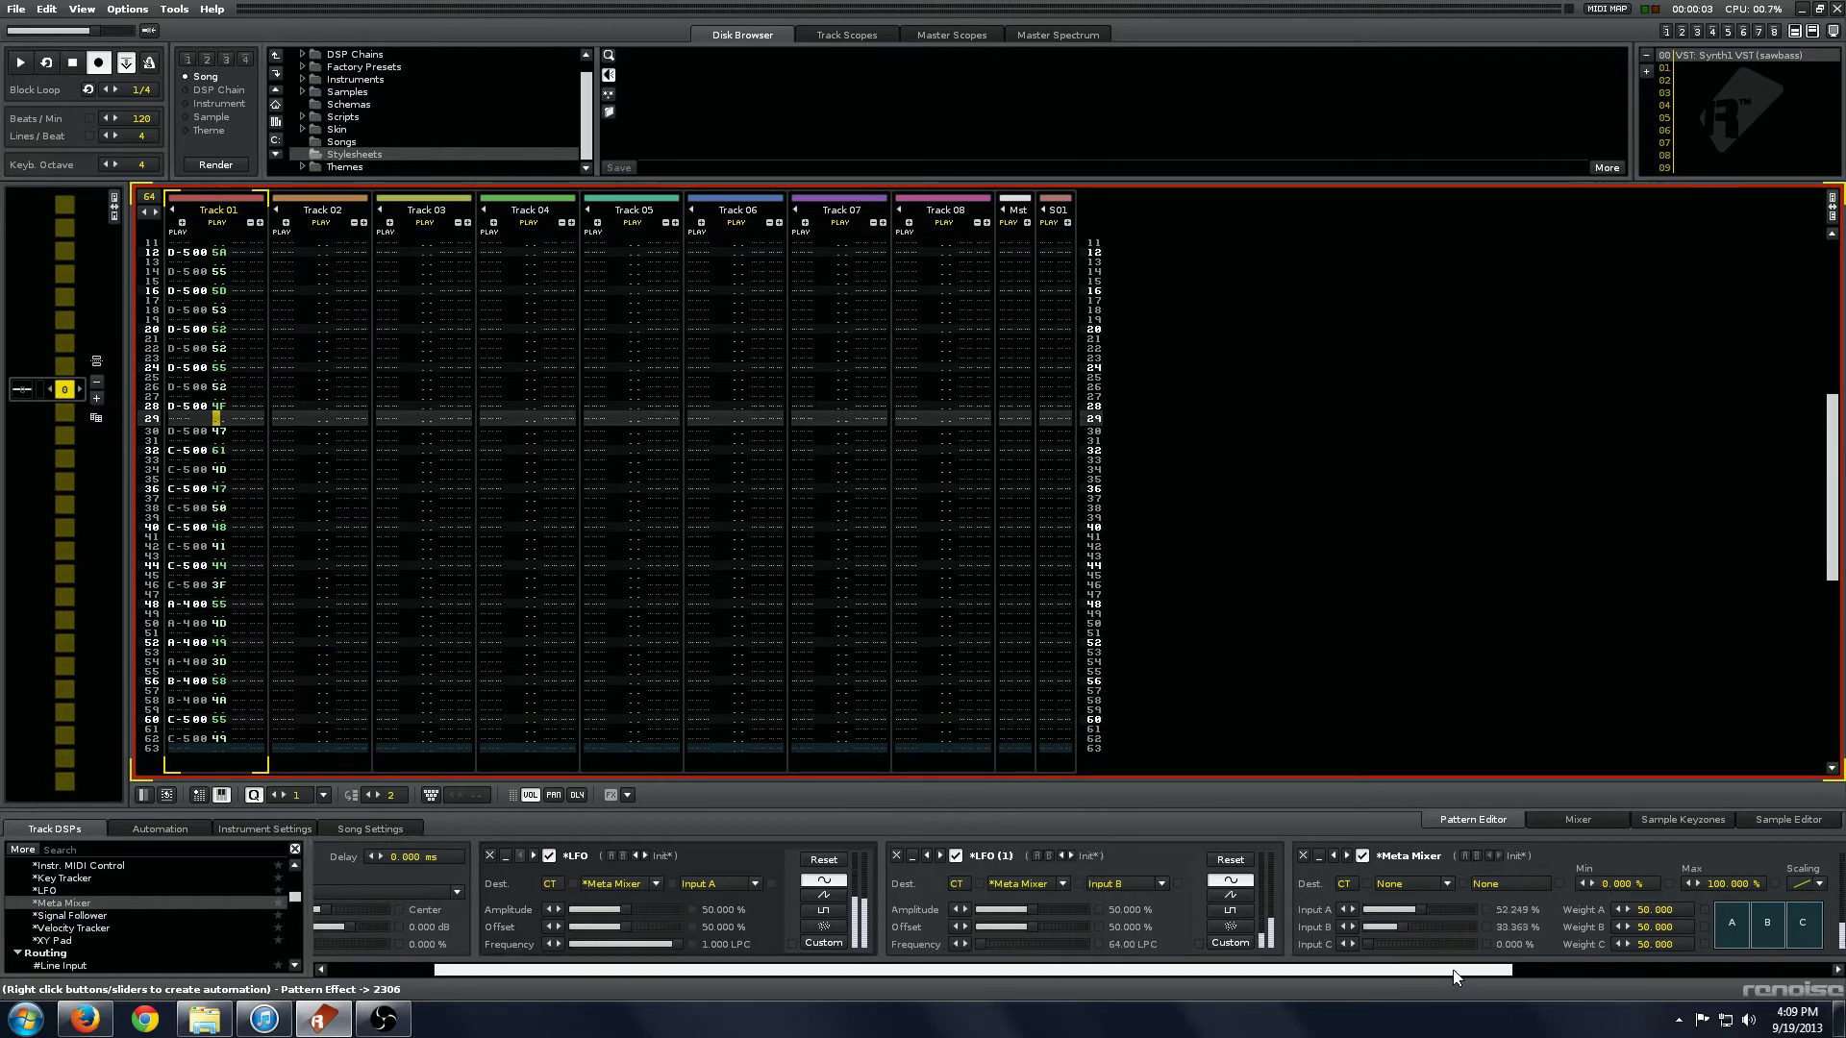
- Point the Meta Mixer at Instr. Automation's *filter freq and start playback
left_click_drag(1454, 978, 1712, 977)
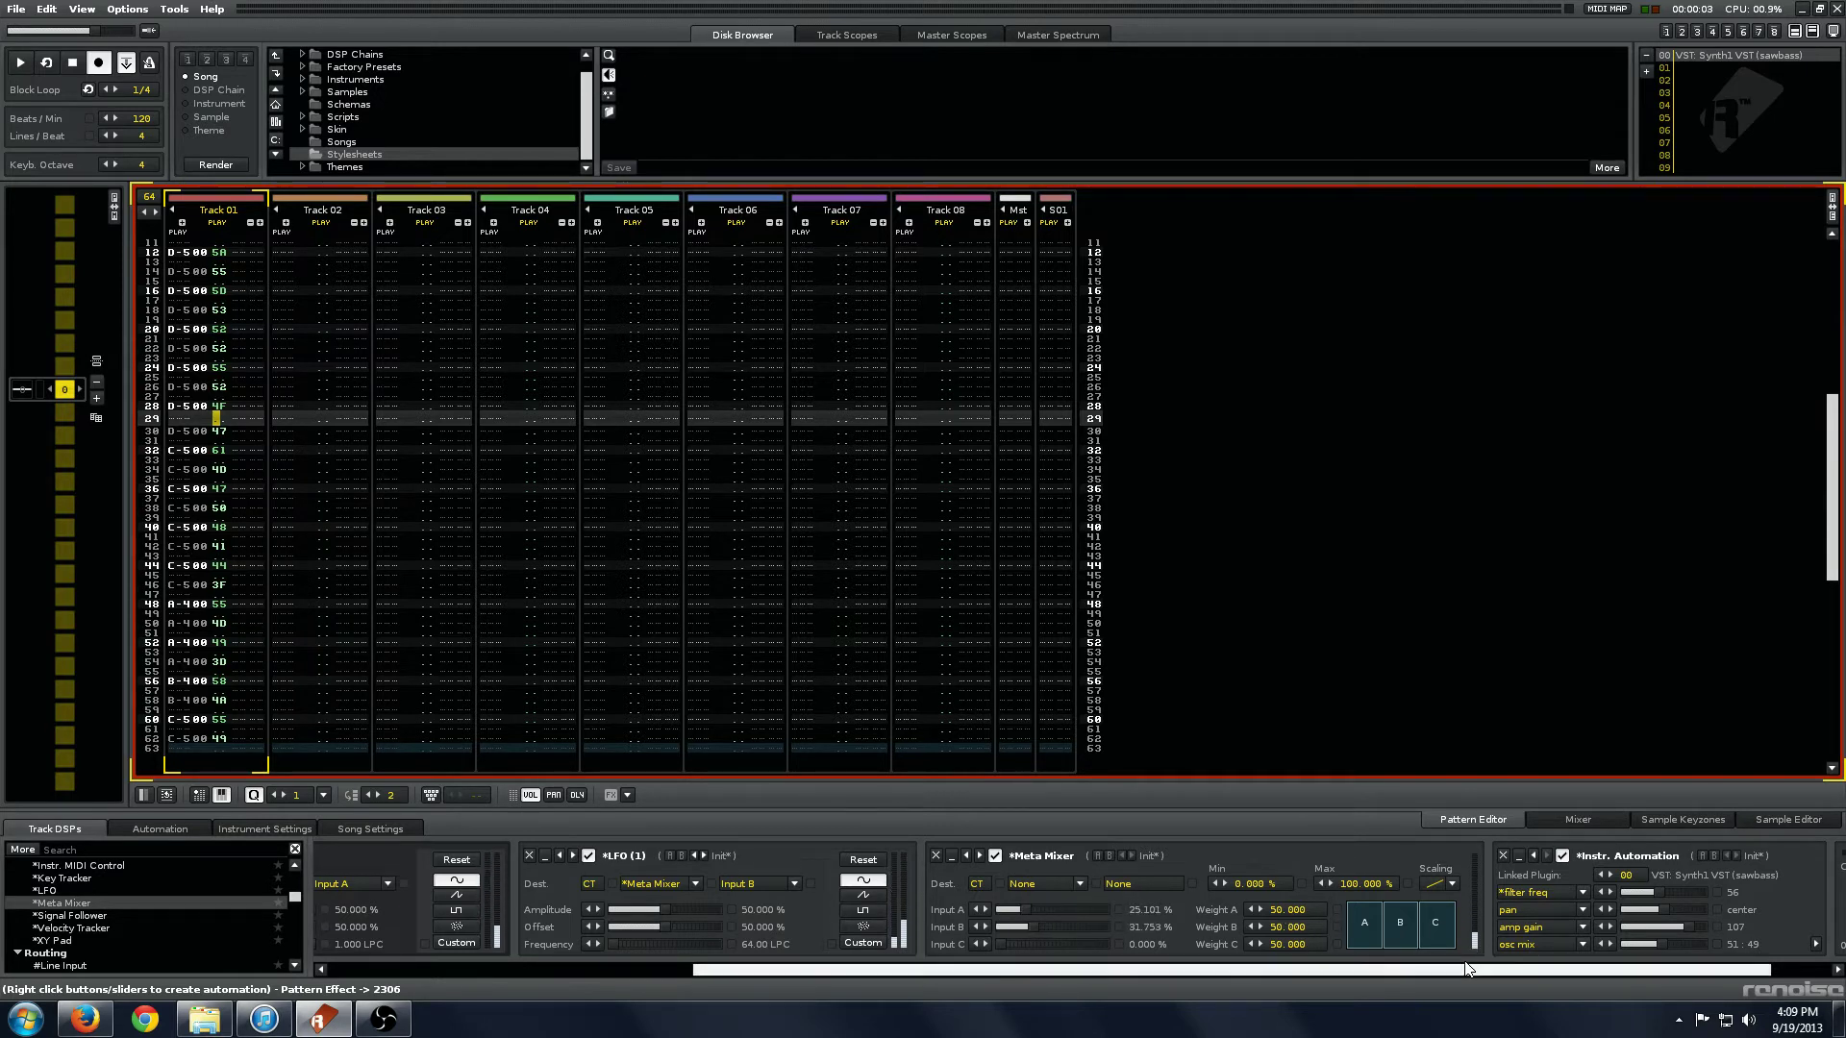
left_click(1059, 885)
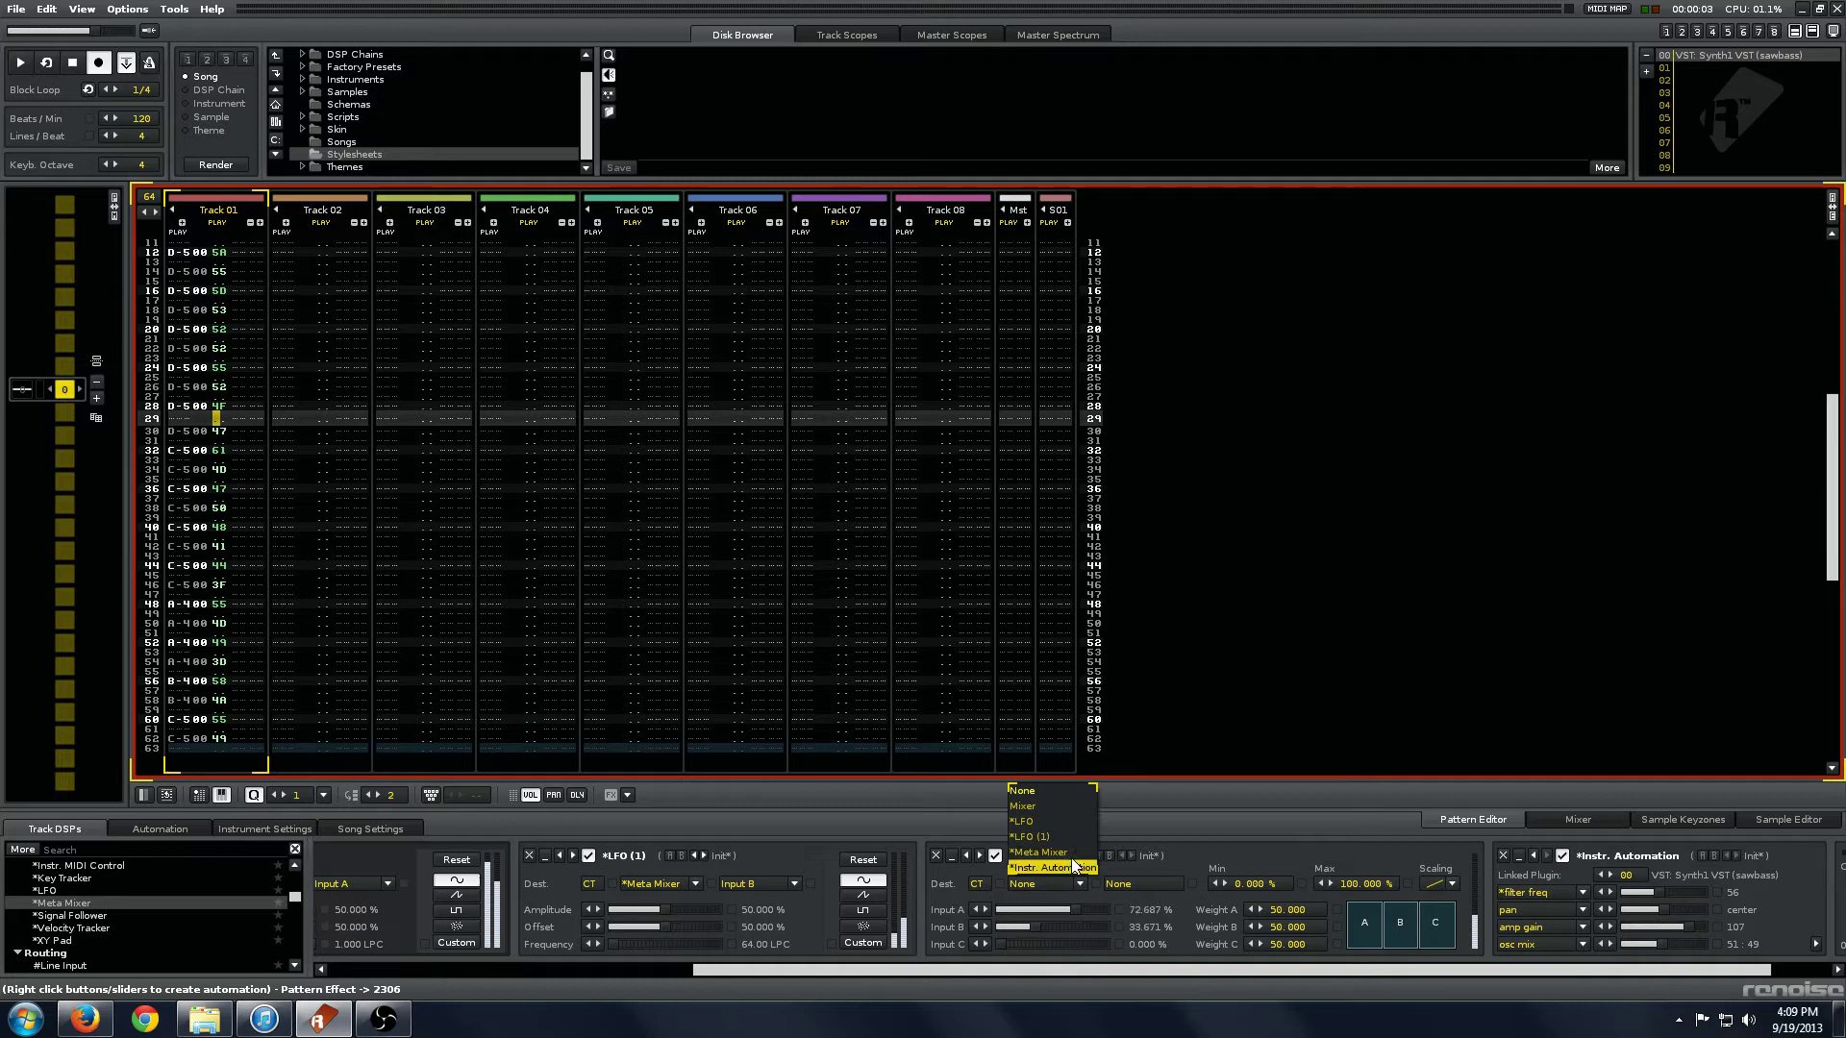
left_click(1083, 868)
left_click(1134, 884)
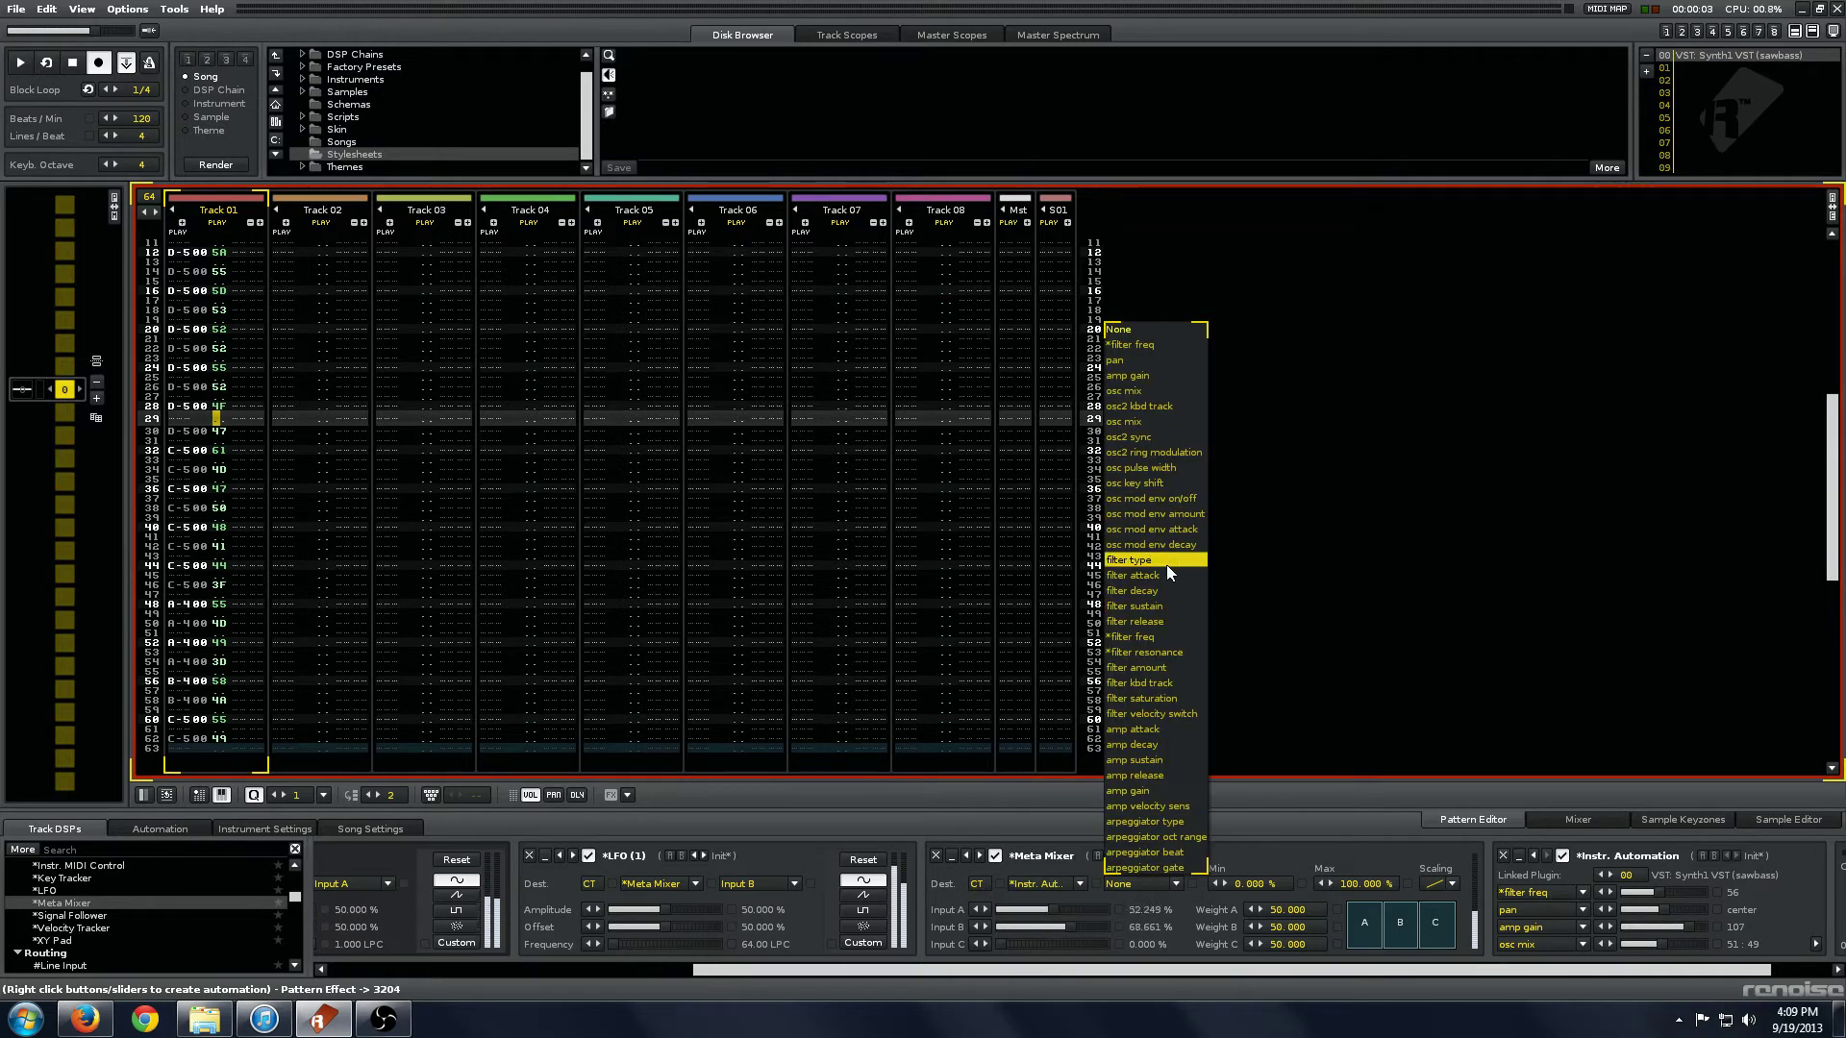
left_click(1162, 637)
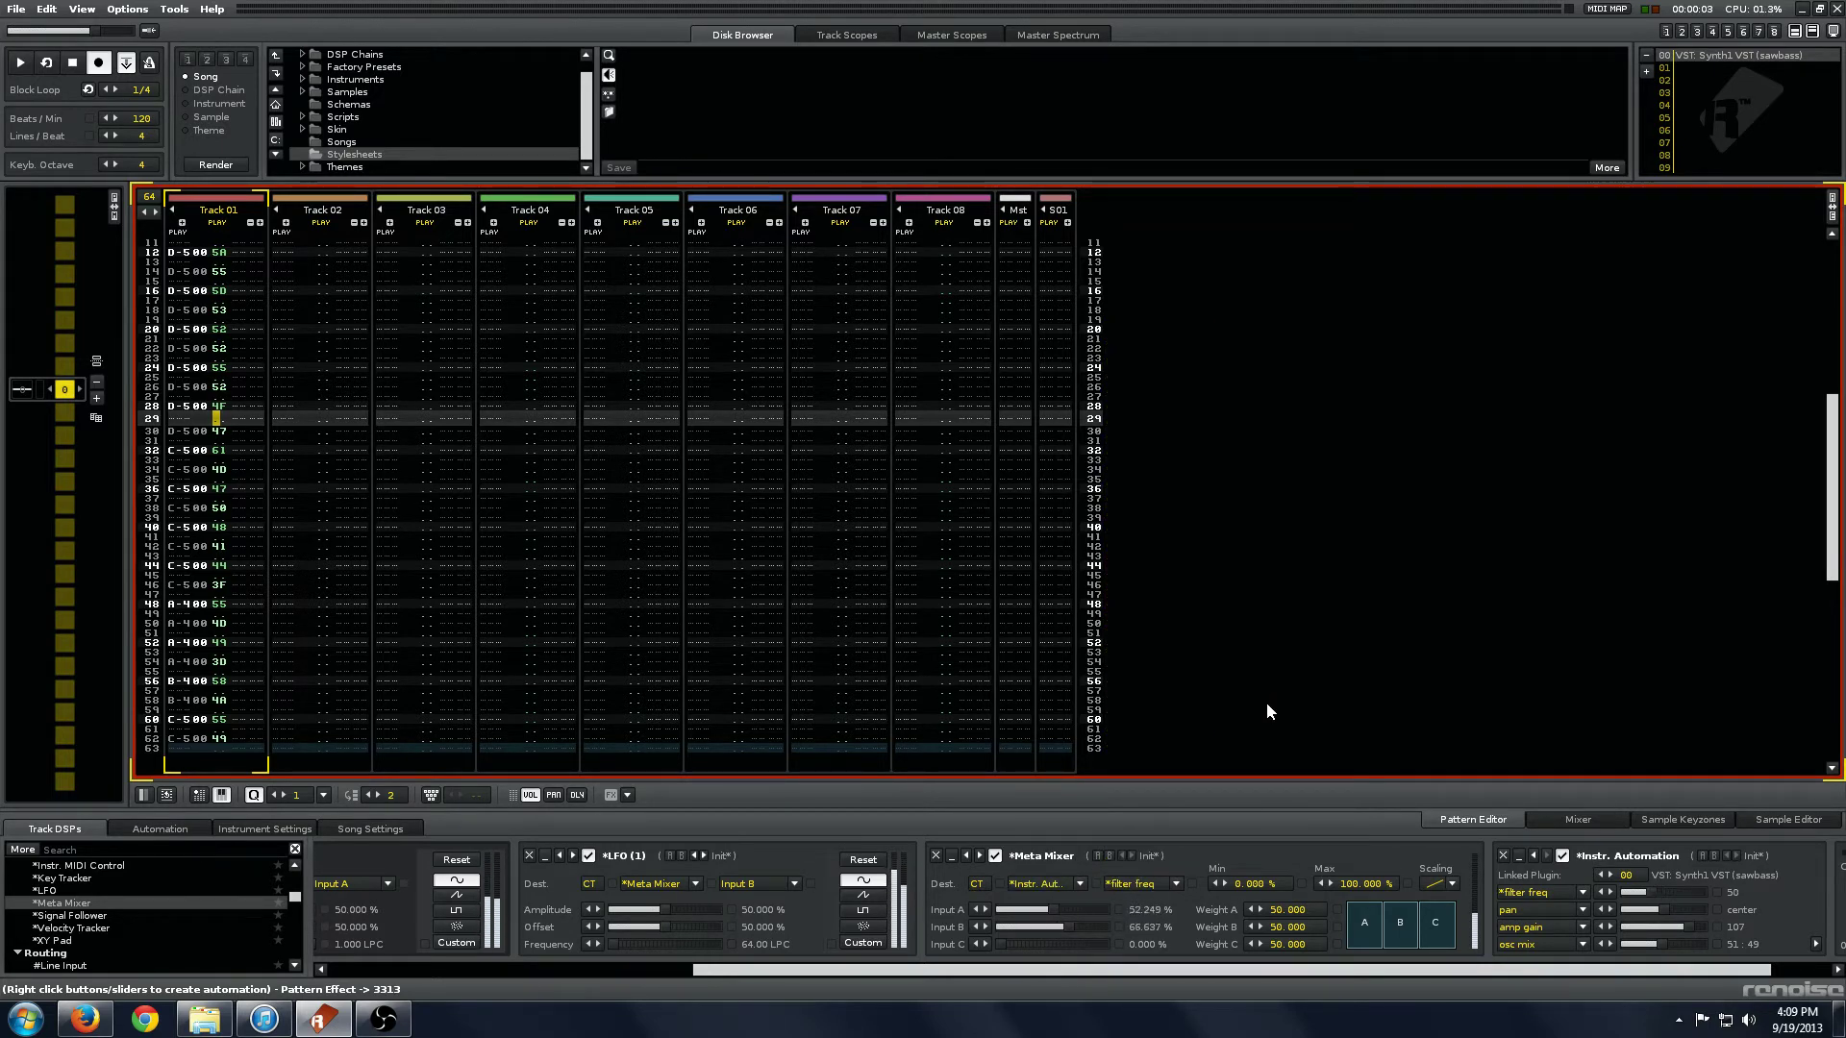
key("space")
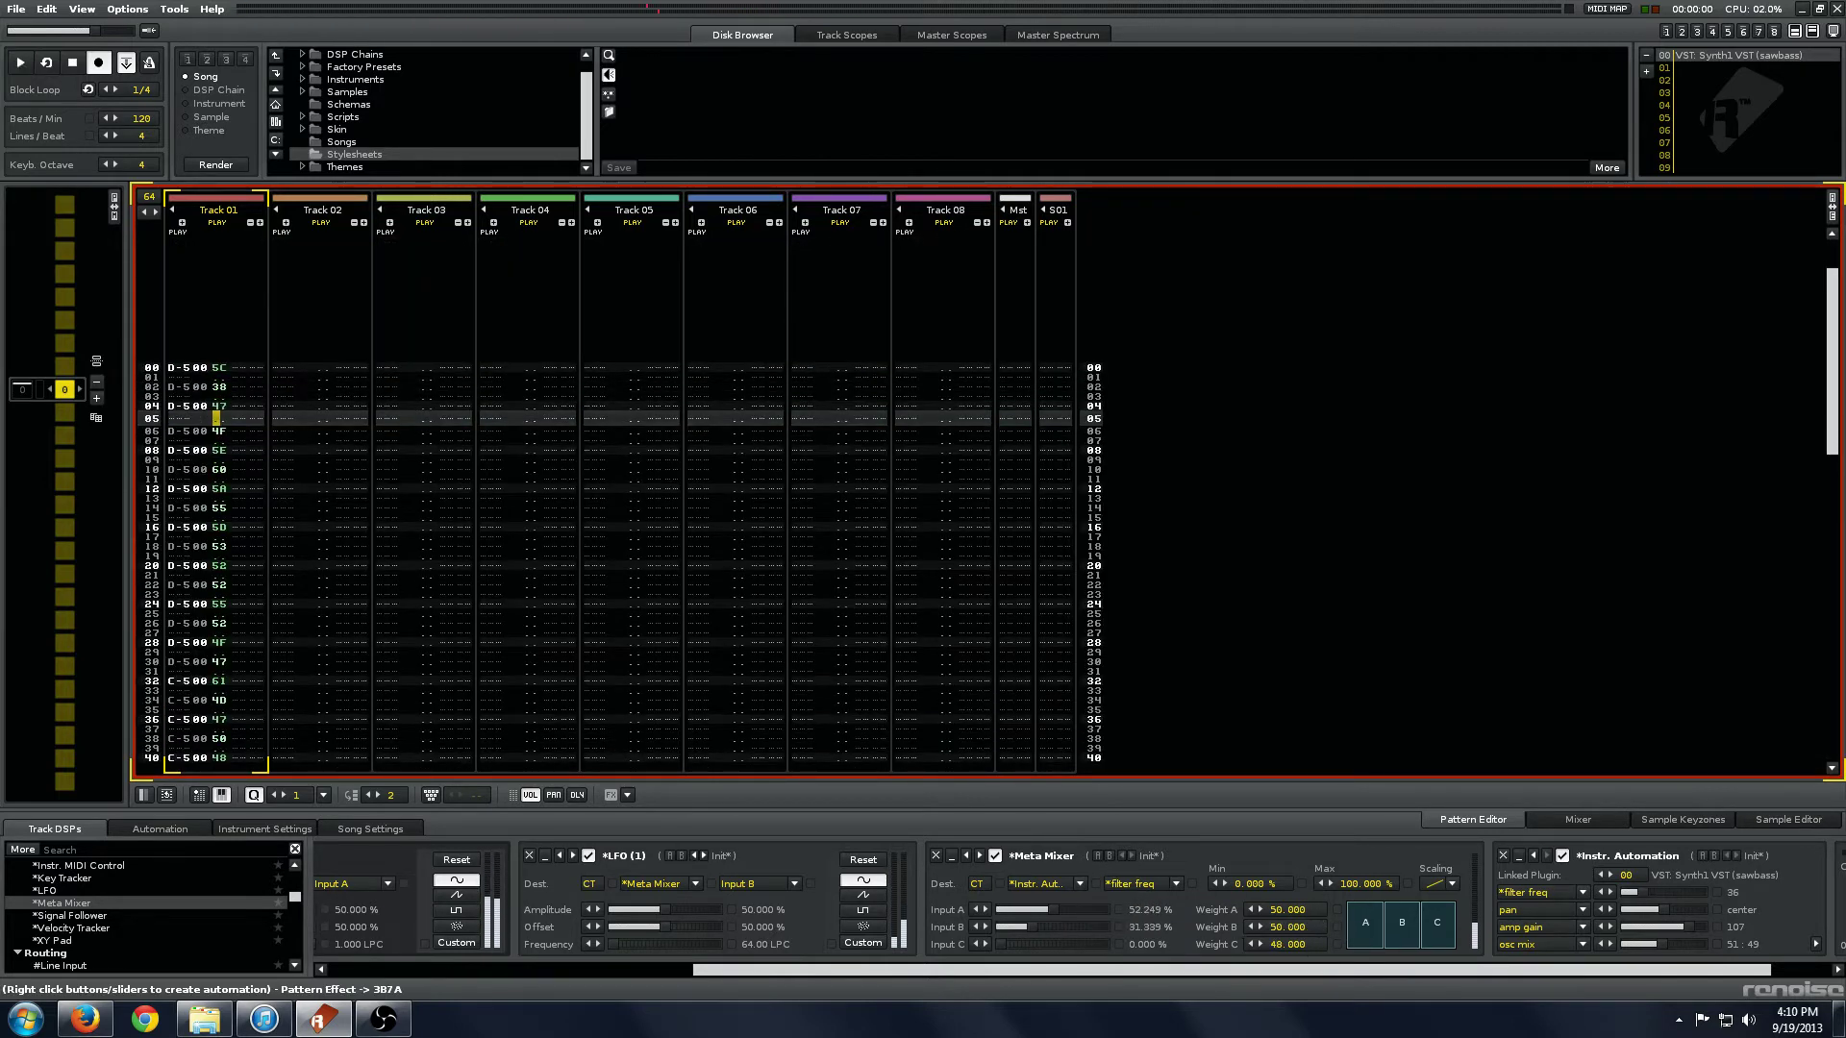
- Set the Meta Mixer weights to A 100, B 42 and C 0
left_click_drag(1307, 944, 1295, 865)
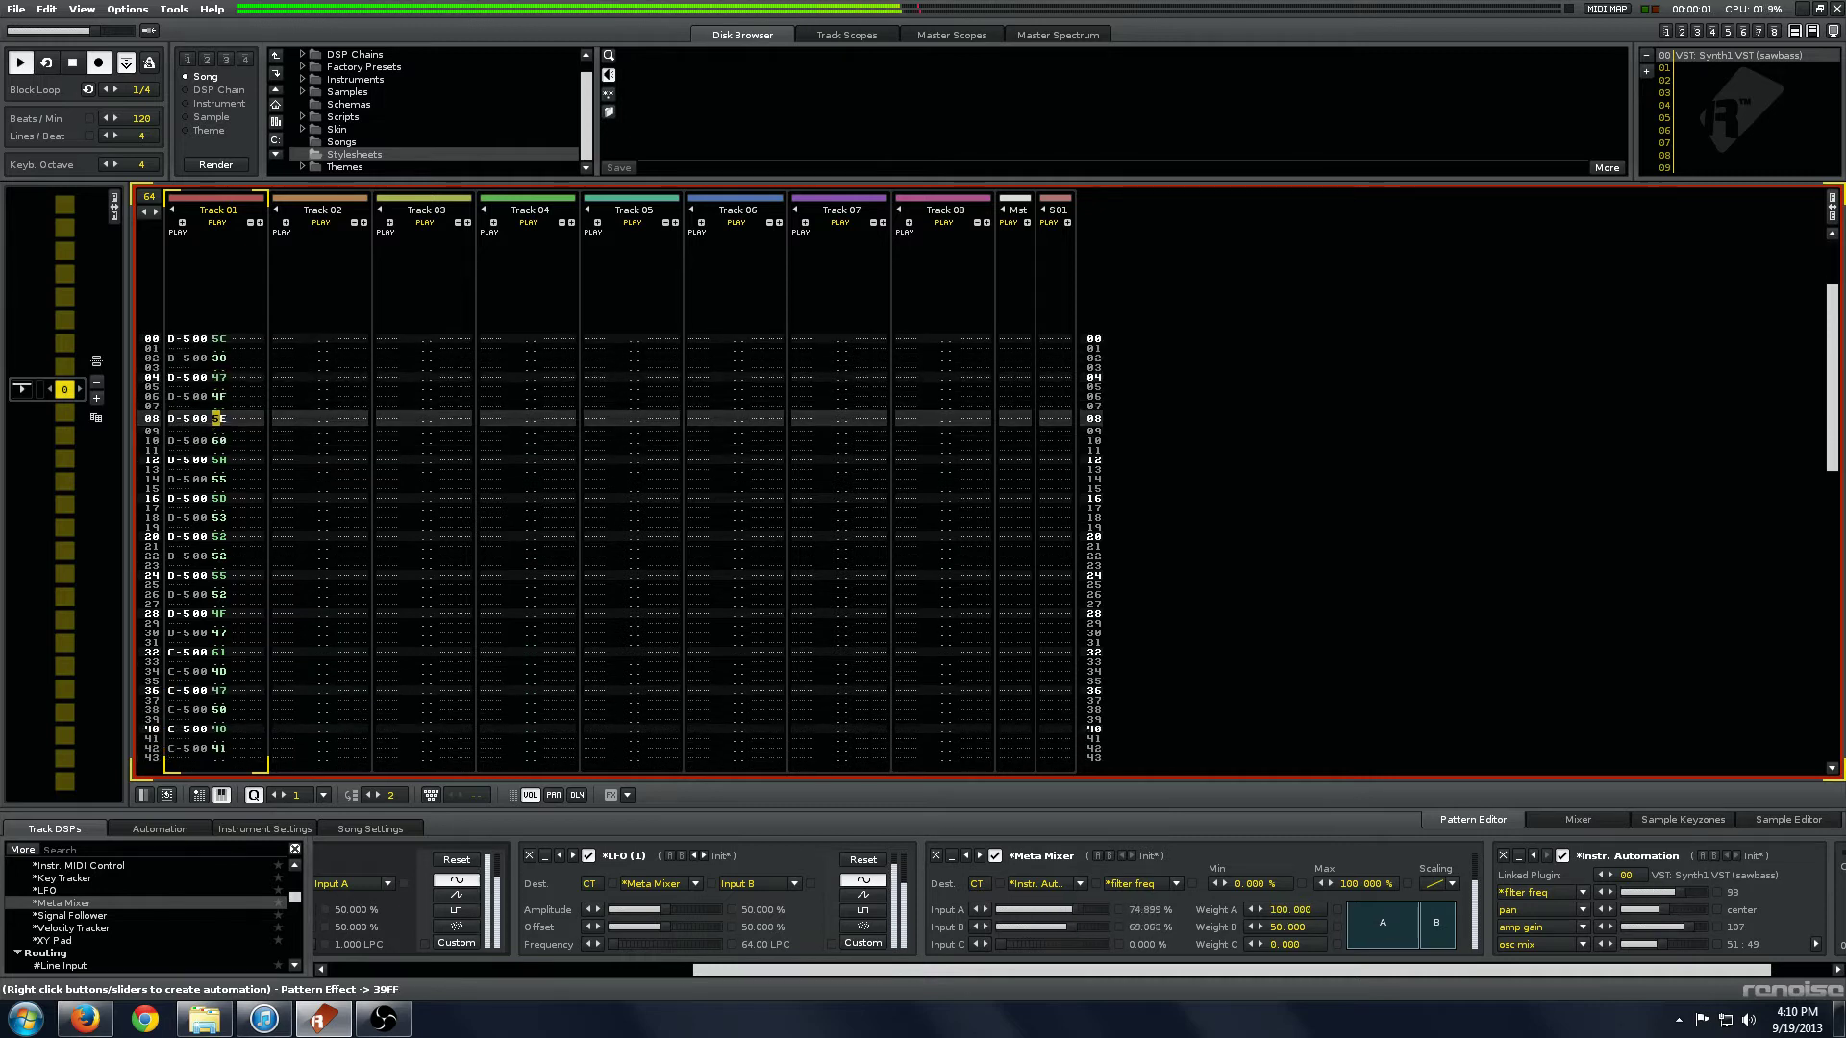
left_click_drag(1269, 926, 1269, 971)
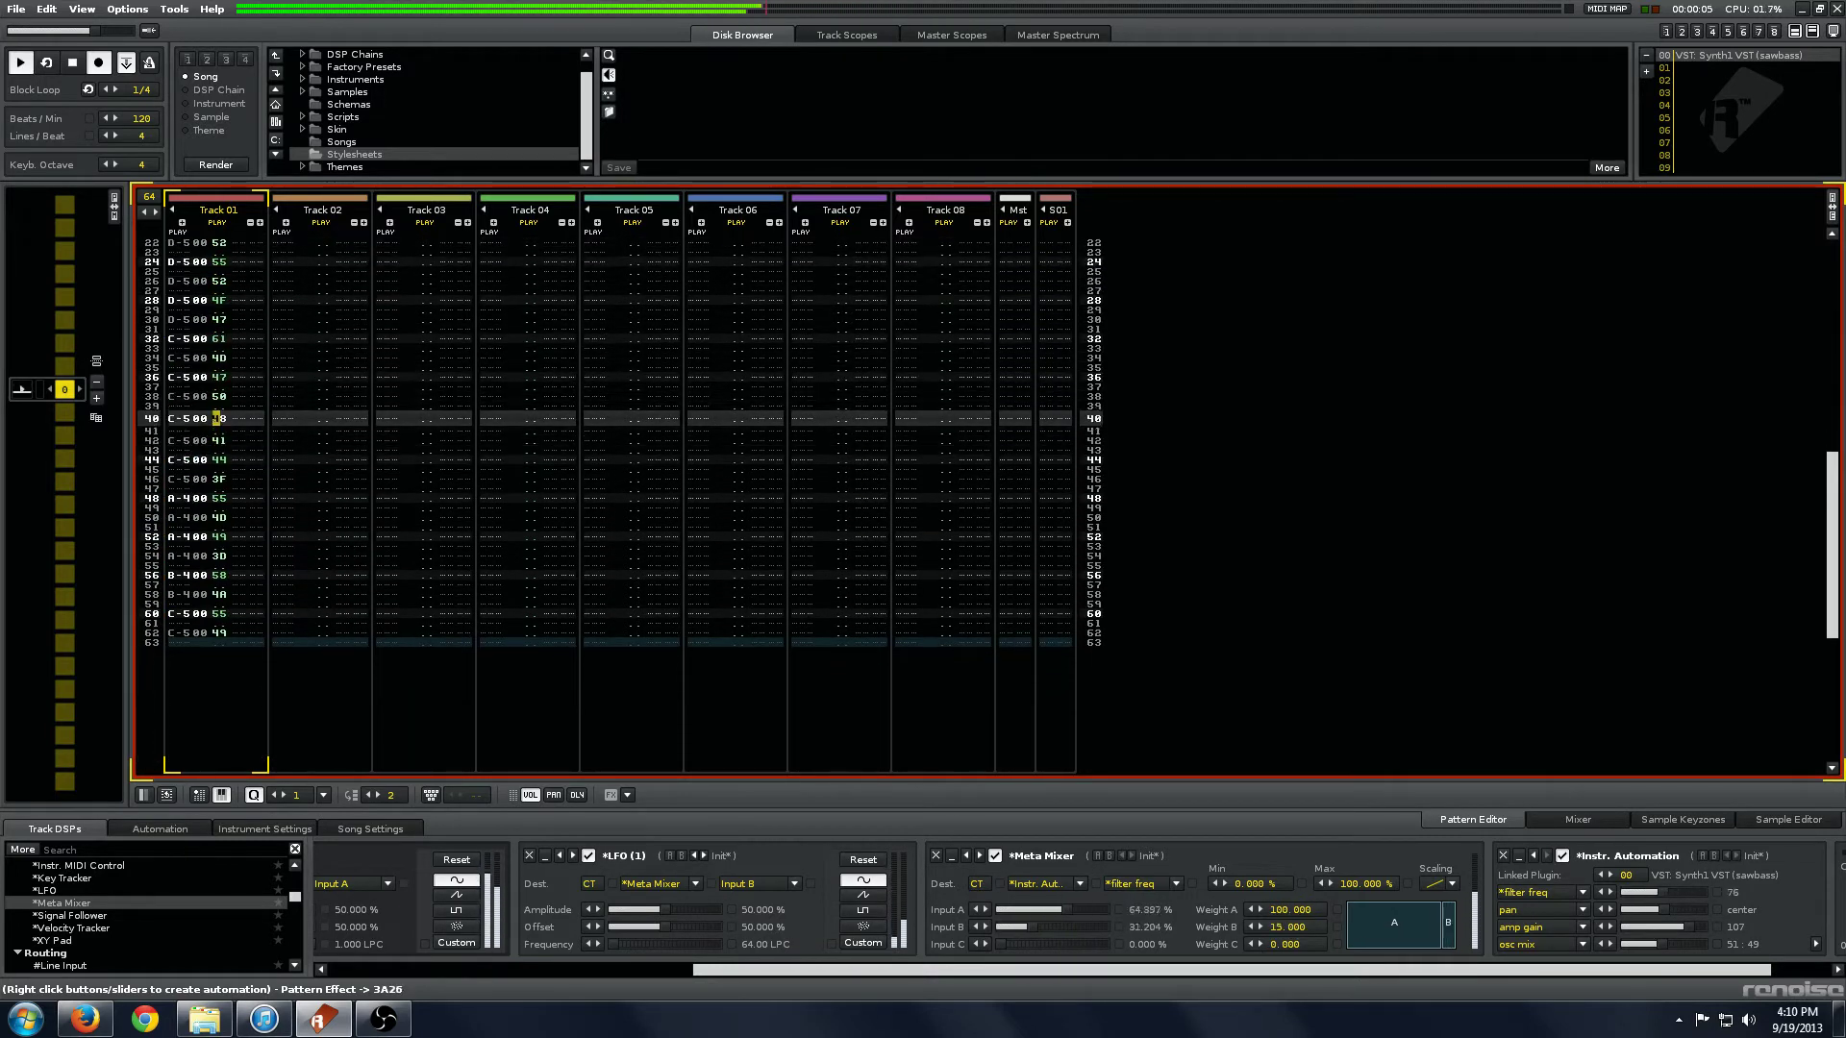
mouse_move(1269, 927)
left_mouse_down()
mouse_move(1269, 900)
mouse_move(1295, 914)
left_mouse_up()
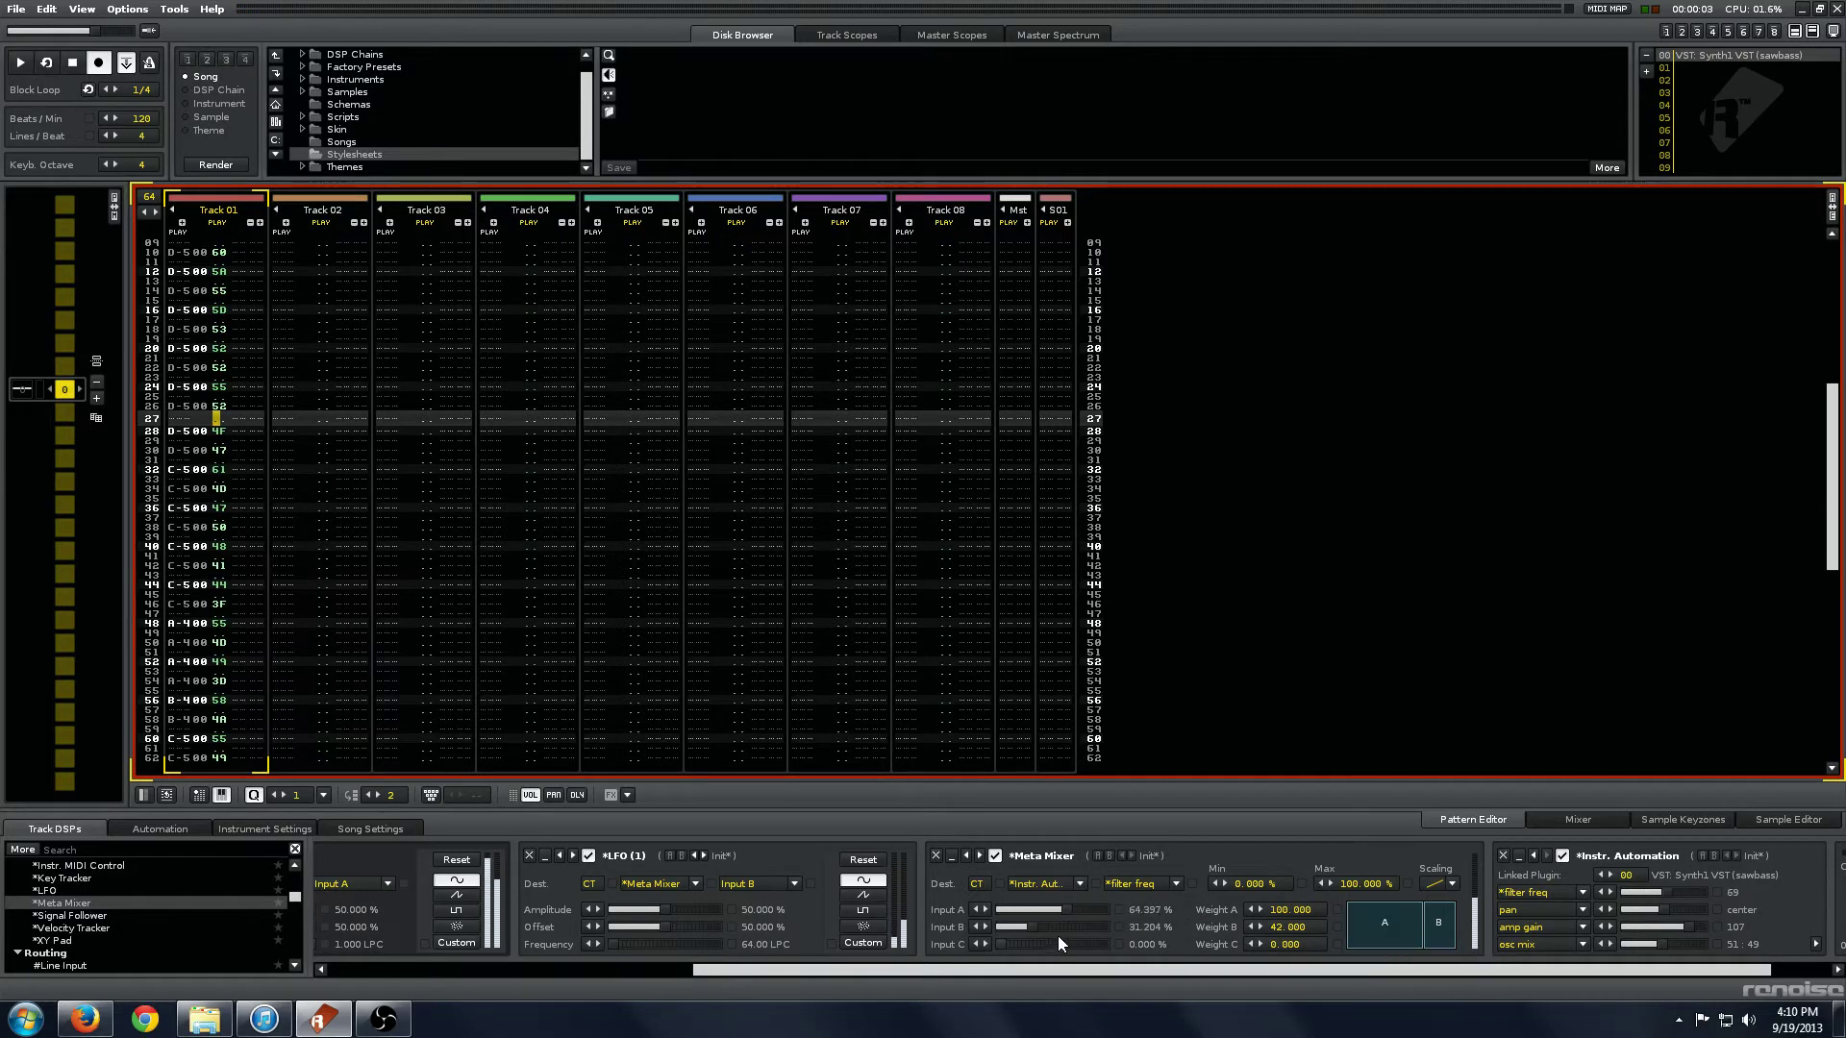
left_click_drag(803, 971, 597, 978)
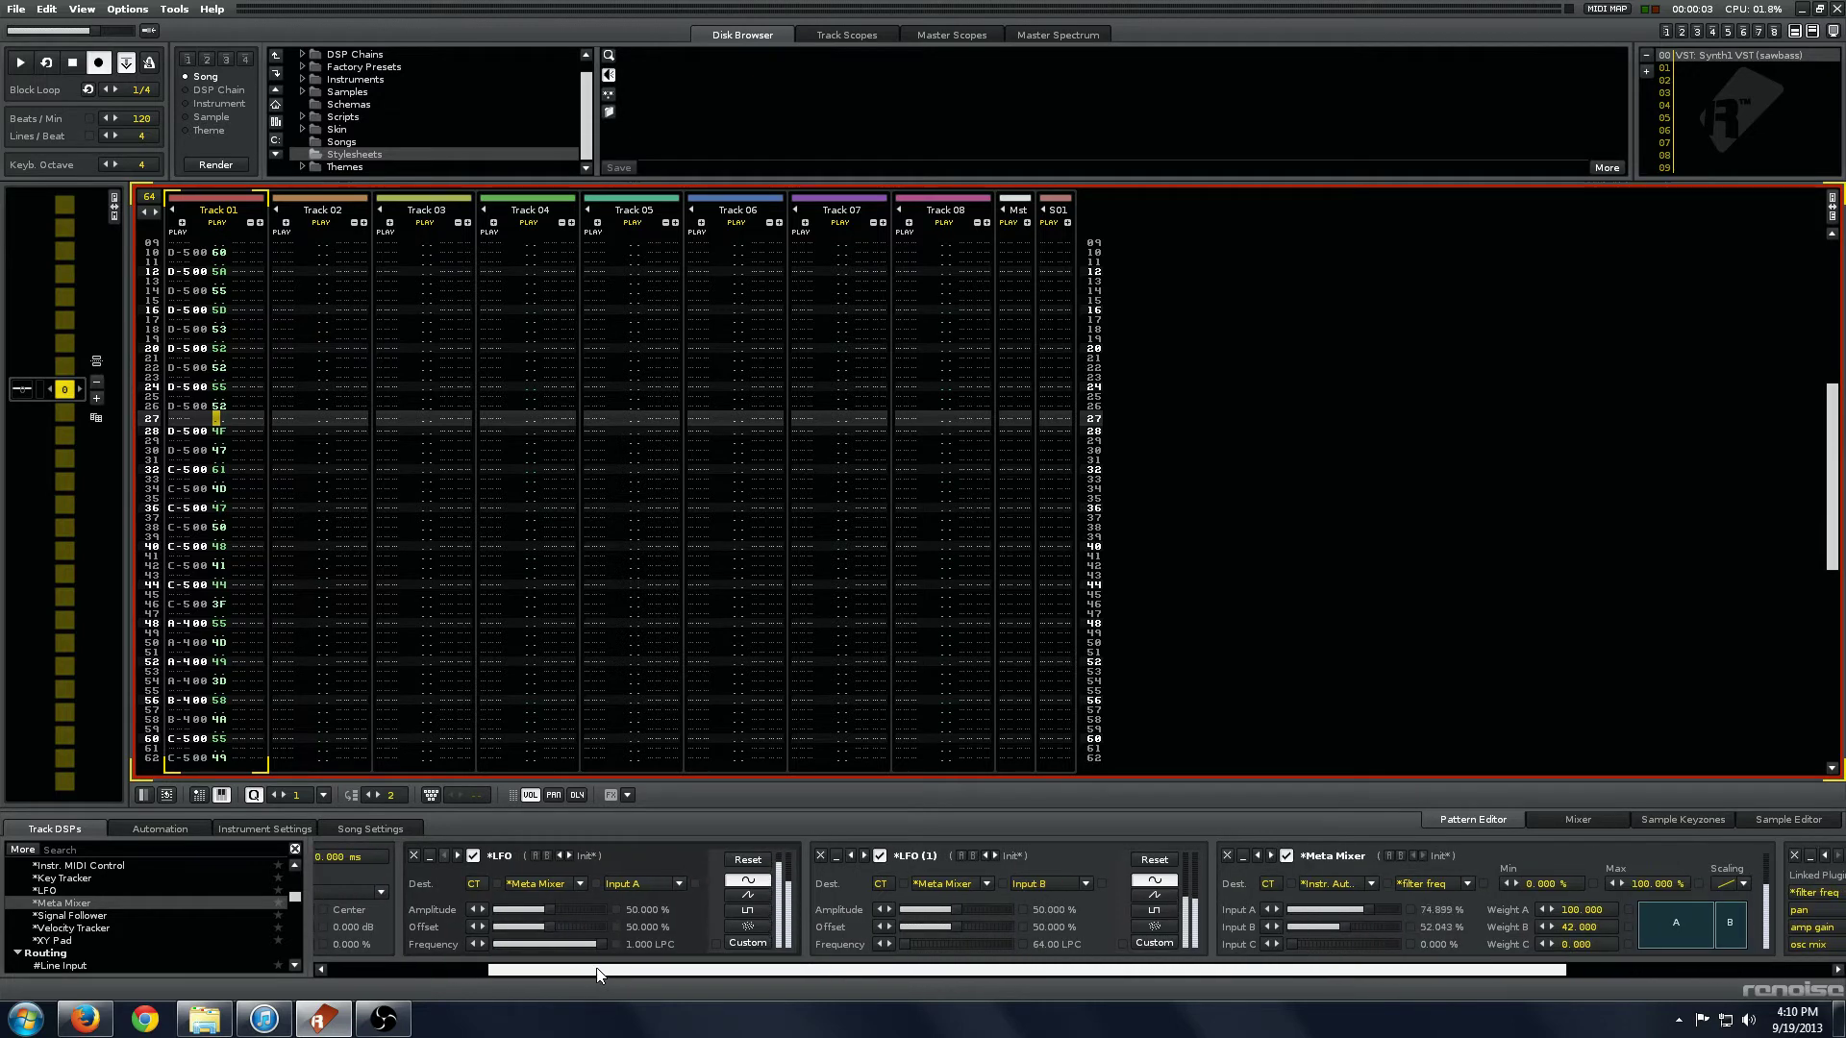
- Switch both LFOs to square waves and audition the pattern
left_click(1159, 911)
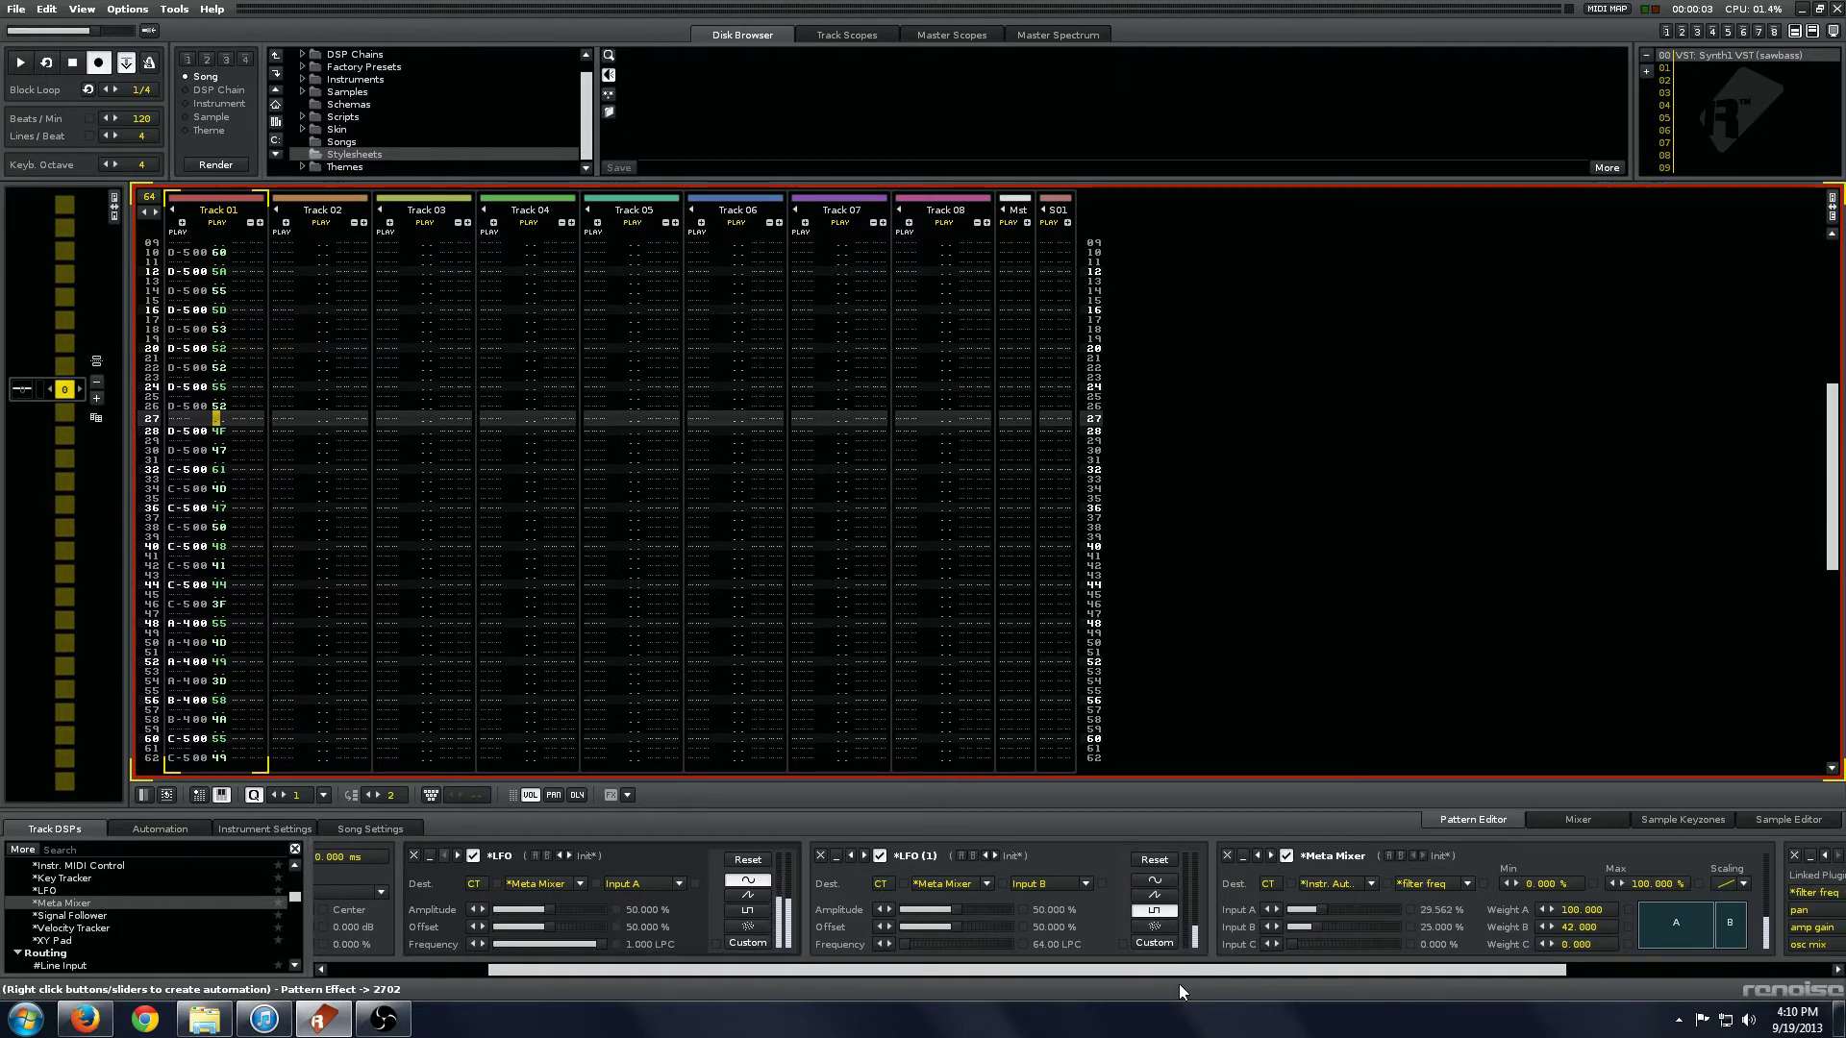
left_click(743, 911)
left_click_drag(1071, 980, 1334, 979)
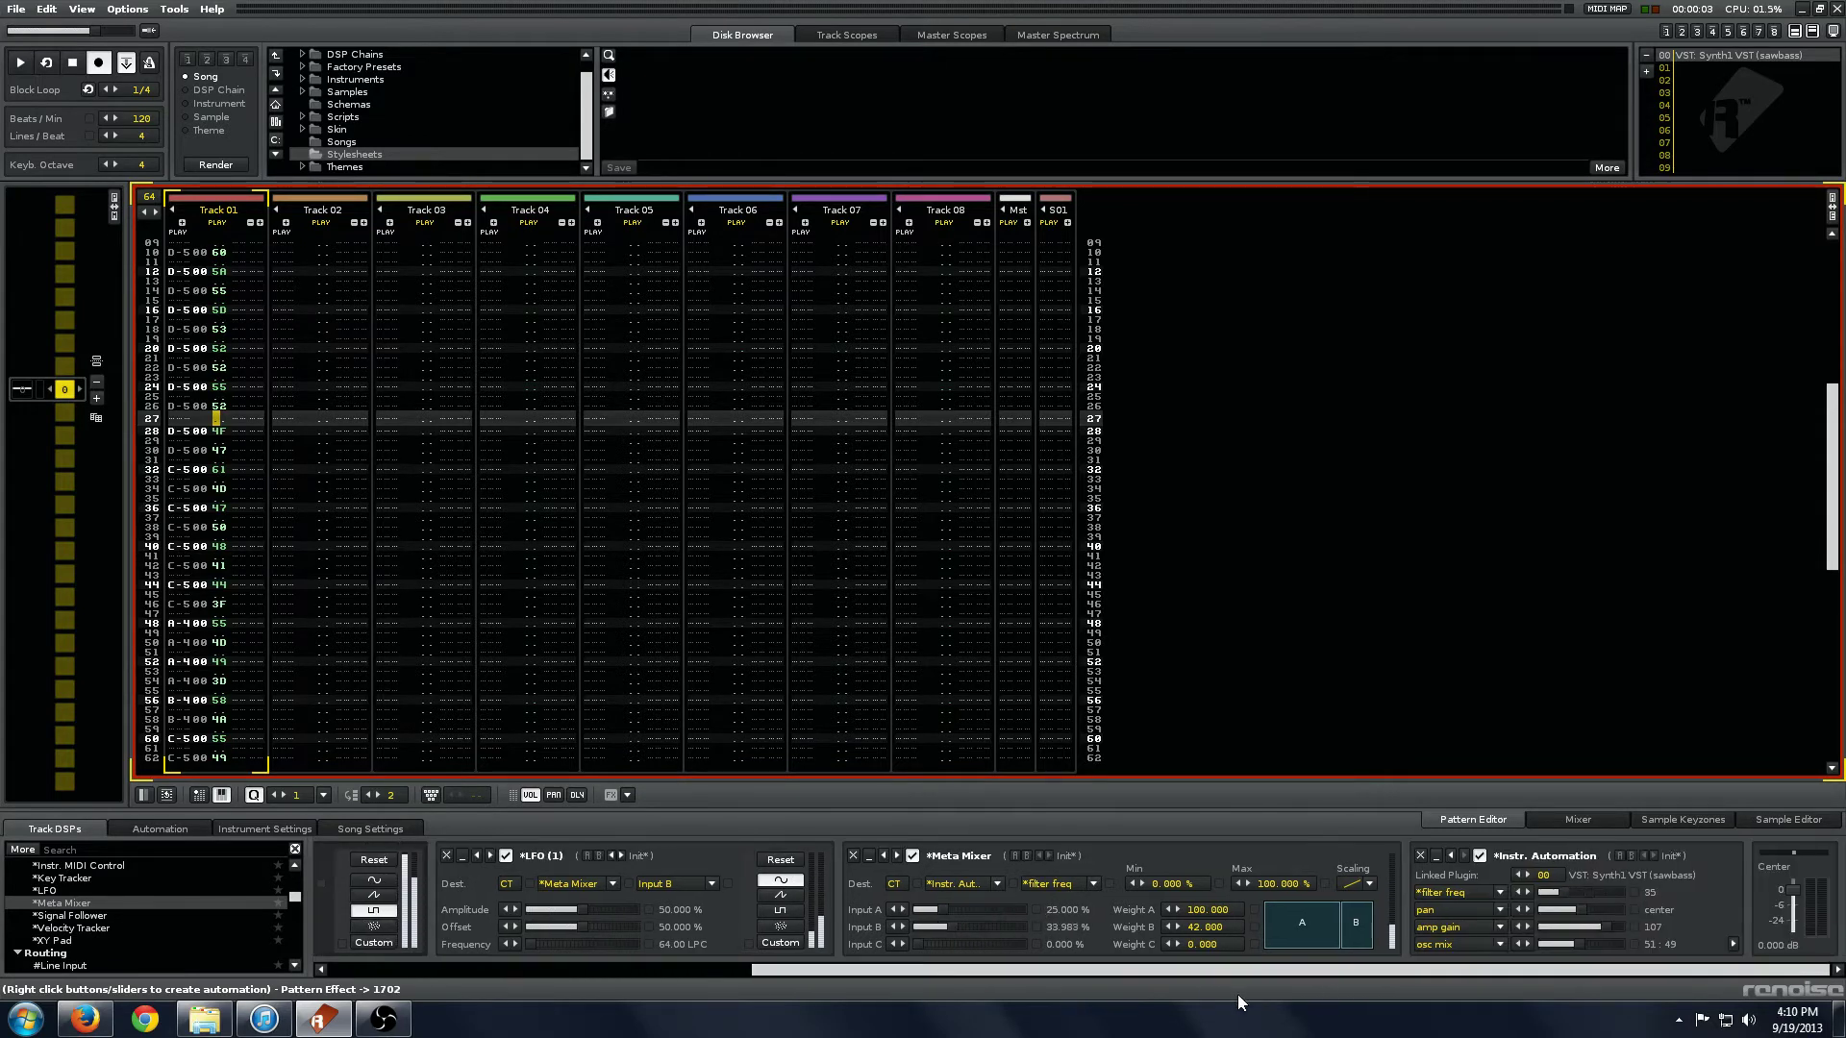
key("space")
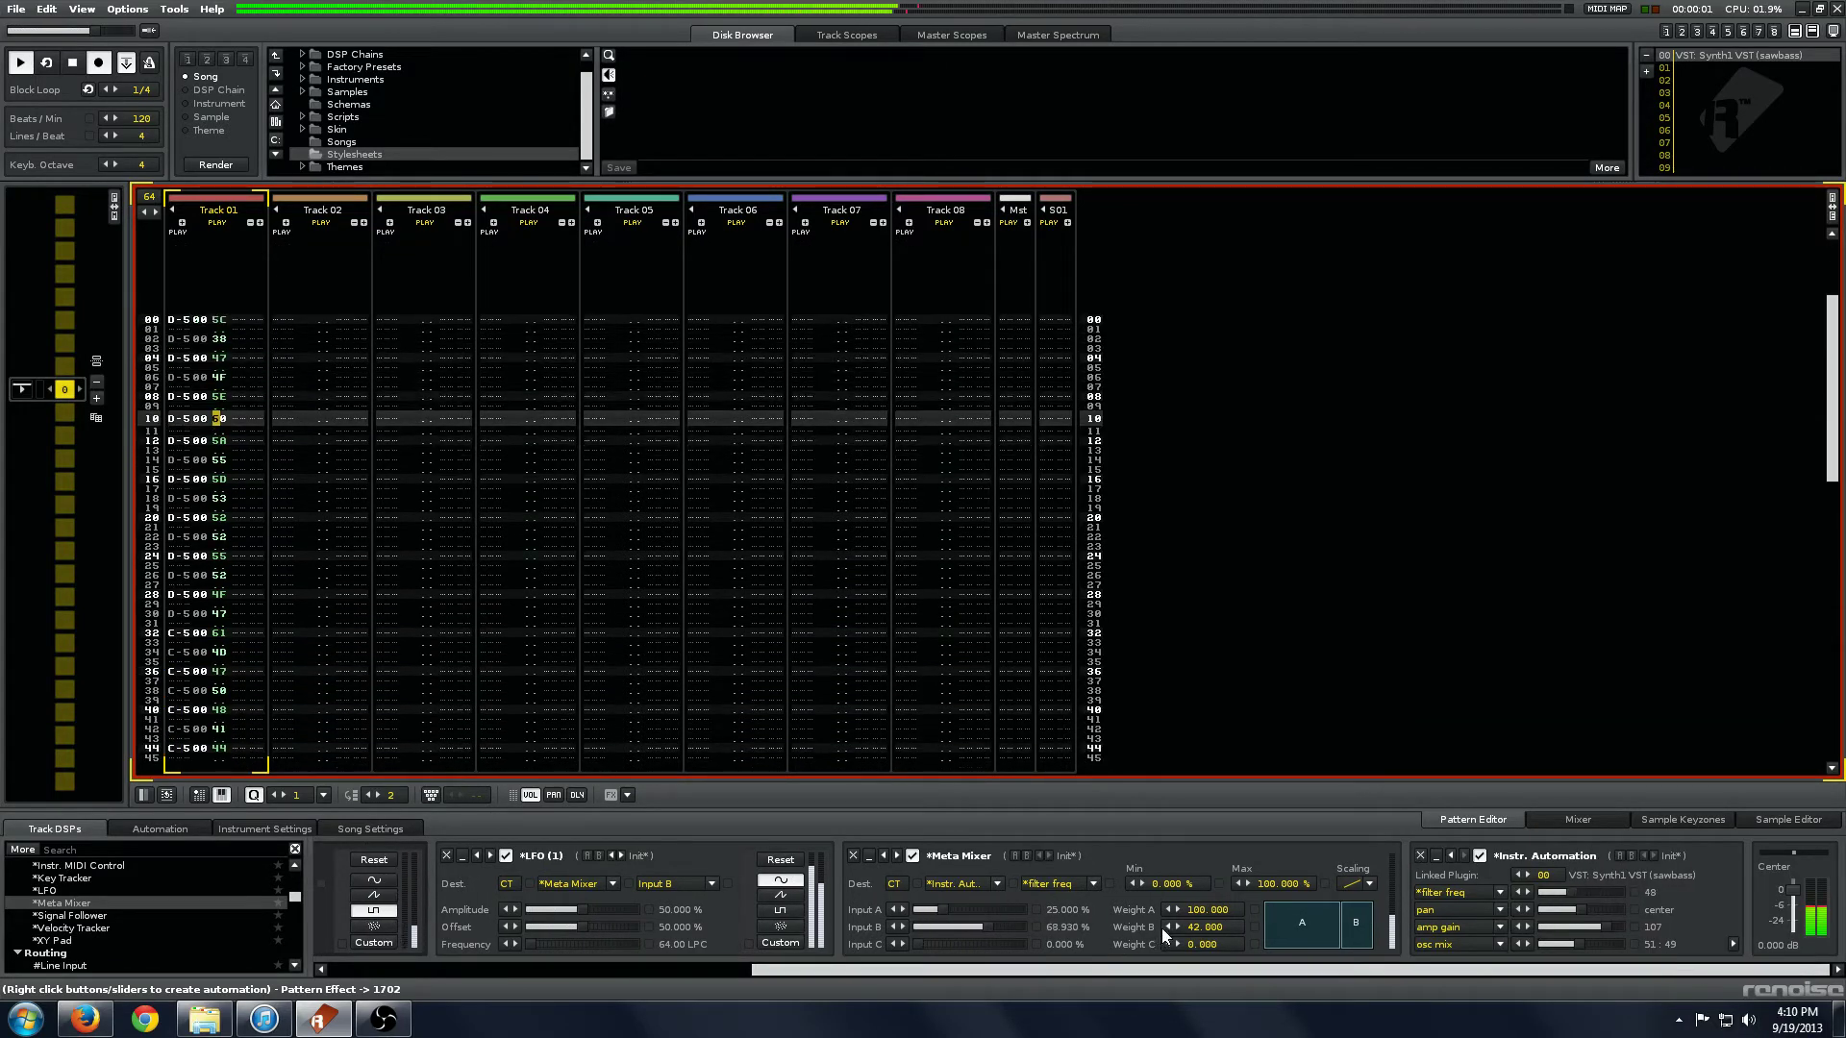
key("space")
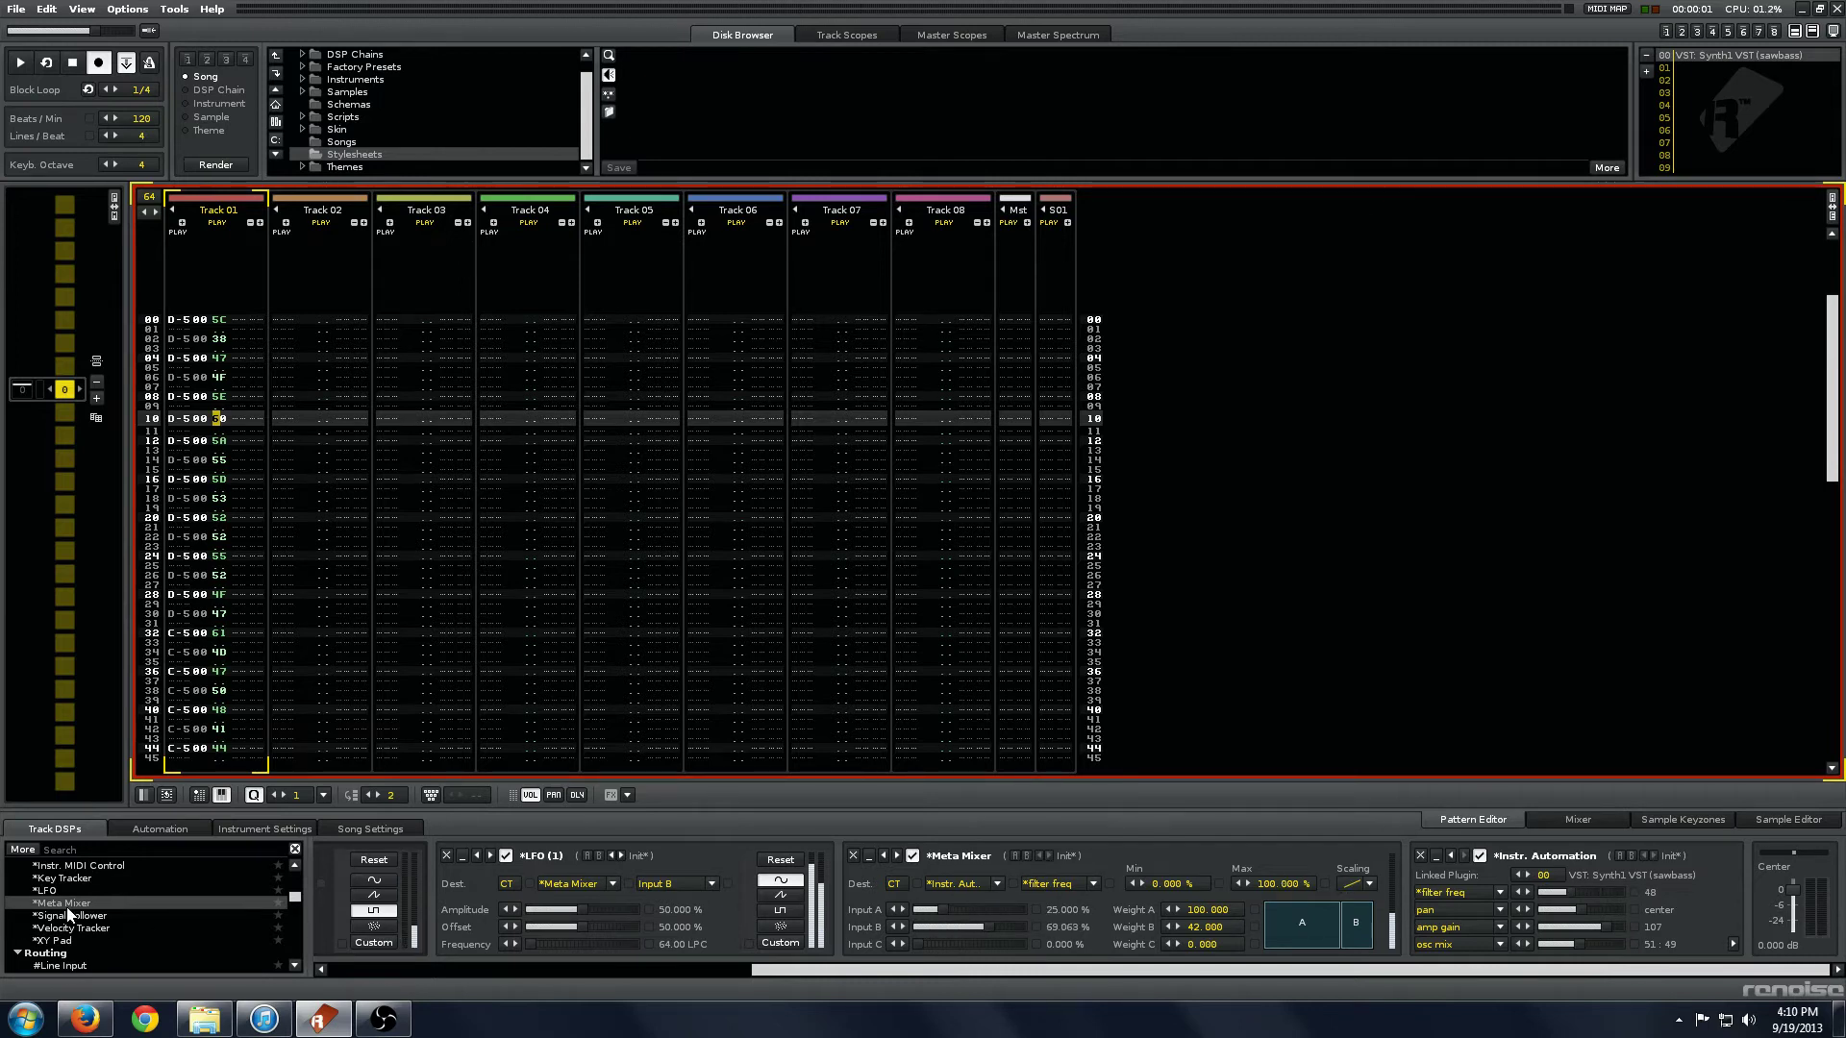
scroll(68, 914, "up", 1)
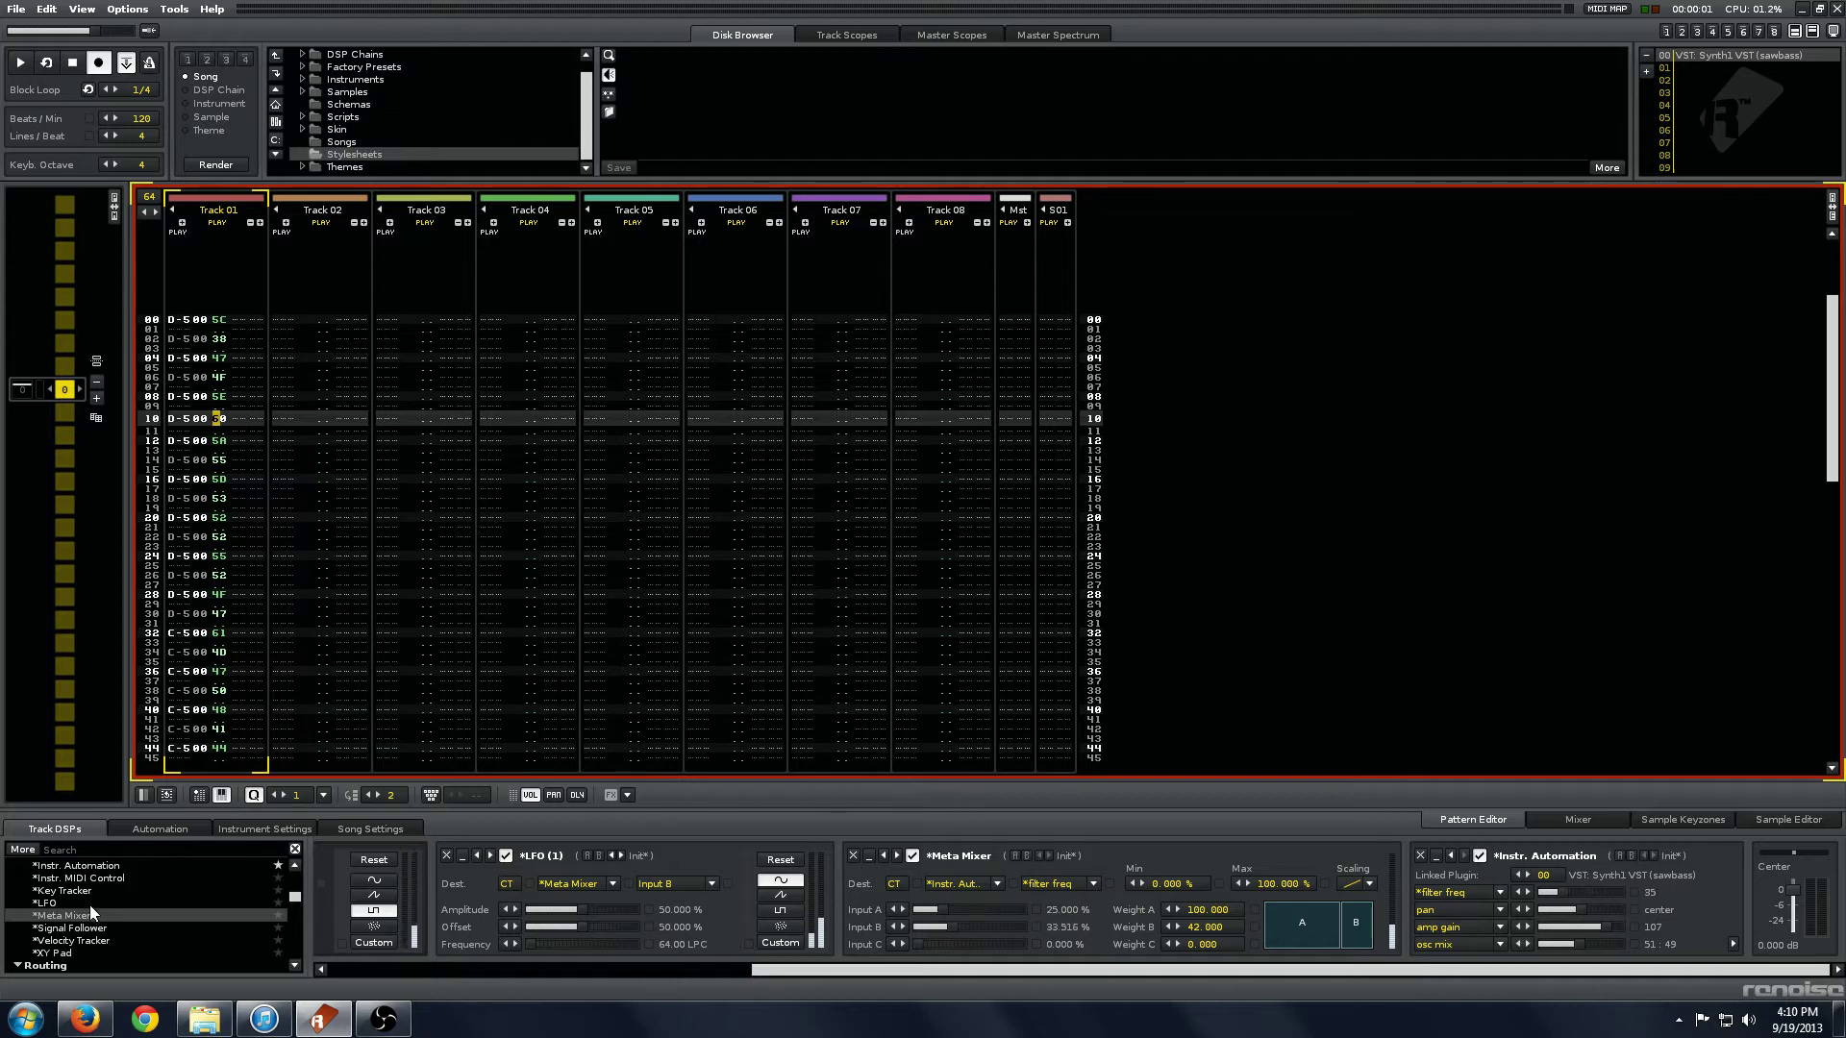
scroll(122, 903, "up", 1)
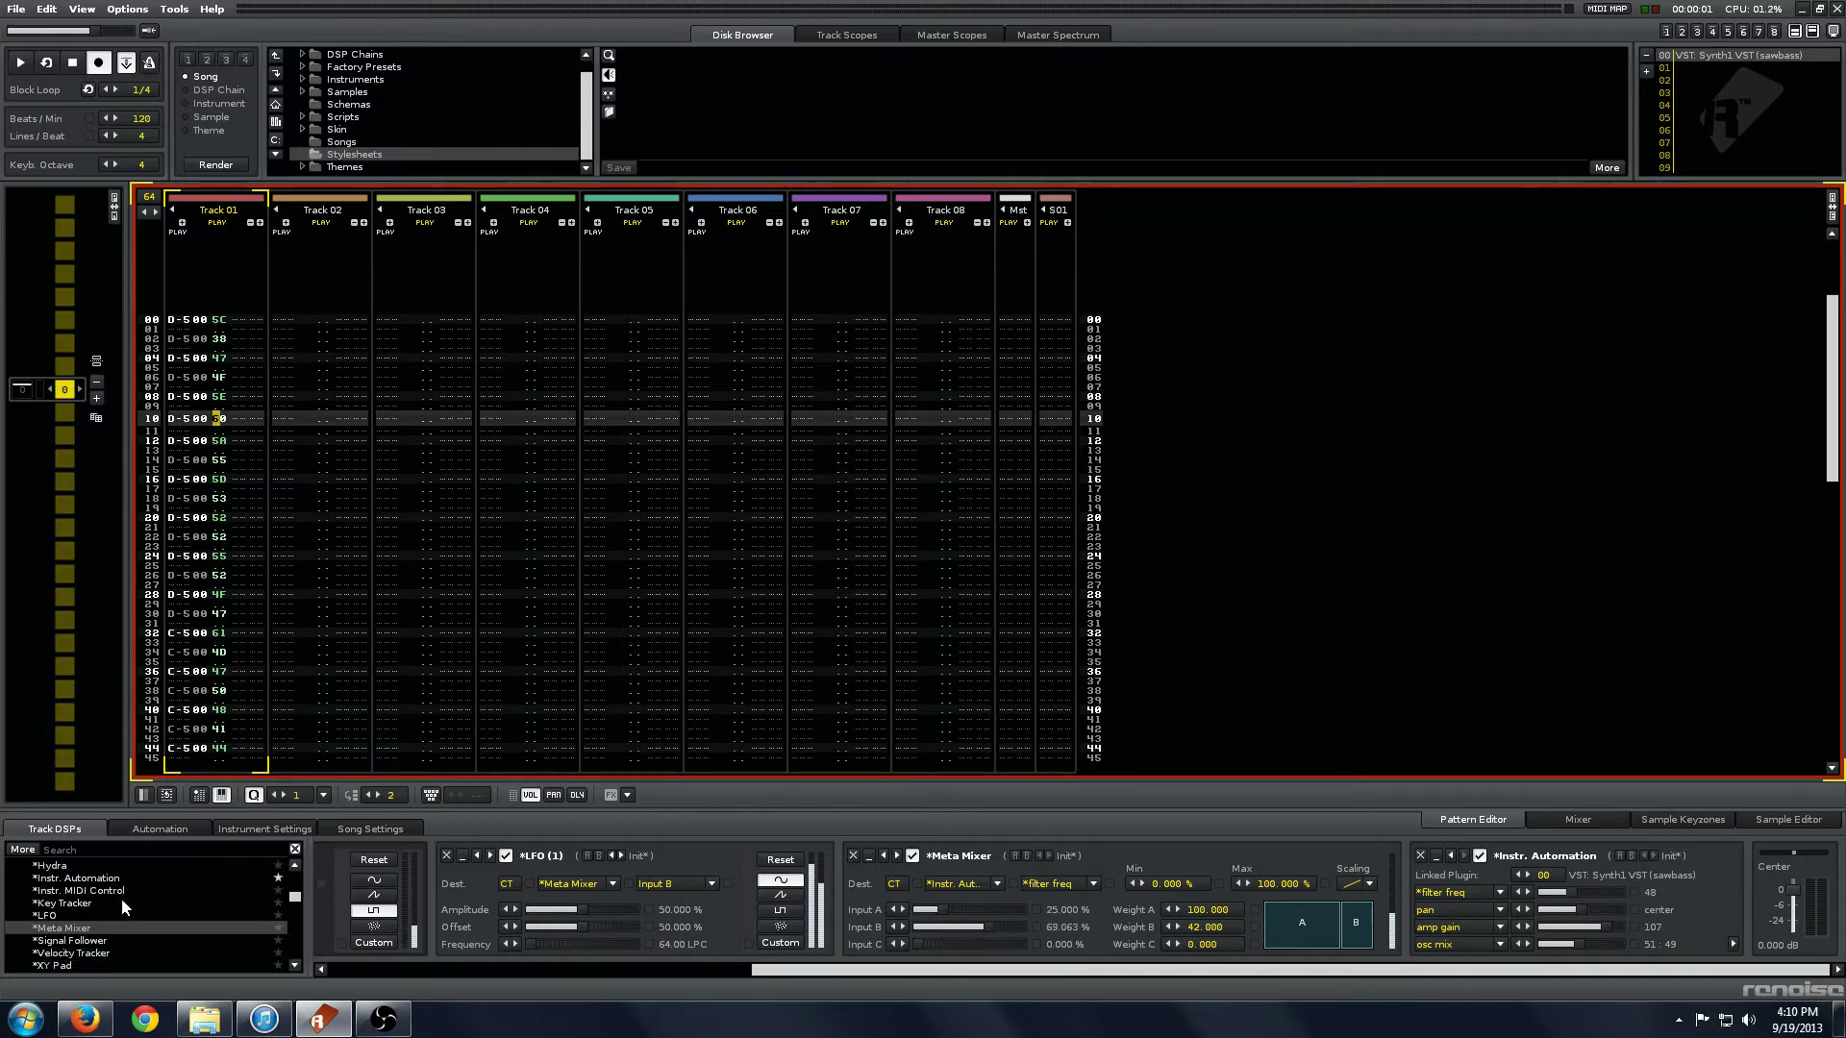
- Add a Velocity Tracker before the LFO, feeding Meta Mixer Input C
scroll(122, 898, "down", 1)
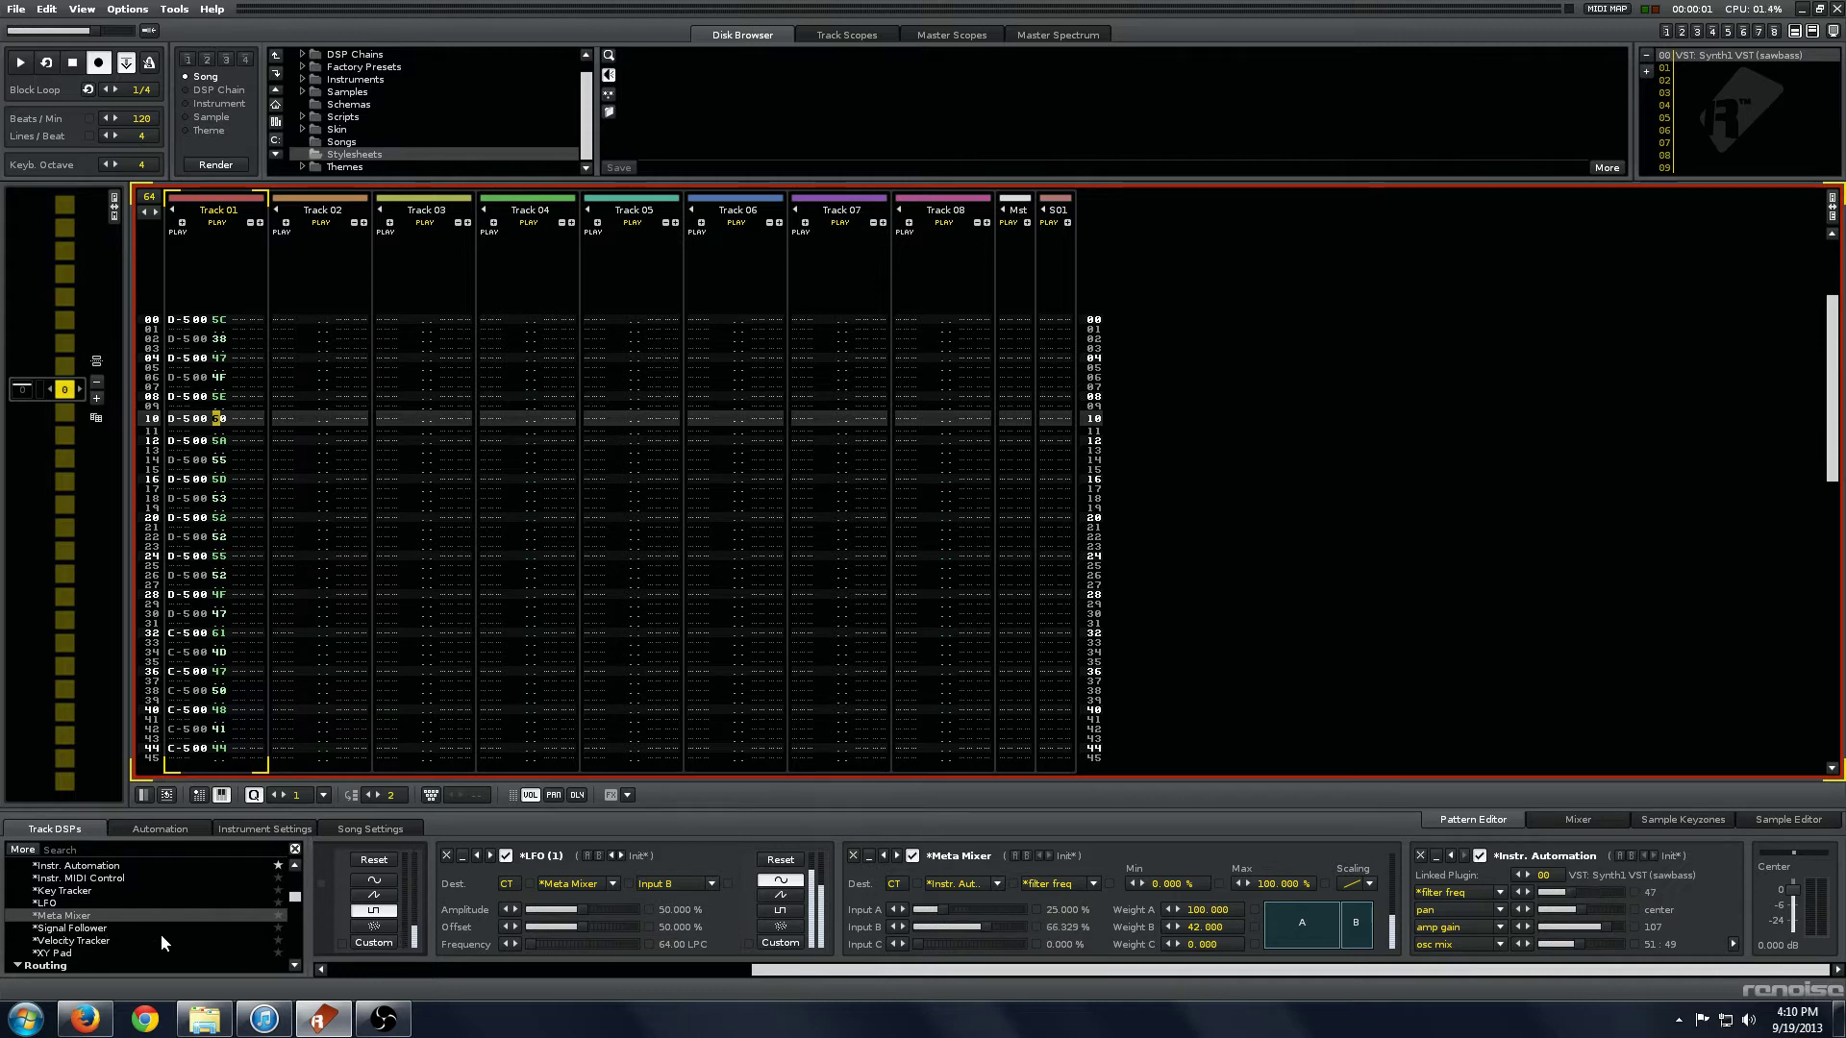
left_click_drag(794, 975, 334, 942)
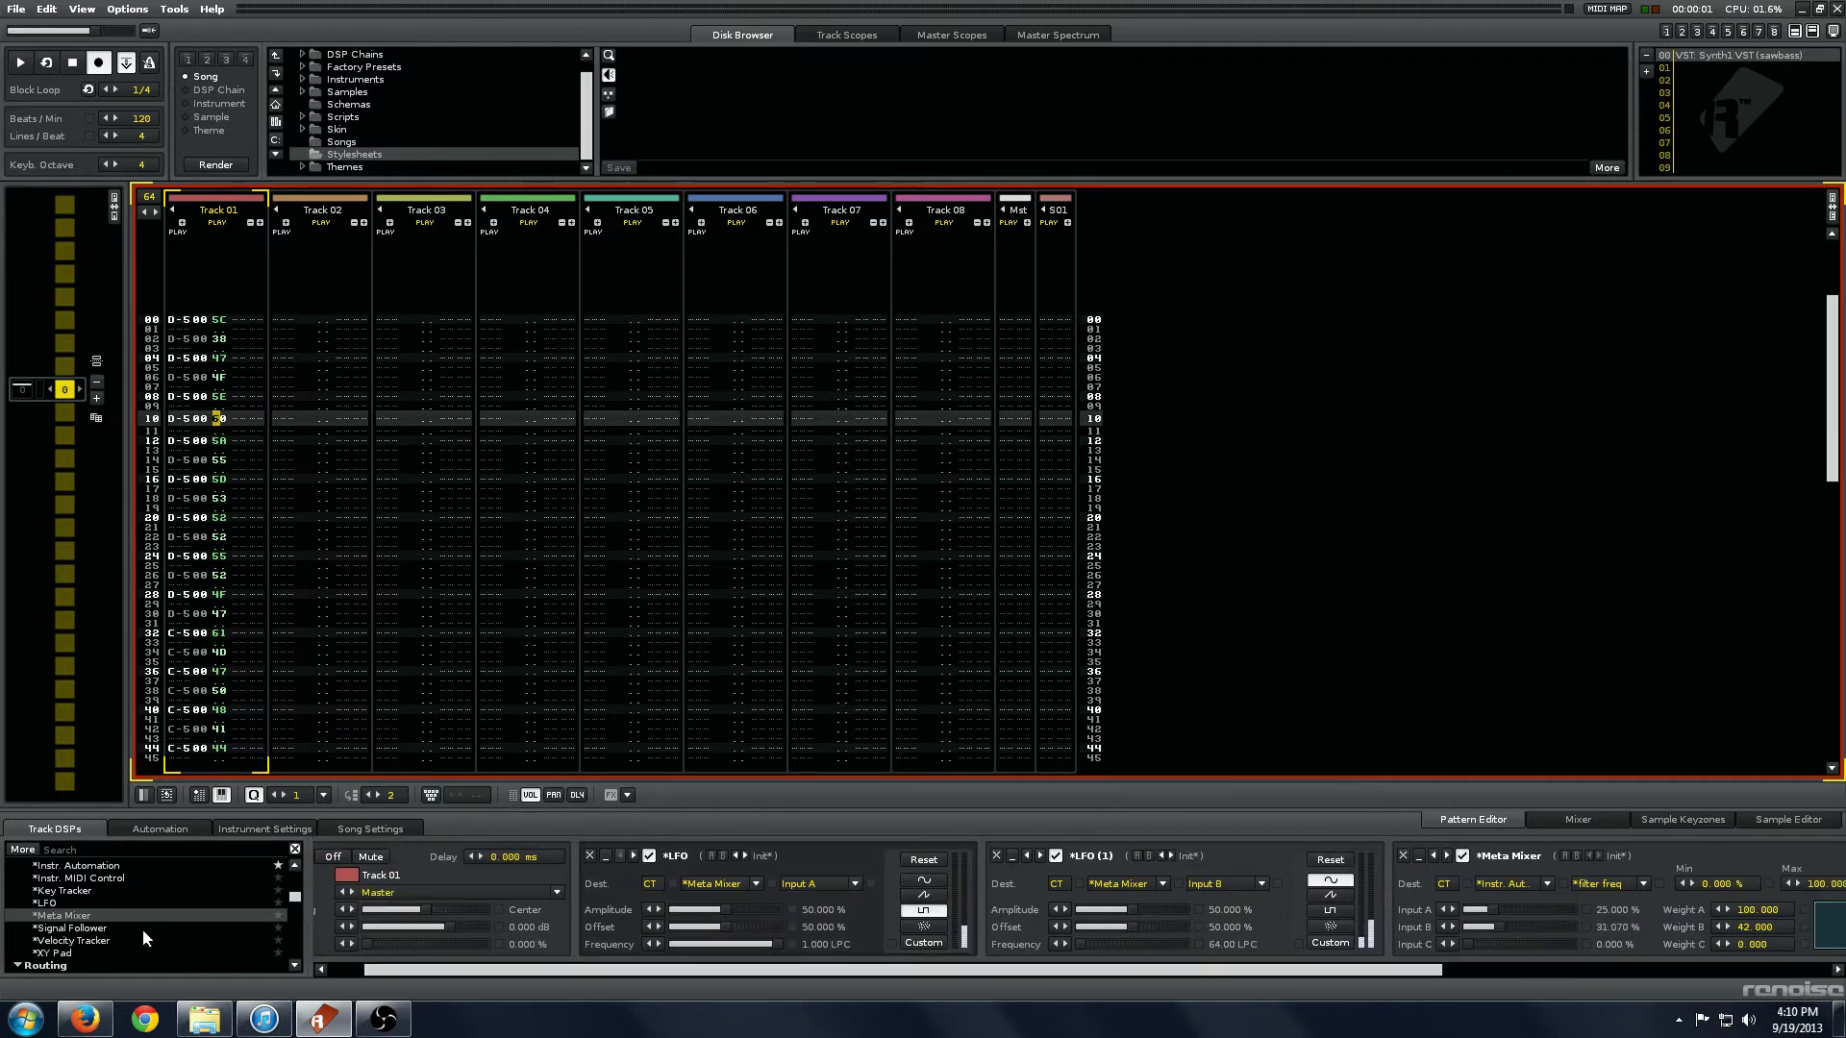
left_click_drag(117, 942, 694, 935)
left_click(707, 900)
left_click(753, 898)
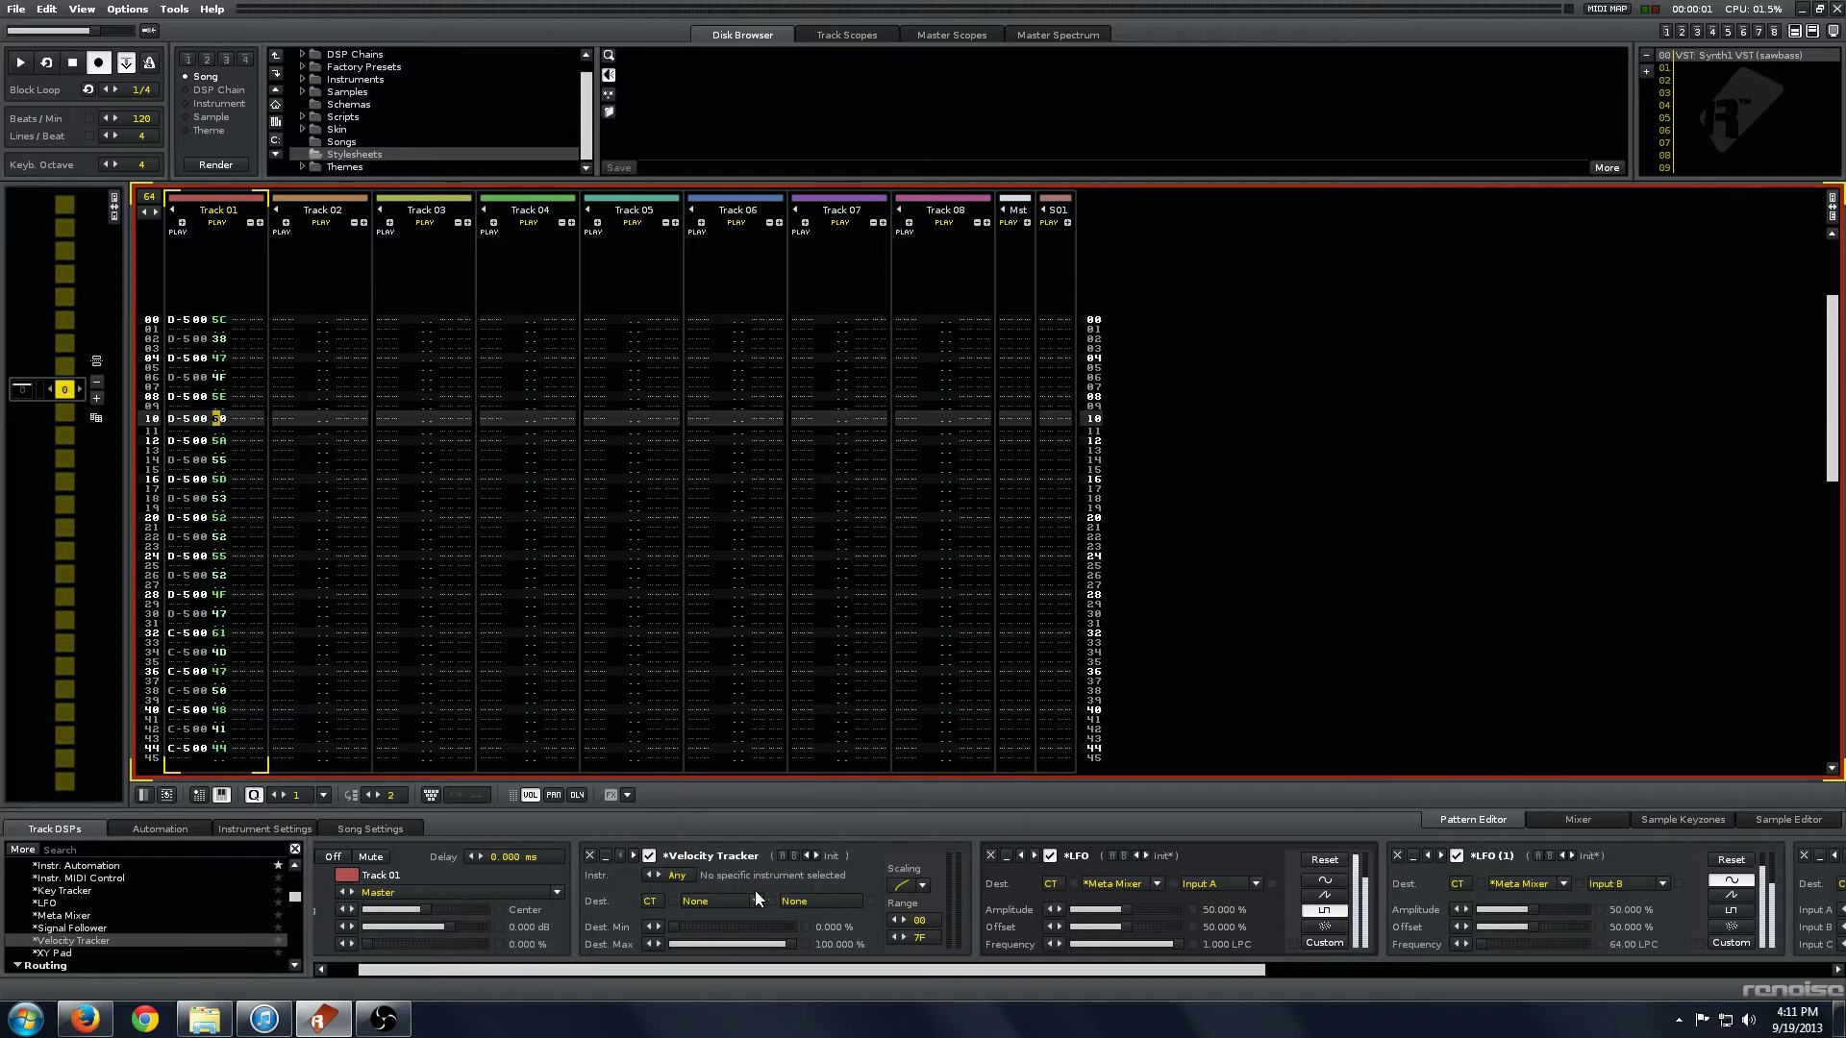
left_click(729, 901)
left_click(728, 871)
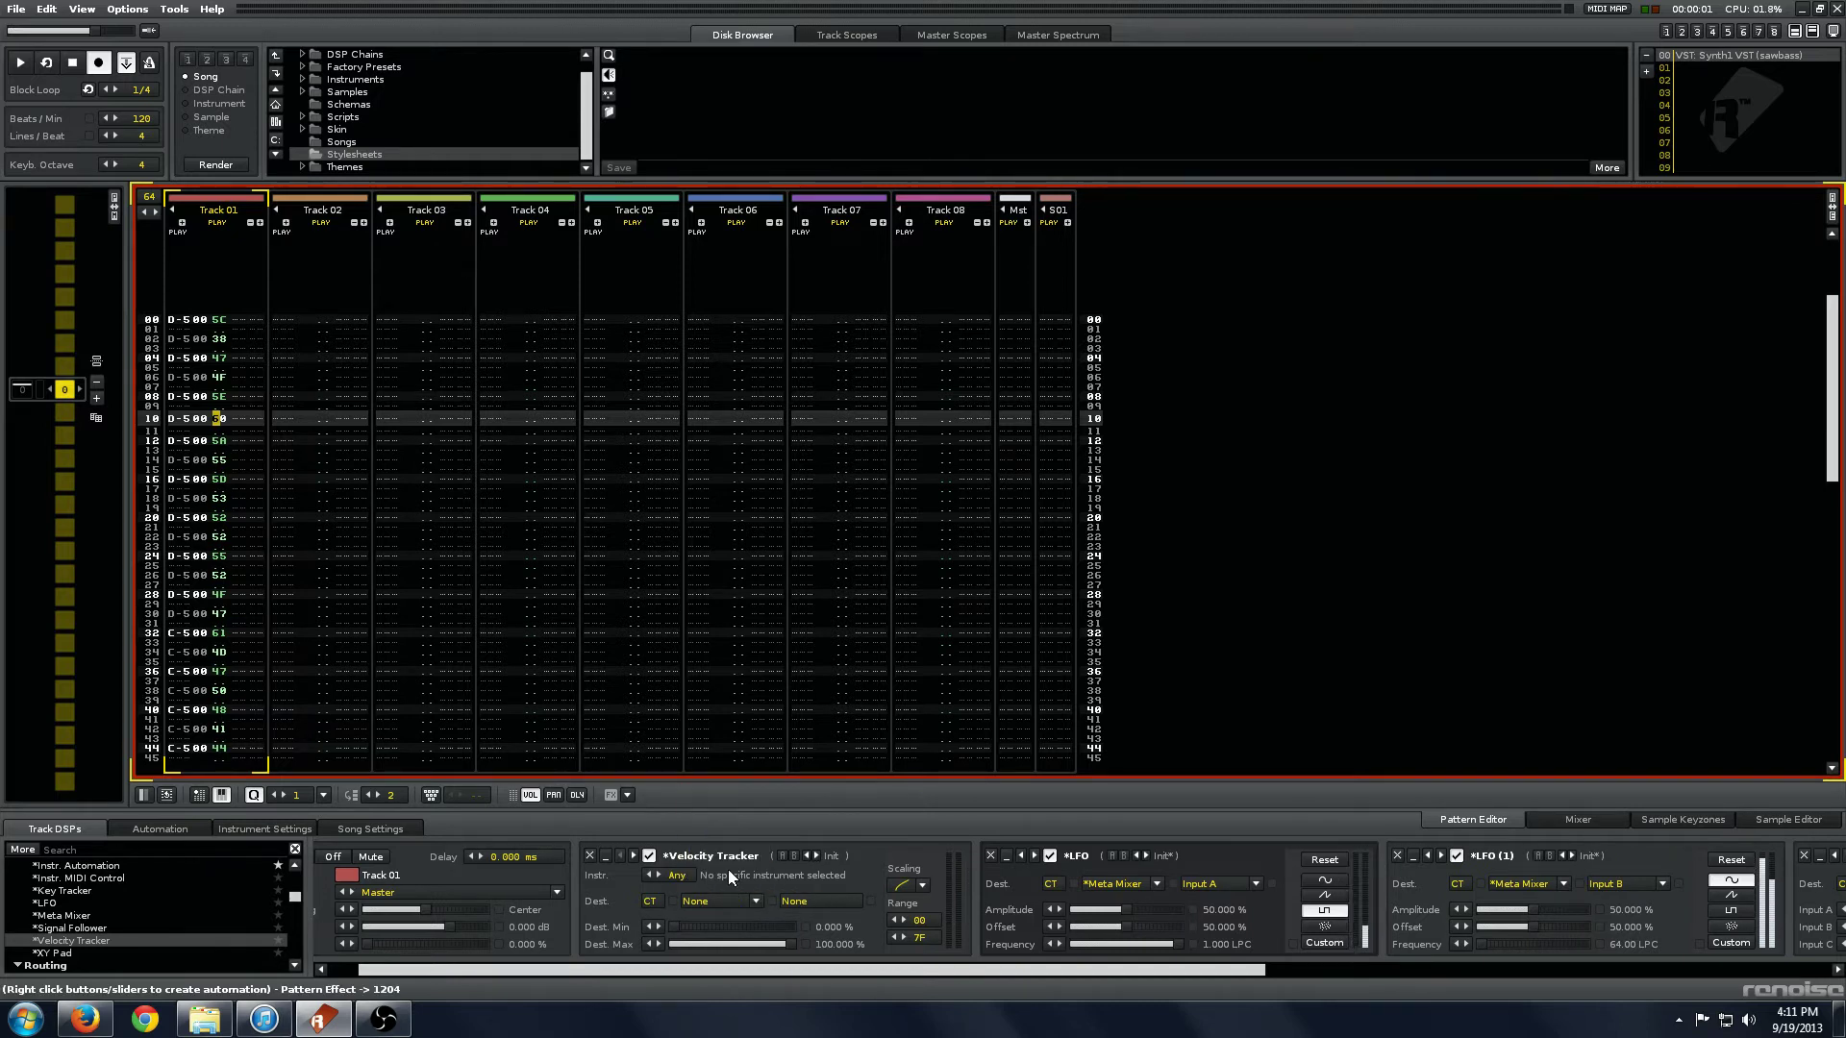
left_click(808, 901)
left_click(834, 839)
- Raise Meta Mixer Weight C to 65 and play the pattern
left_click_drag(859, 967, 1260, 967)
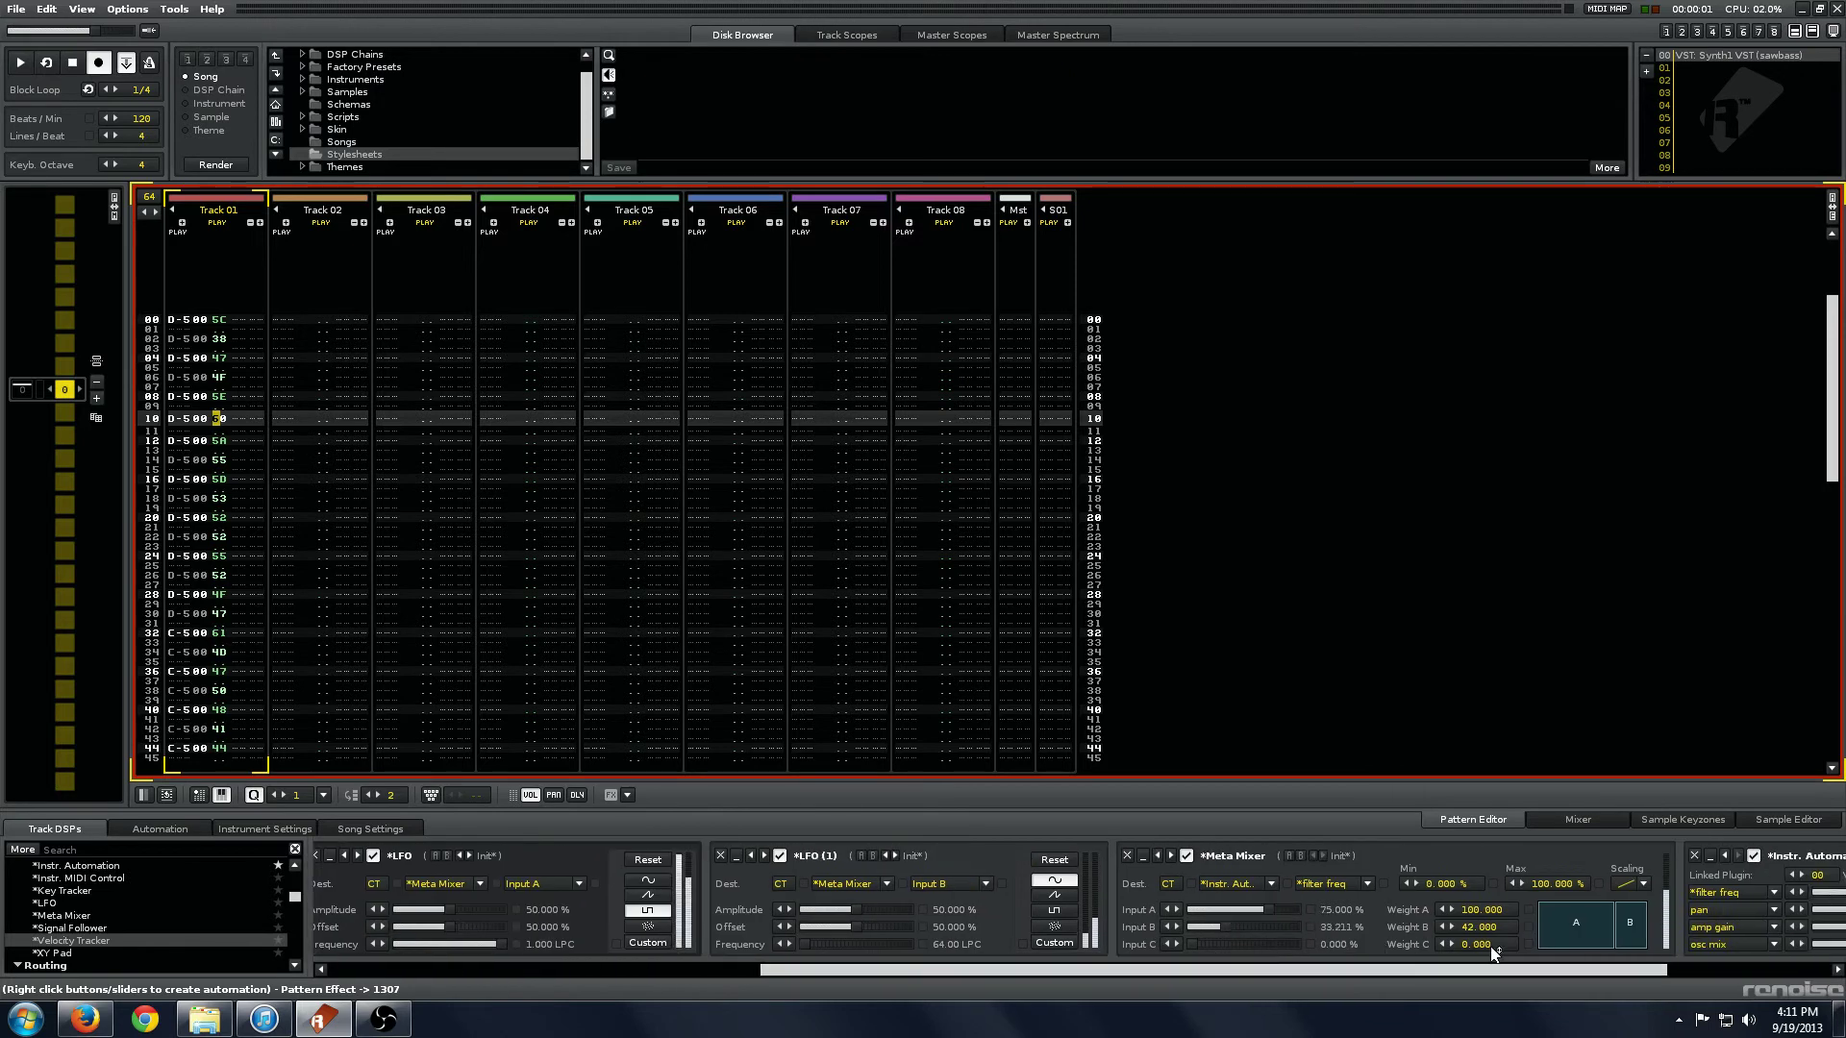
mouse_move(1491, 947)
left_mouse_down()
mouse_move(1491, 904)
mouse_move(1491, 919)
left_mouse_up()
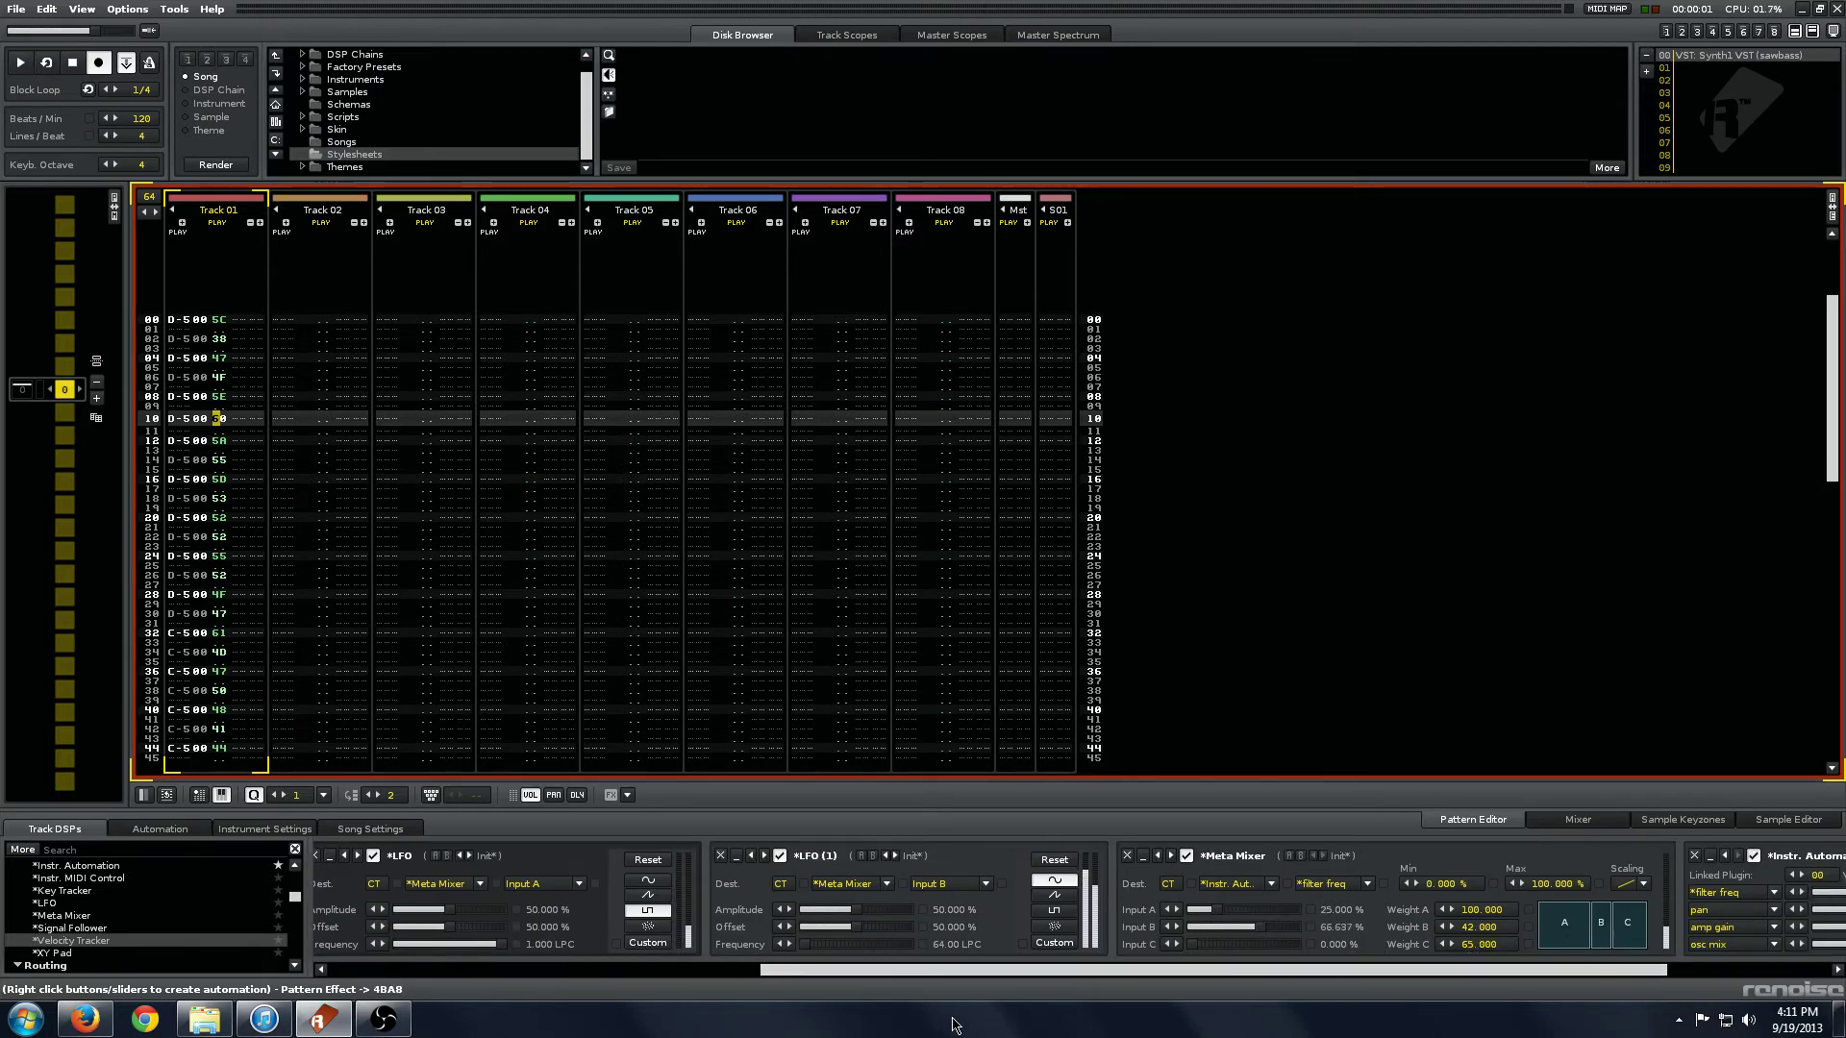
scroll(966, 976, "right", 4)
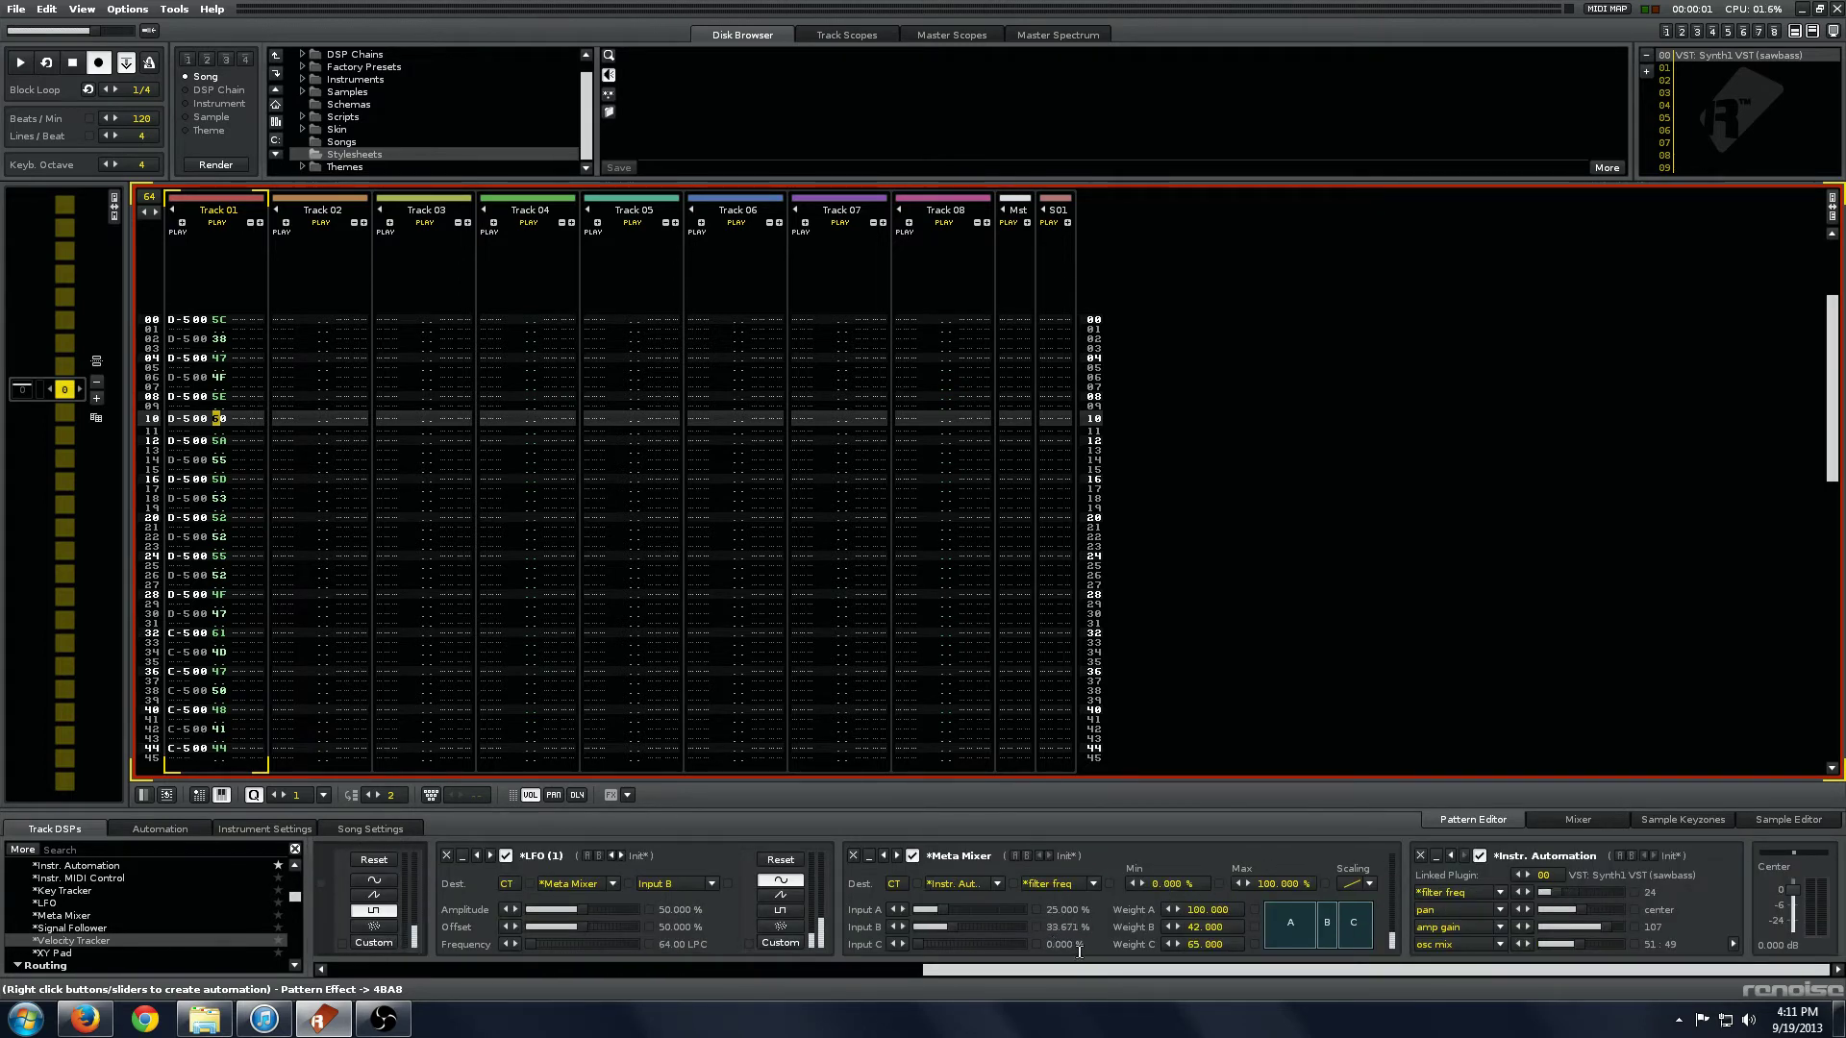
key("space")
scroll(929, 978, "left", 2)
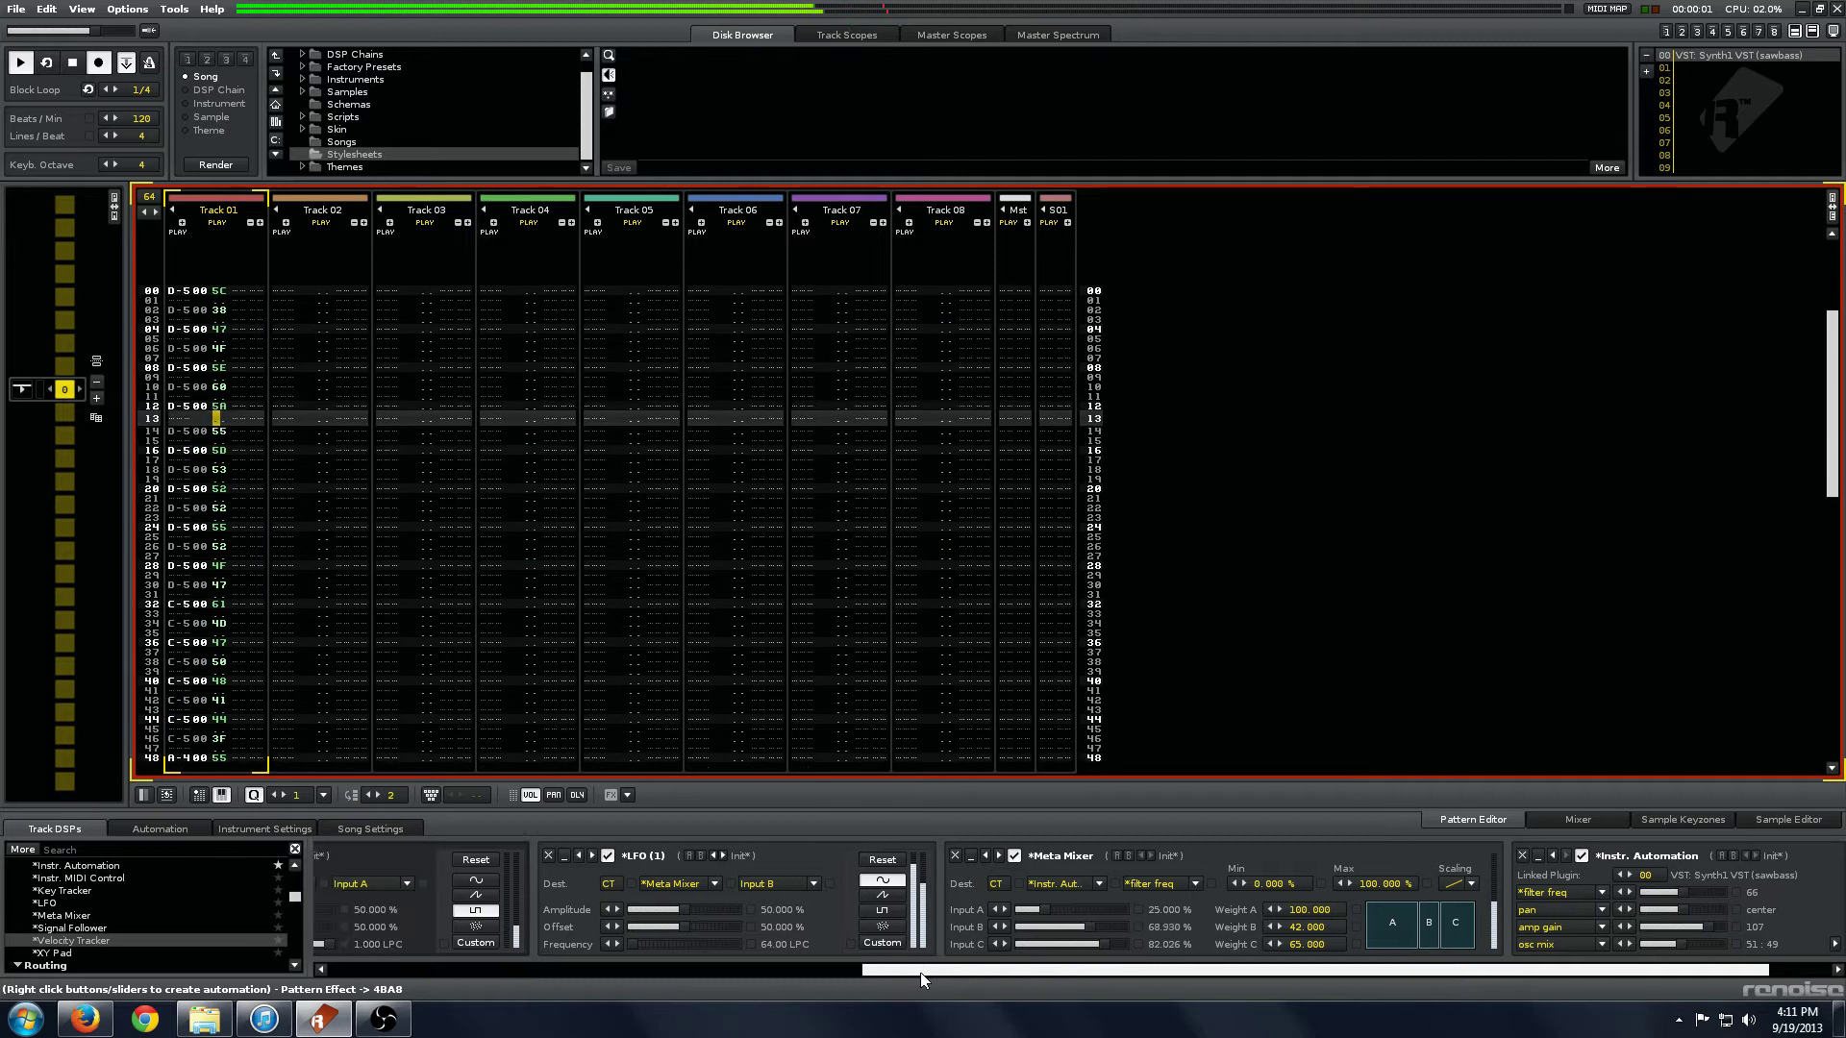
scroll(921, 978, "left", 2)
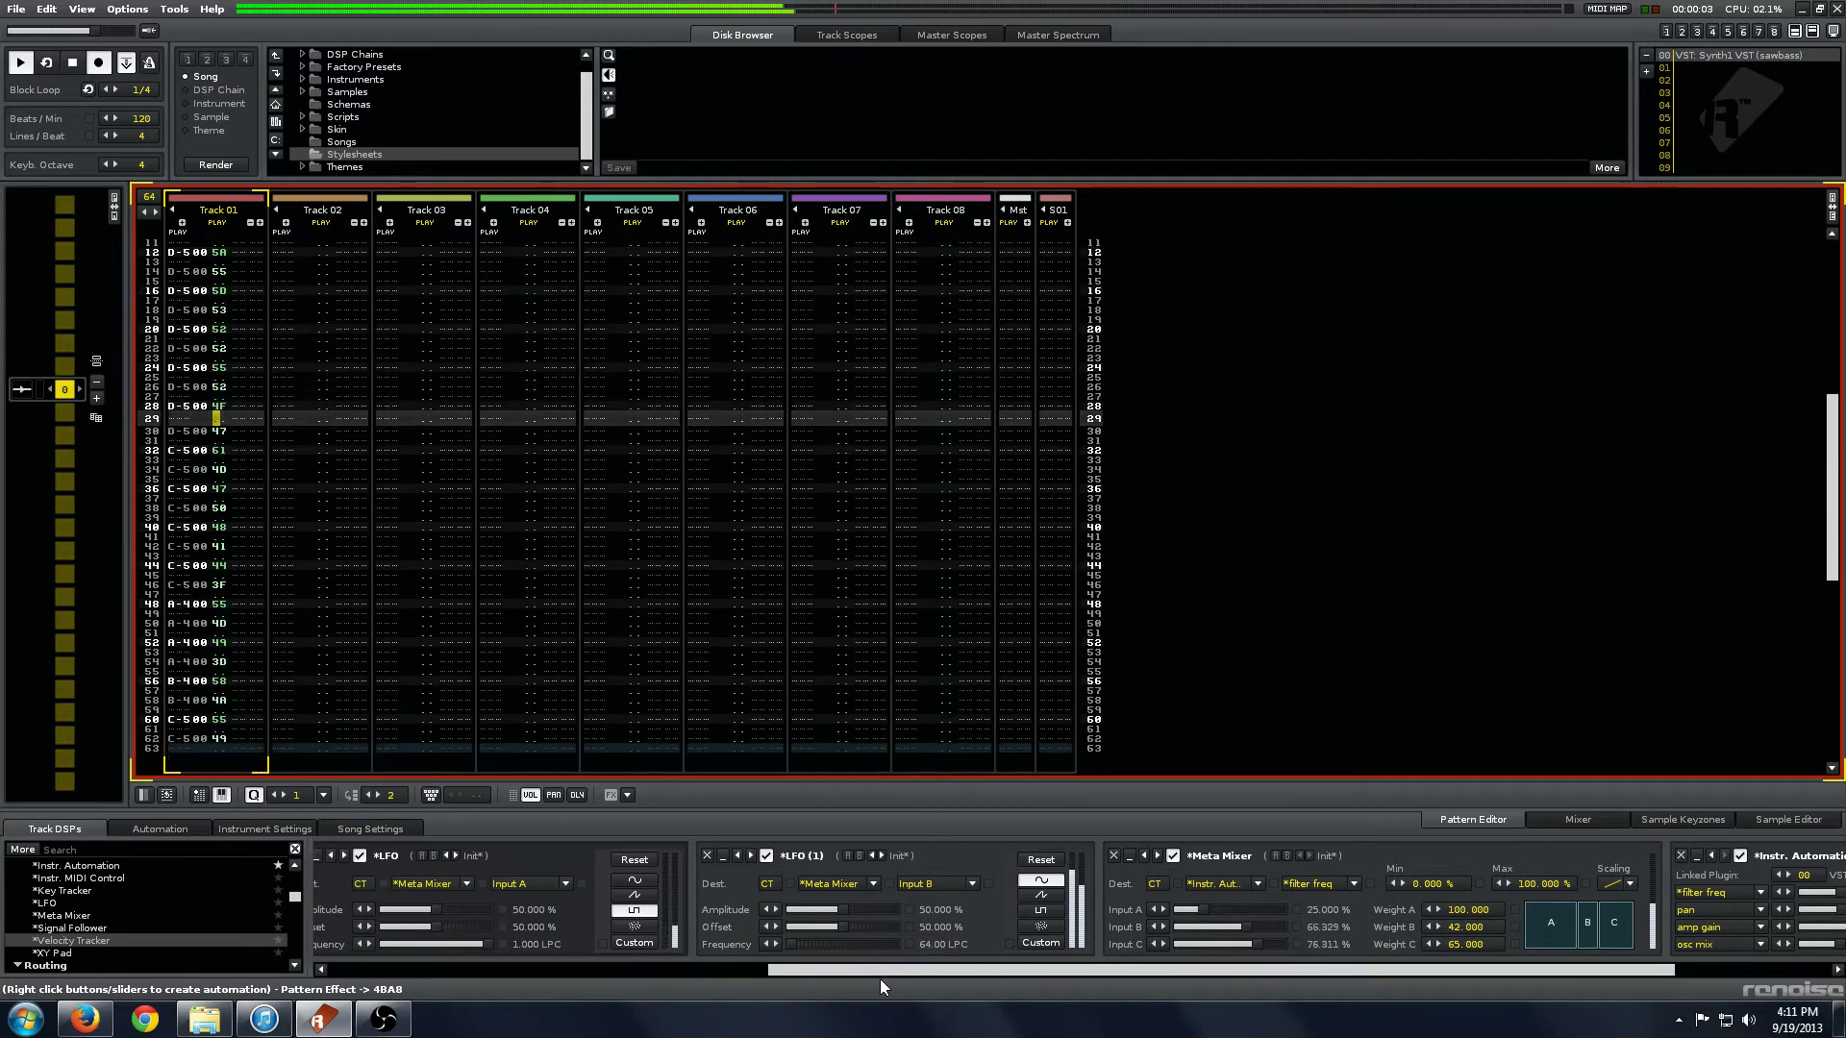
scroll(880, 978, "left", 2)
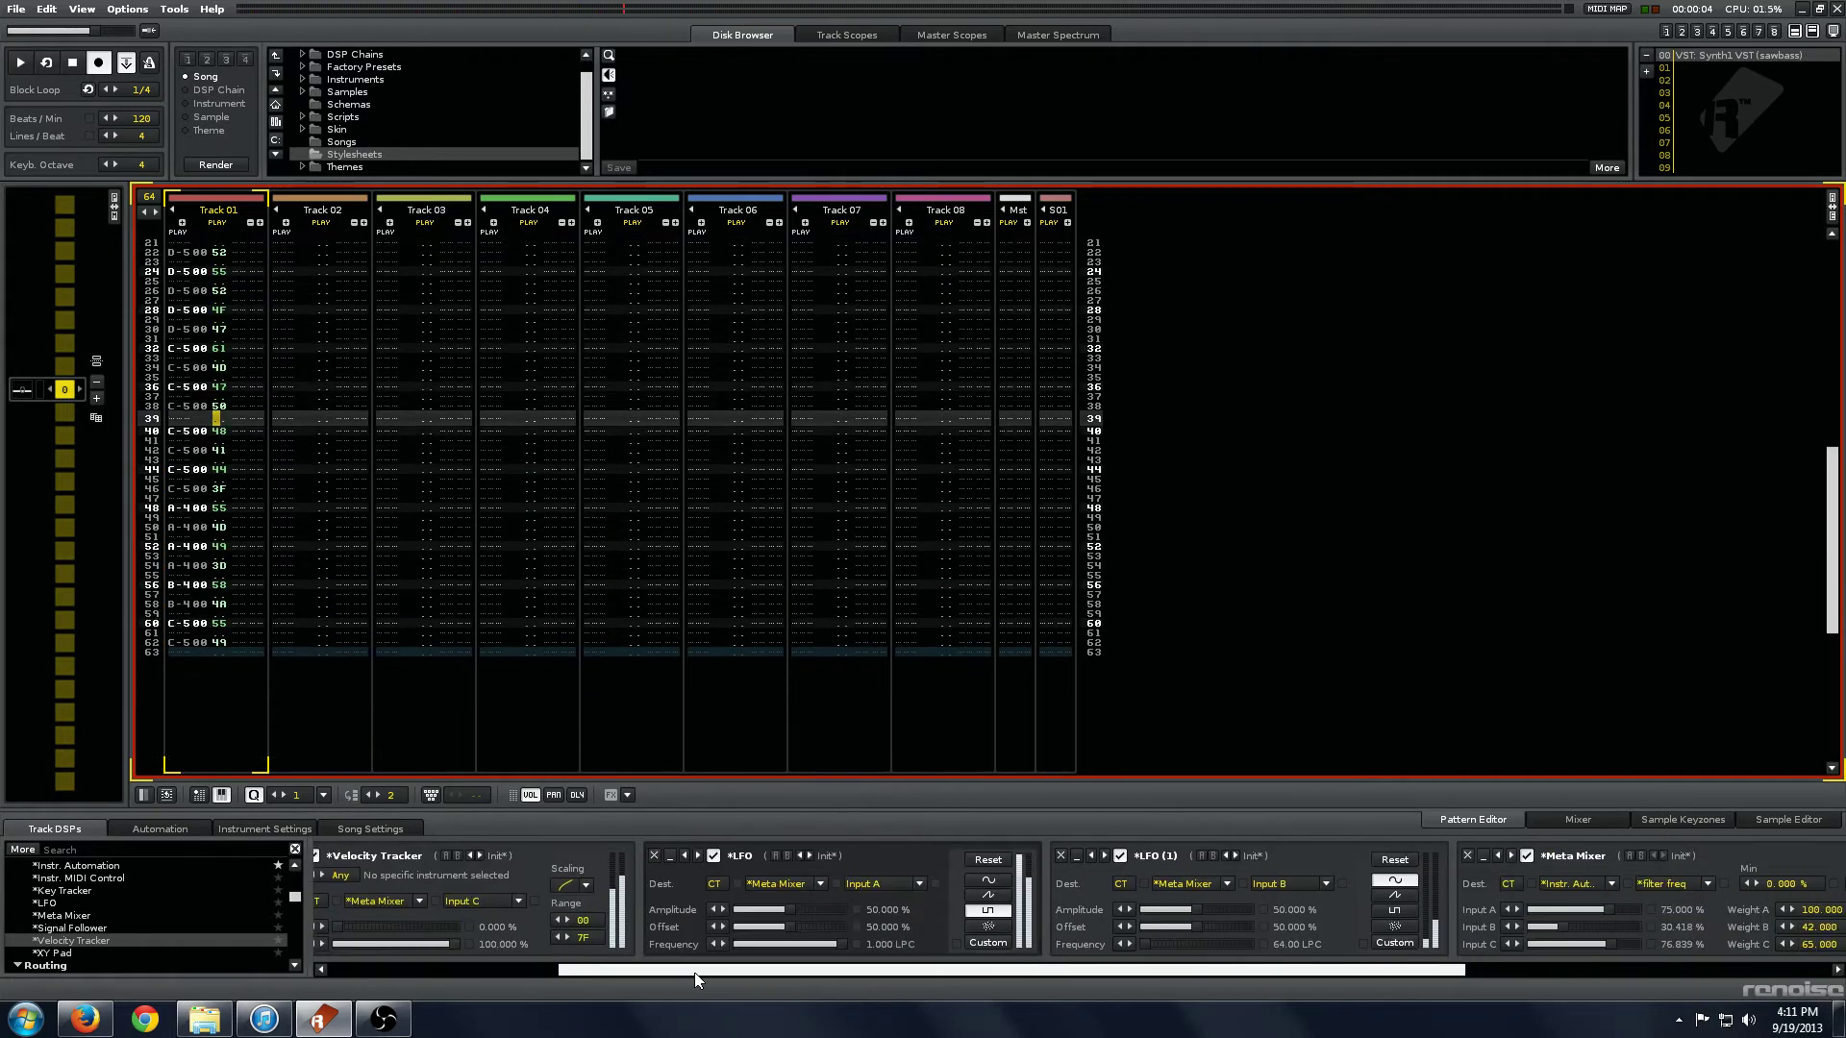
- Add a Hydra device after the Meta Mixer in Track 01's DSP chain
left_click_drag(698, 980, 1228, 980)
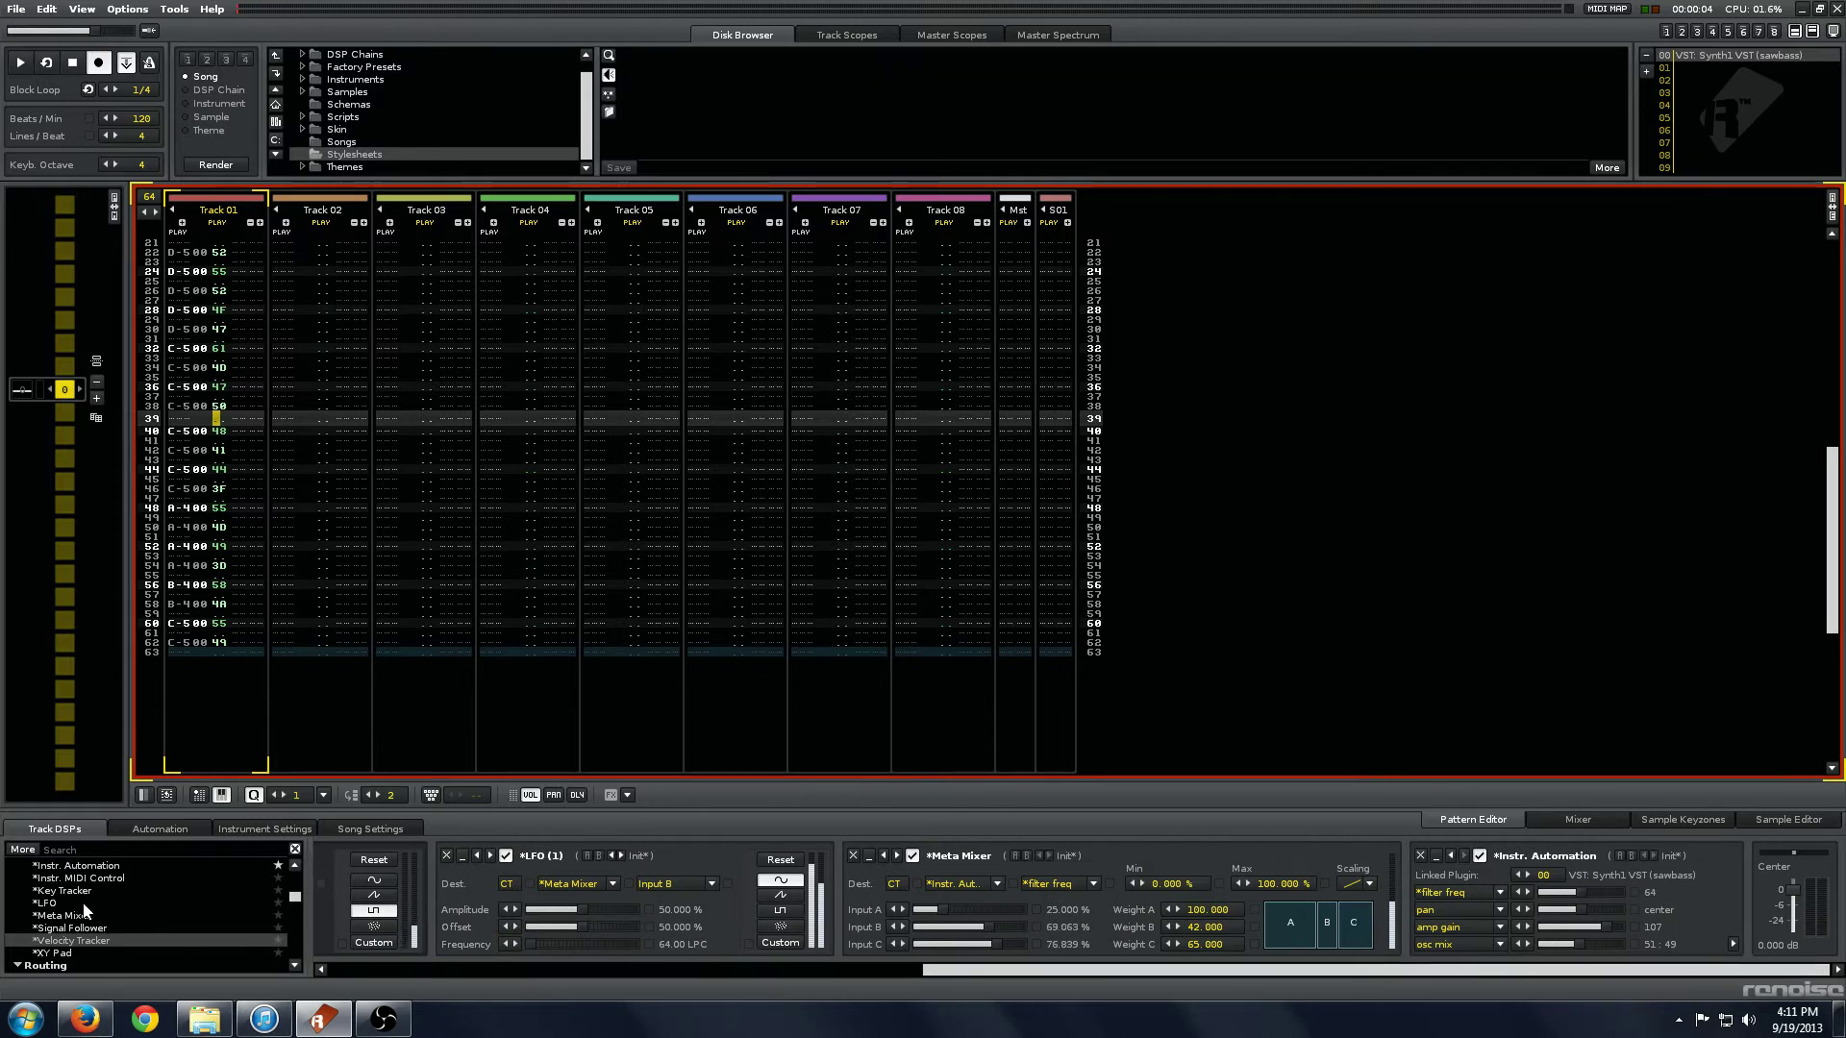
scroll(82, 902, "up", 3)
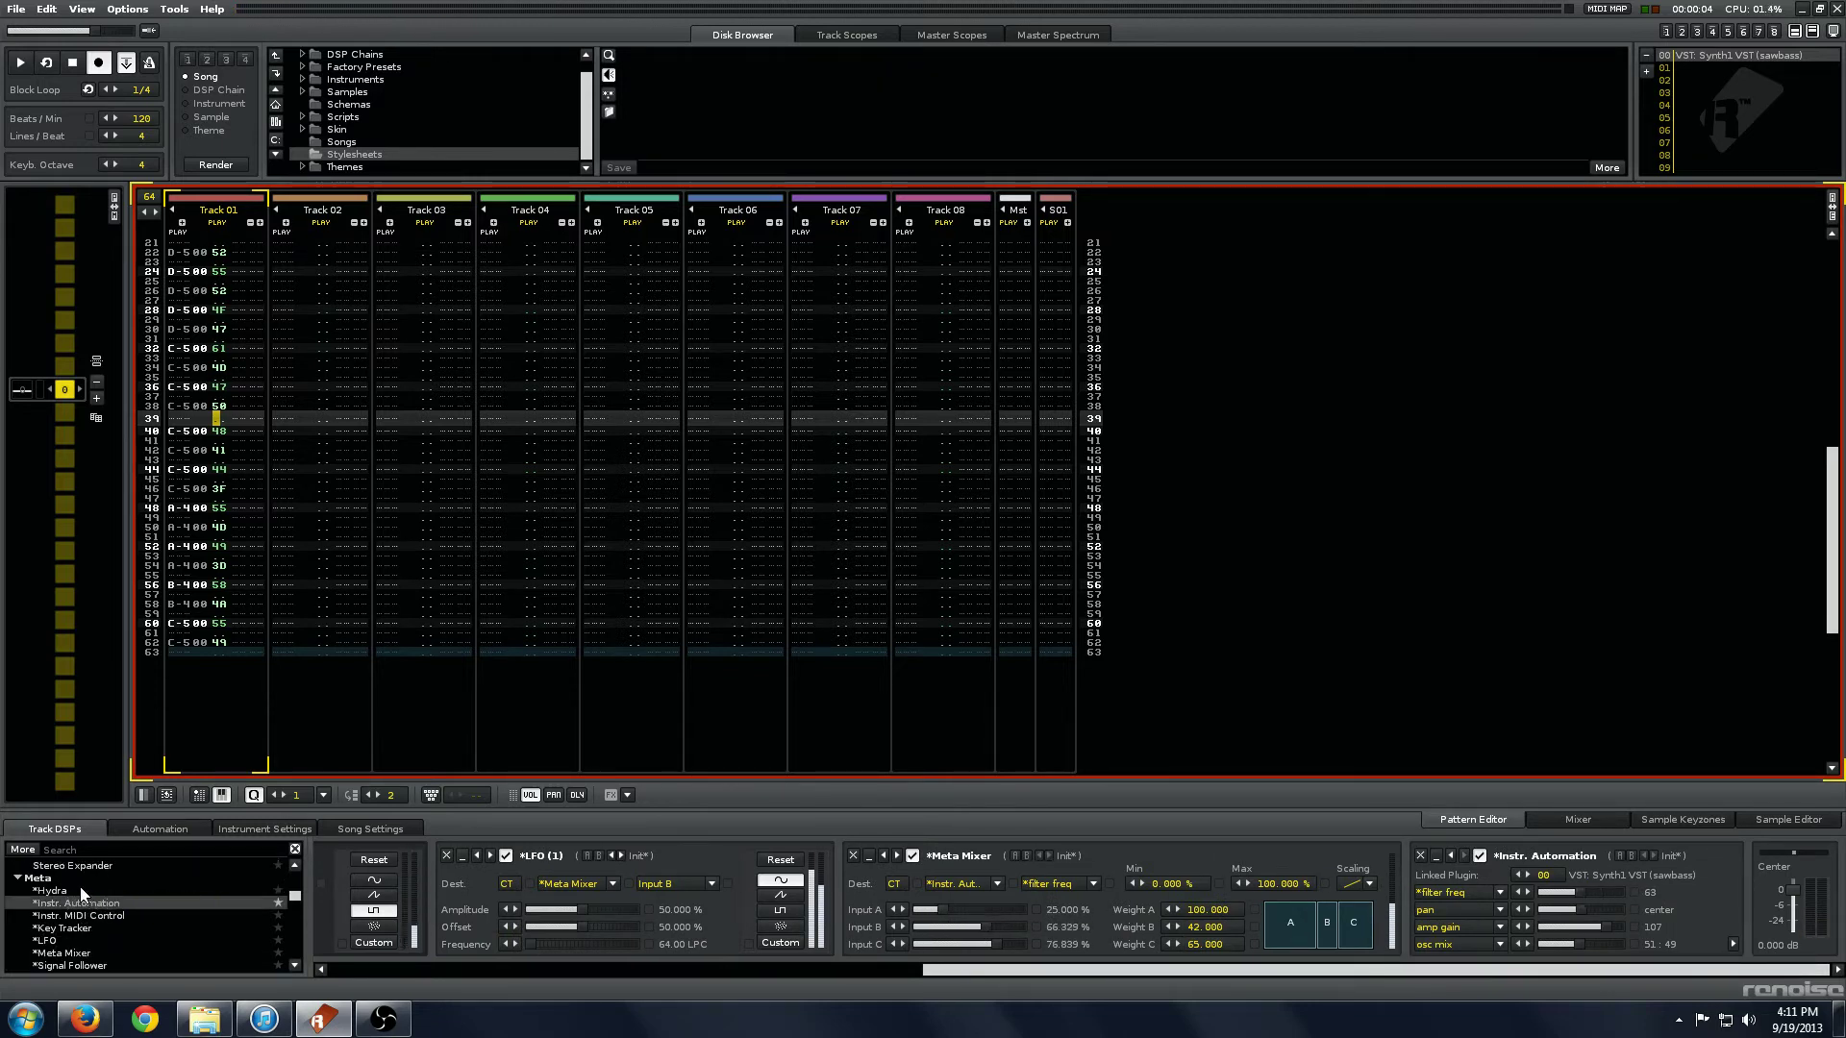
left_click_drag(83, 892, 1712, 977)
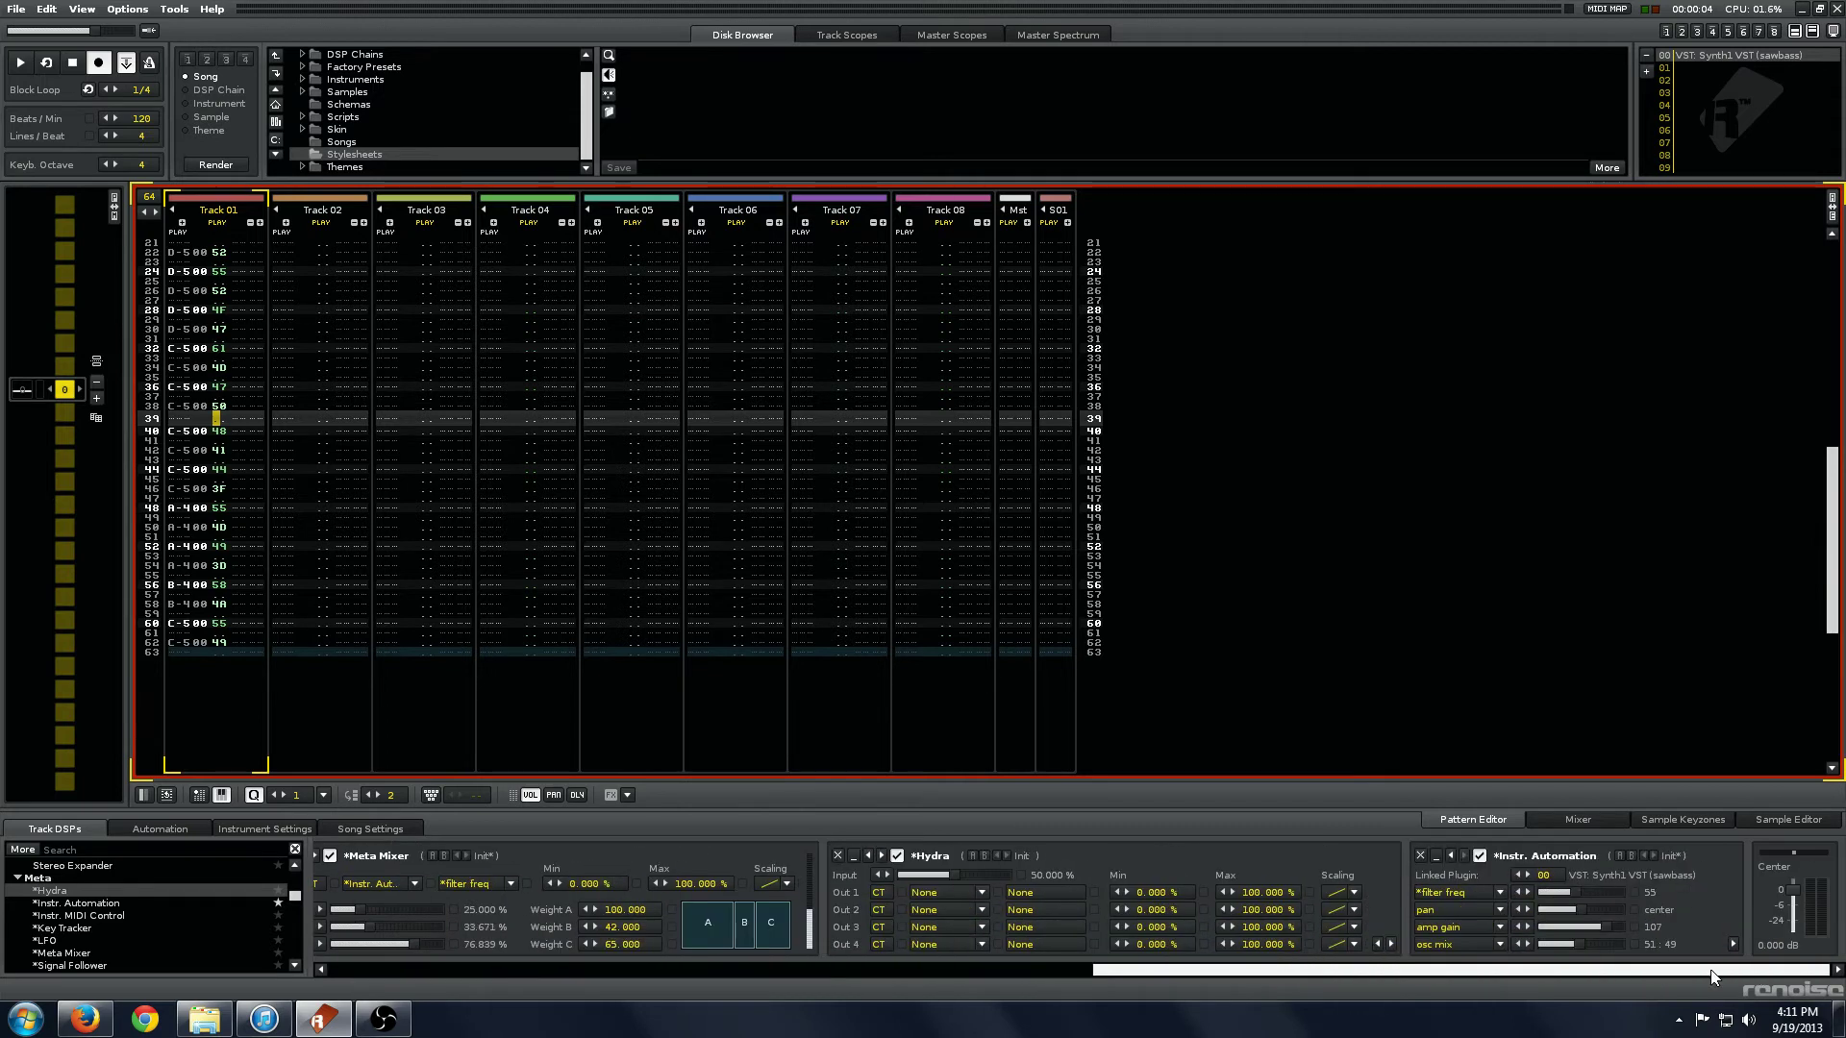
- Set the Meta Mixer's destination to Hydra > Input instead of filter freq
left_click(498, 890)
left_click(388, 881)
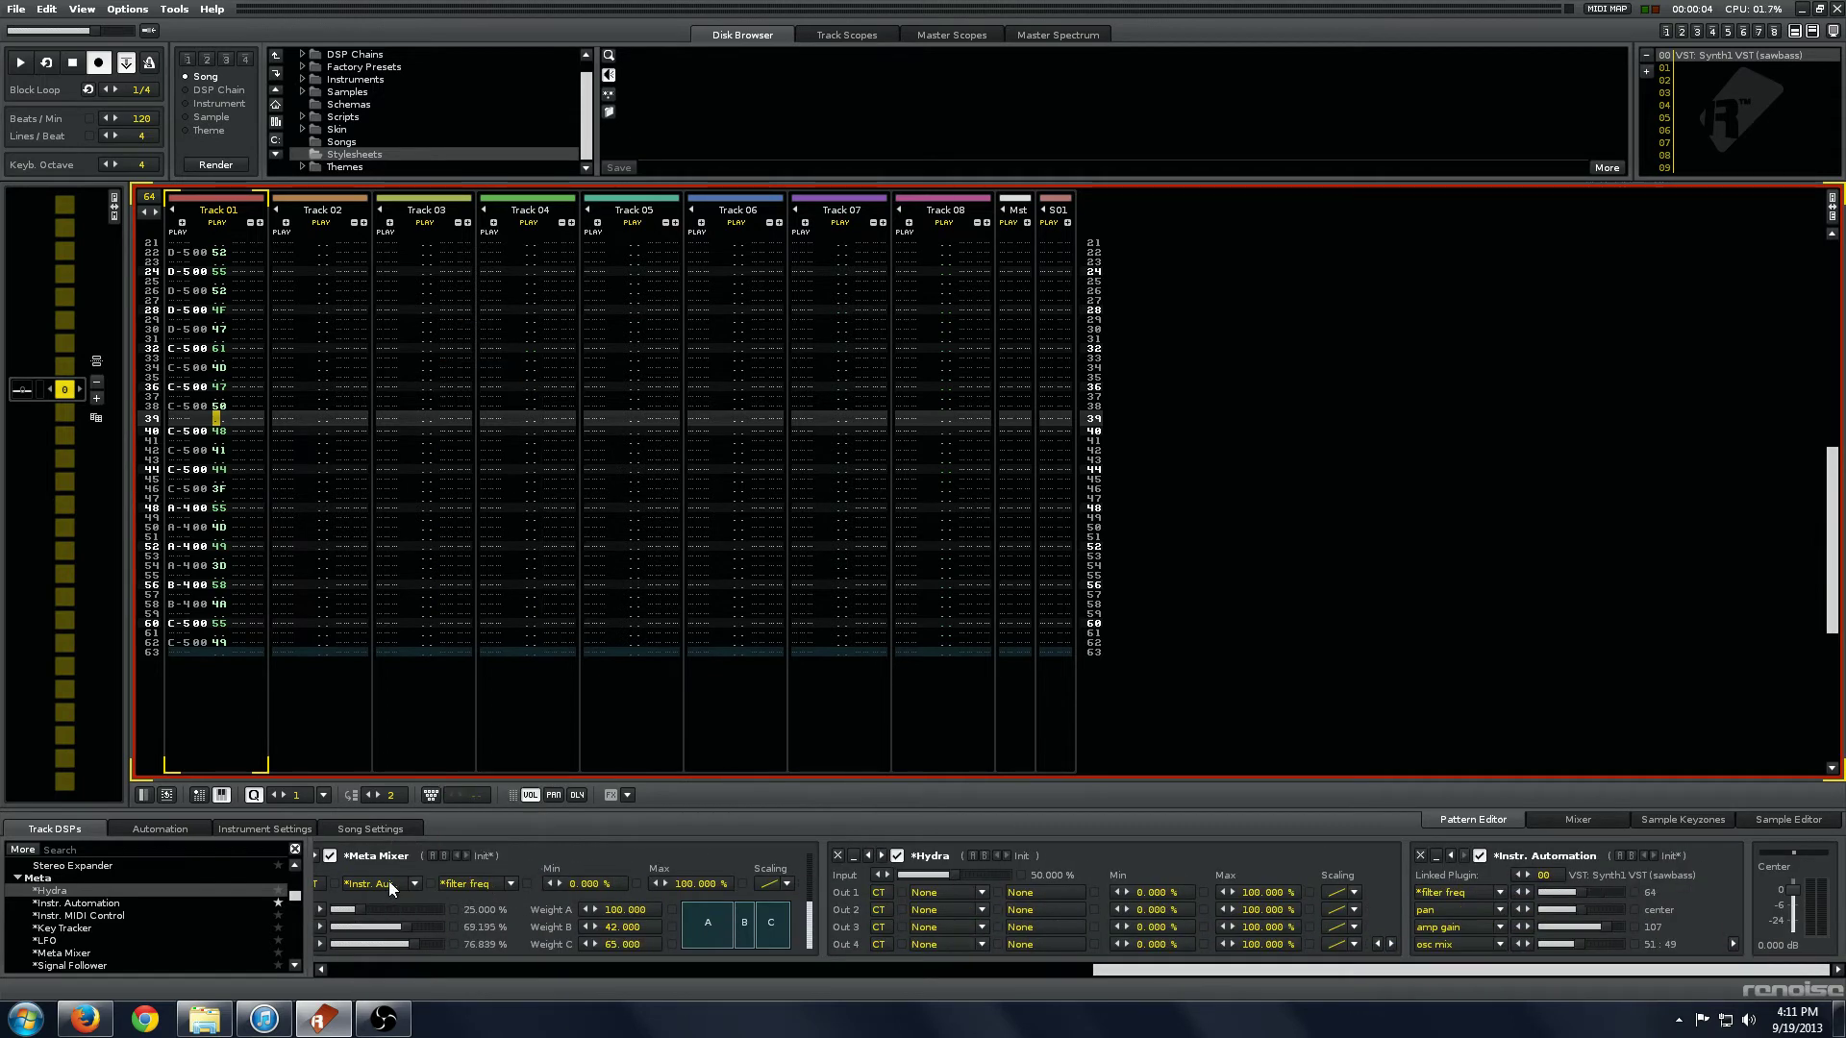
left_click(389, 880)
left_click(400, 854)
left_click(477, 885)
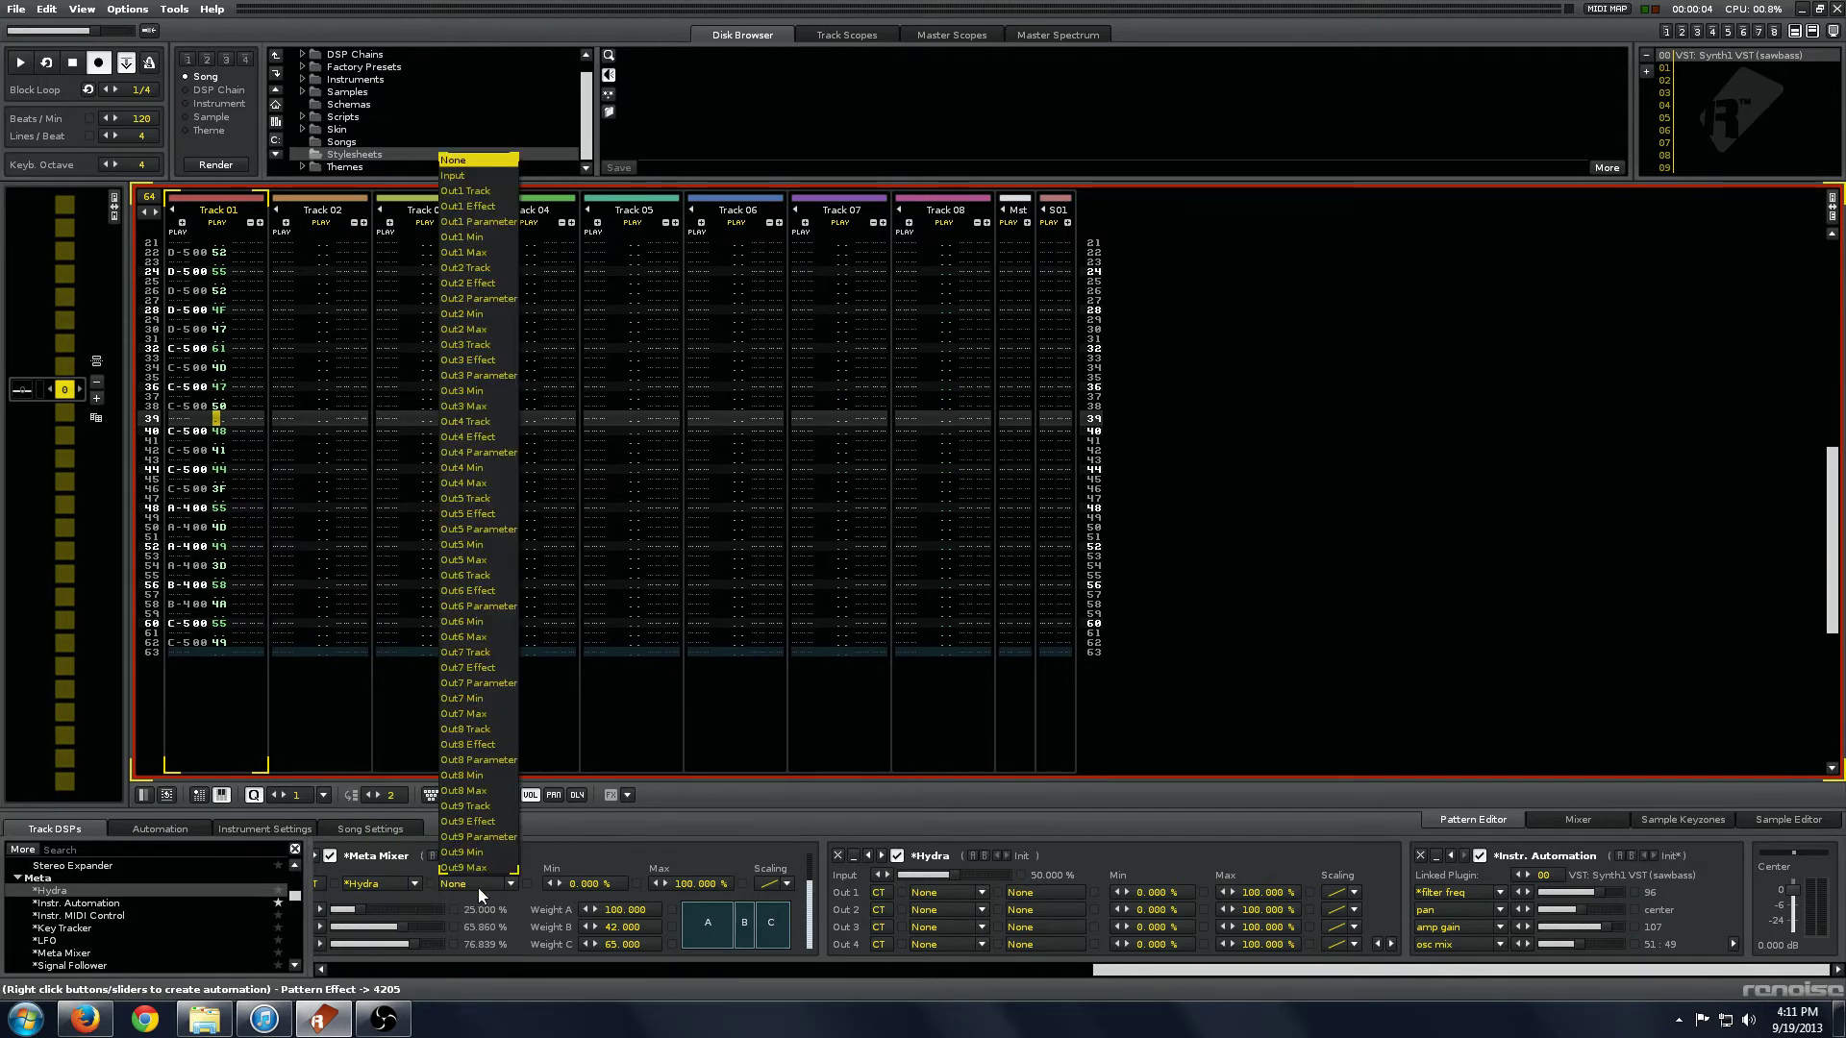
left_click(468, 177)
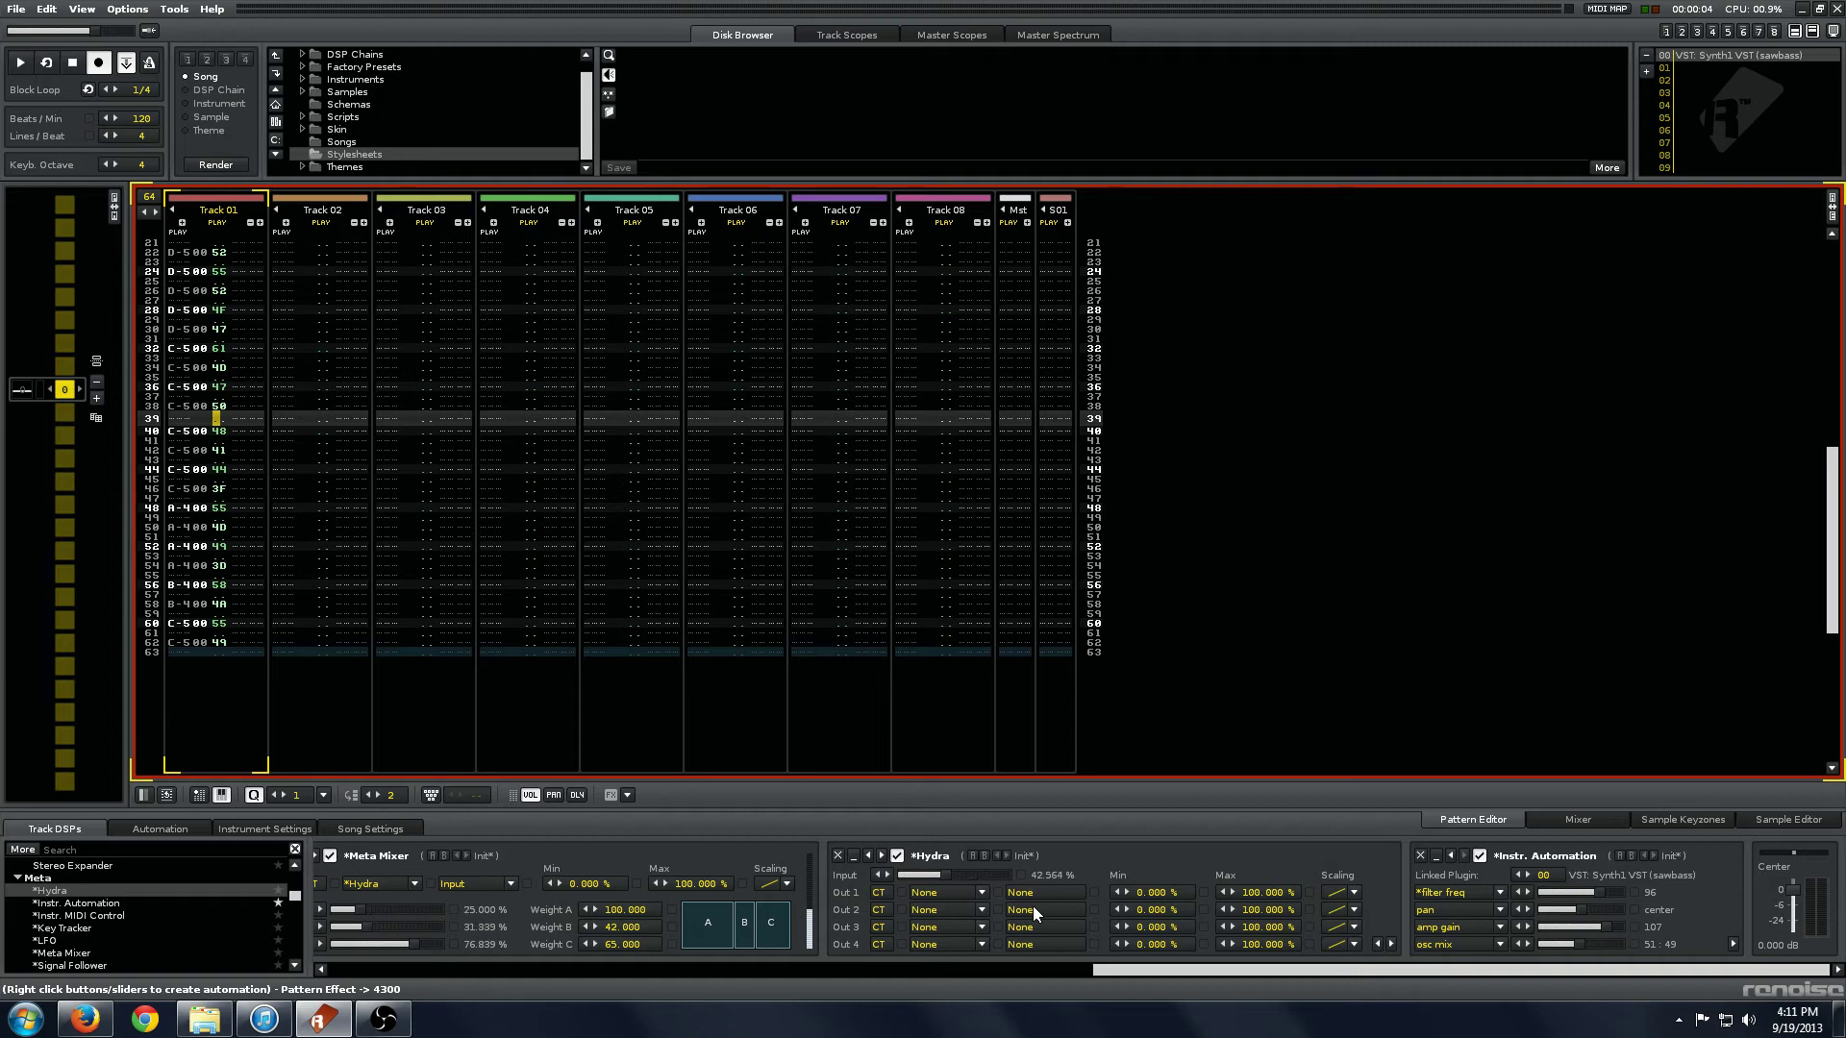
- Route Hydra Out 1 to Instr. Automation filter freq and Out 2 to amp gain
left_click(923, 890)
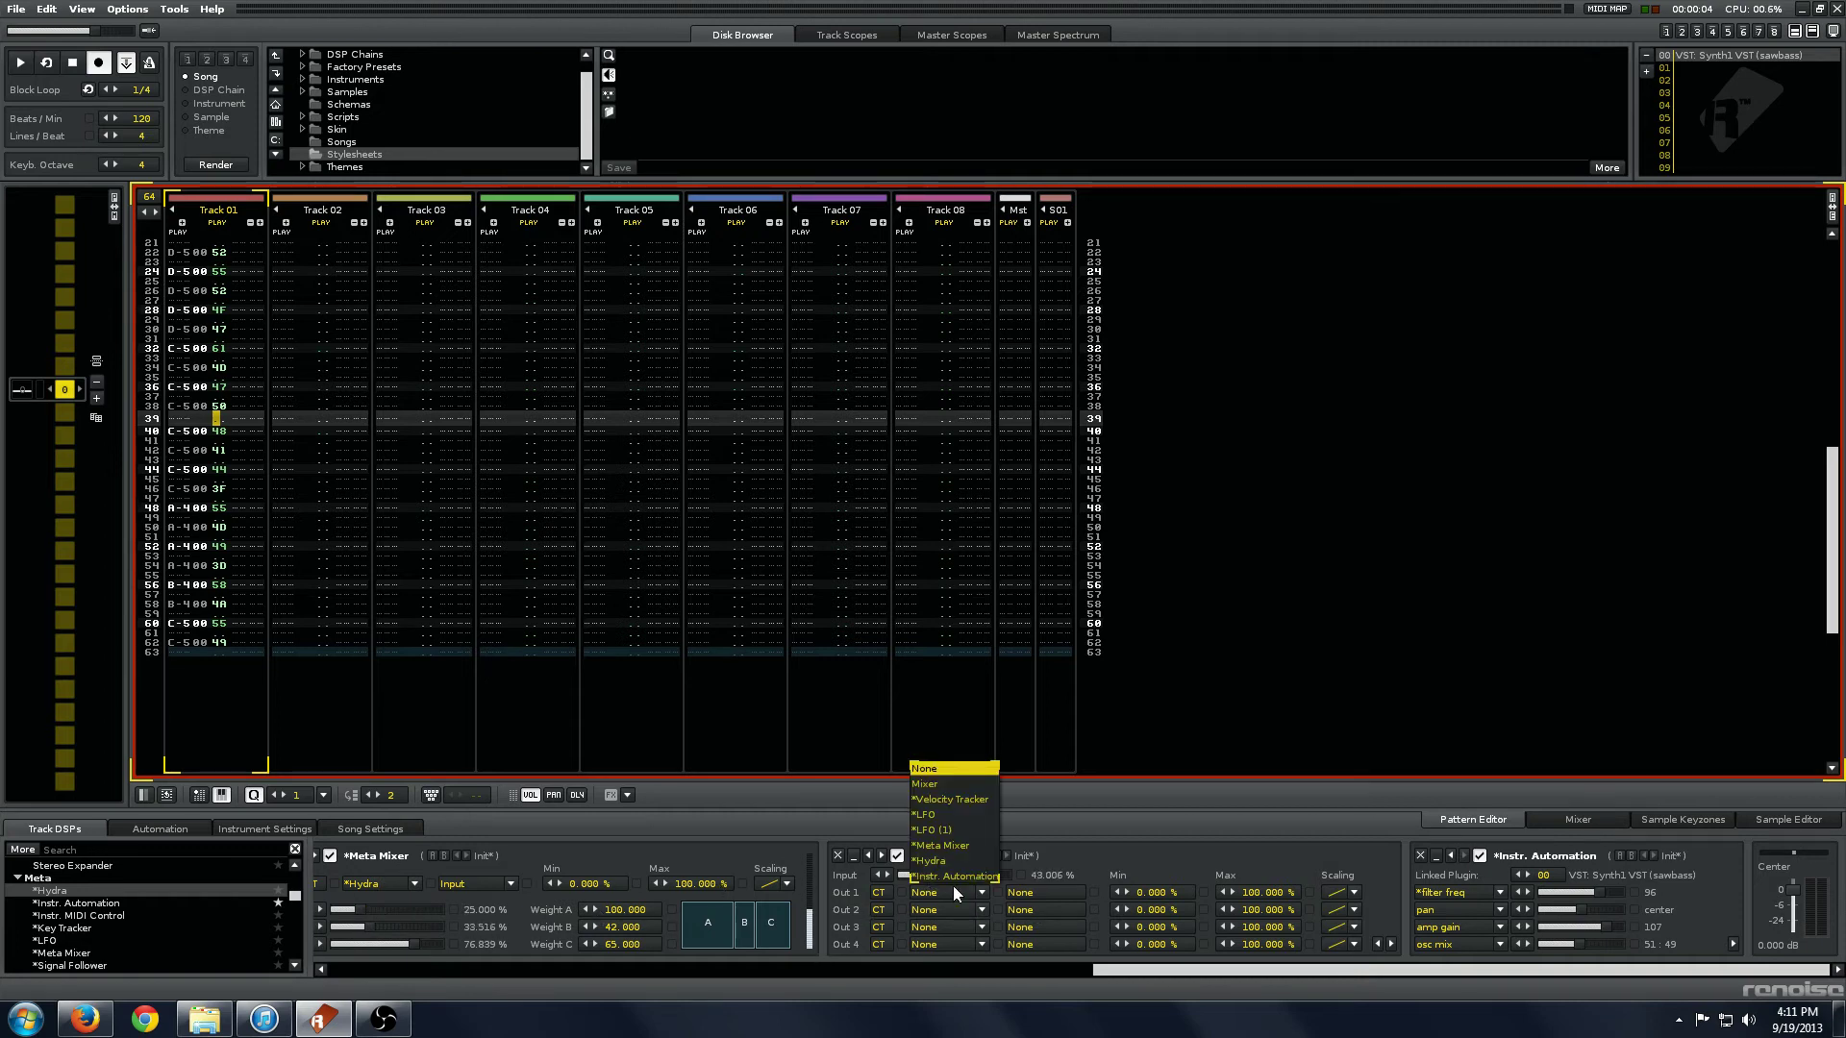
left_click(957, 869)
left_click(1027, 893)
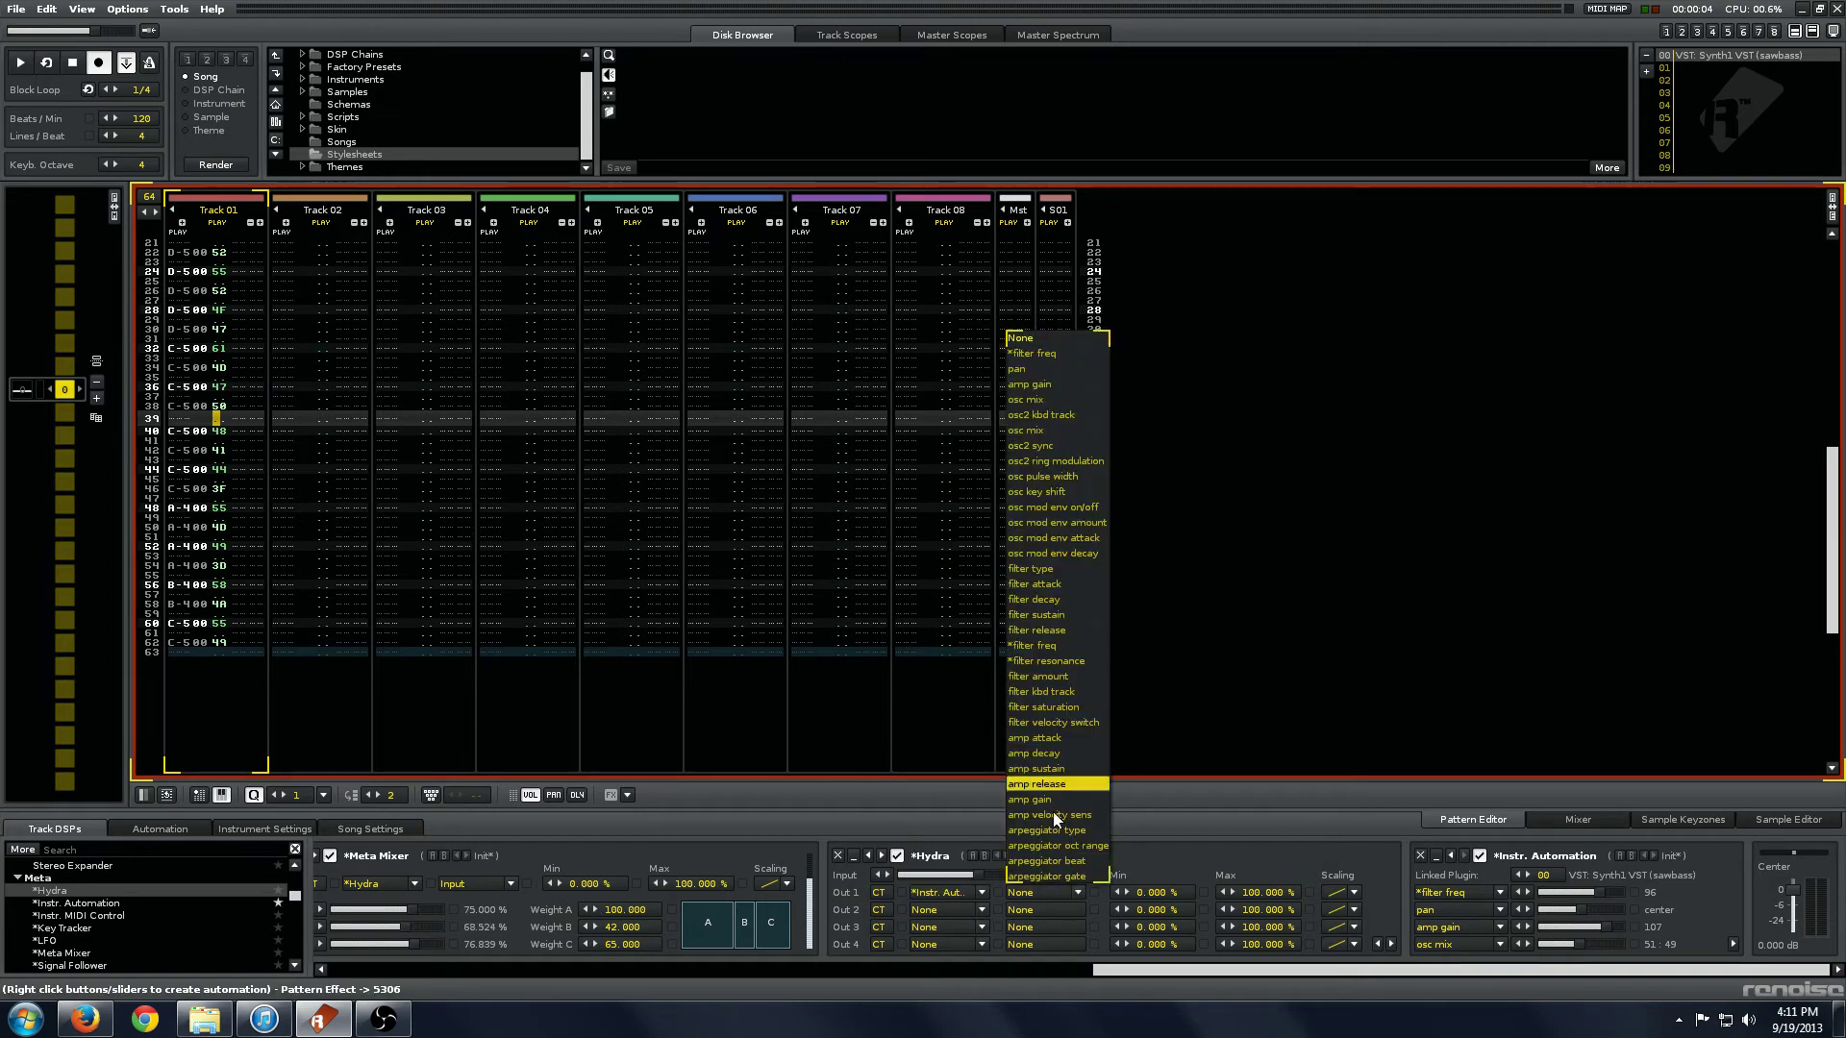
left_click(1056, 354)
left_click(935, 909)
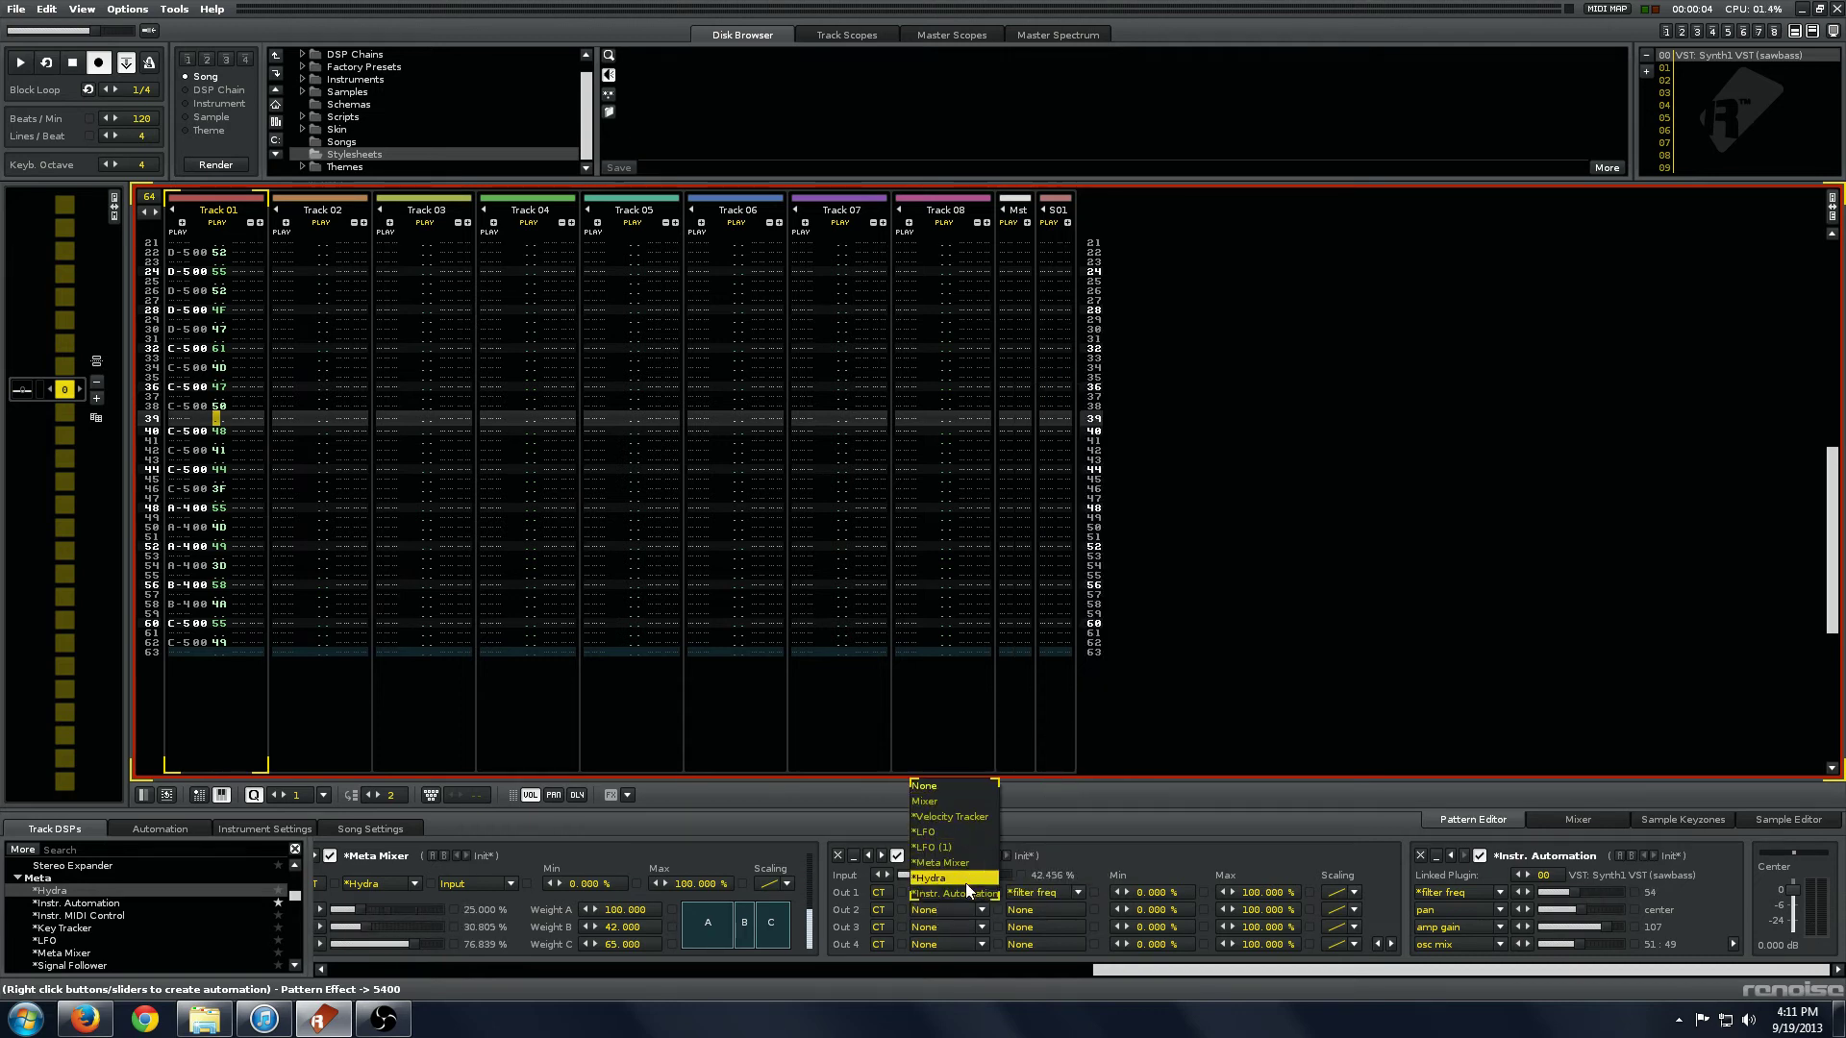
left_click(957, 882)
left_click(1068, 909)
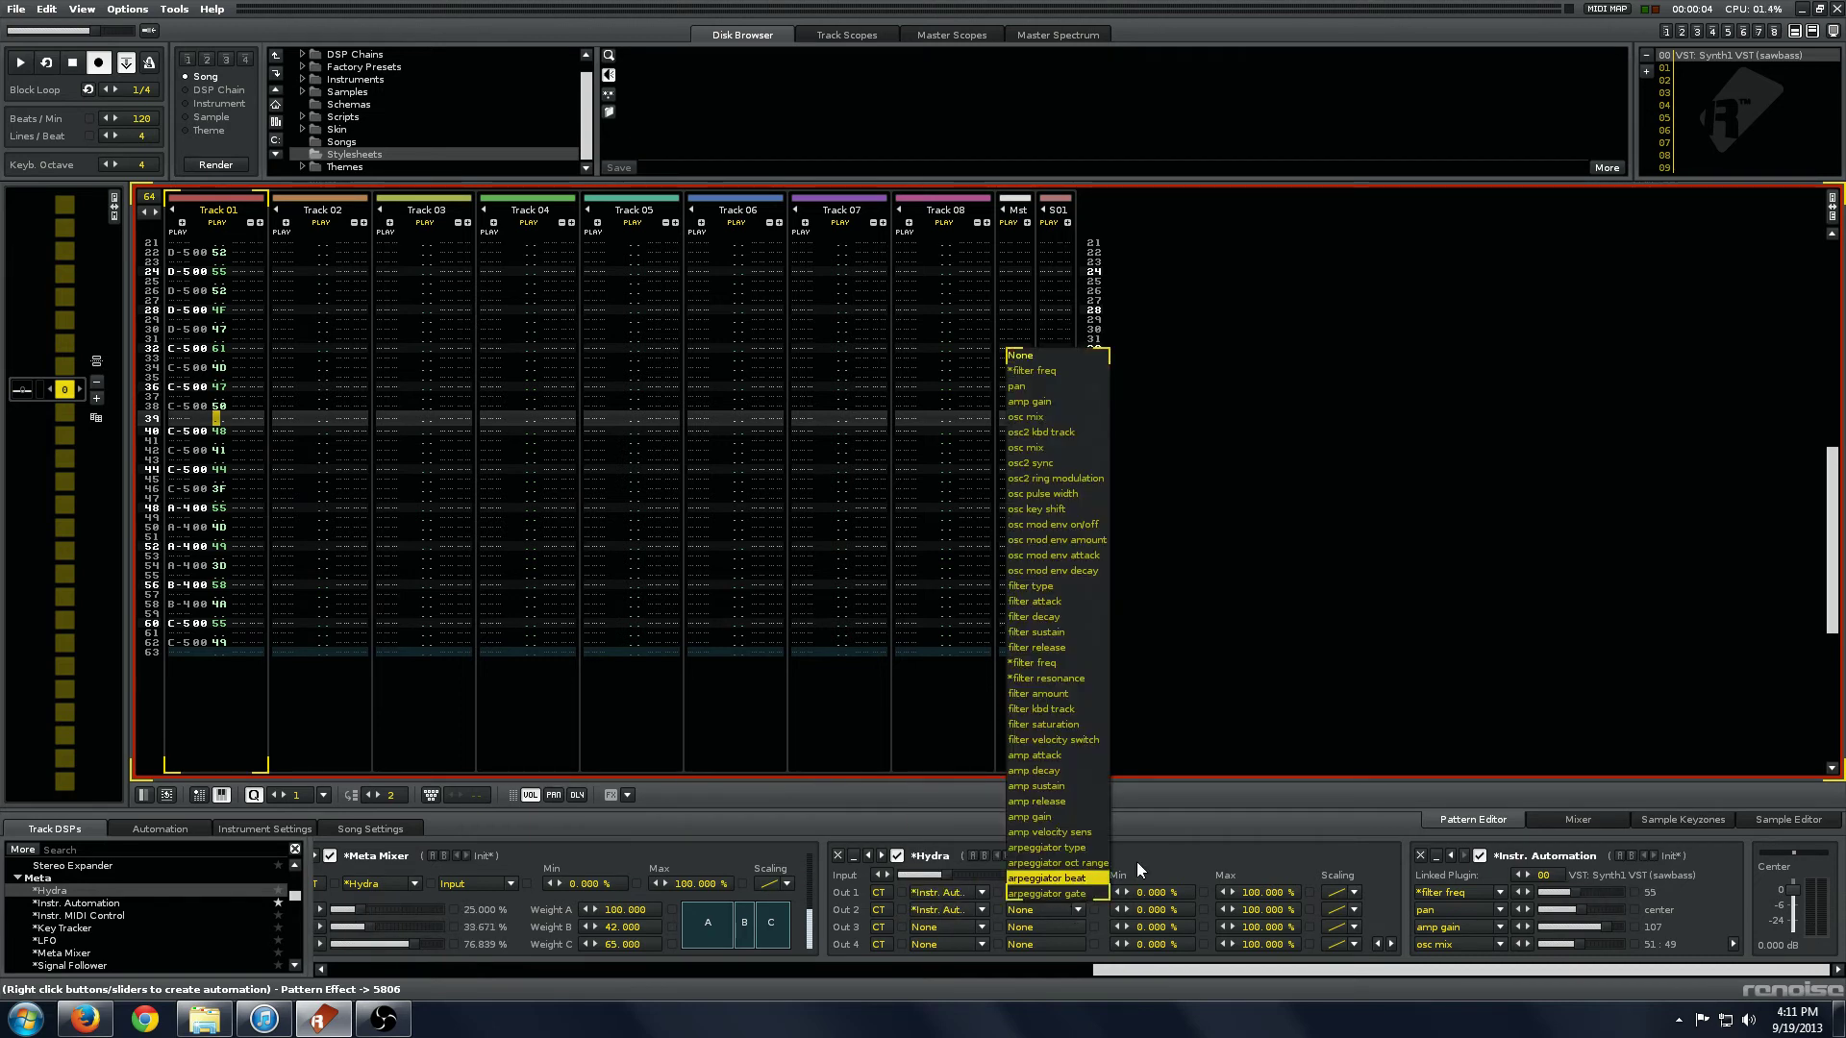
left_click(1092, 403)
- Route Hydra Out 3 to Instr. Automation filter resonance
left_click(926, 929)
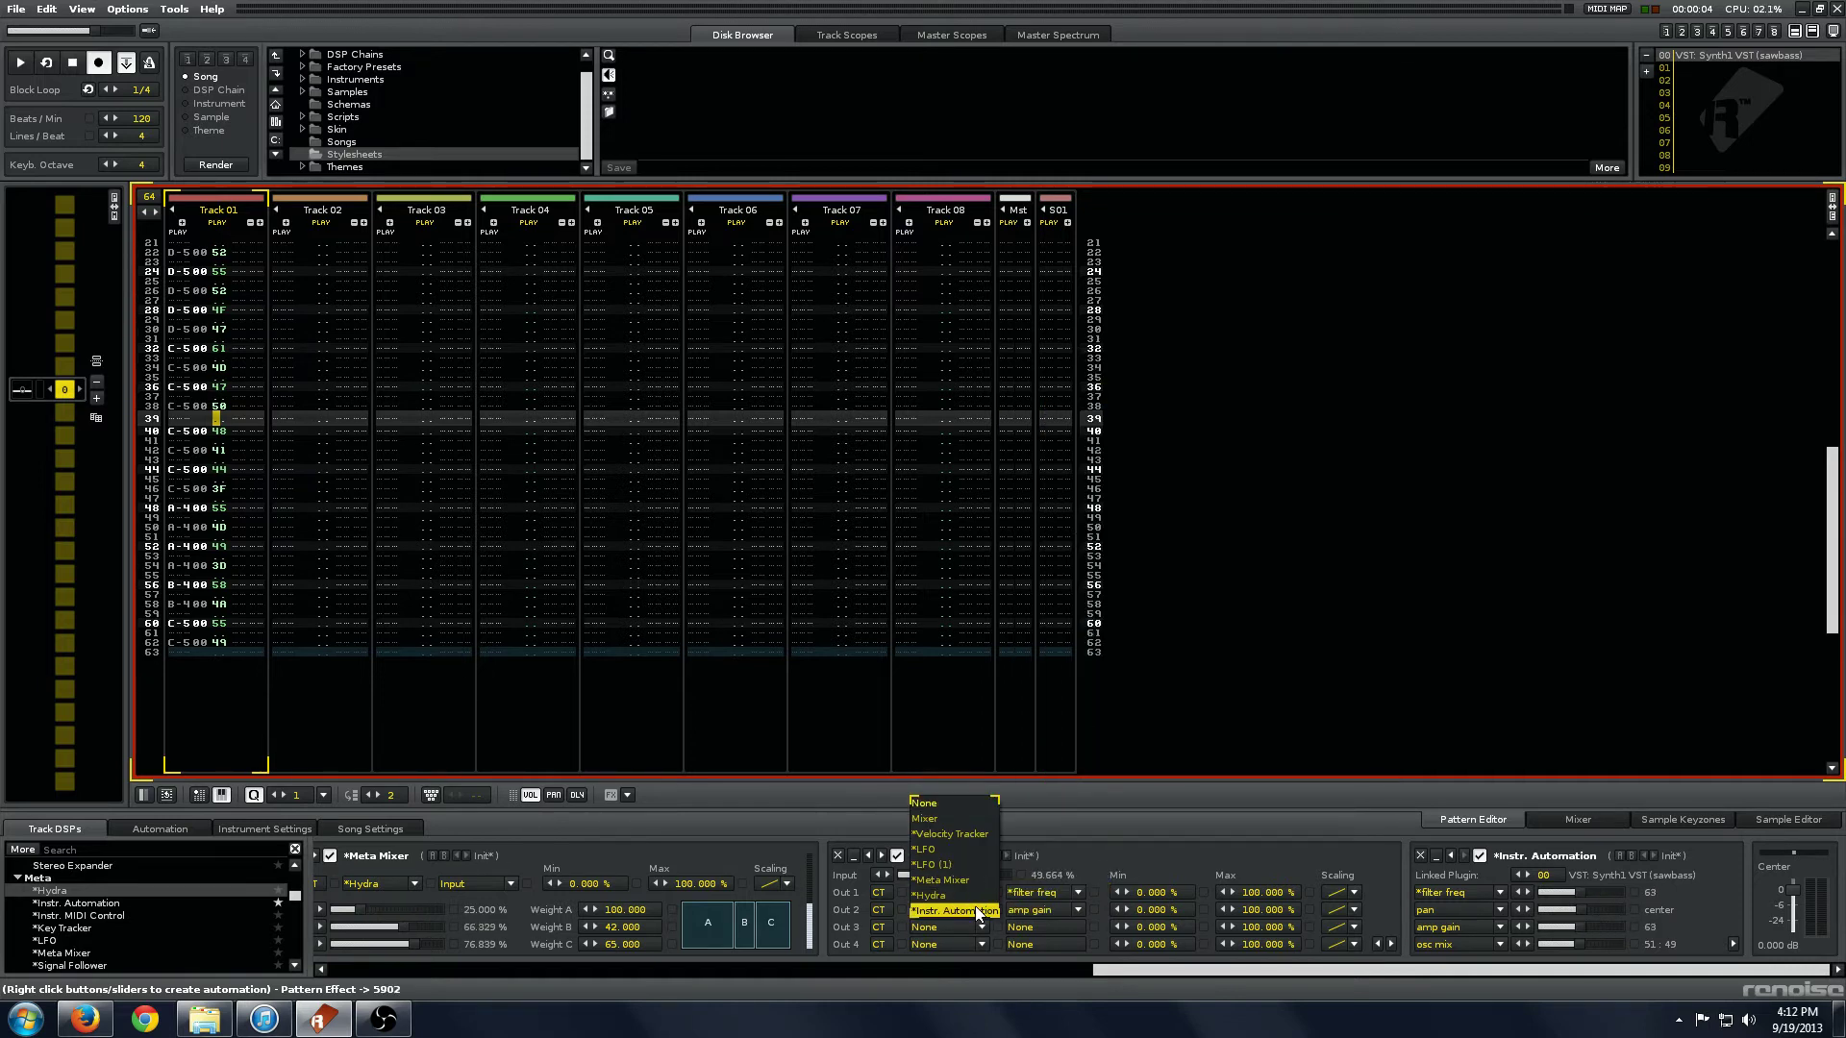
left_click(928, 895)
left_click(1042, 924)
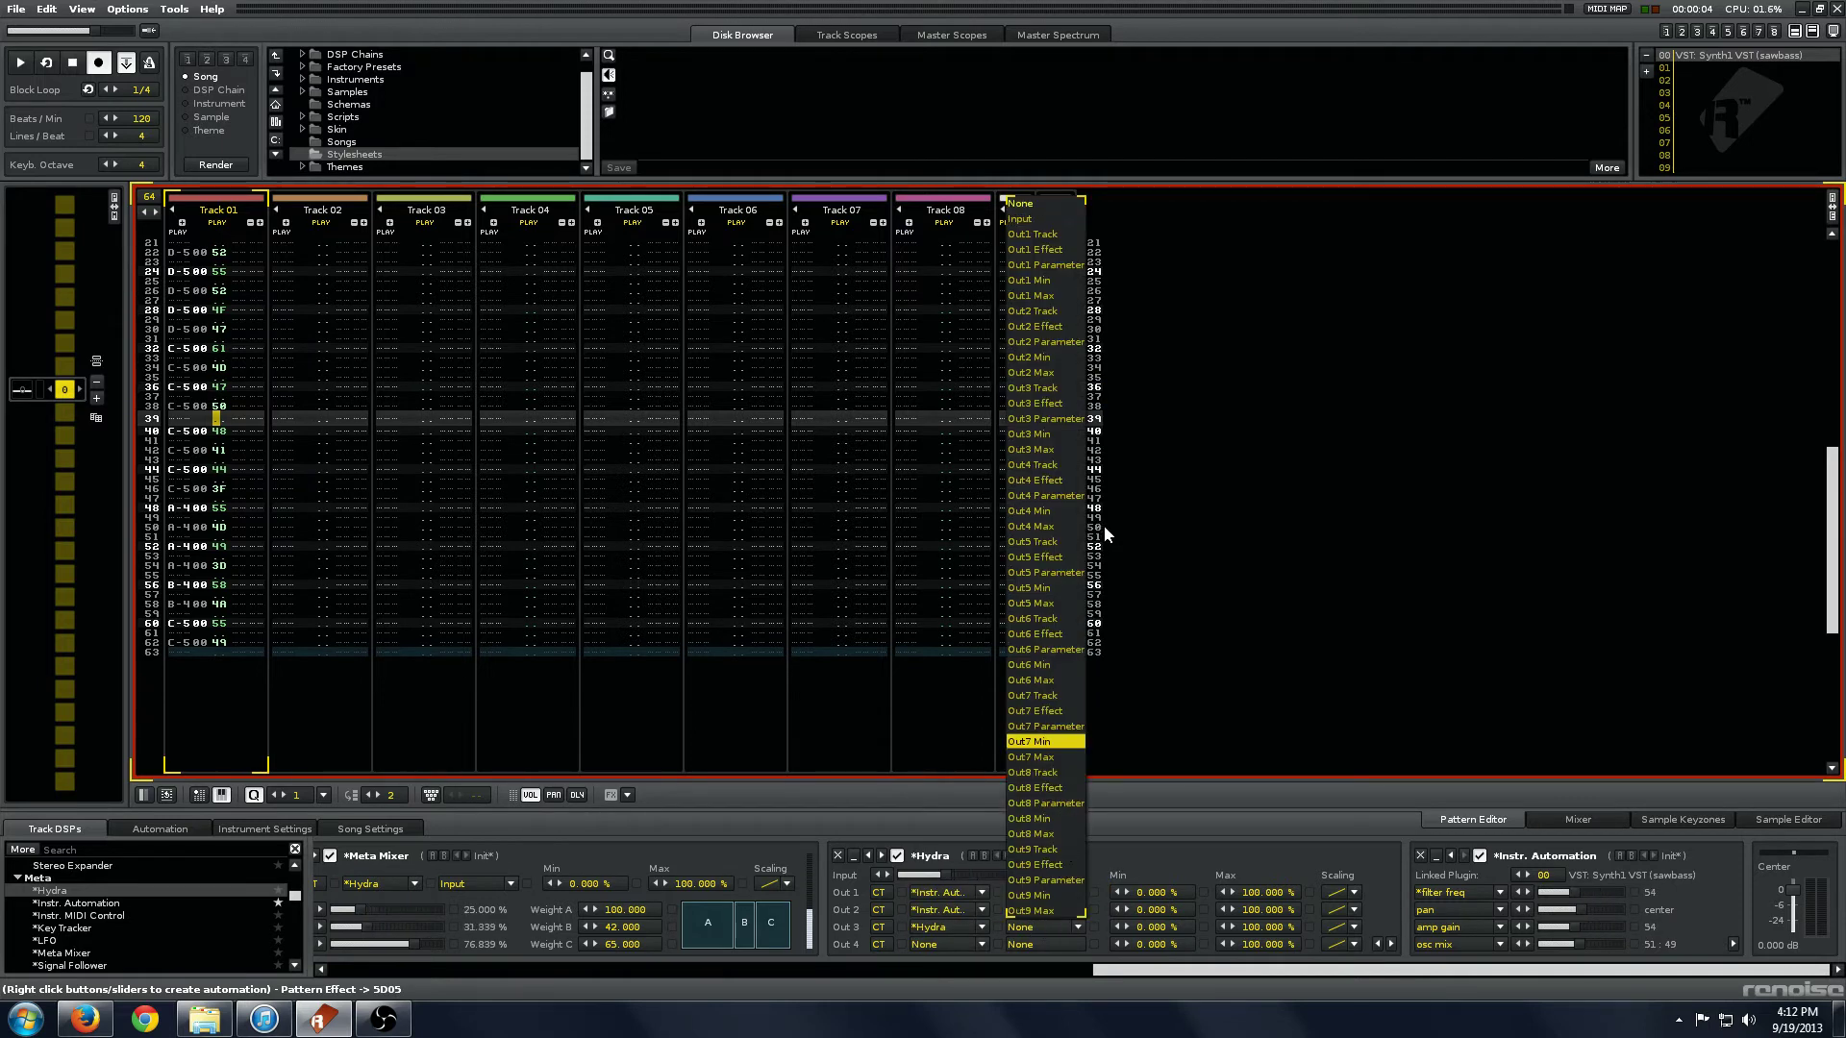
left_click(956, 926)
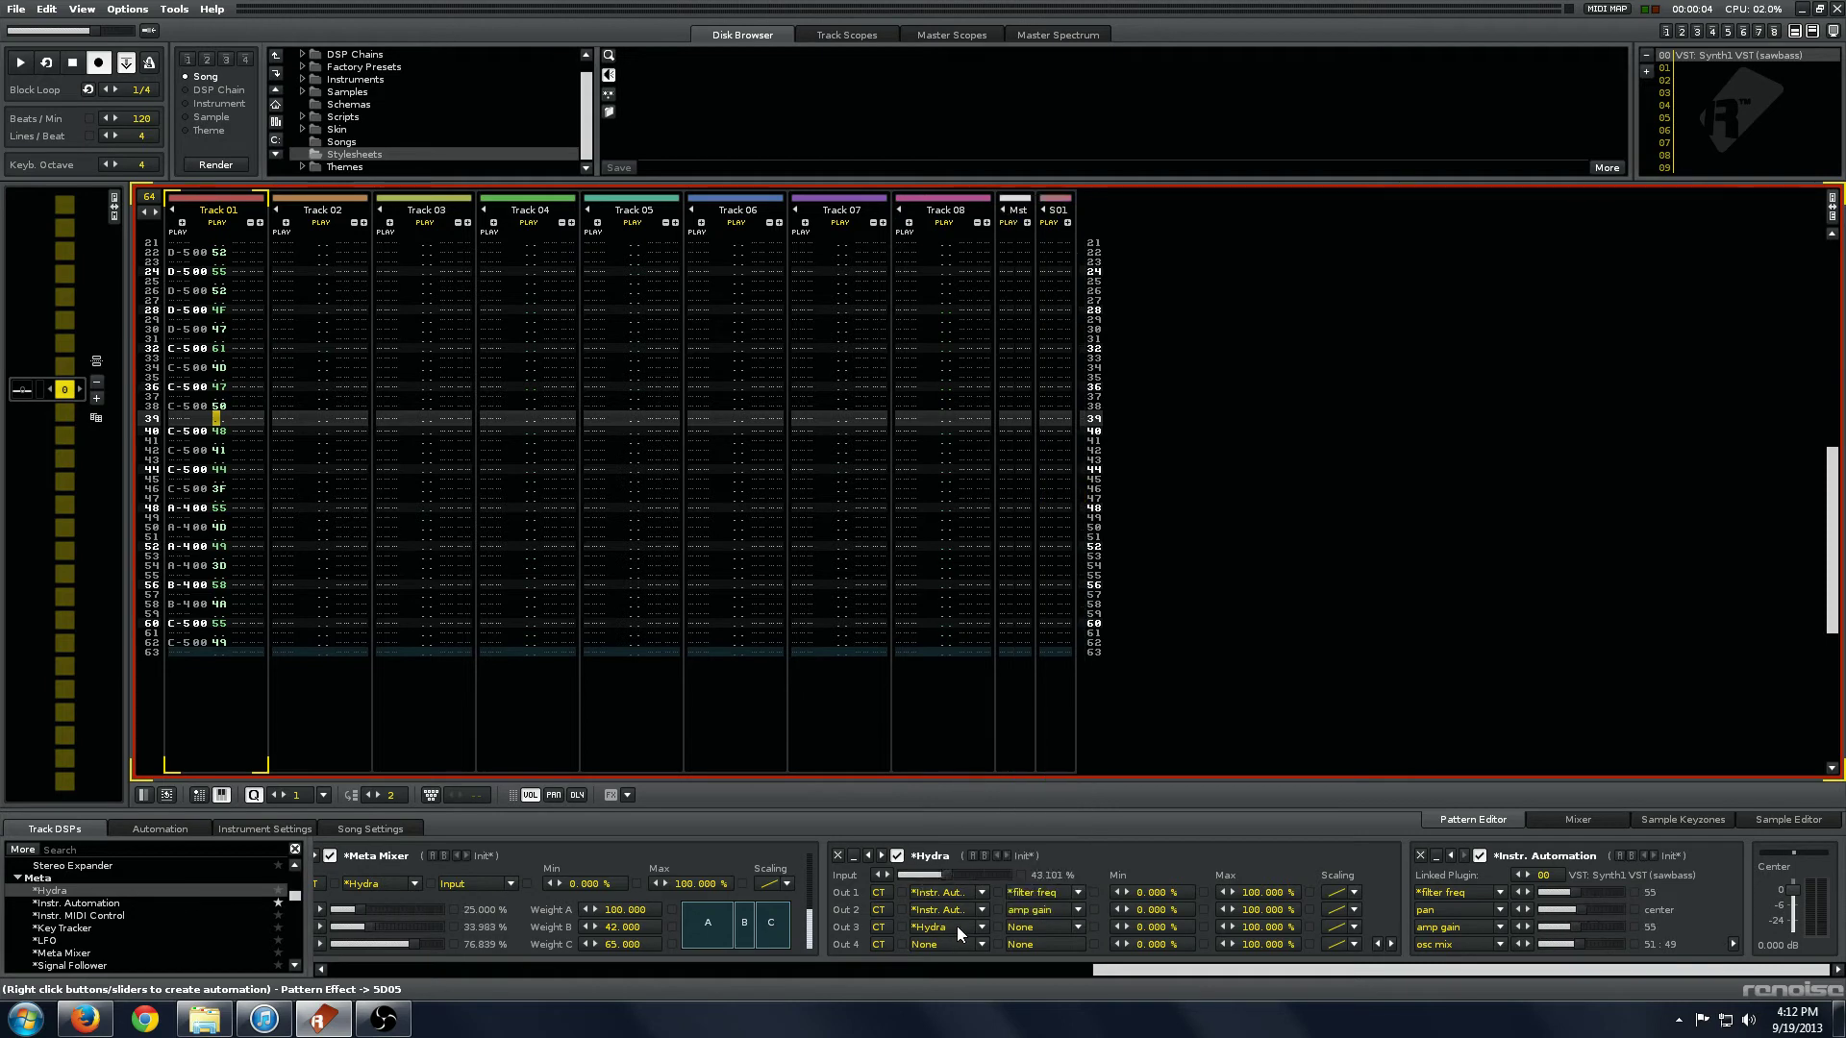
left_click(956, 926)
left_click(966, 907)
left_click(1059, 929)
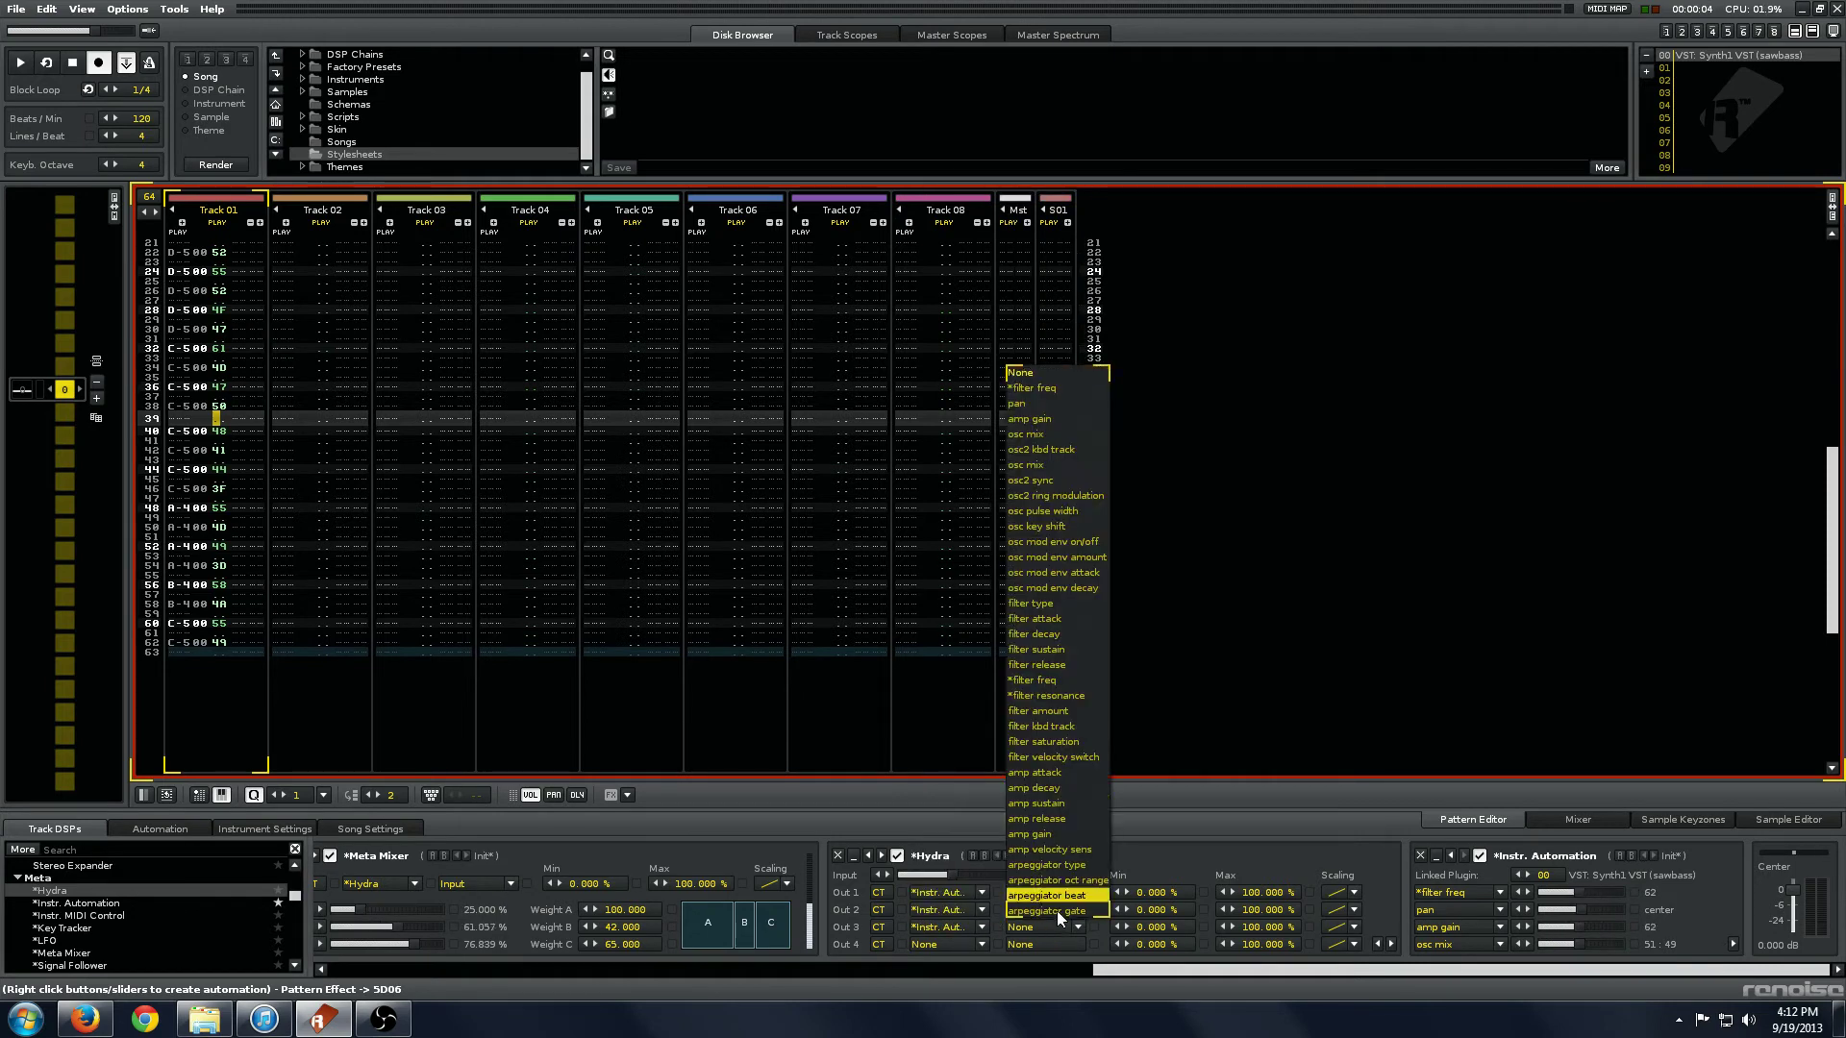
left_click(1069, 695)
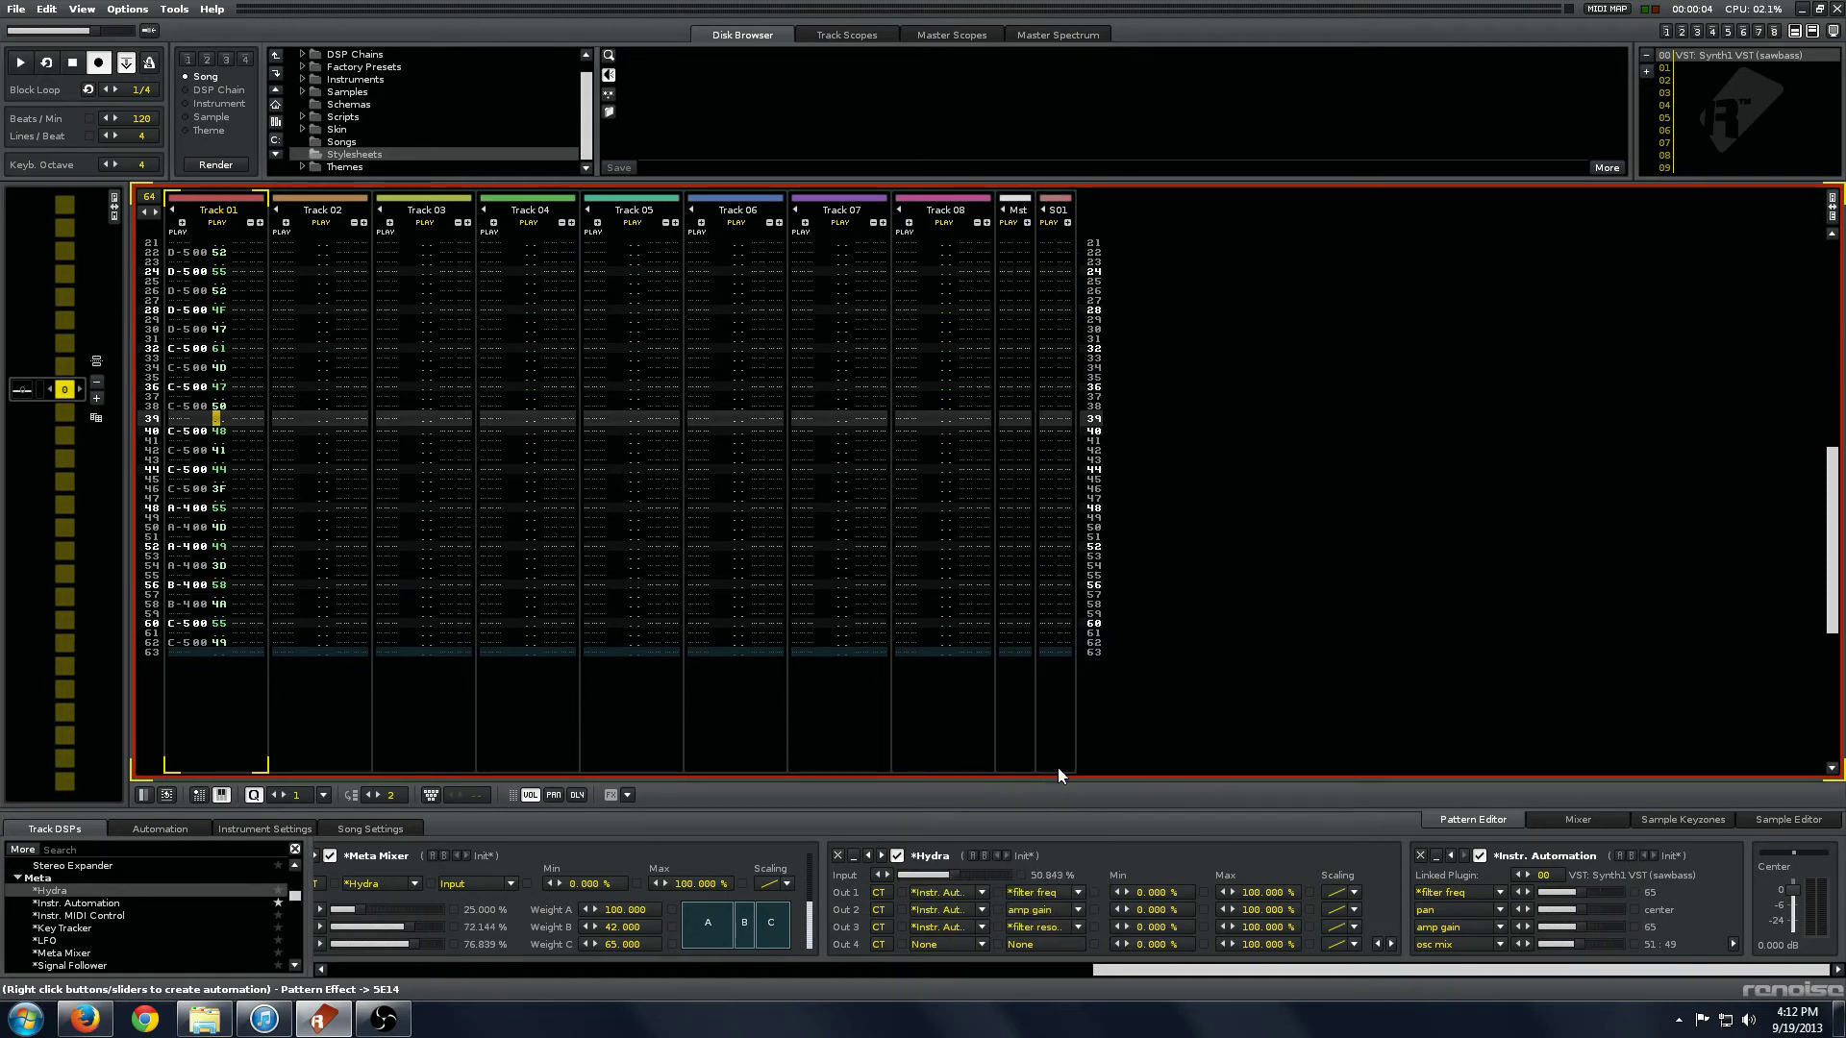
- Route Hydra Out 4 to Instr. Automation pan
left_click(966, 943)
left_click(959, 940)
left_click(960, 940)
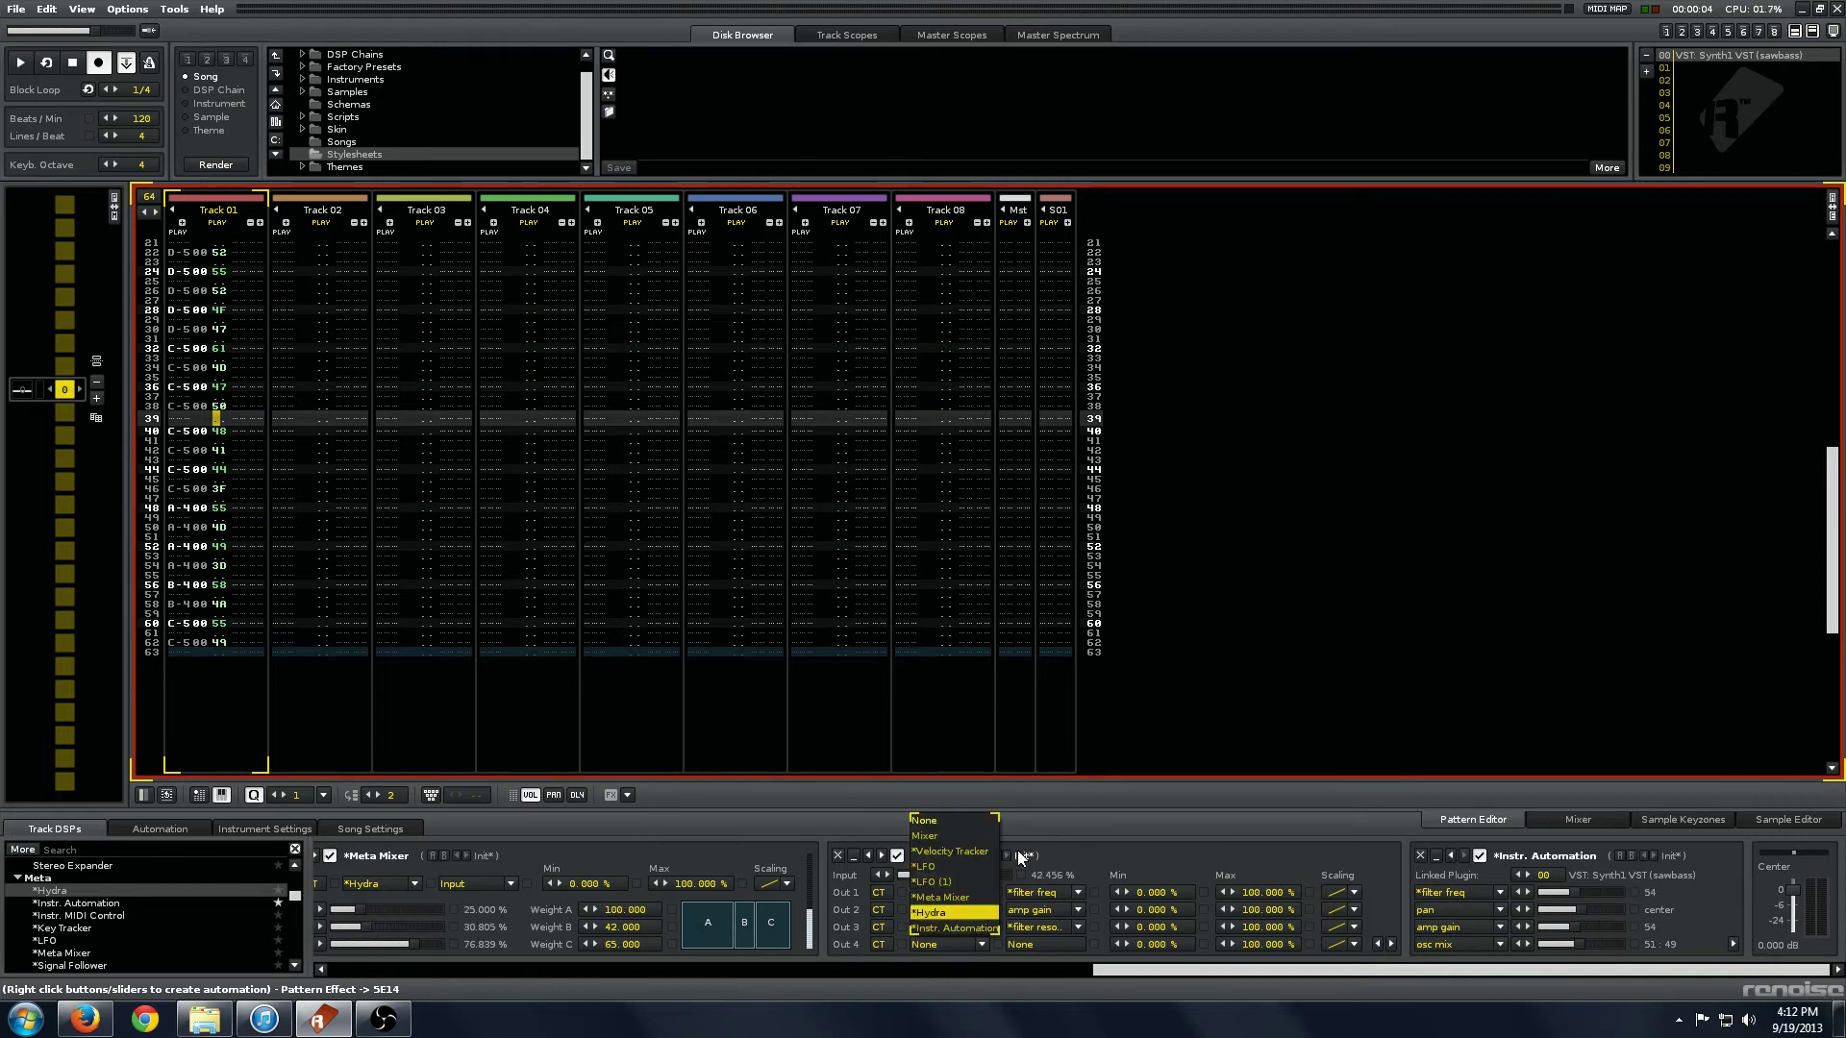
left_click(954, 928)
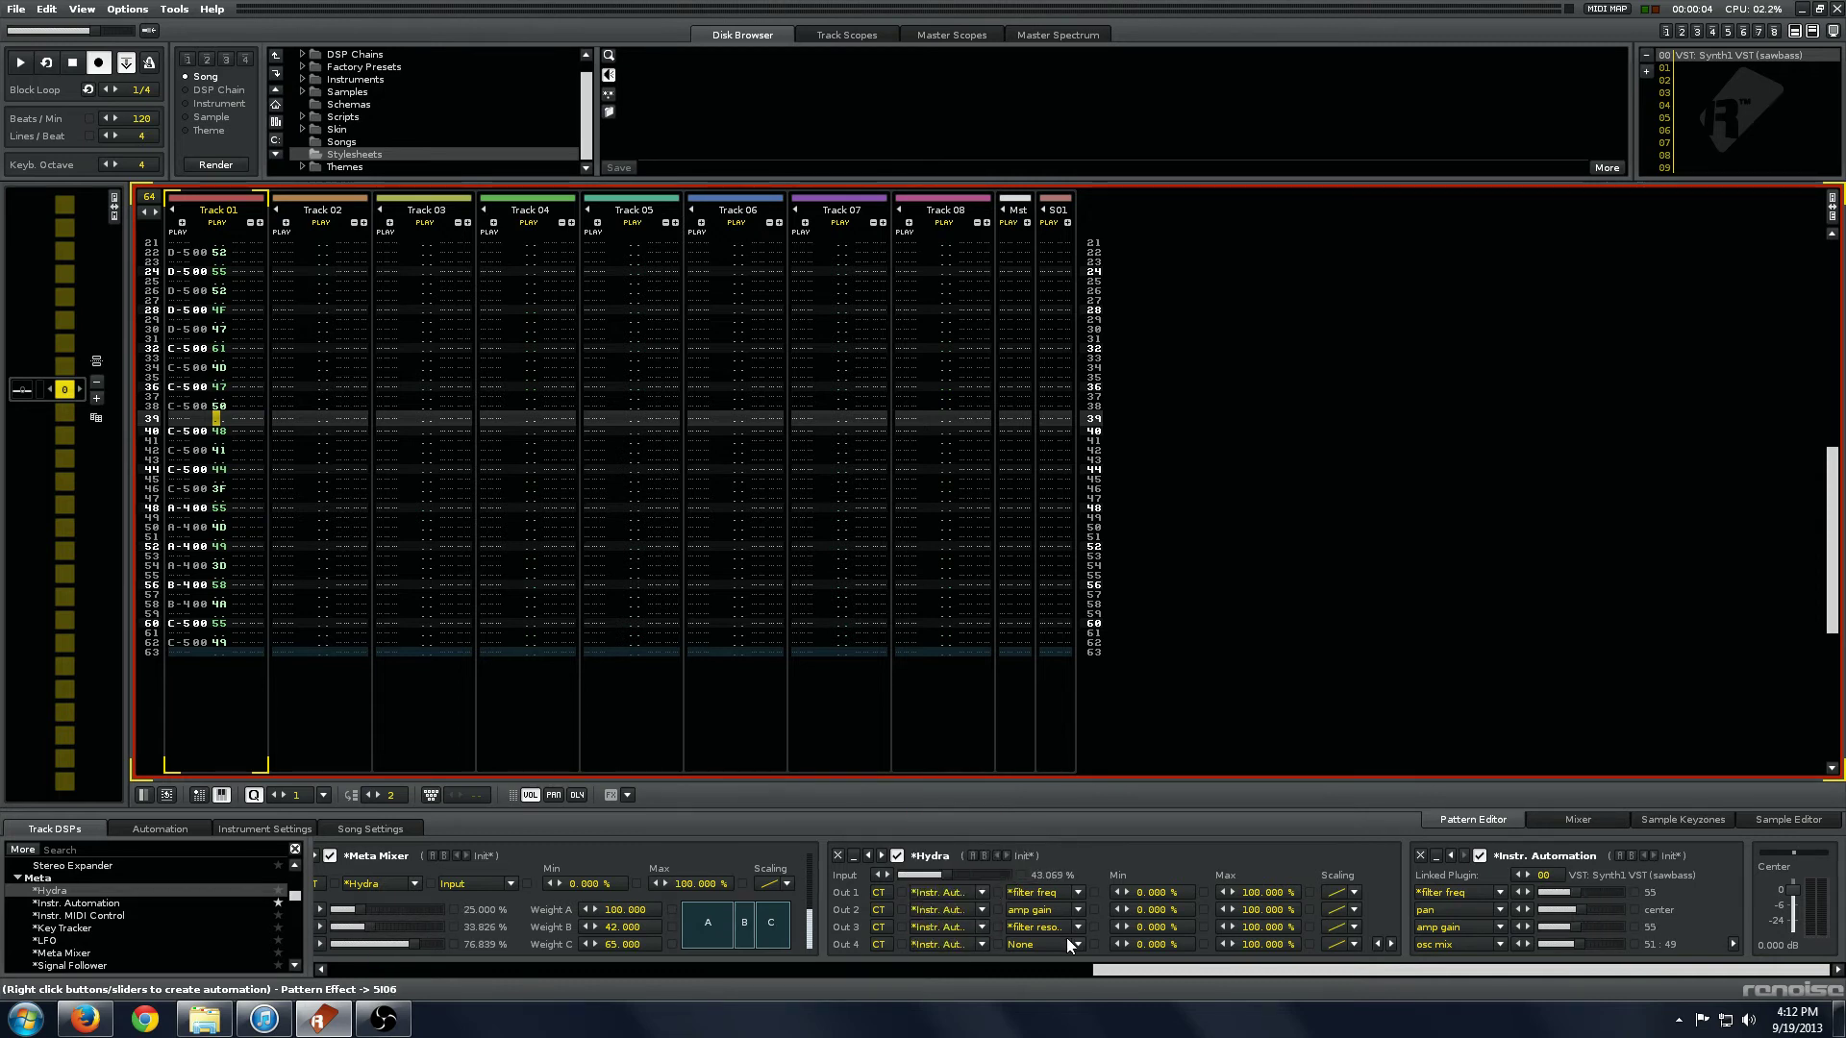
left_click(1066, 938)
left_click(1071, 425)
- Narrow Out 4 to 29–60% and cap Out 3 at 56% while auditioning, then open Synth1's editor
left_click_drag(1260, 952, 1259, 993)
key("space")
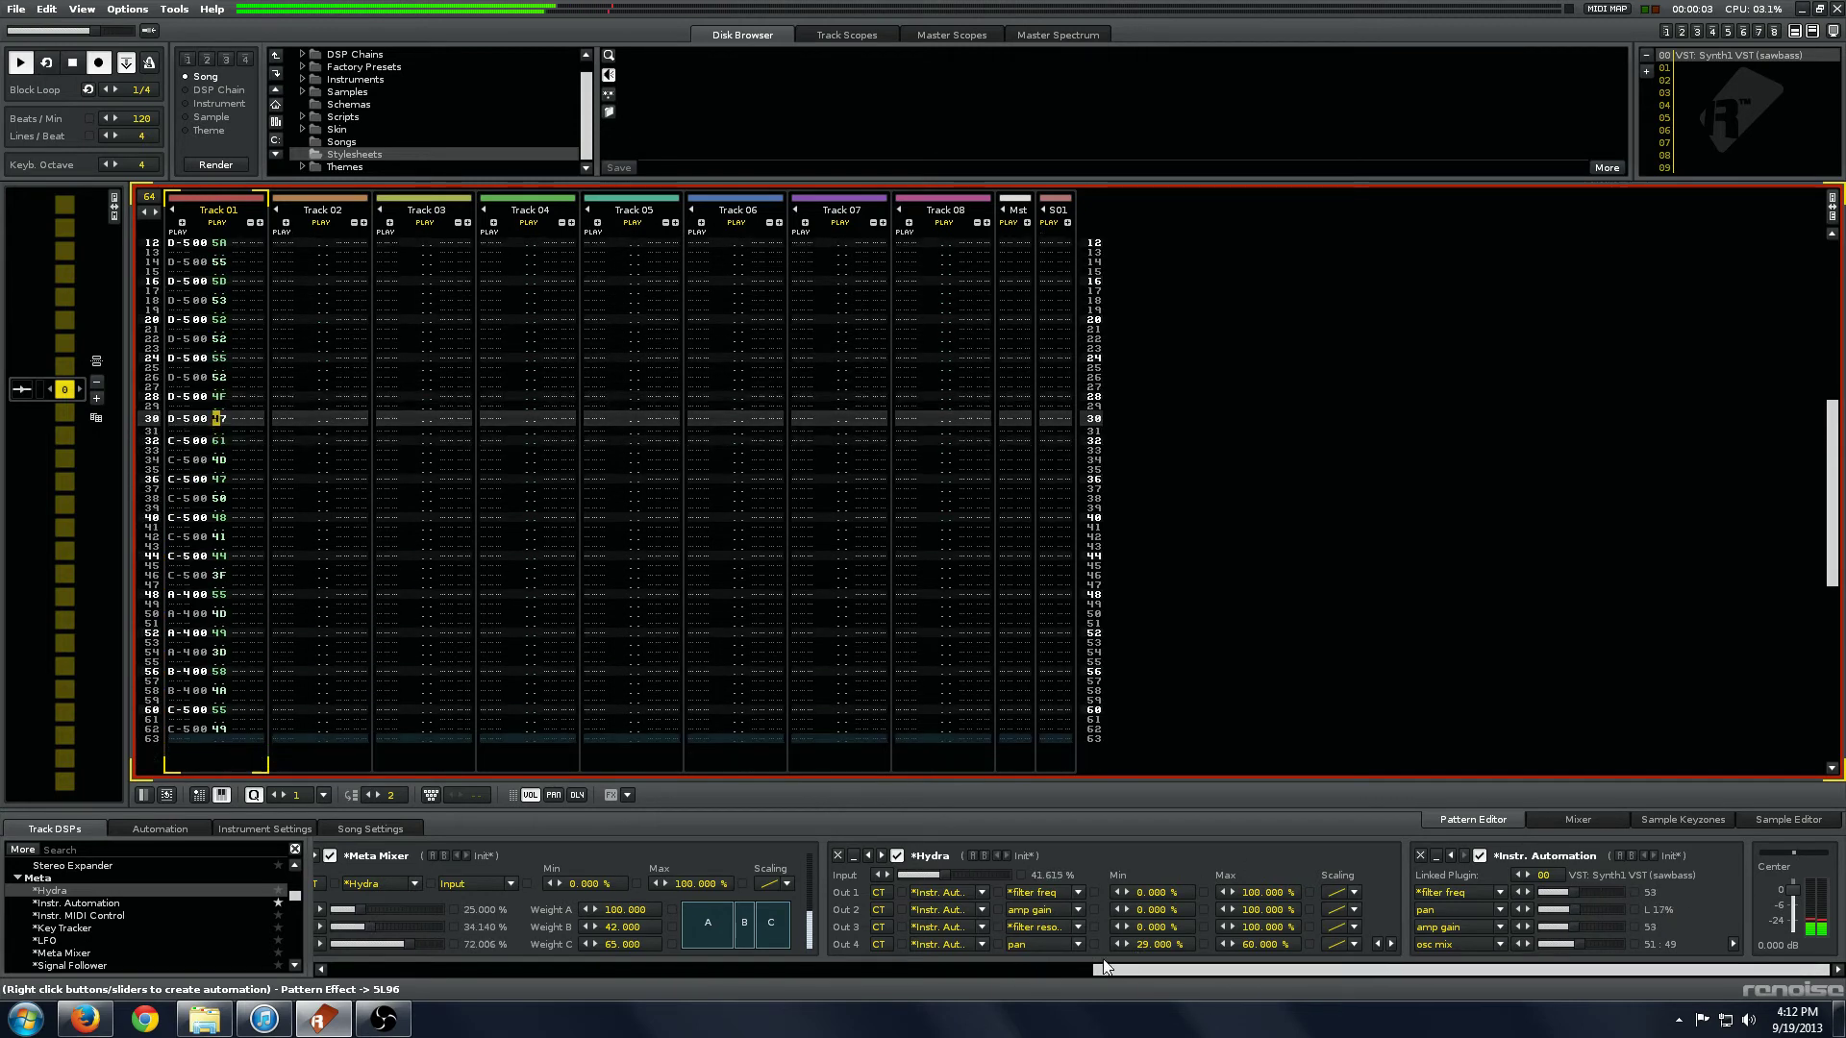
left_click_drag(1151, 927, 1257, 957)
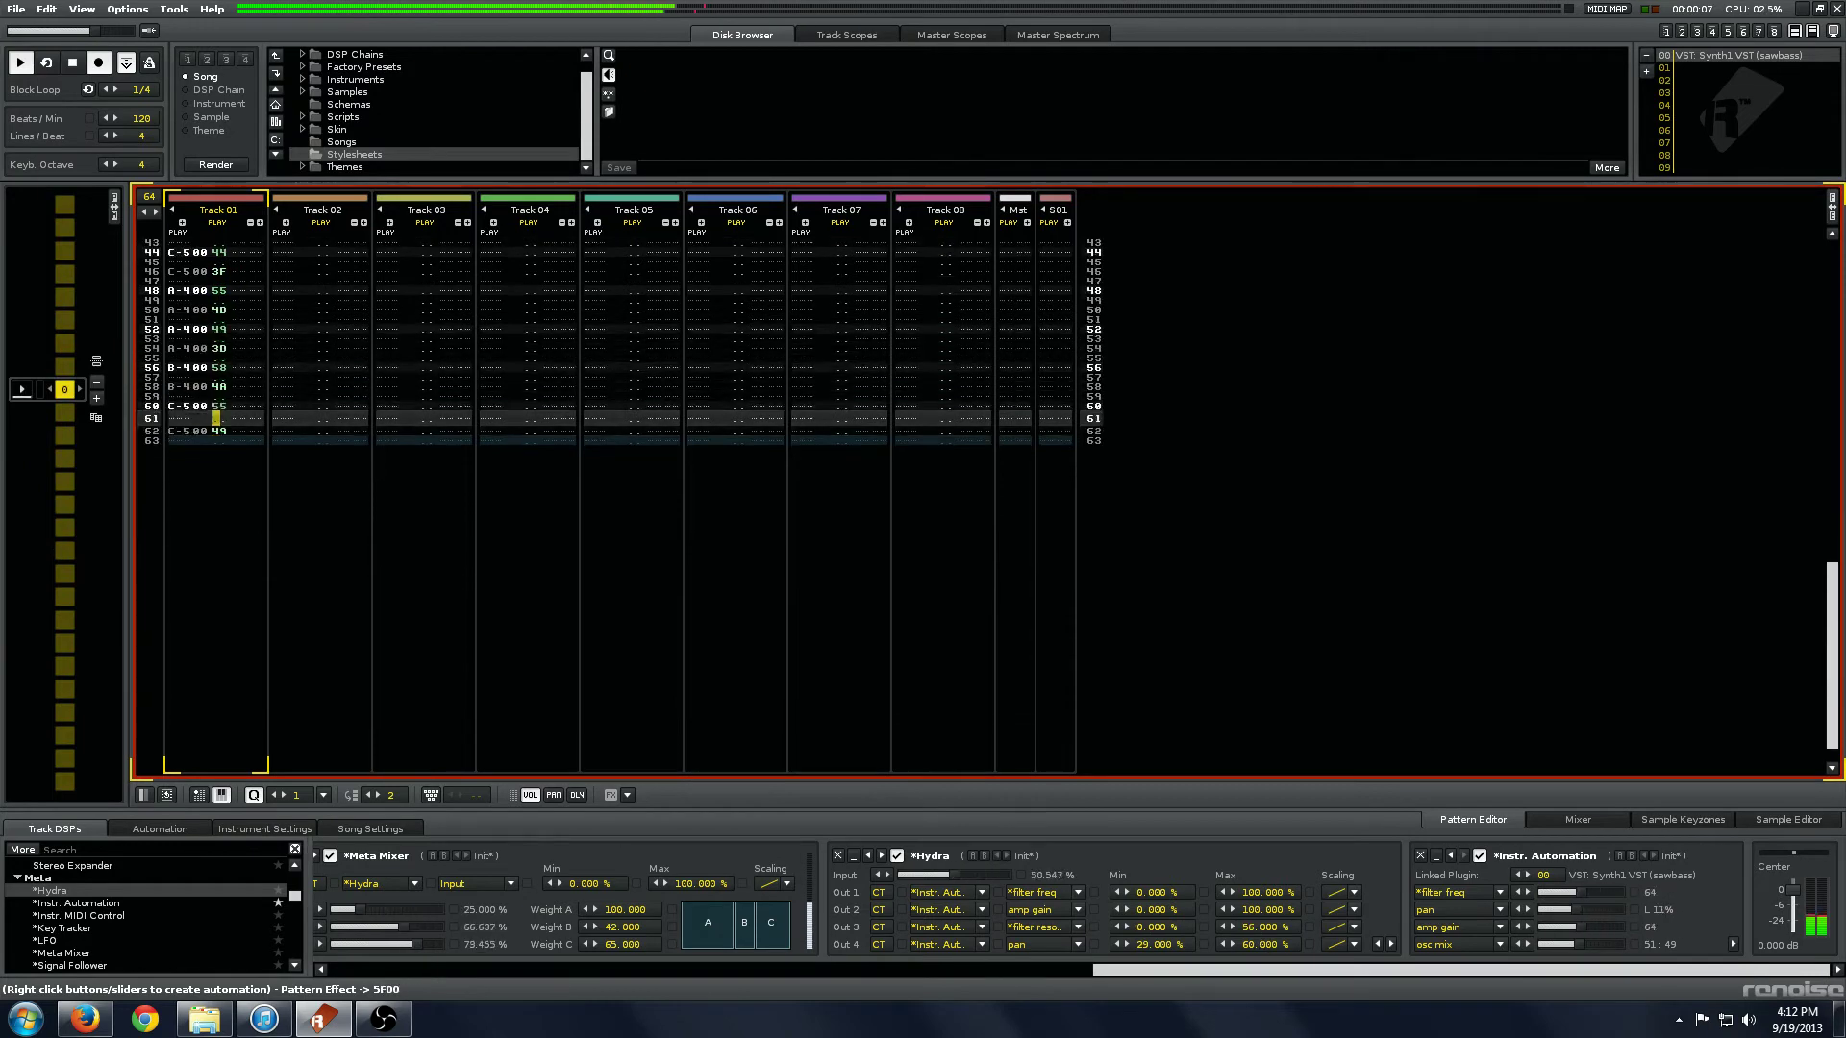
key("space")
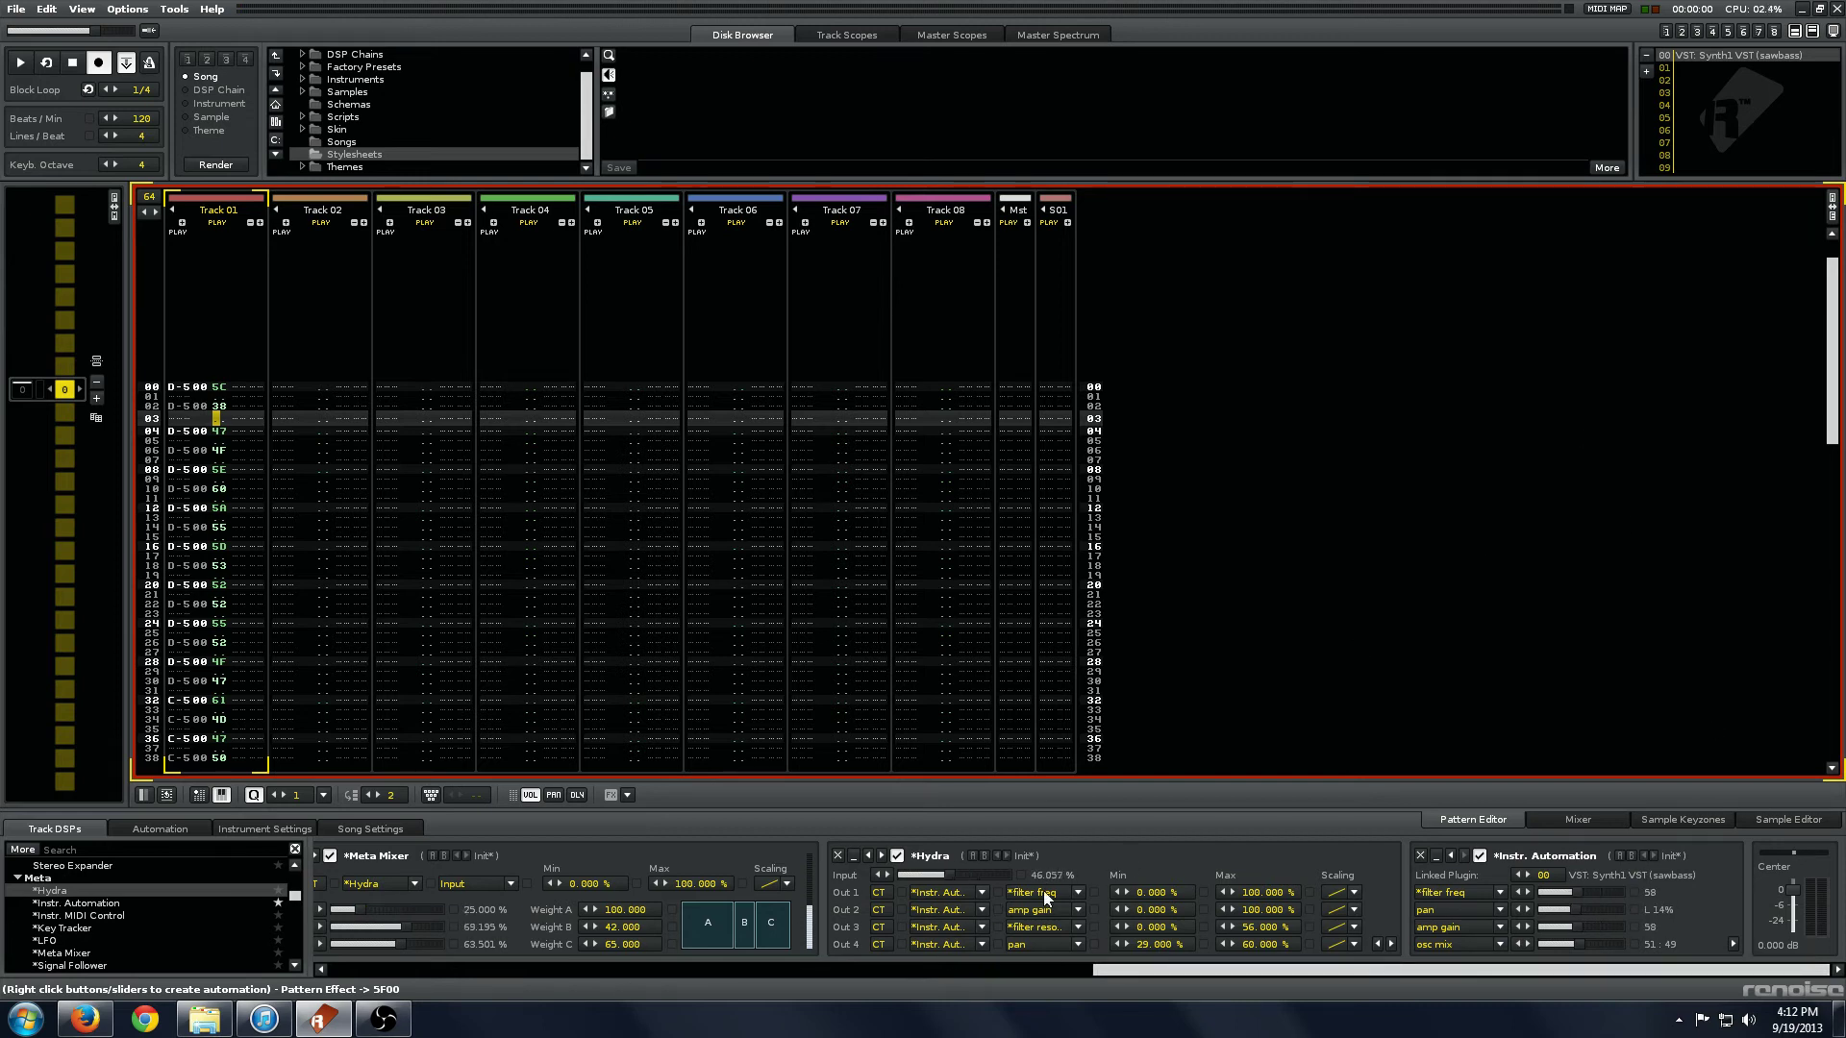
double_click(1757, 54)
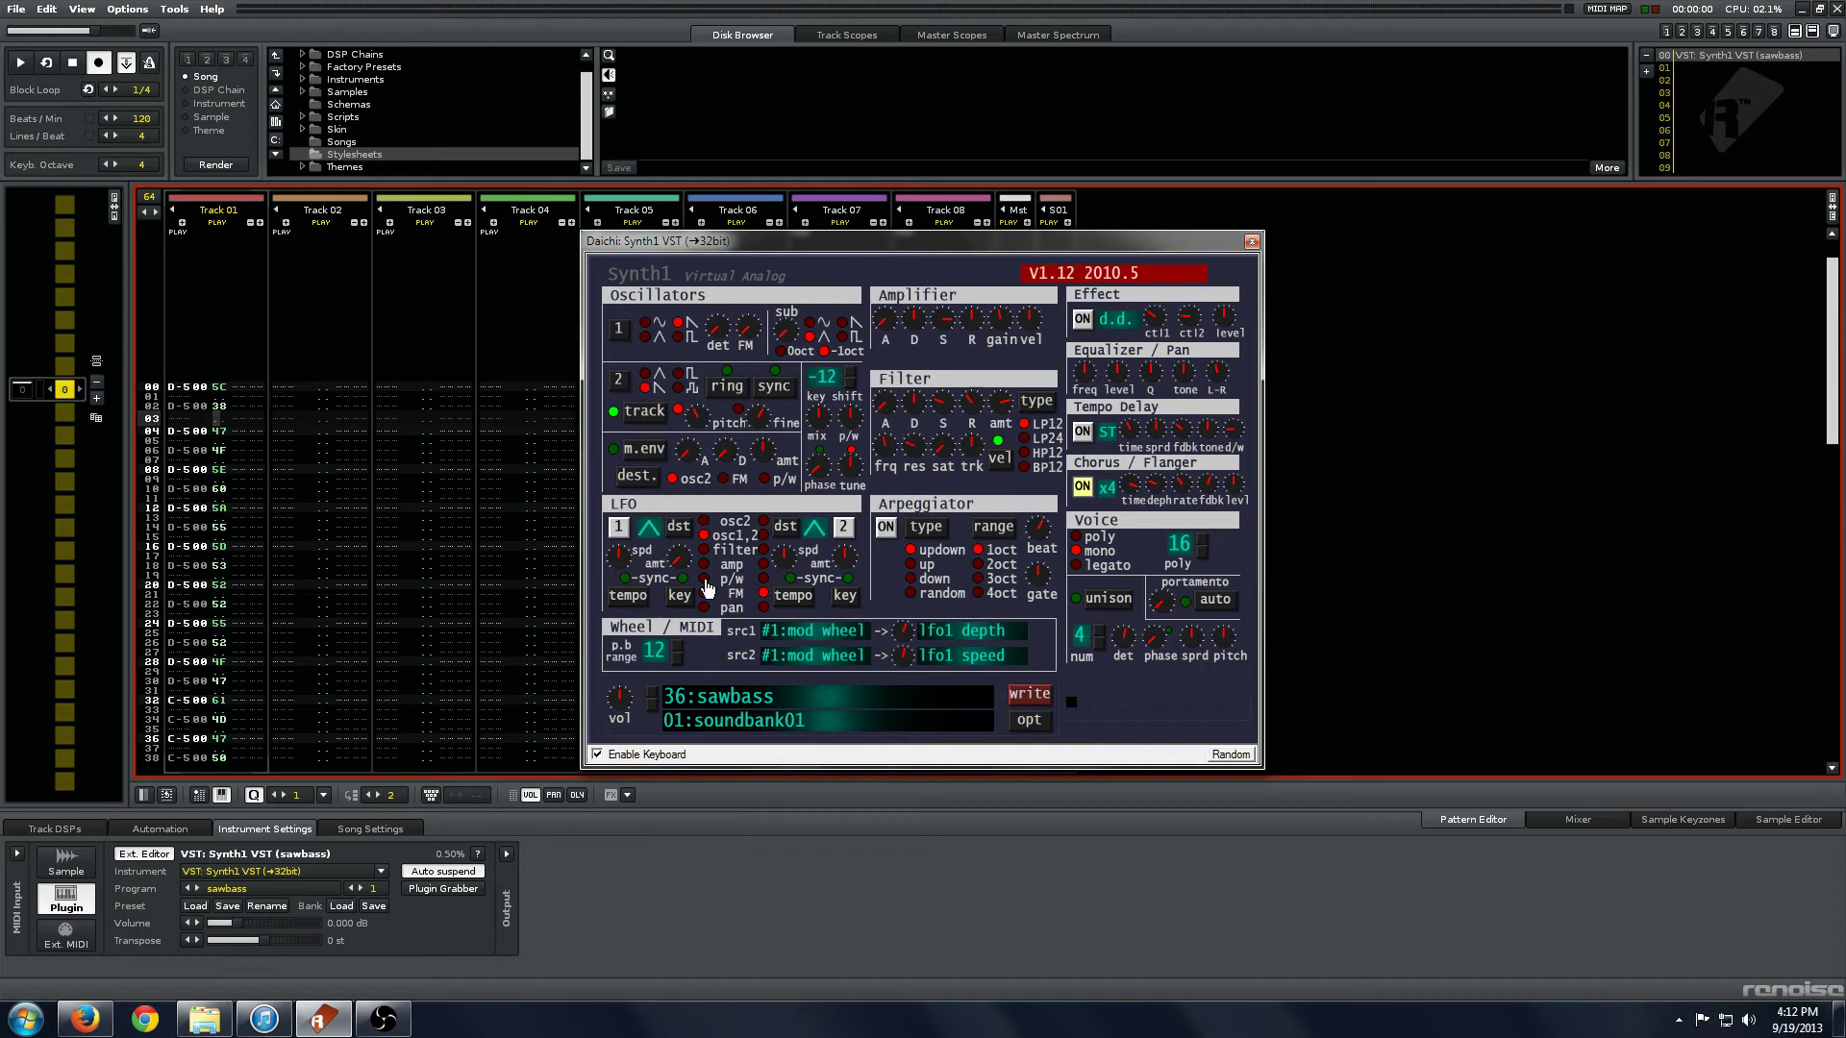
- Check the LFO1 waveform choices in Synth1, then close the Synth1 editor
left_click(649, 529)
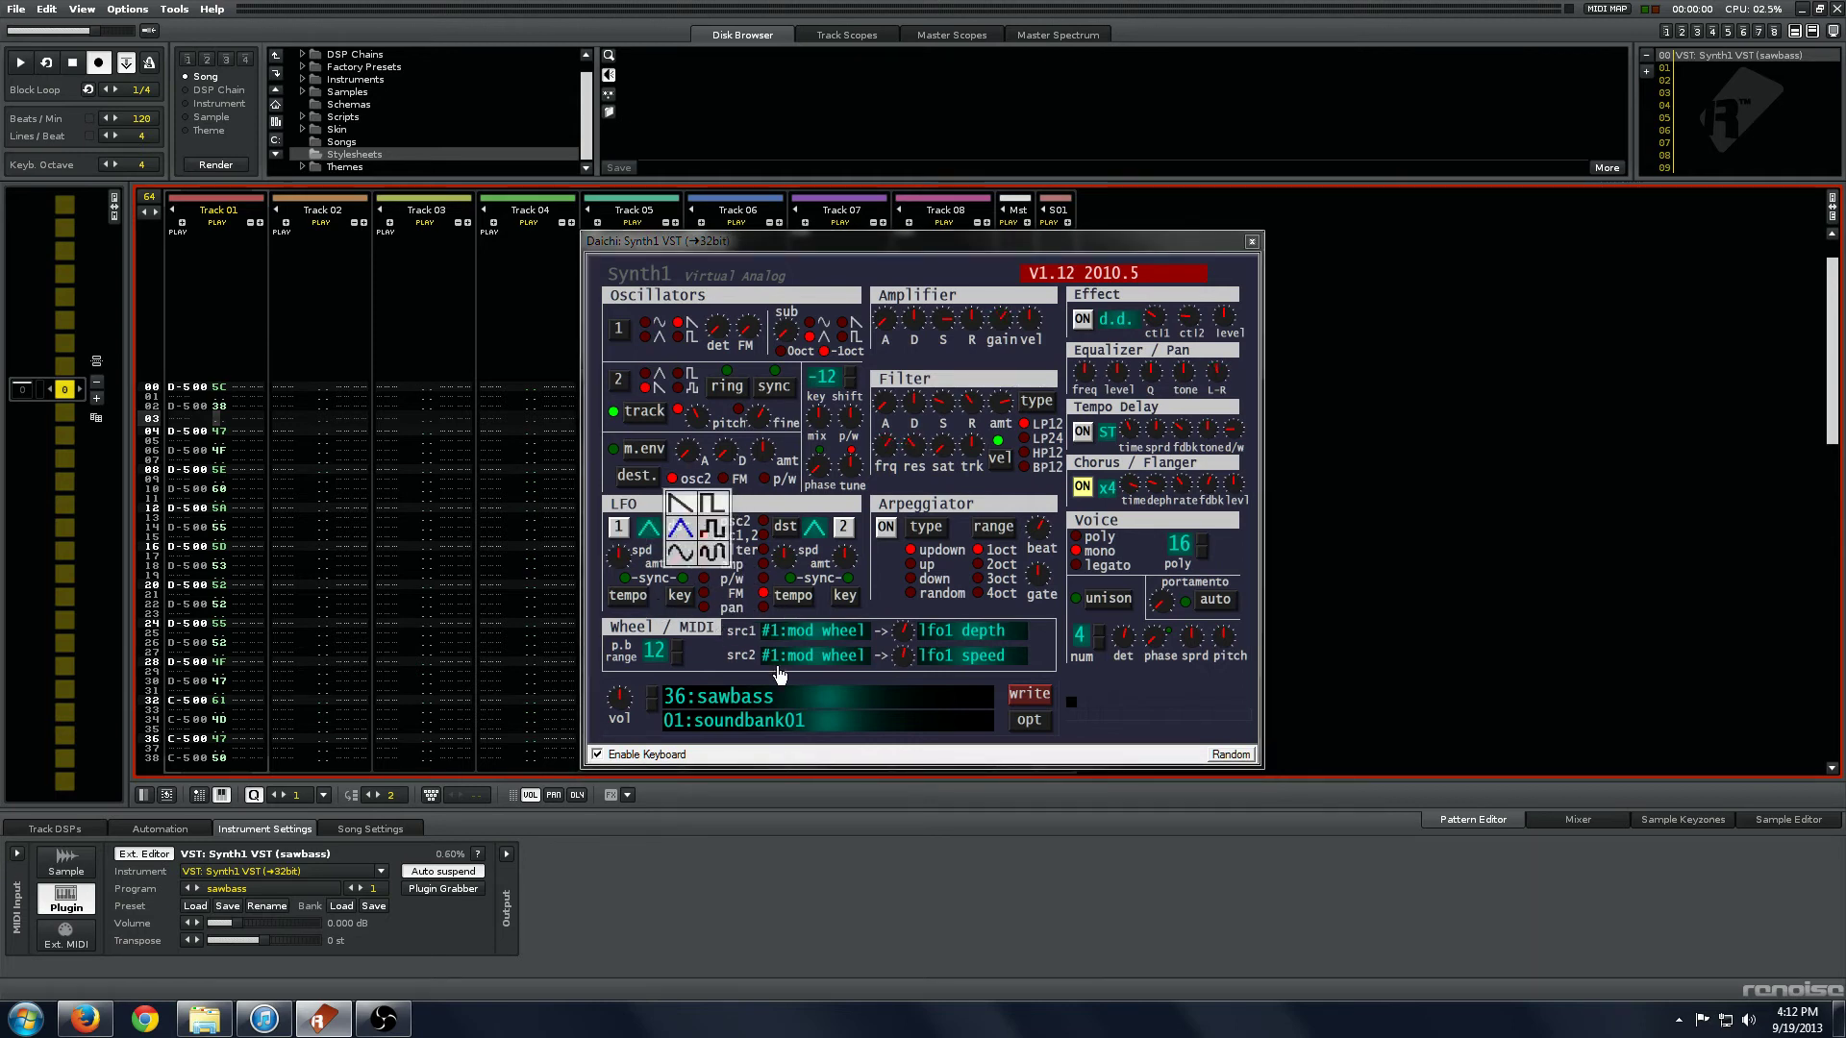
left_click(1251, 241)
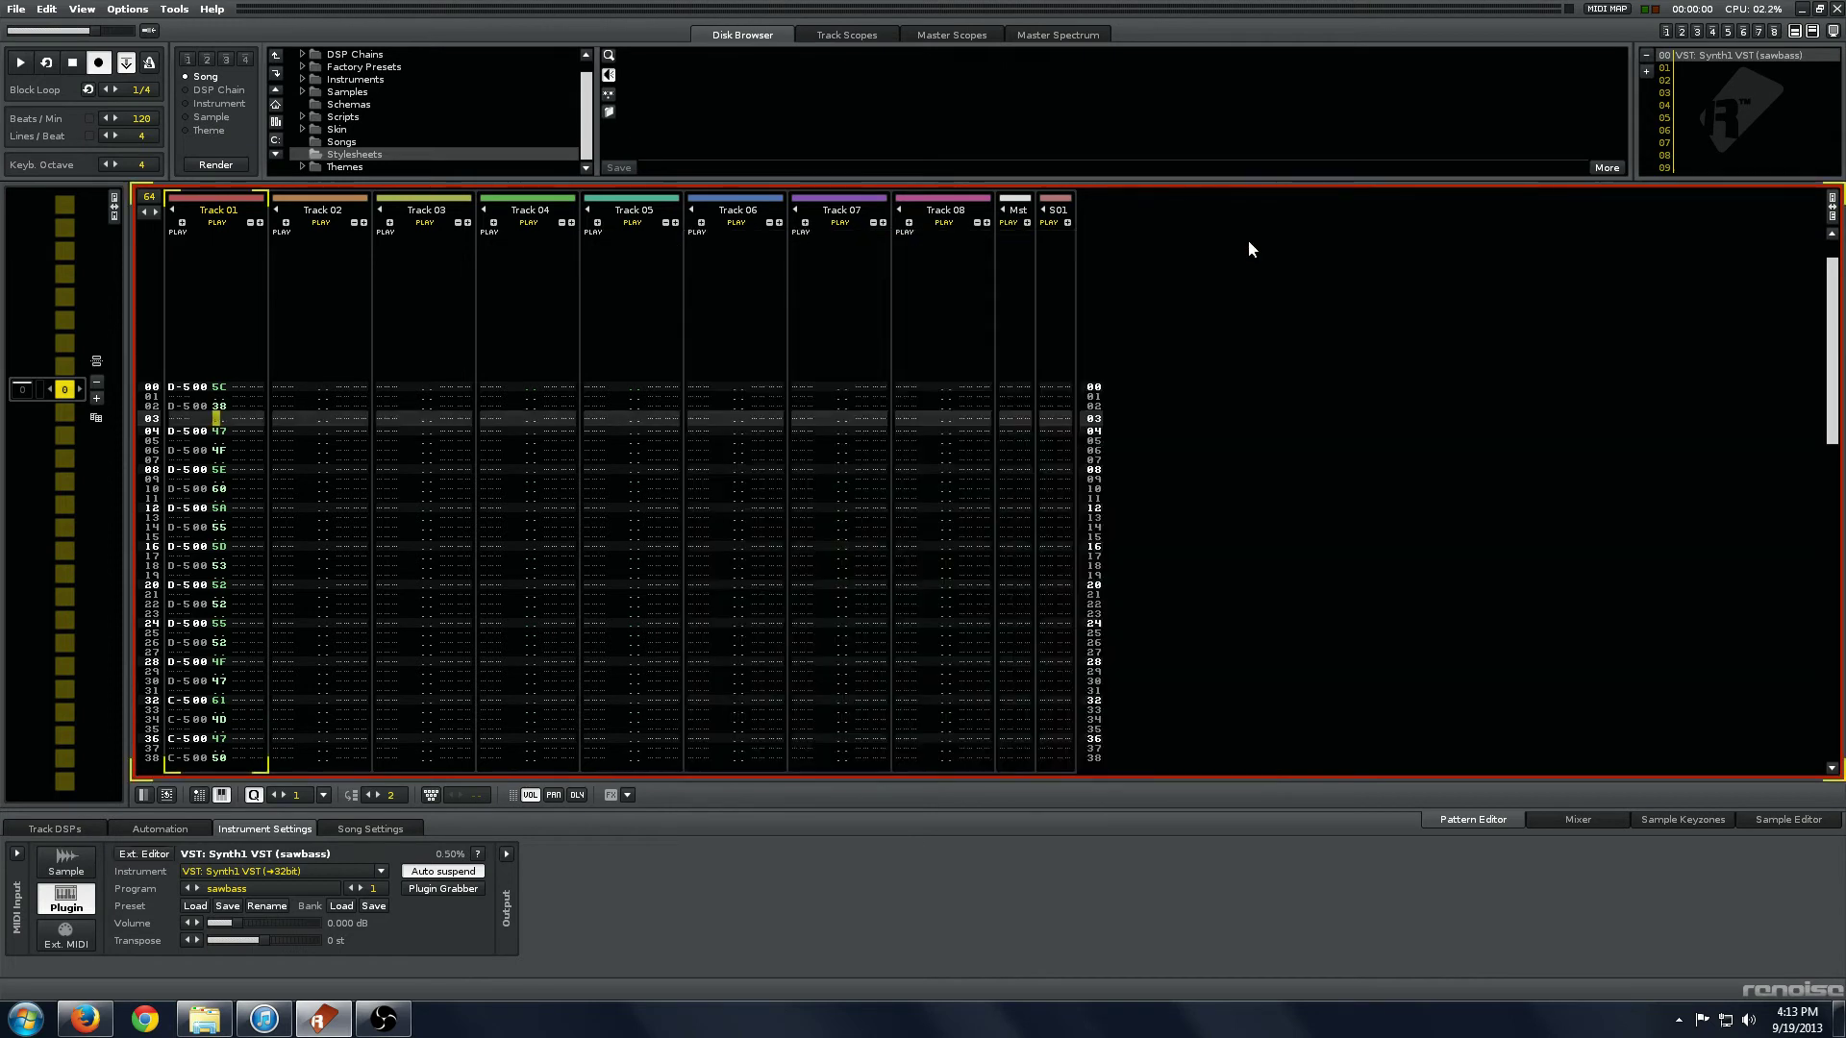
- Switch LFO (1) to a Custom 64-step linear ramp and set the first LFO back to sine
left_click(101, 826)
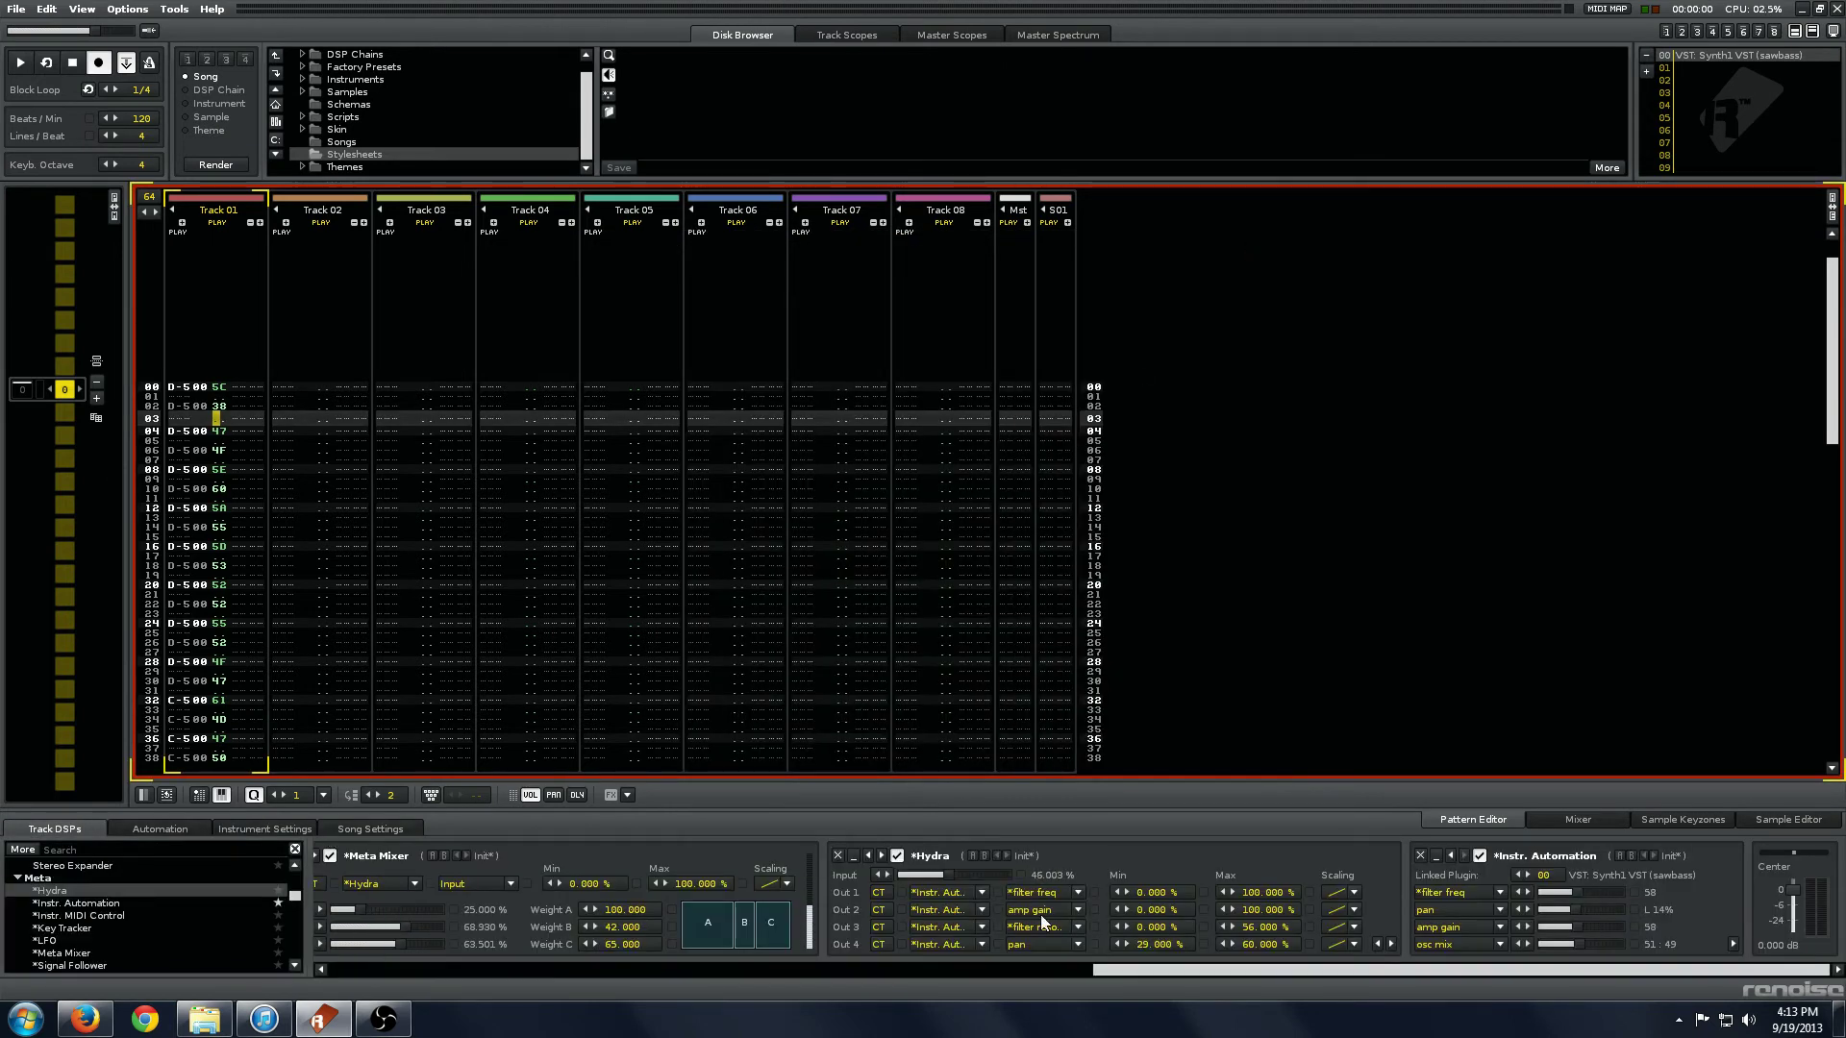
left_click_drag(1174, 970, 646, 966)
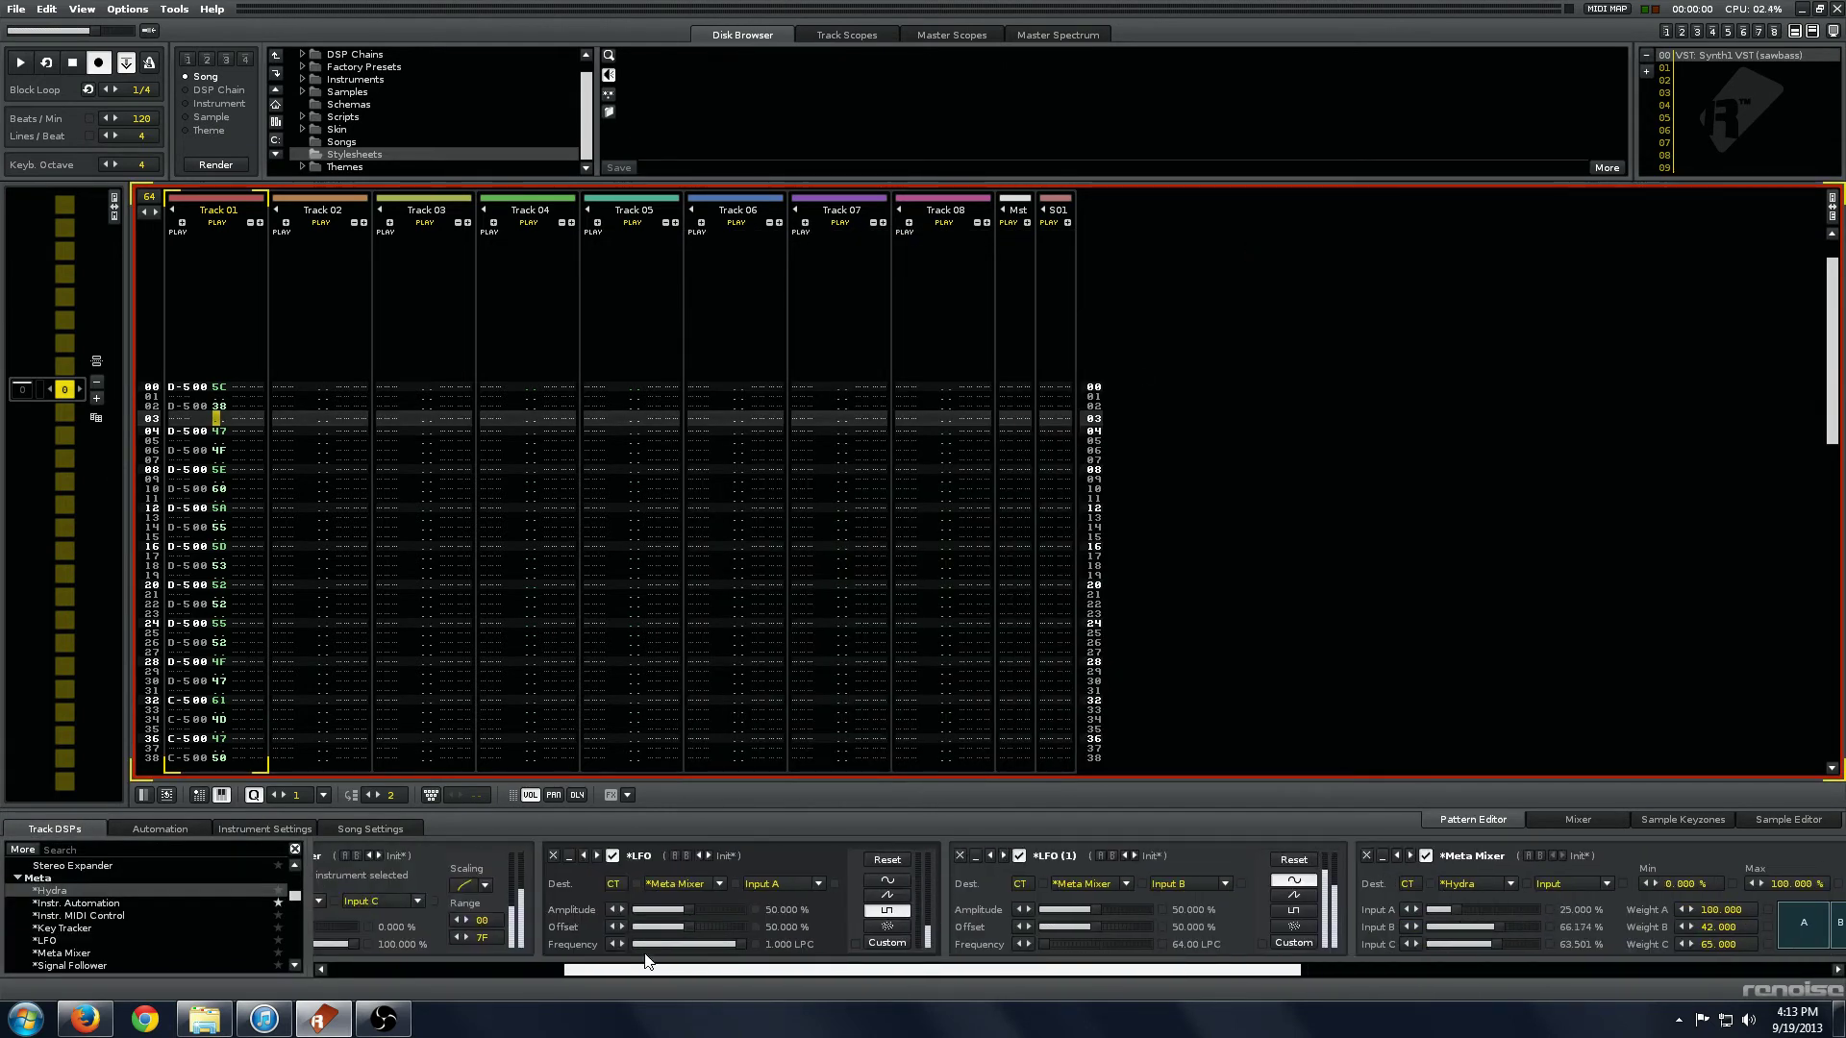
left_click(887, 946)
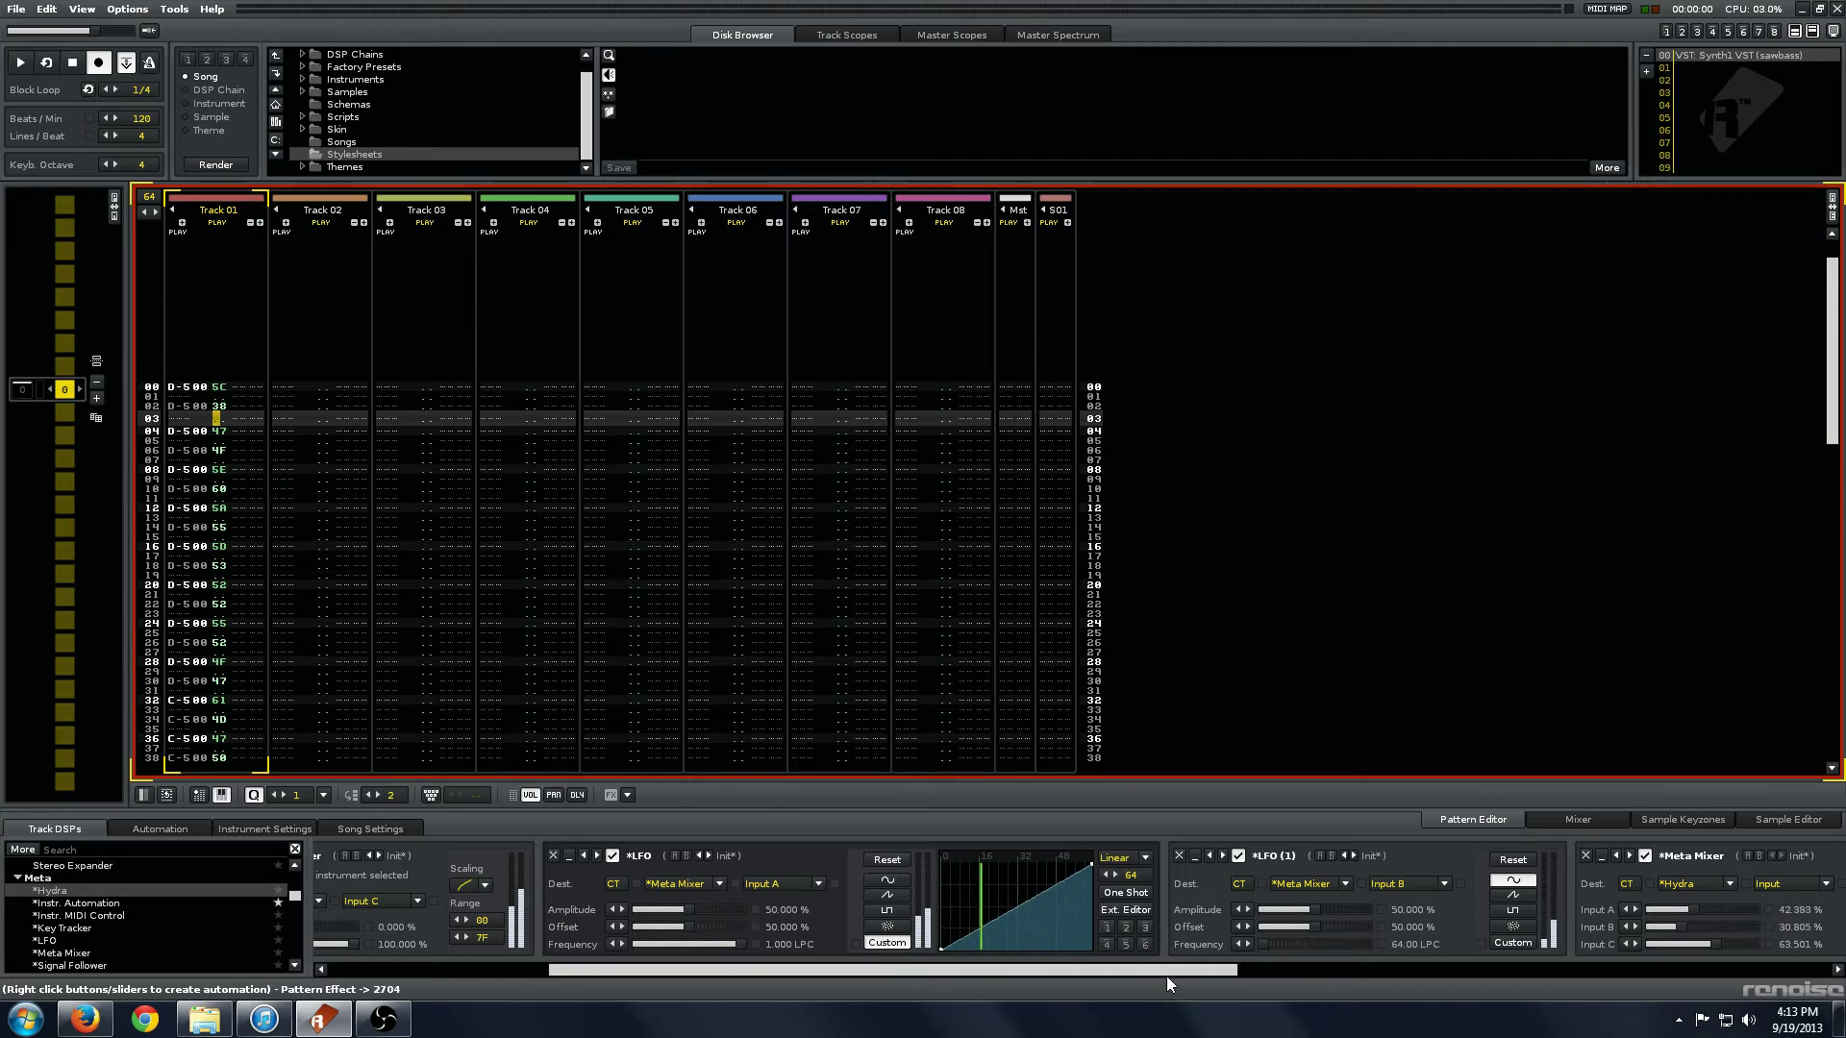
scroll(1250, 971, "right", 3)
left_click(1301, 942)
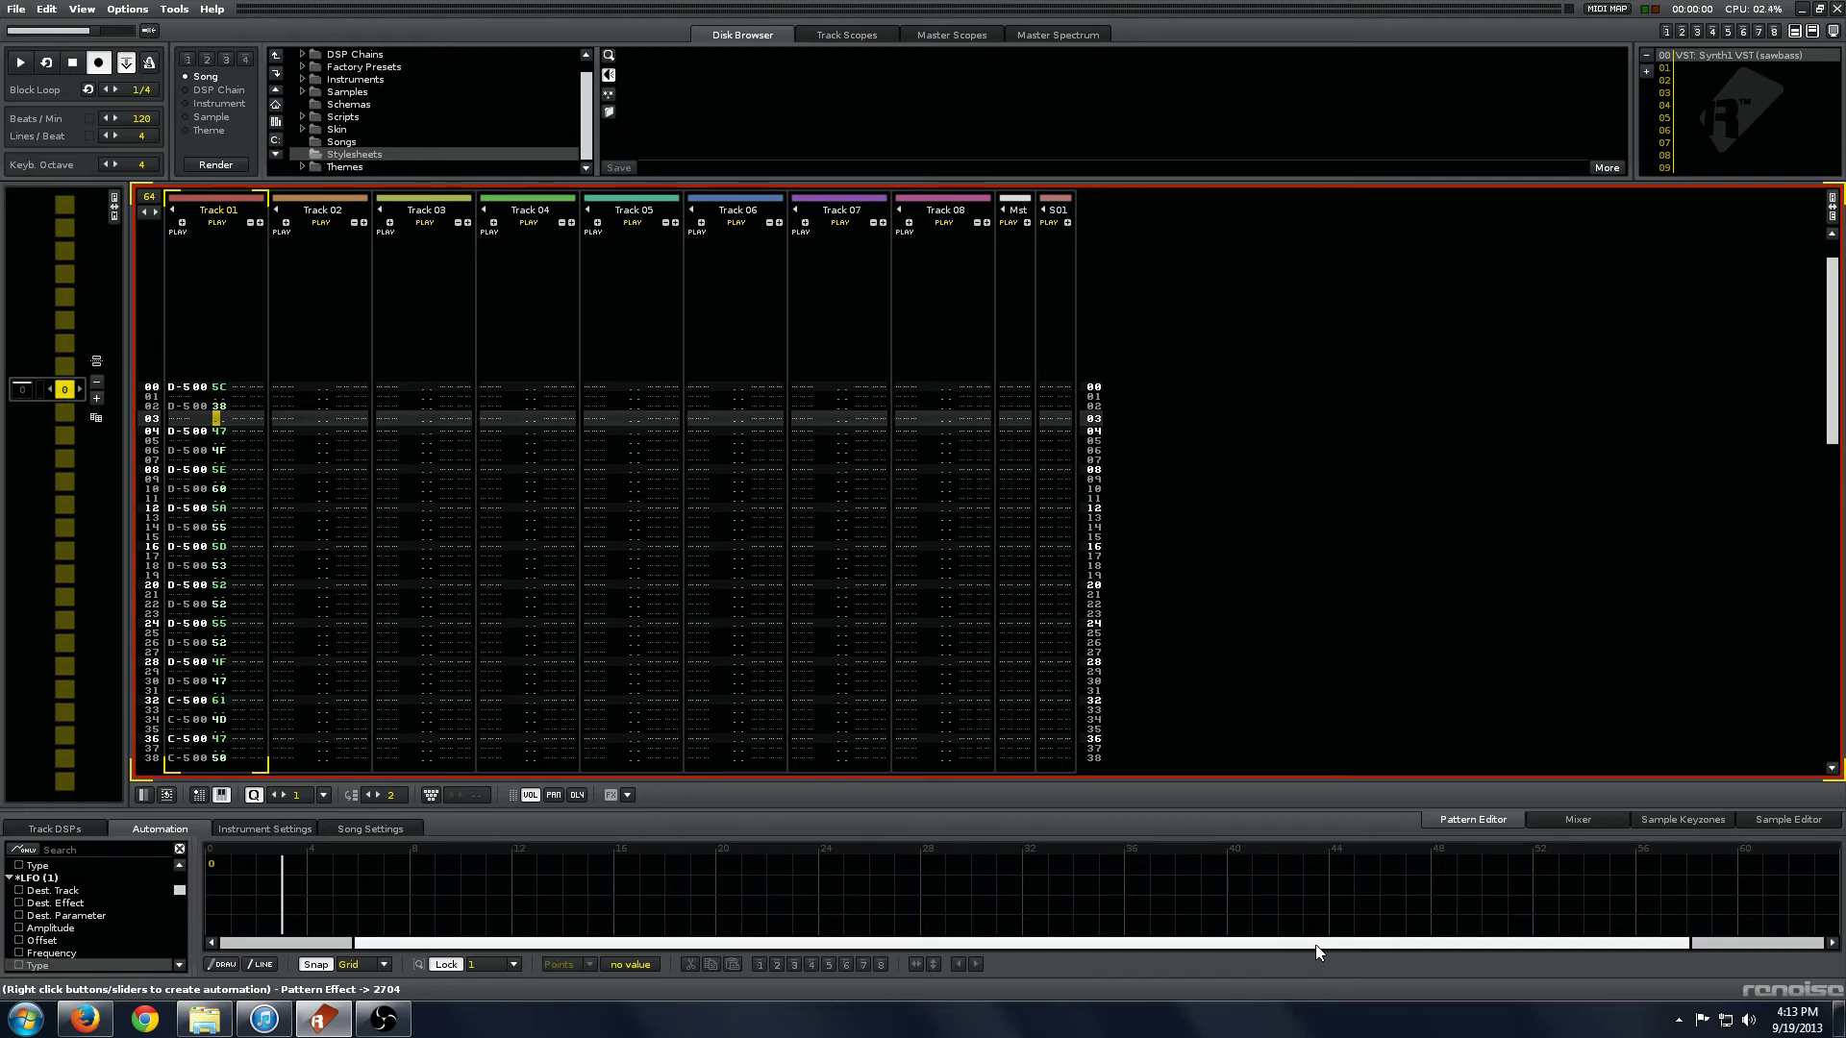
left_click(73, 832)
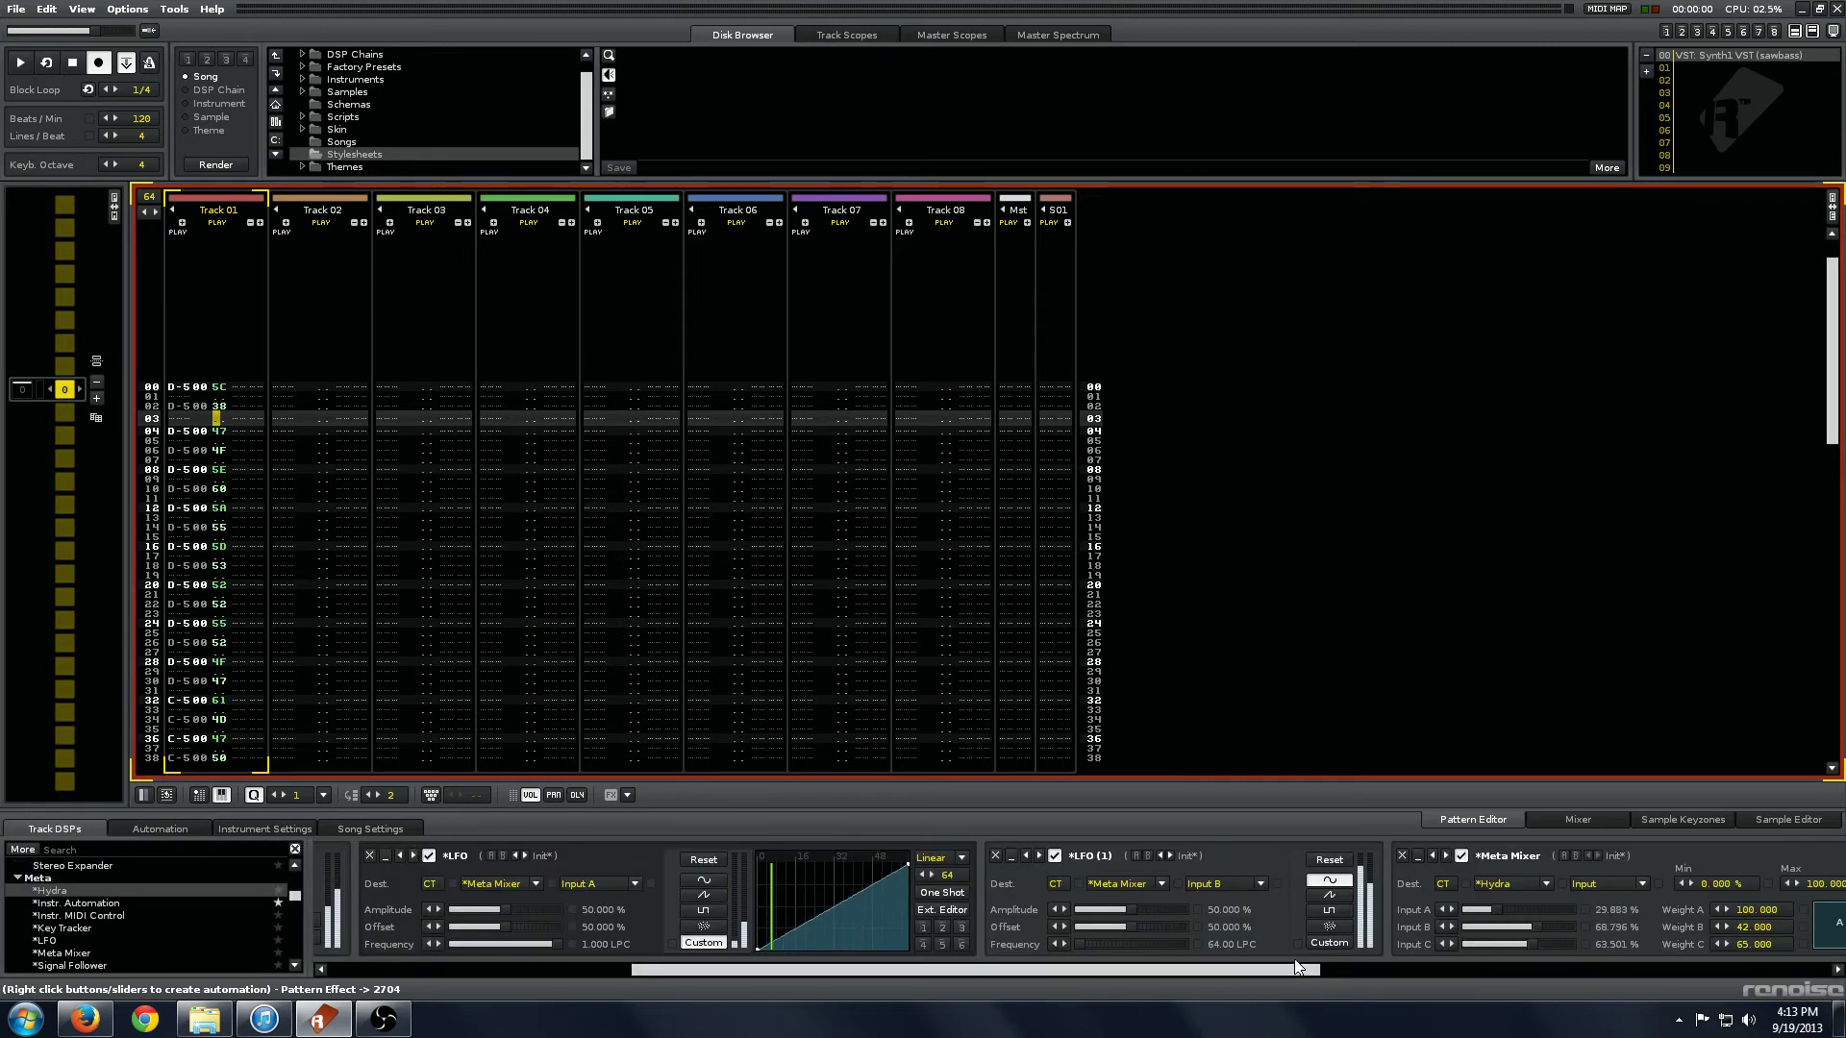
left_click(1329, 942)
left_click(703, 880)
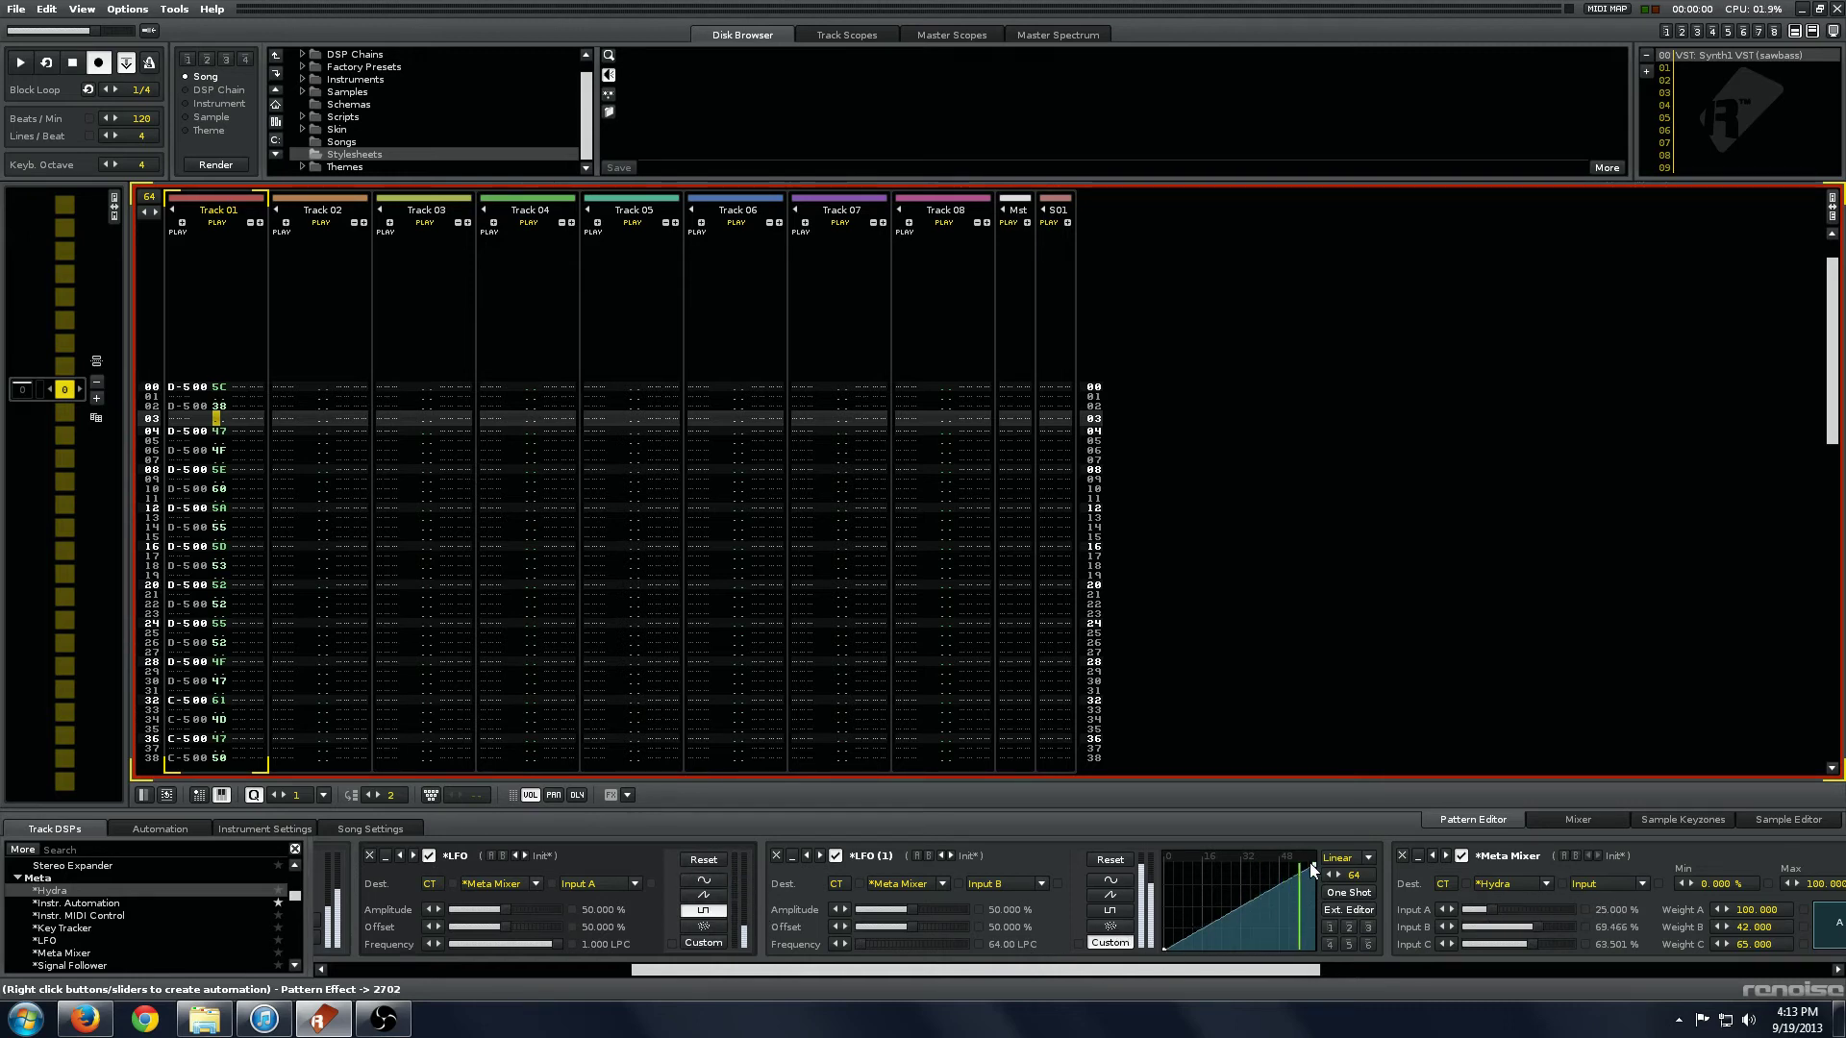
- Open LFO (1)'s envelope editor in Points mode, draw a jagged shape, and start playback
left_click(1359, 913)
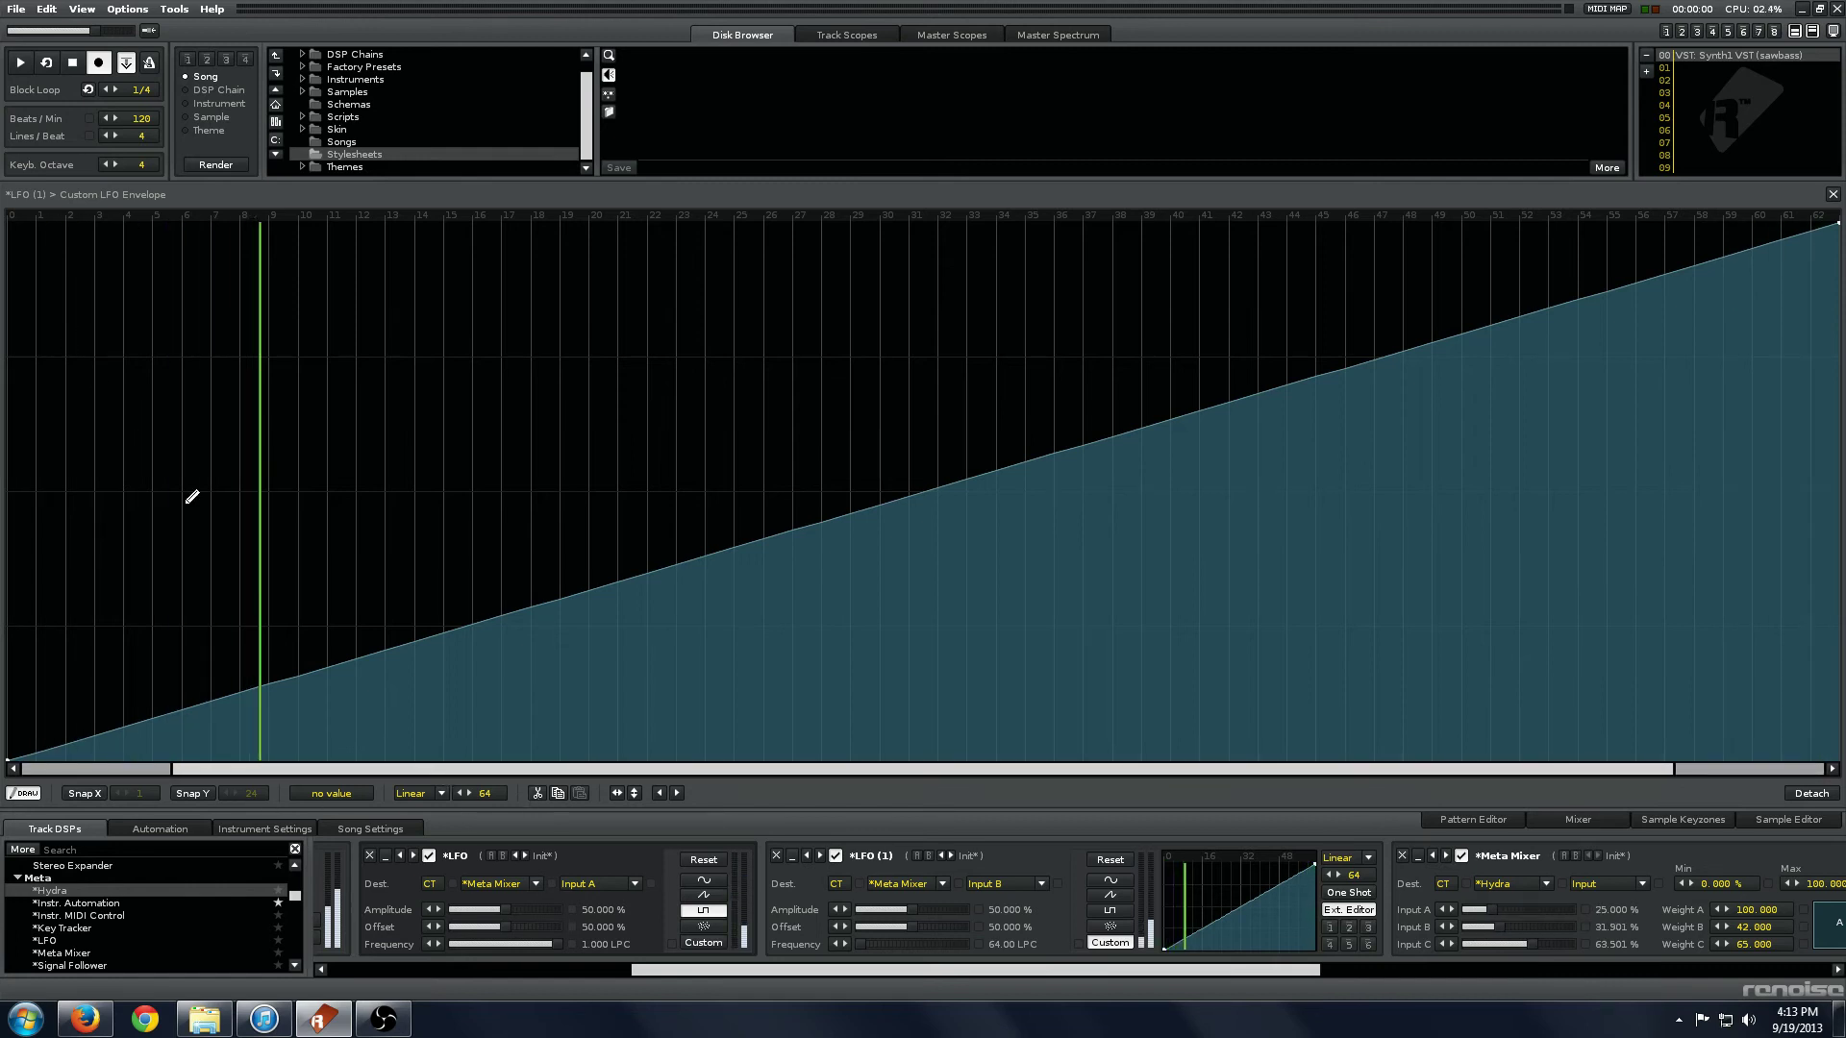
left_click(425, 794)
left_click(415, 769)
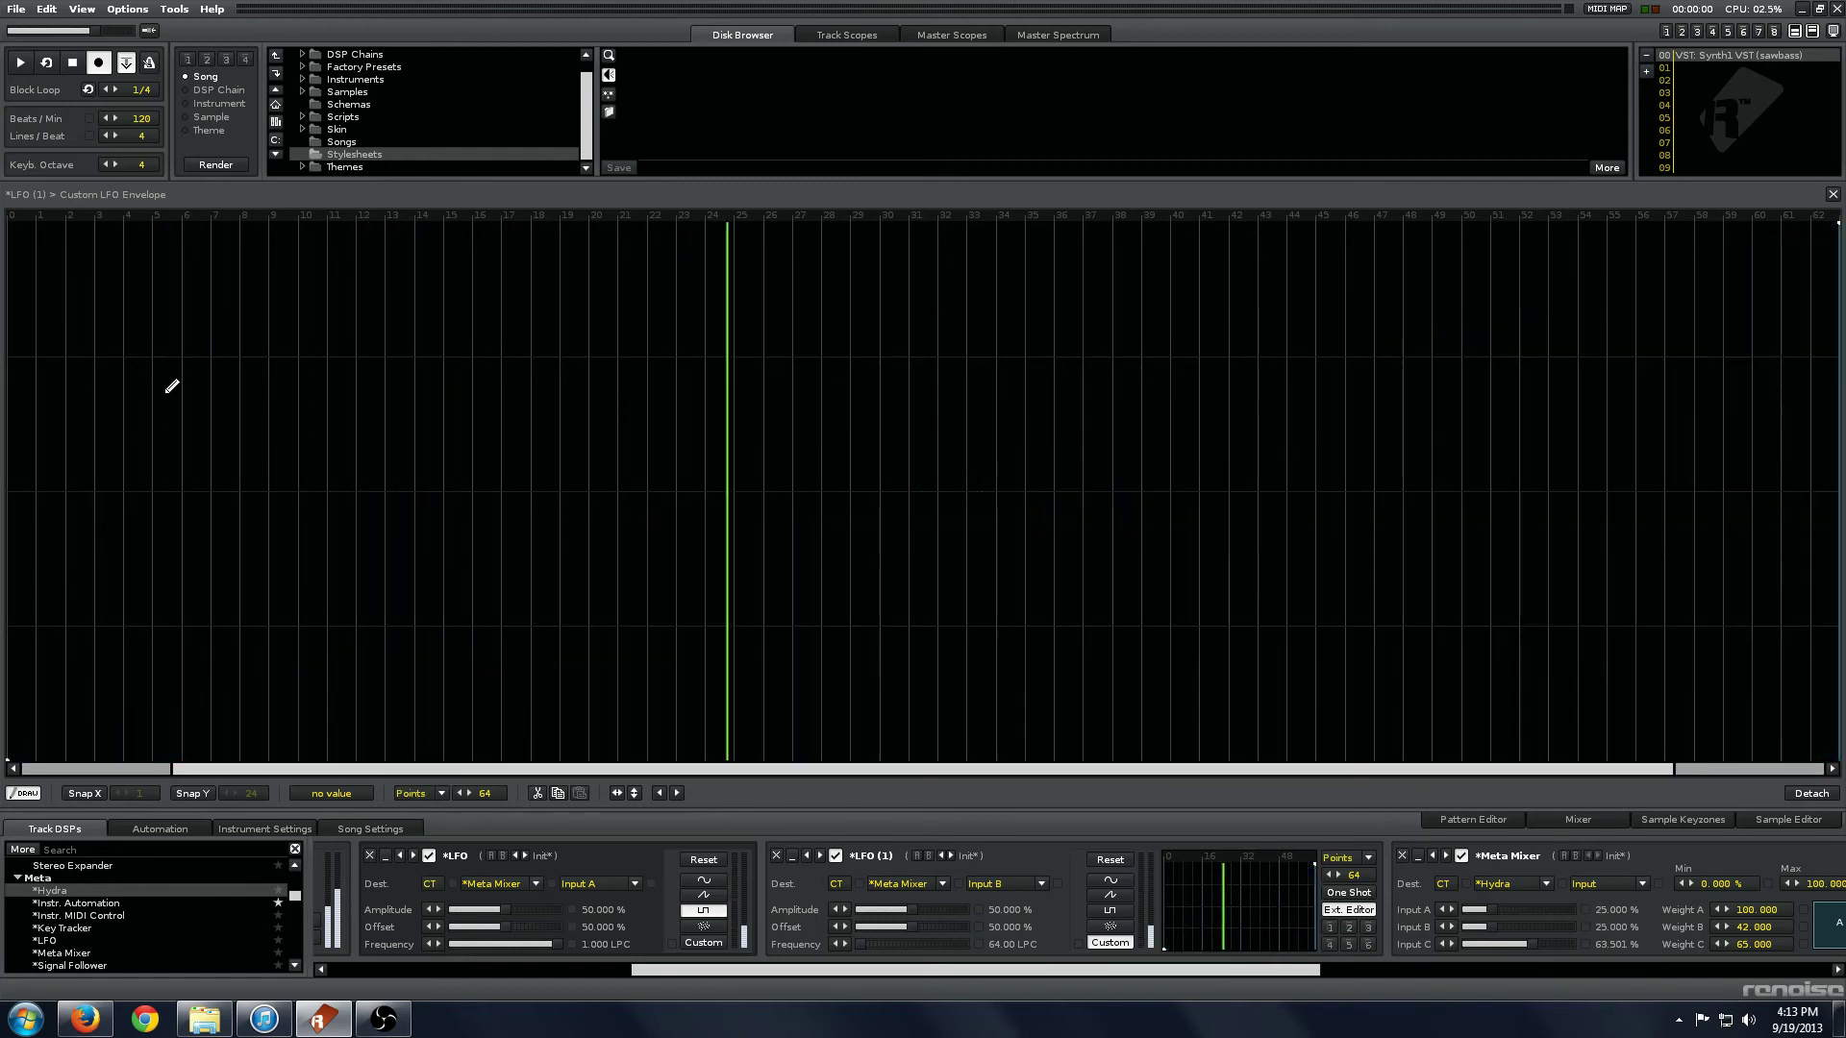
mouse_move(7, 308)
left_mouse_down()
mouse_move(249, 320)
mouse_move(254, 488)
mouse_move(426, 358)
mouse_move(453, 562)
mouse_move(530, 455)
mouse_move(618, 564)
mouse_move(676, 236)
mouse_move(849, 423)
mouse_move(902, 356)
mouse_move(1058, 659)
mouse_move(1084, 635)
mouse_move(1288, 615)
mouse_move(1361, 395)
mouse_move(1345, 373)
mouse_move(1431, 303)
mouse_move(1405, 247)
mouse_move(1520, 539)
mouse_move(1550, 434)
mouse_move(1605, 391)
mouse_move(1664, 515)
mouse_move(1693, 503)
mouse_move(1721, 381)
mouse_move(1751, 413)
mouse_move(1750, 385)
mouse_move(1635, 392)
mouse_move(1663, 408)
mouse_move(1578, 529)
mouse_move(1834, 327)
left_mouse_up()
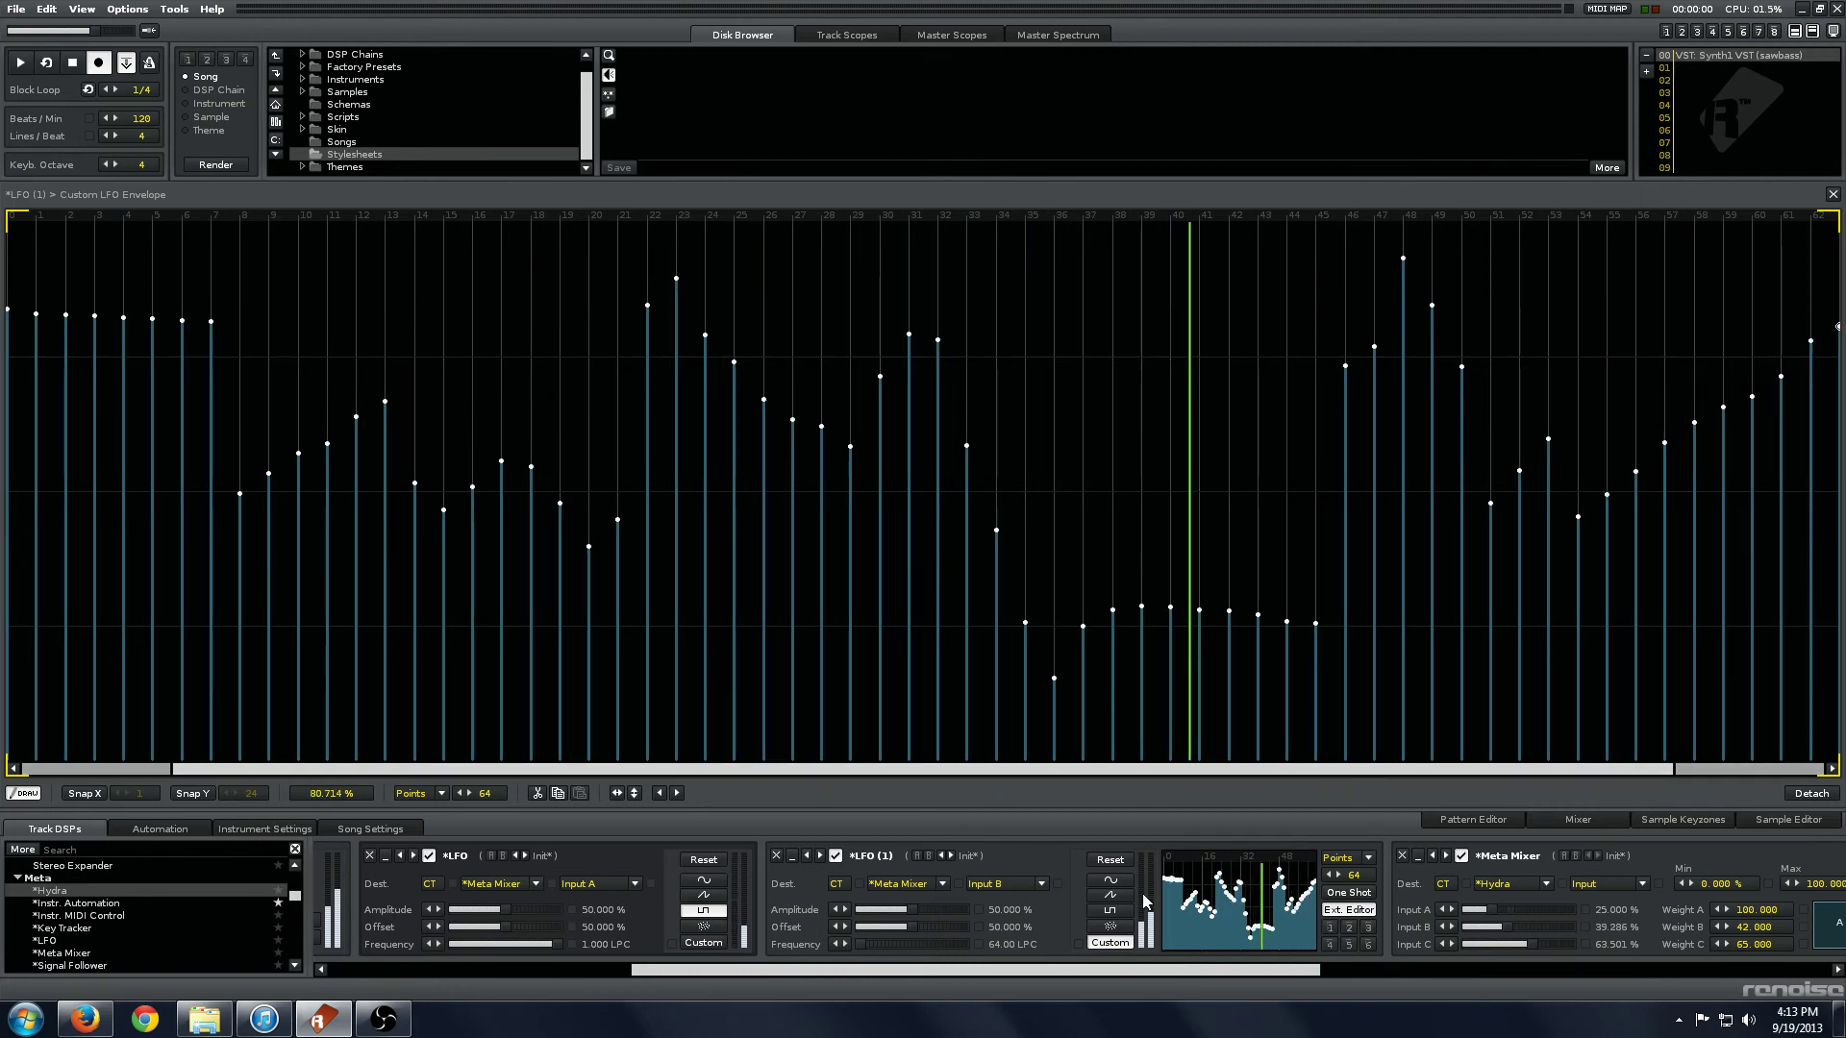
key("space")
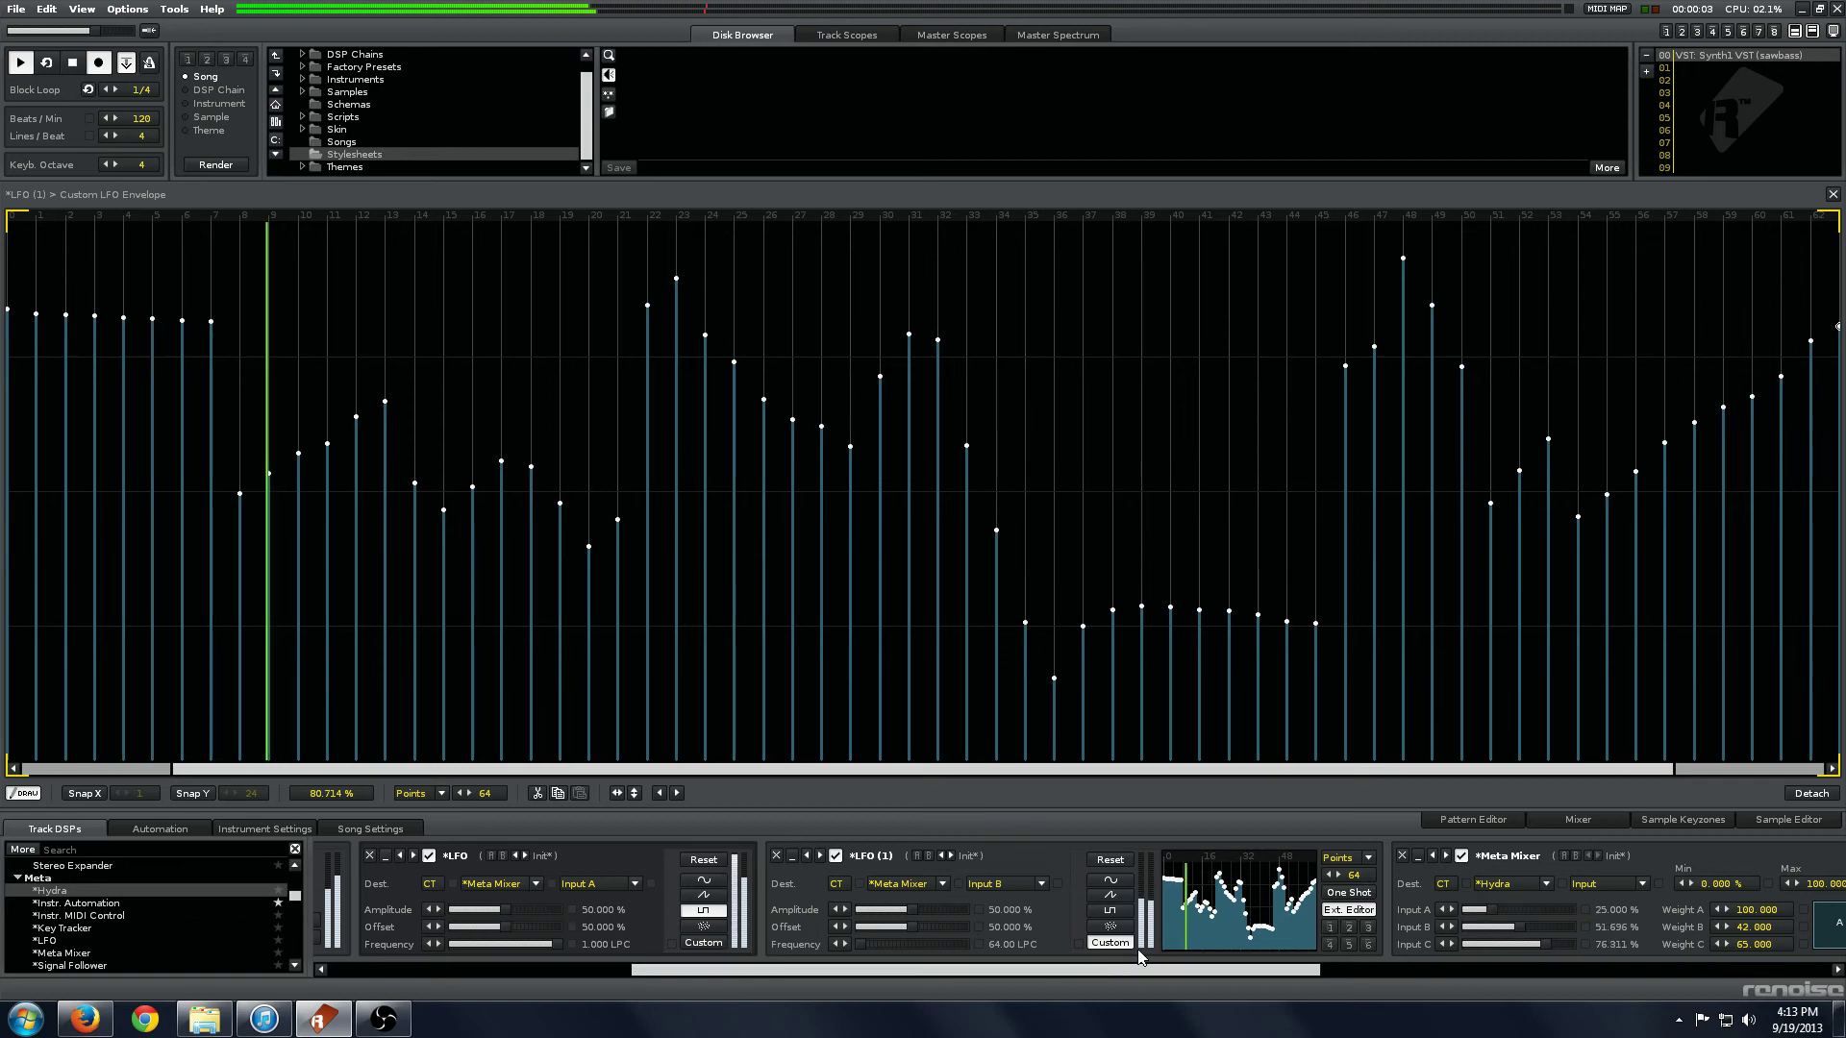
- Lower steps 13–20 and reshape the envelope's middle section, then stop and open Synth1's editor
left_click_drag(385, 667, 589, 687)
left_click(938, 642)
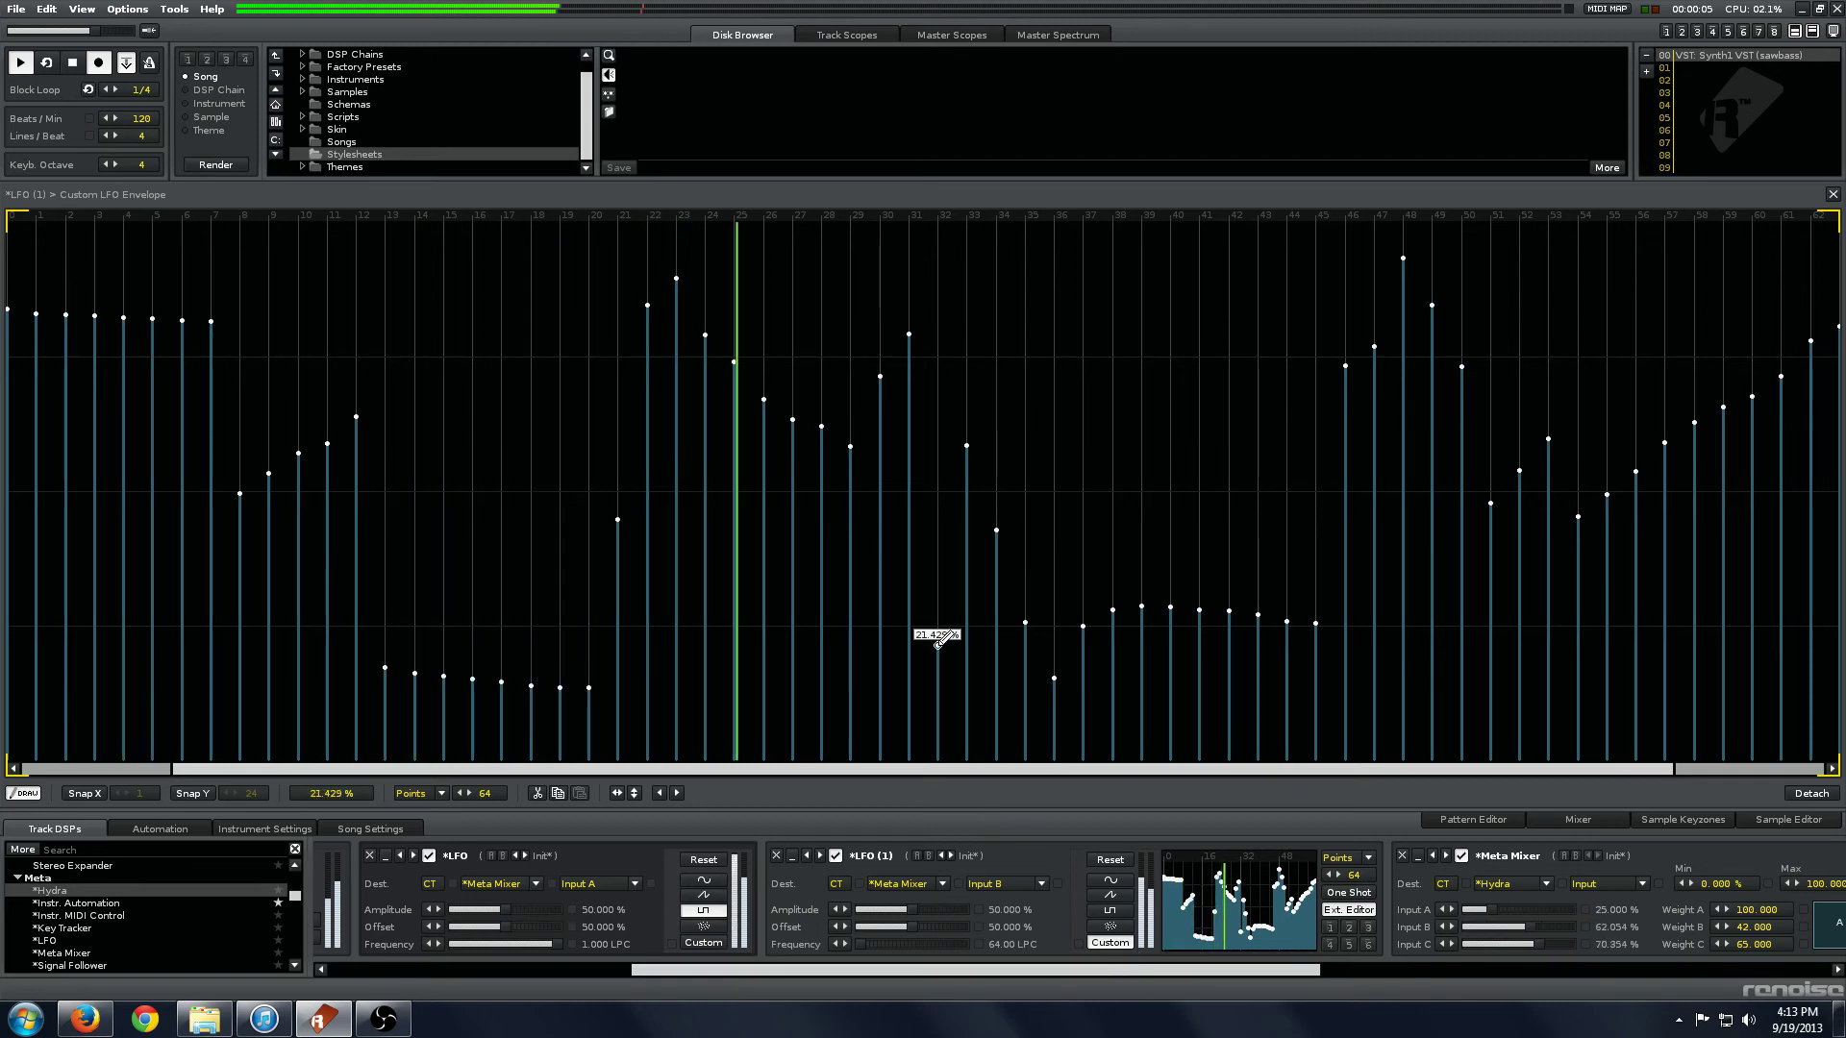
mouse_move(937, 640)
left_mouse_down()
mouse_move(993, 335)
mouse_move(1050, 395)
mouse_move(1133, 704)
mouse_move(1345, 684)
left_mouse_up()
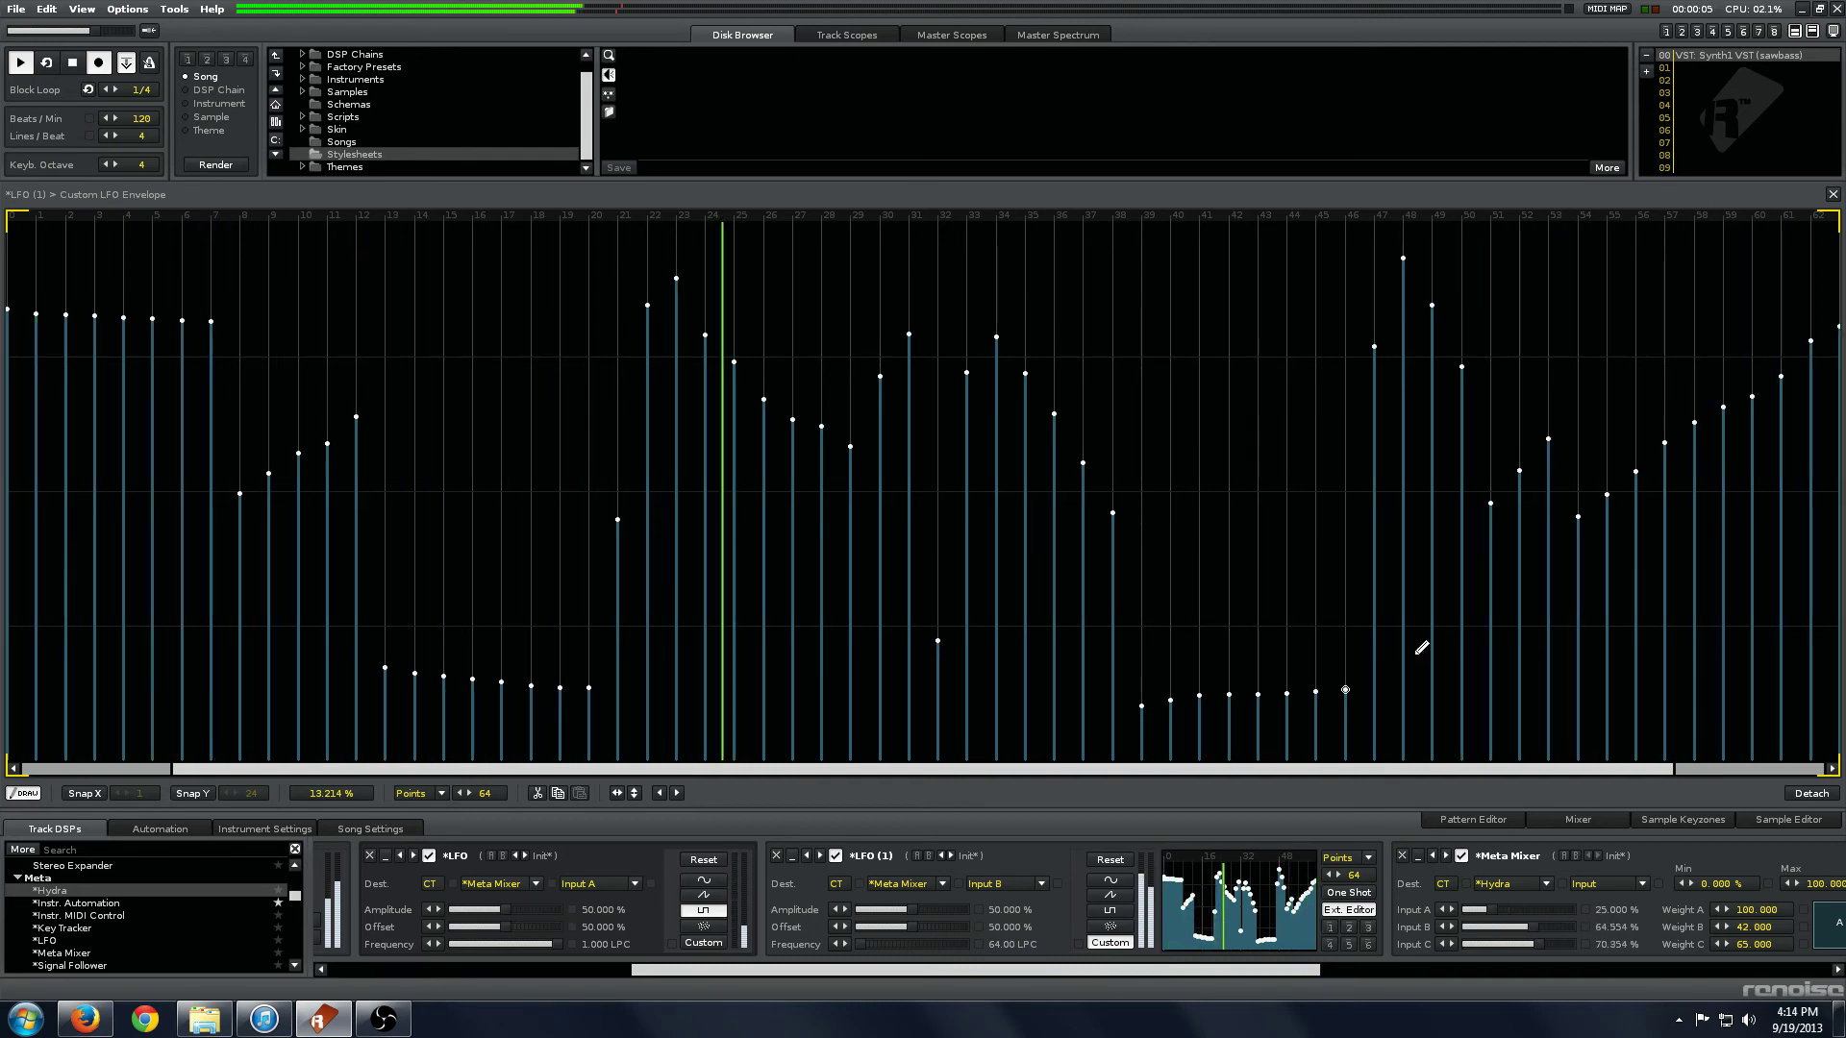
key("space")
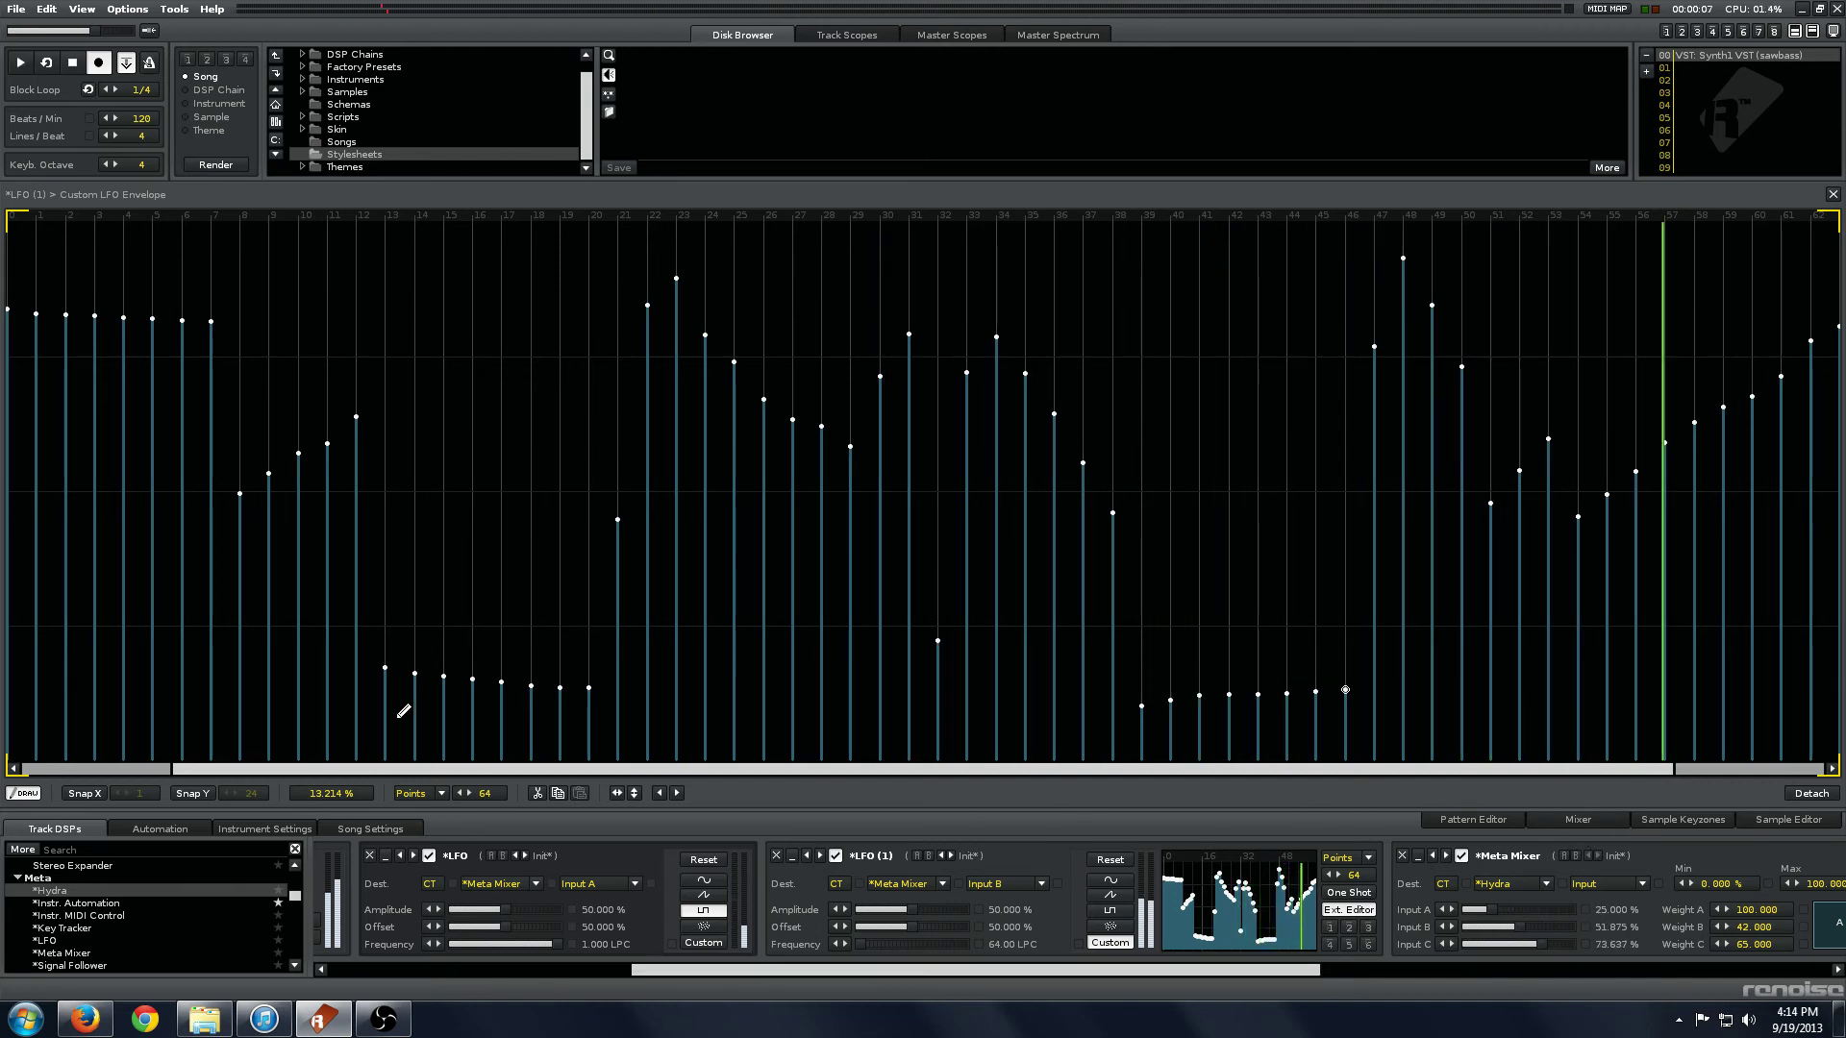
key("F3")
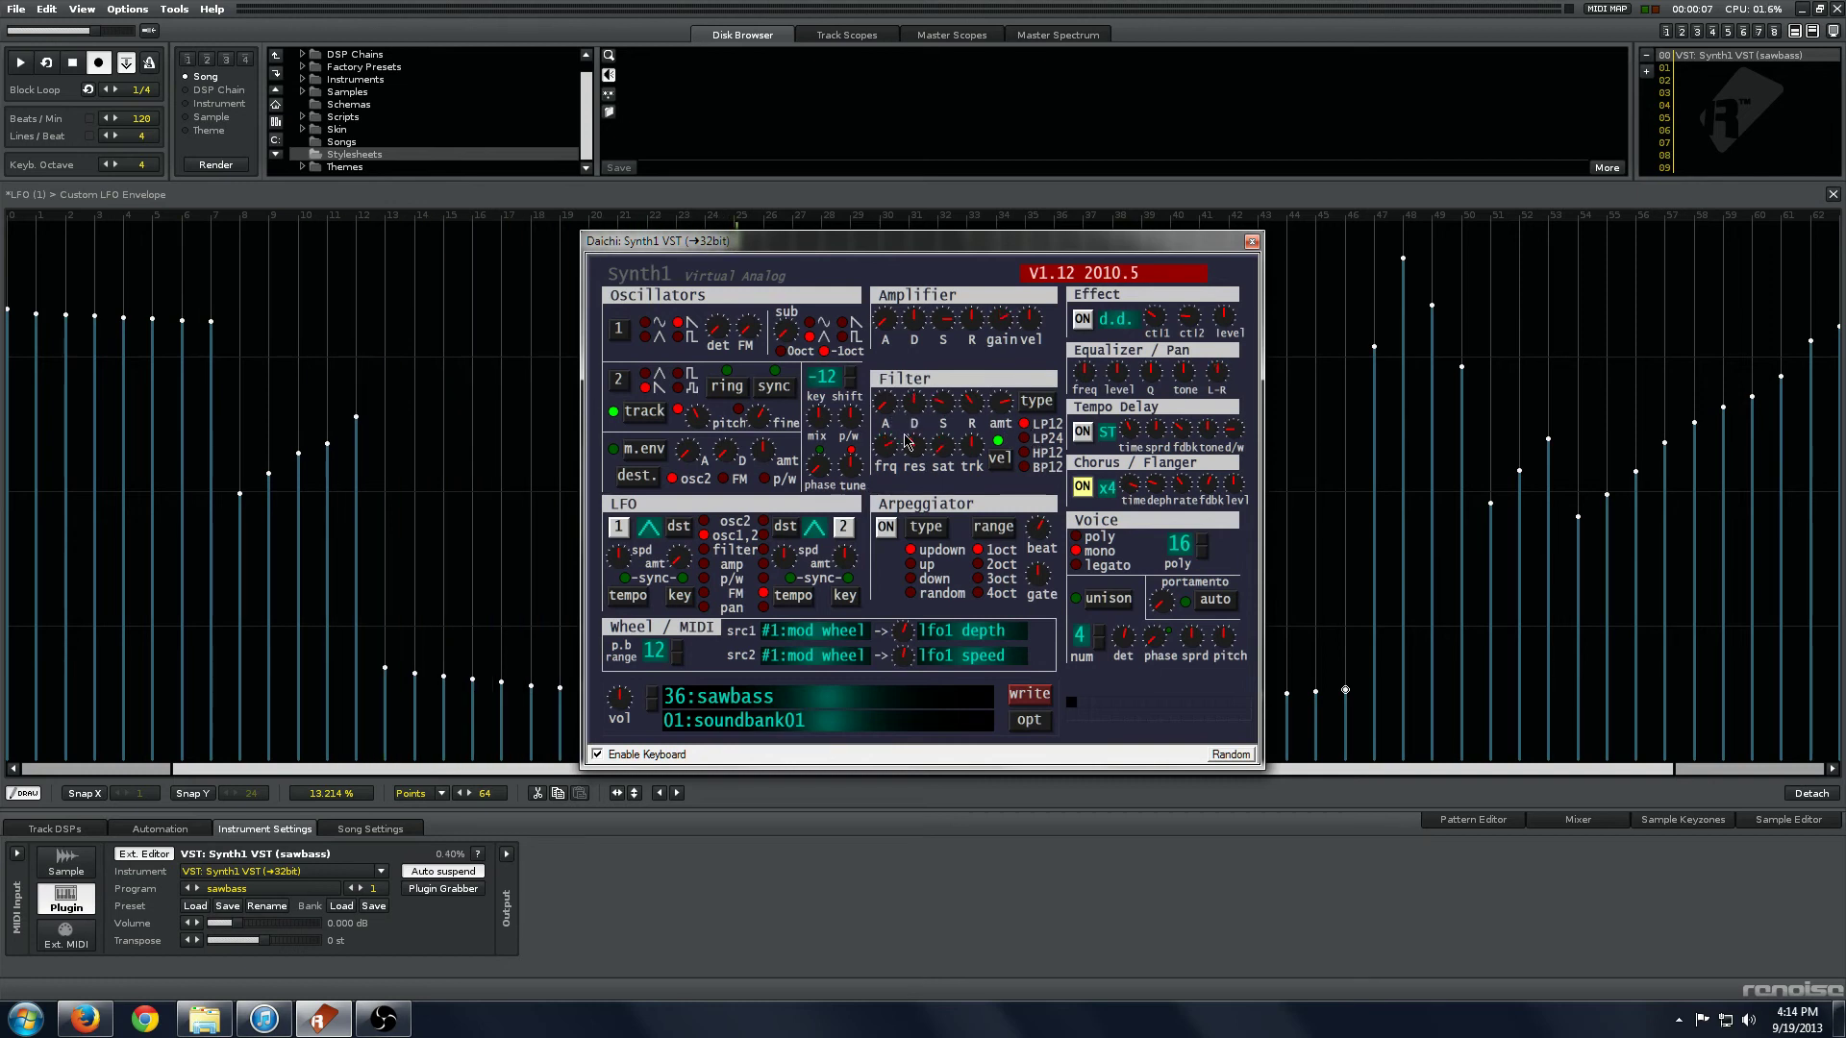
- Load Synth1's 5:generic supersaw program from soundbank01, then close the plugin window
left_click(702, 695)
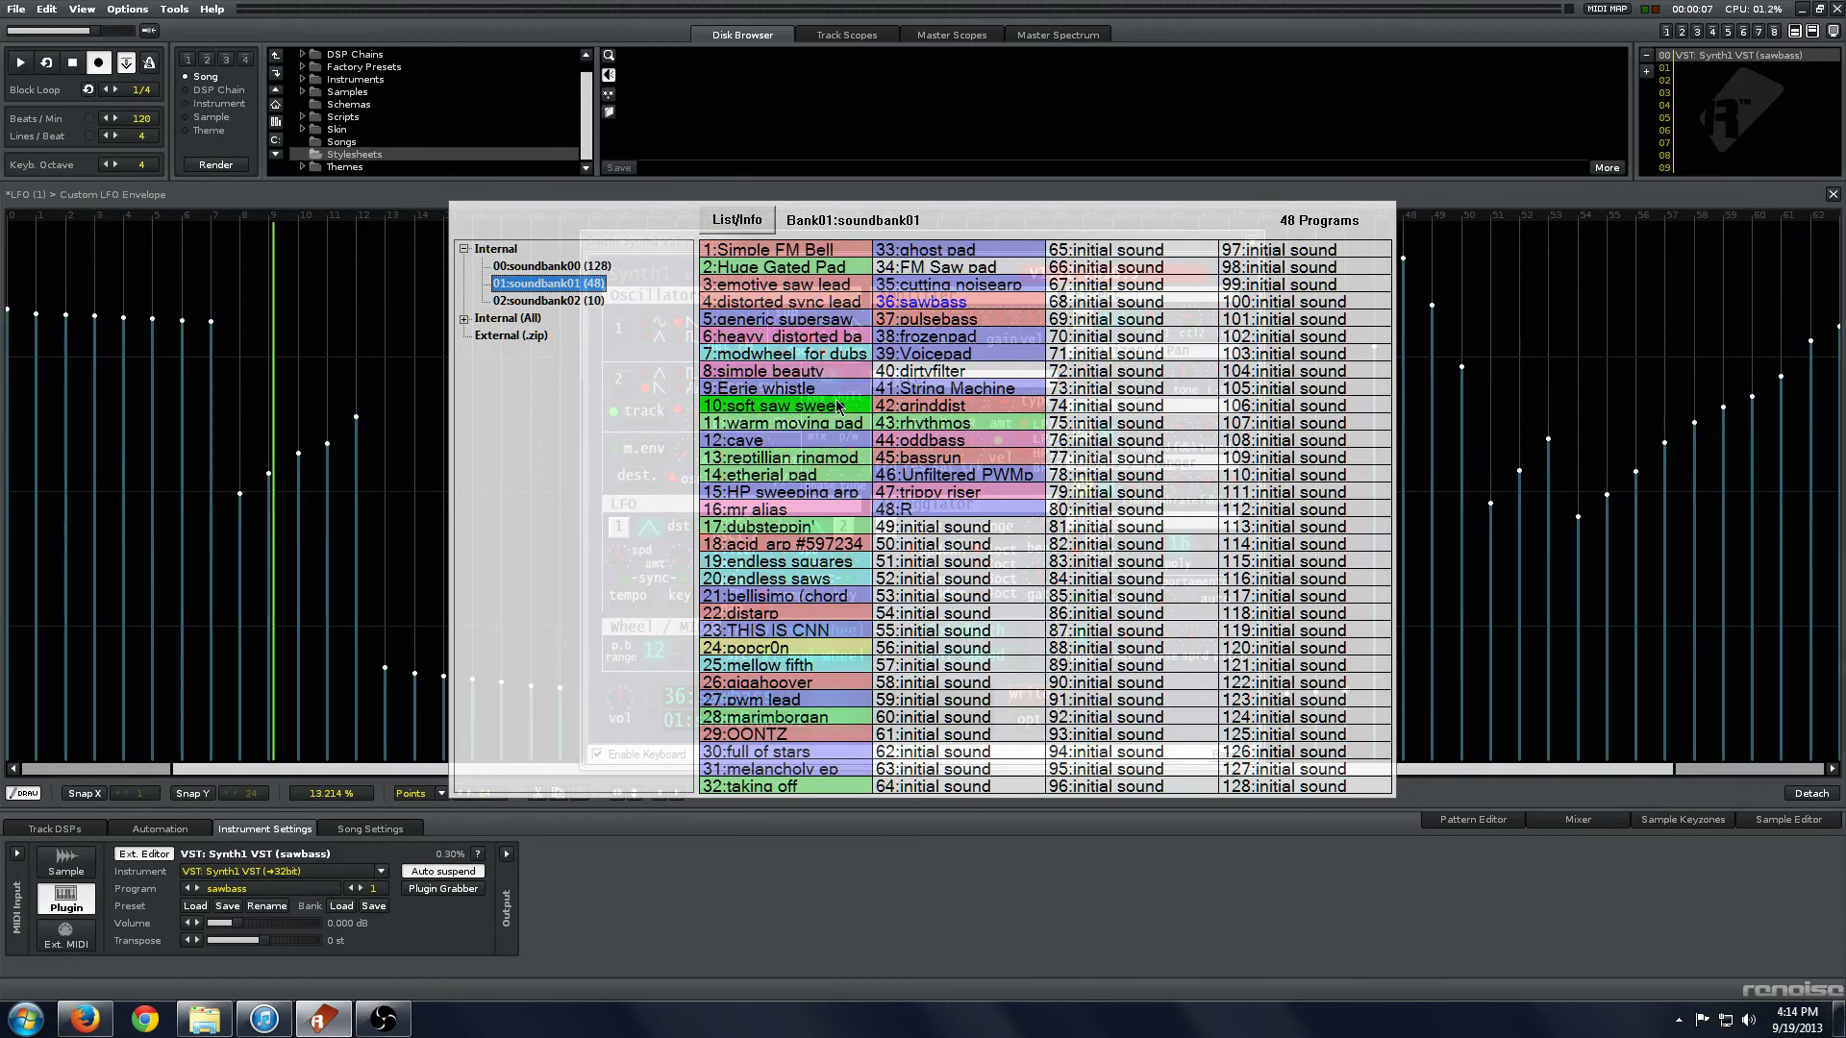
left_click(826, 320)
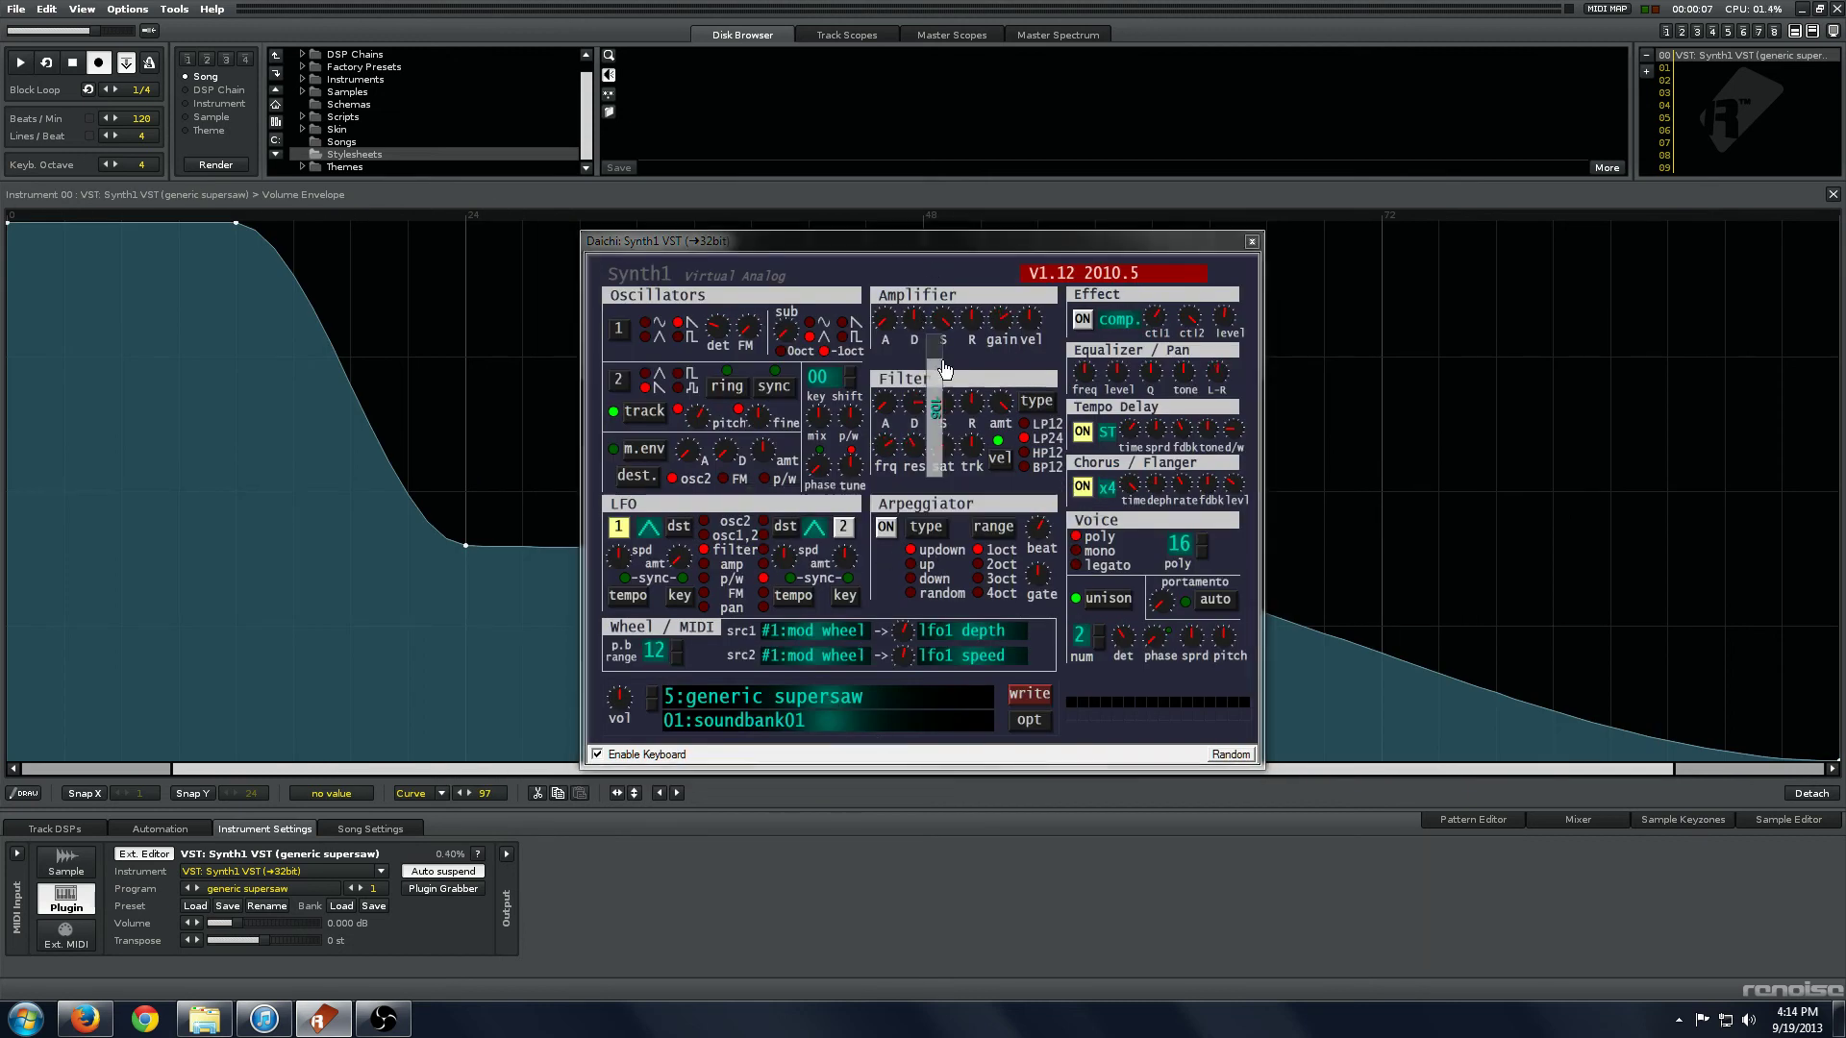
left_click(955, 320)
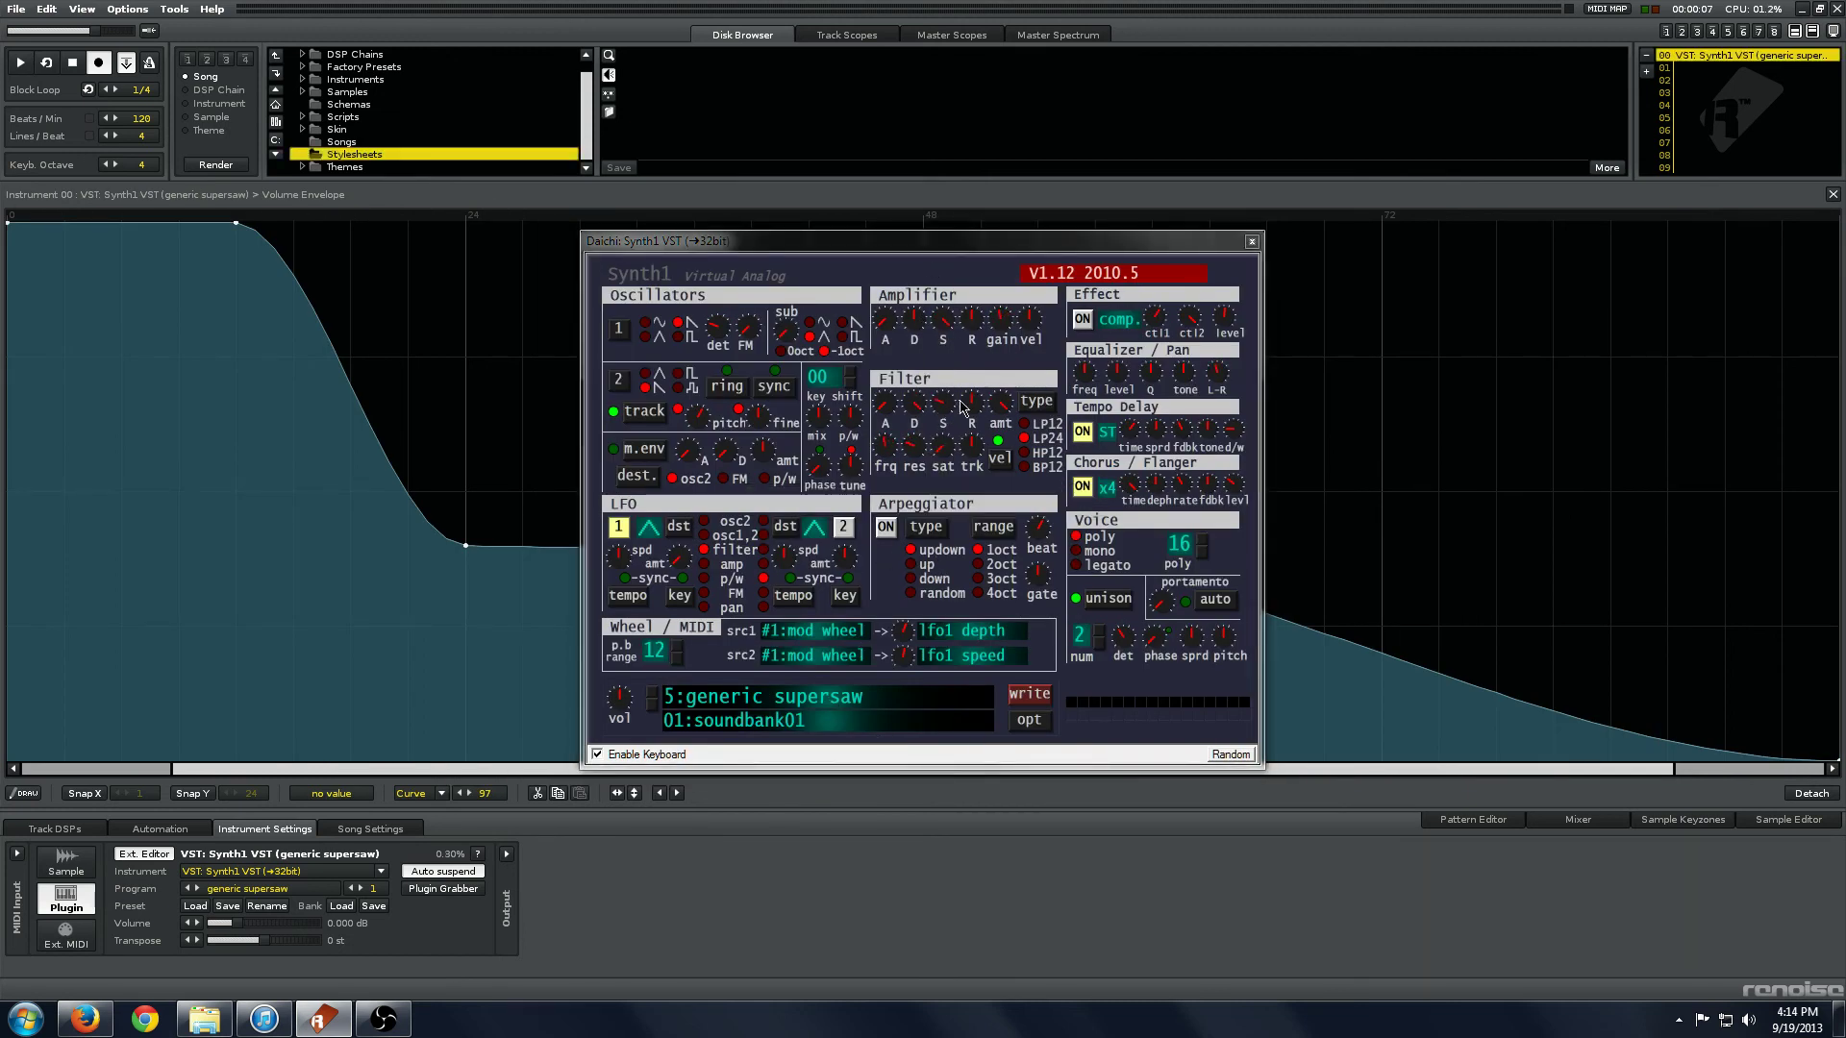
left_click(1251, 241)
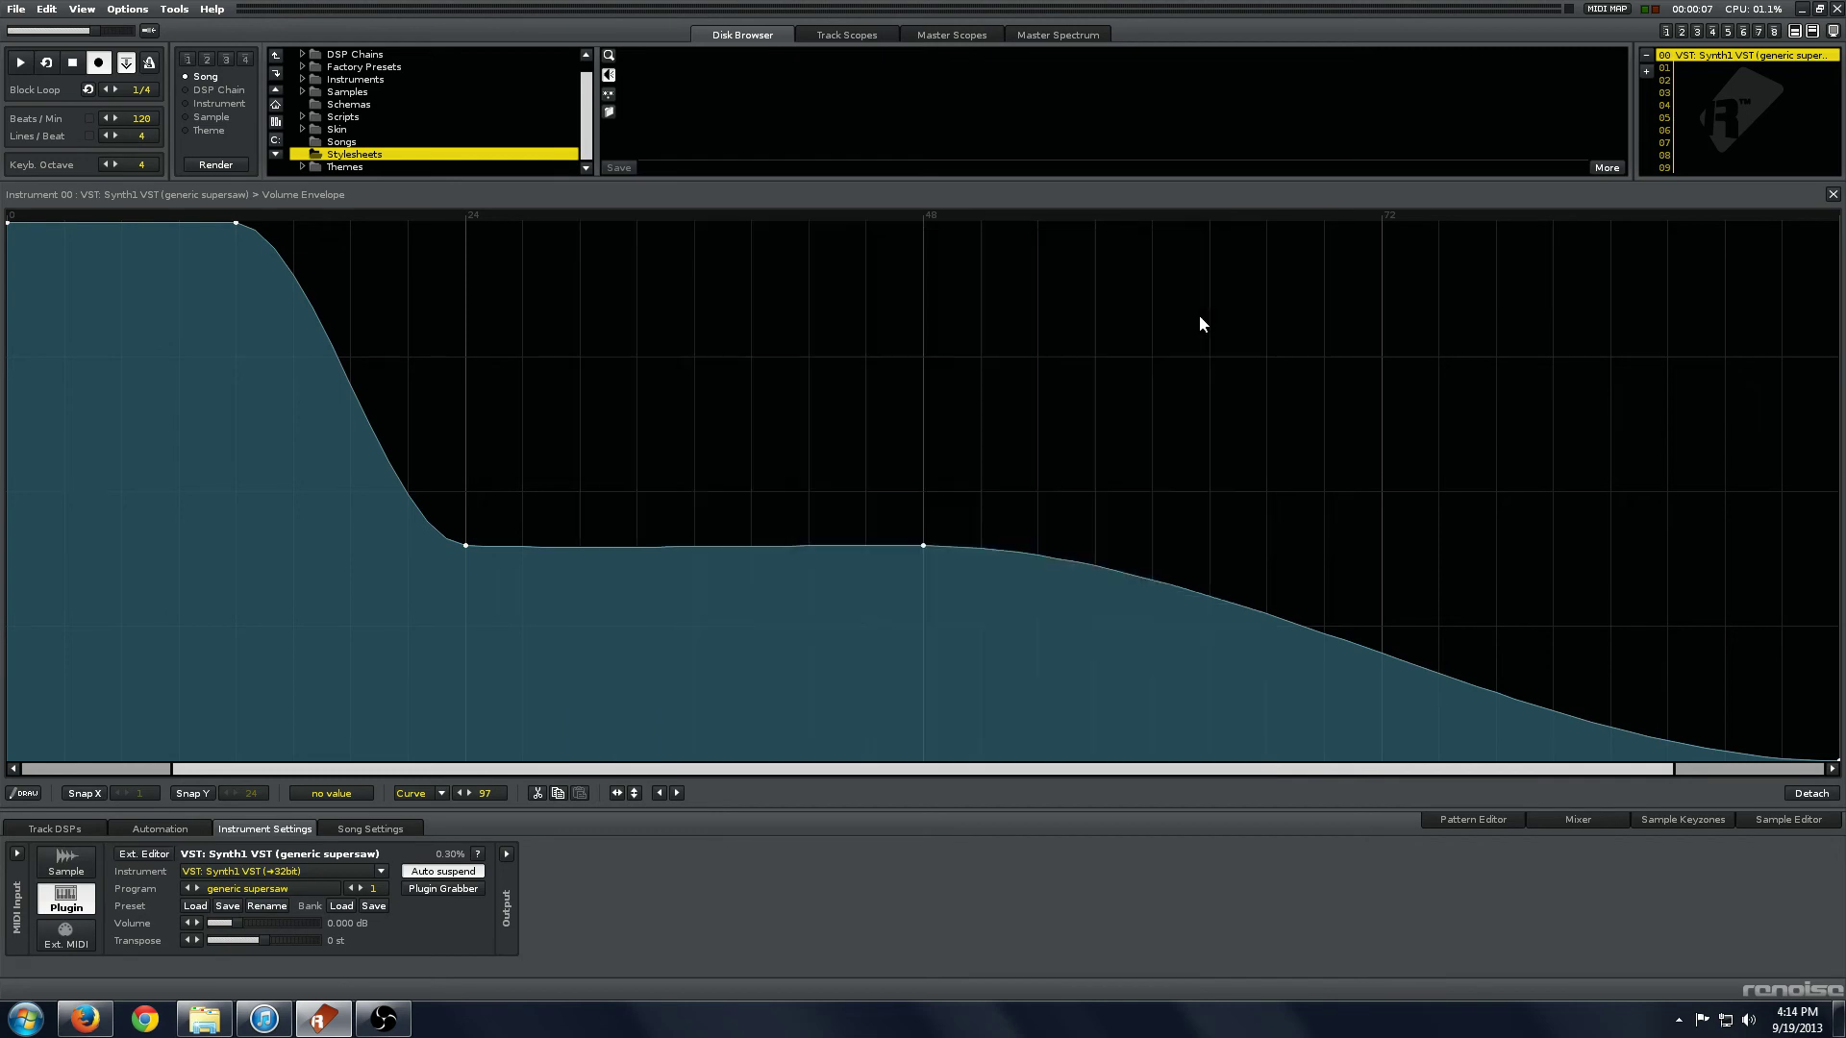
- Show Track 01's DSP chain below the Pattern Editor and play the song briefly
left_click(55, 829)
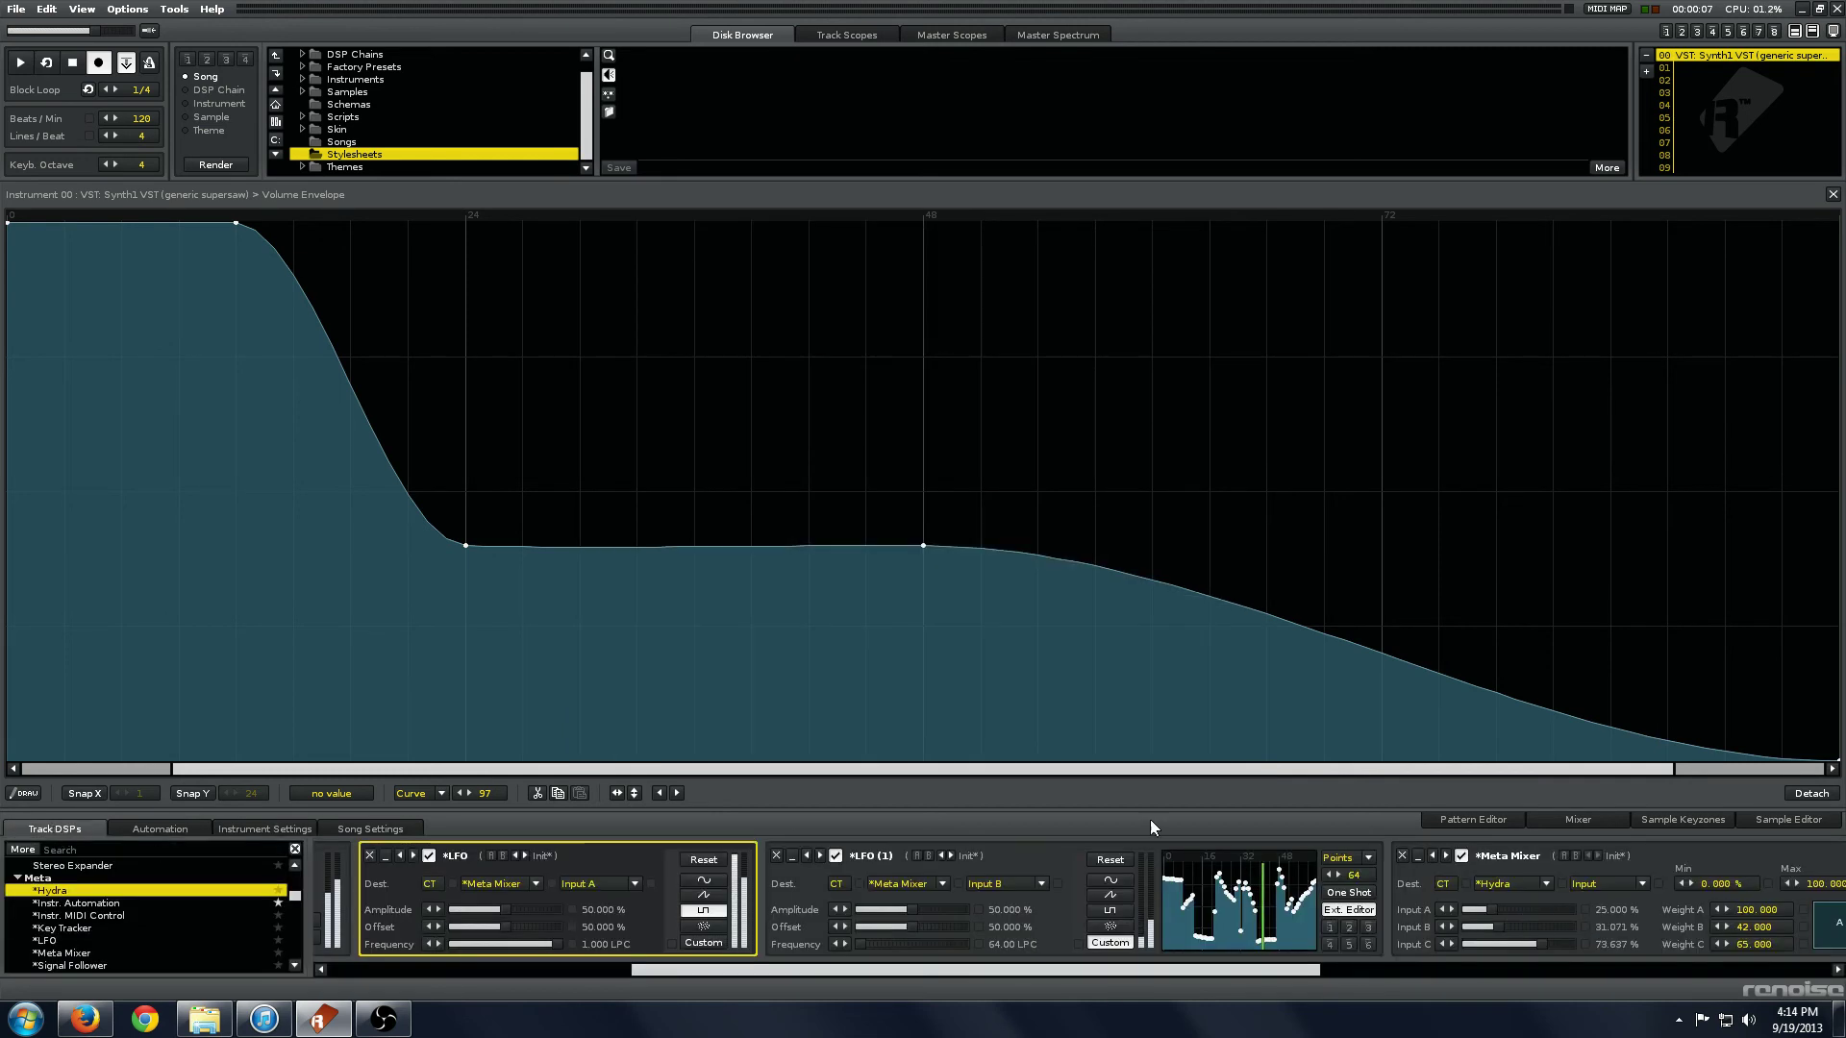
key("space")
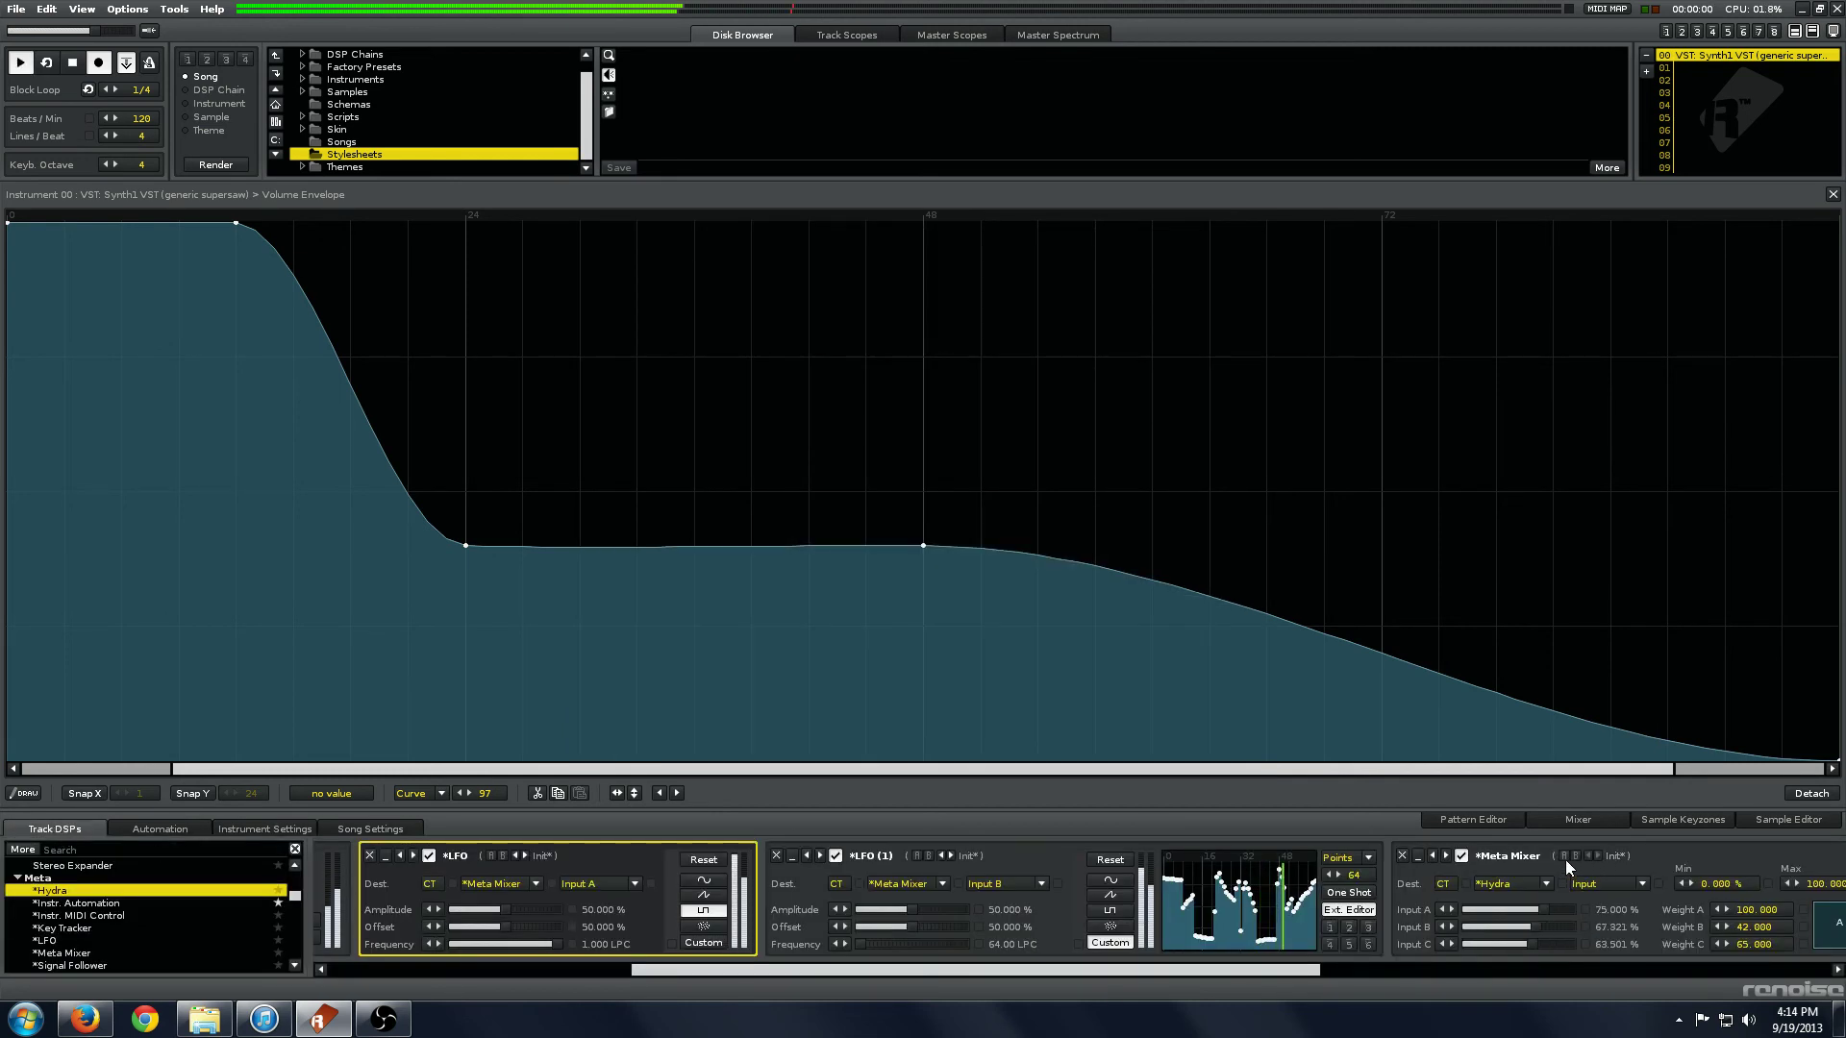
left_click(1481, 819)
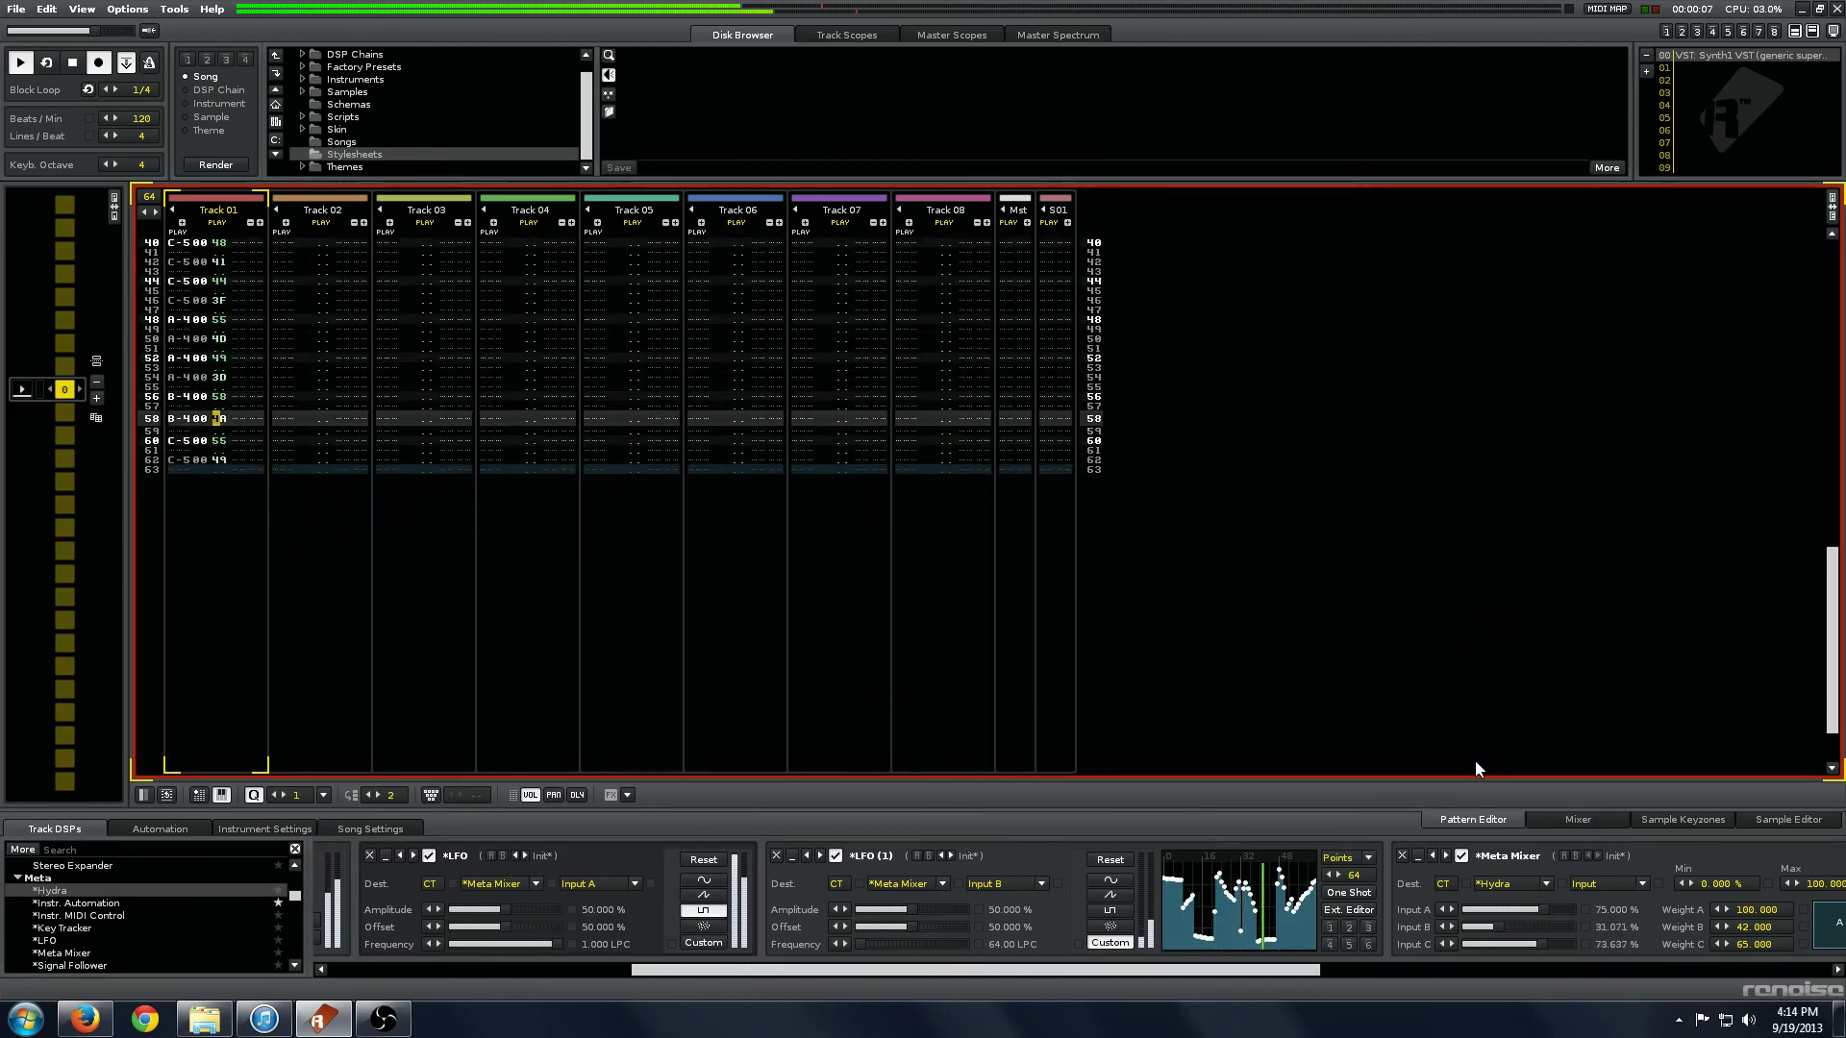
key("space")
- Scroll the DSP chain to the two LFOs, play, and open row 00's effect command list
left_click_drag(1004, 970, 1311, 973)
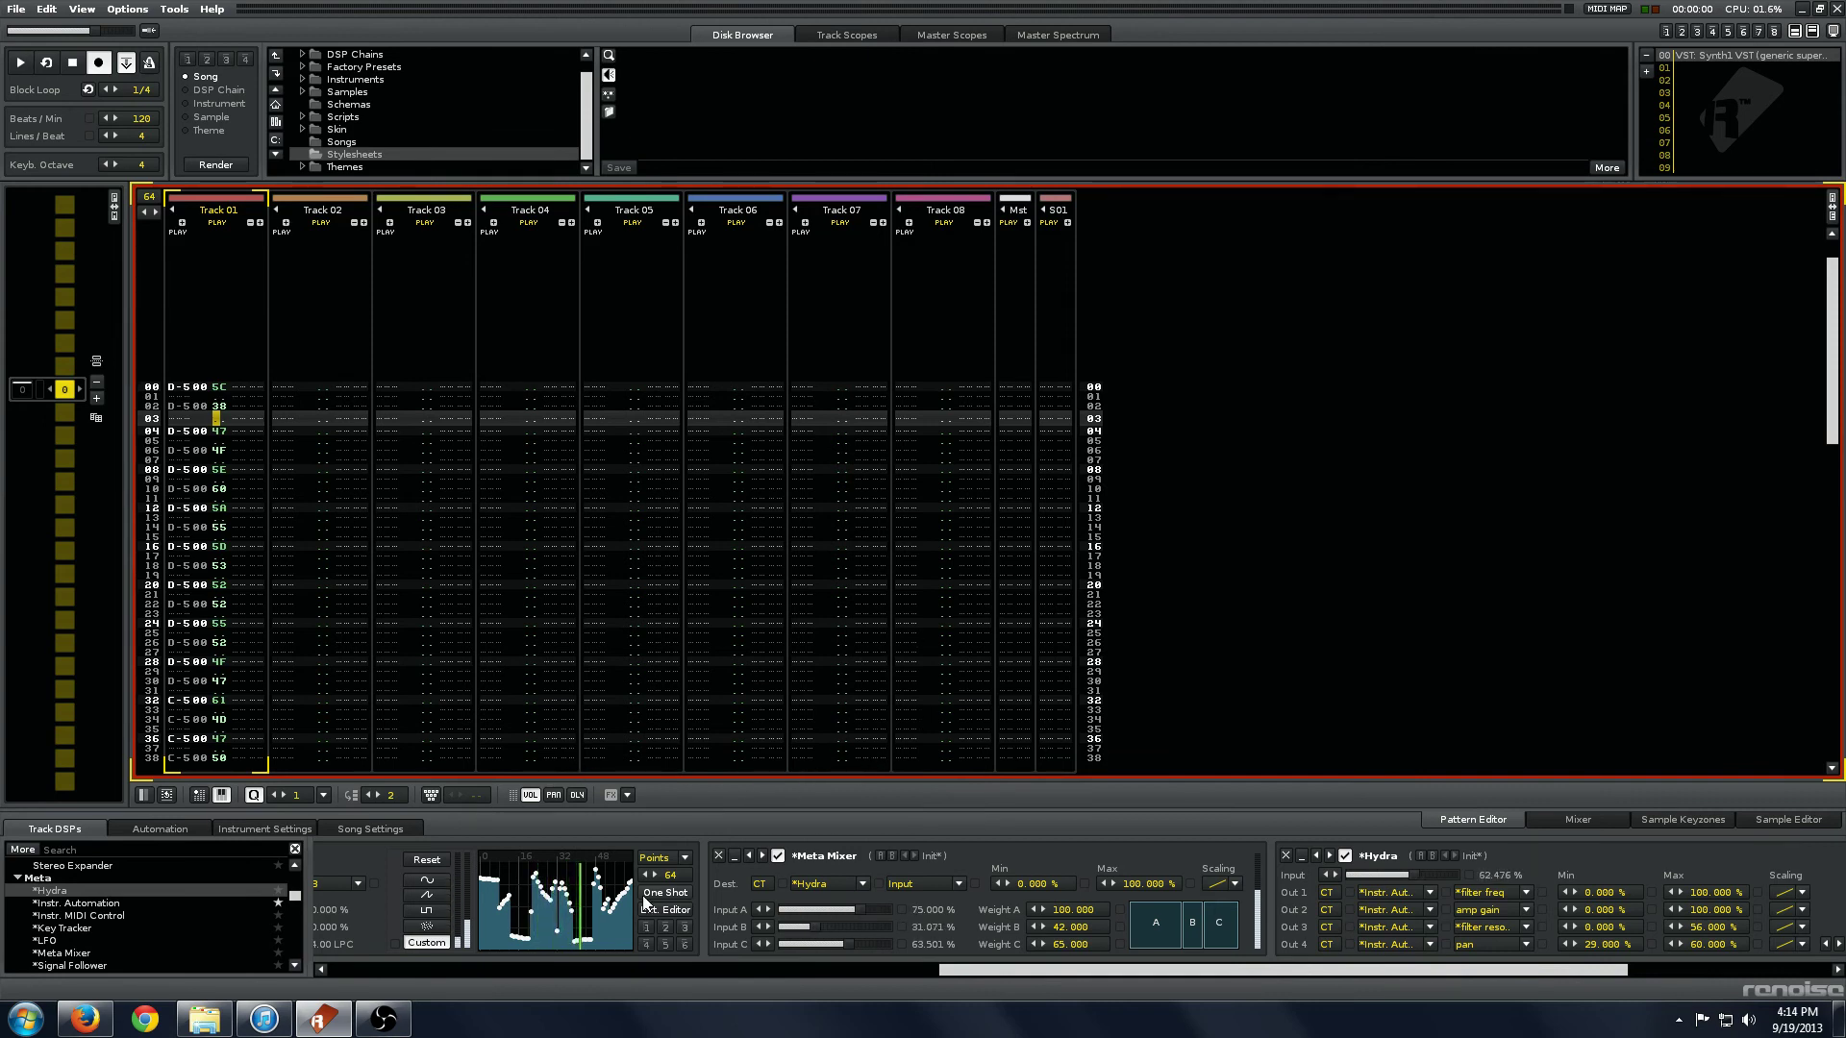
left_click(700, 969)
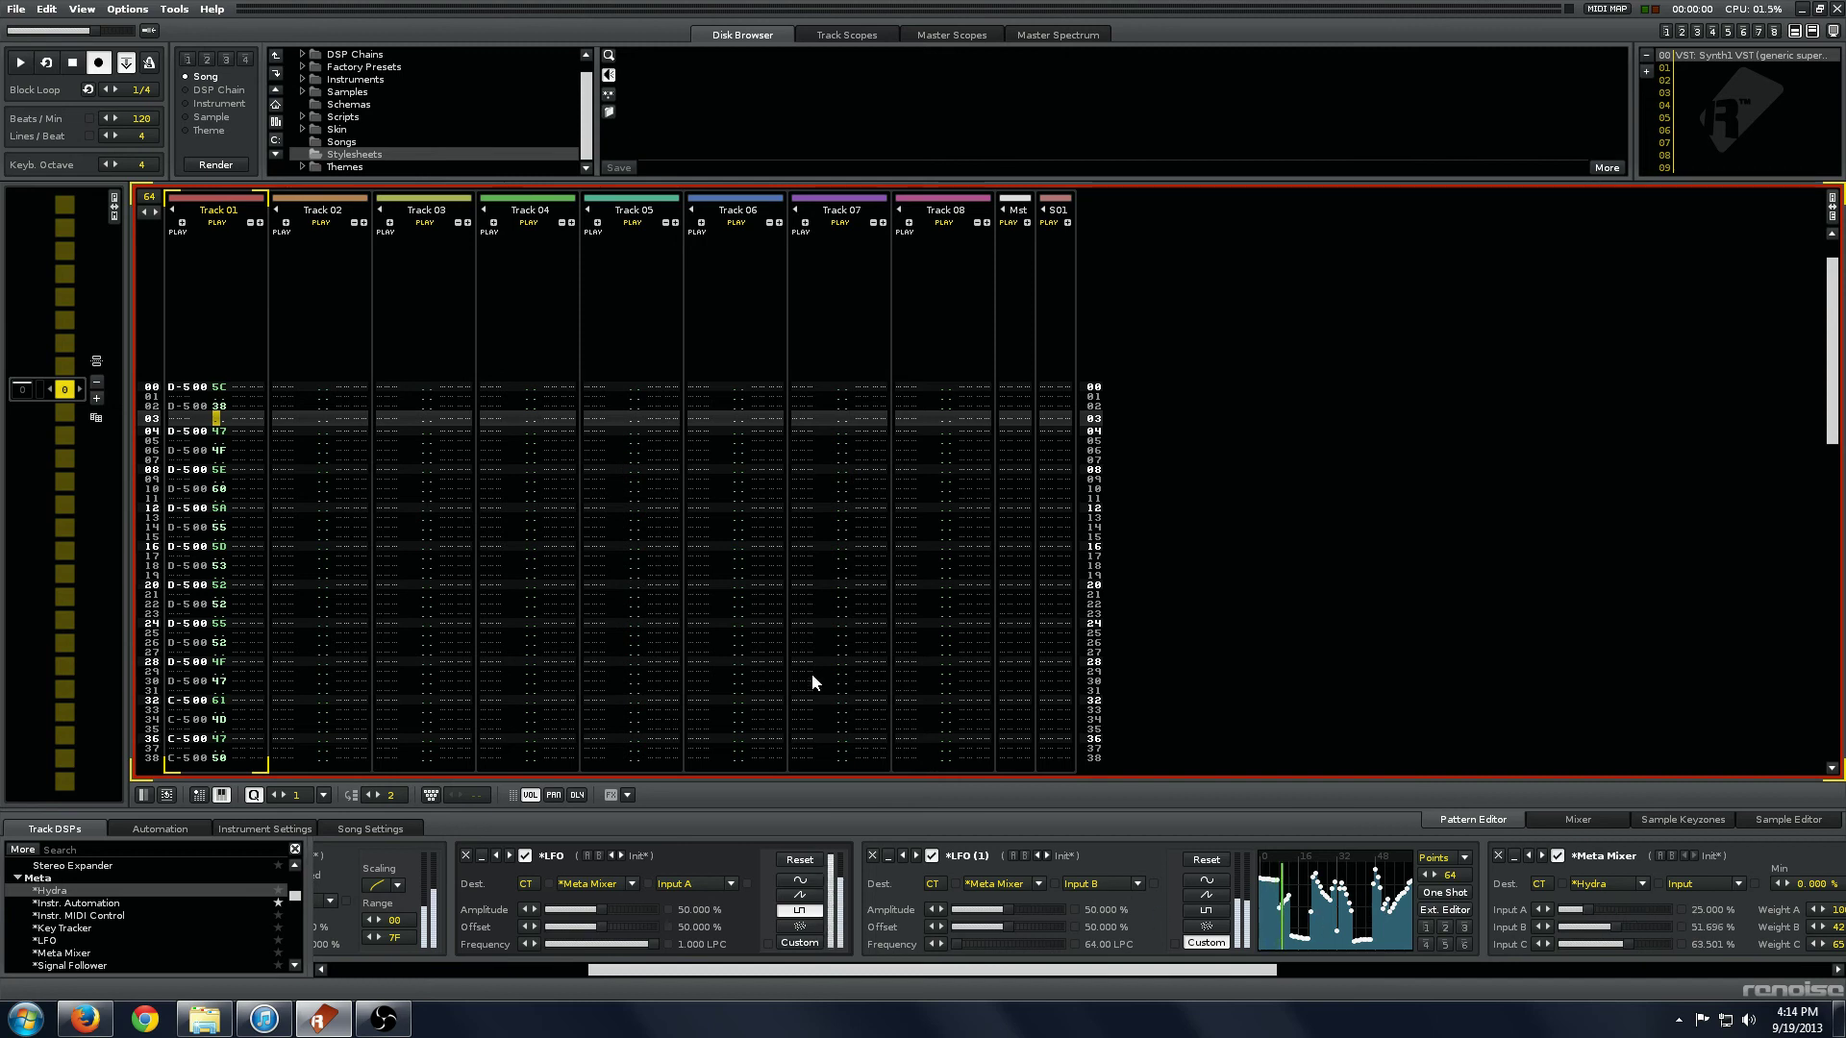
key("space")
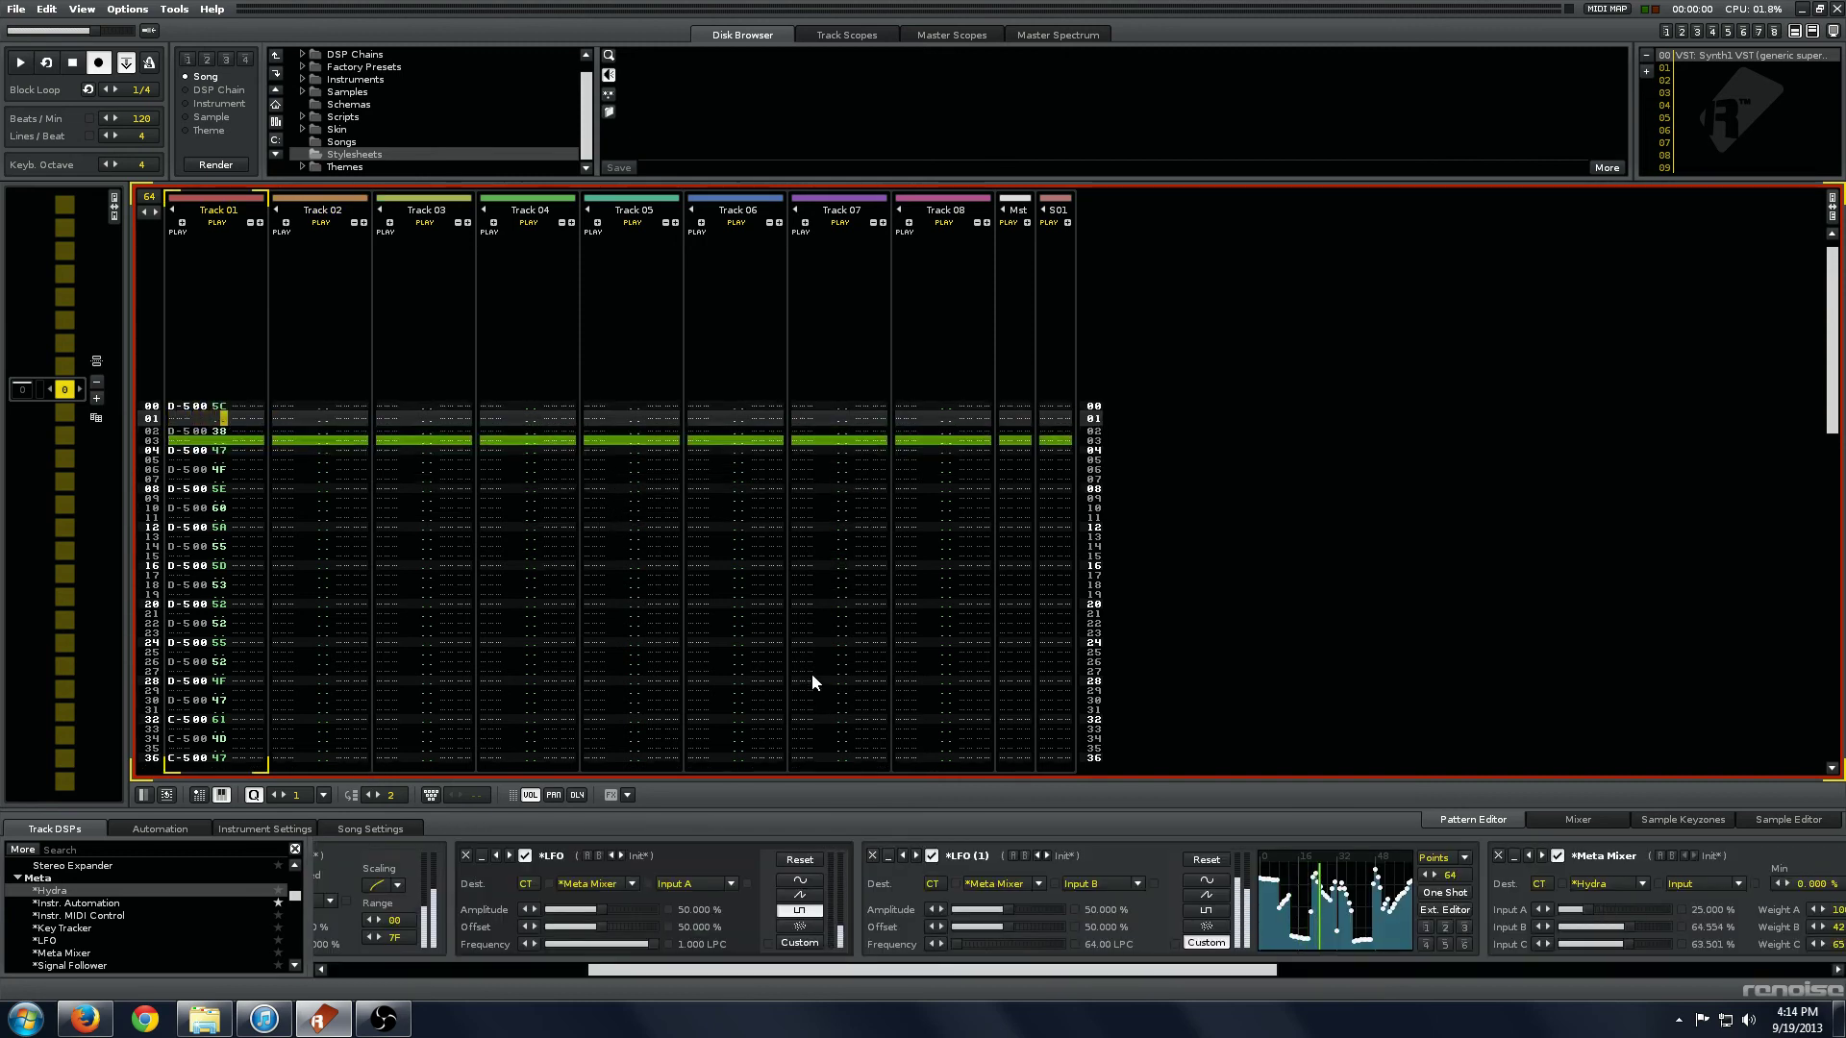
key("Up")
key("Right")
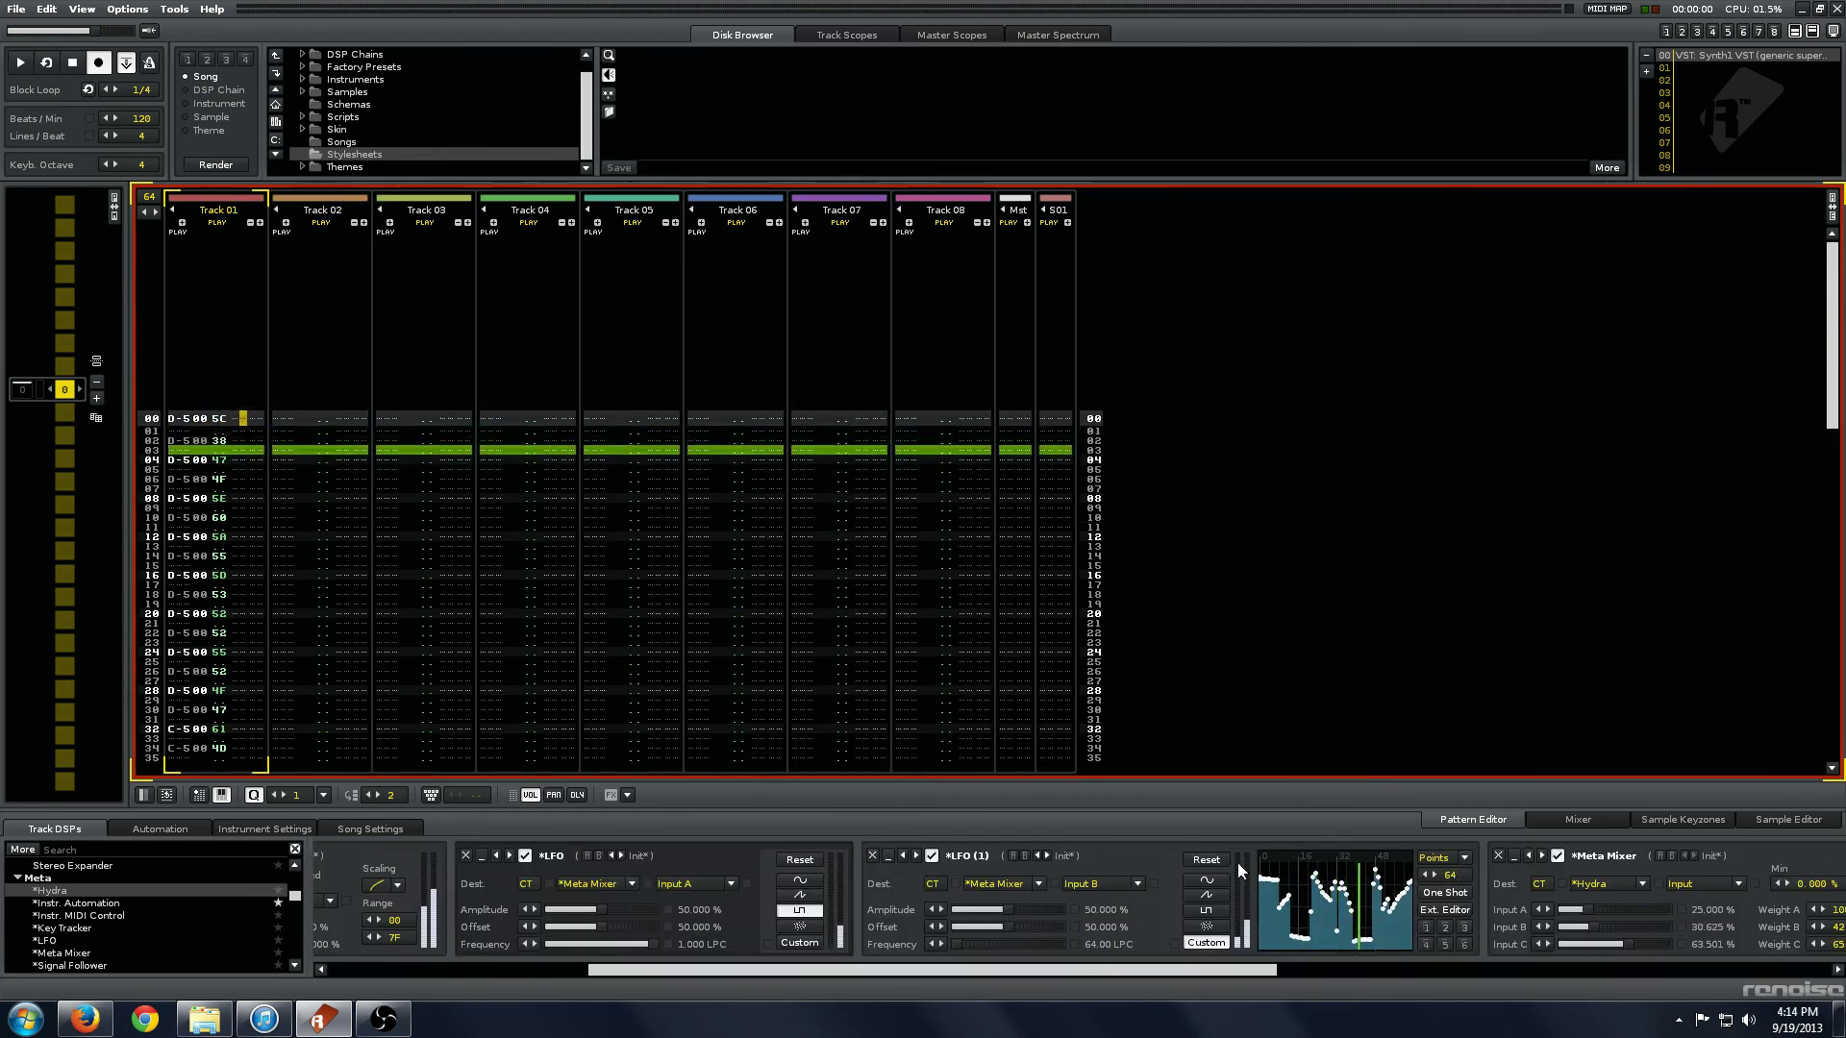
left_click(626, 797)
- Enter 3801 at row 00 to reset LFO (1) and play the pattern from the top
mouse_move(765, 892)
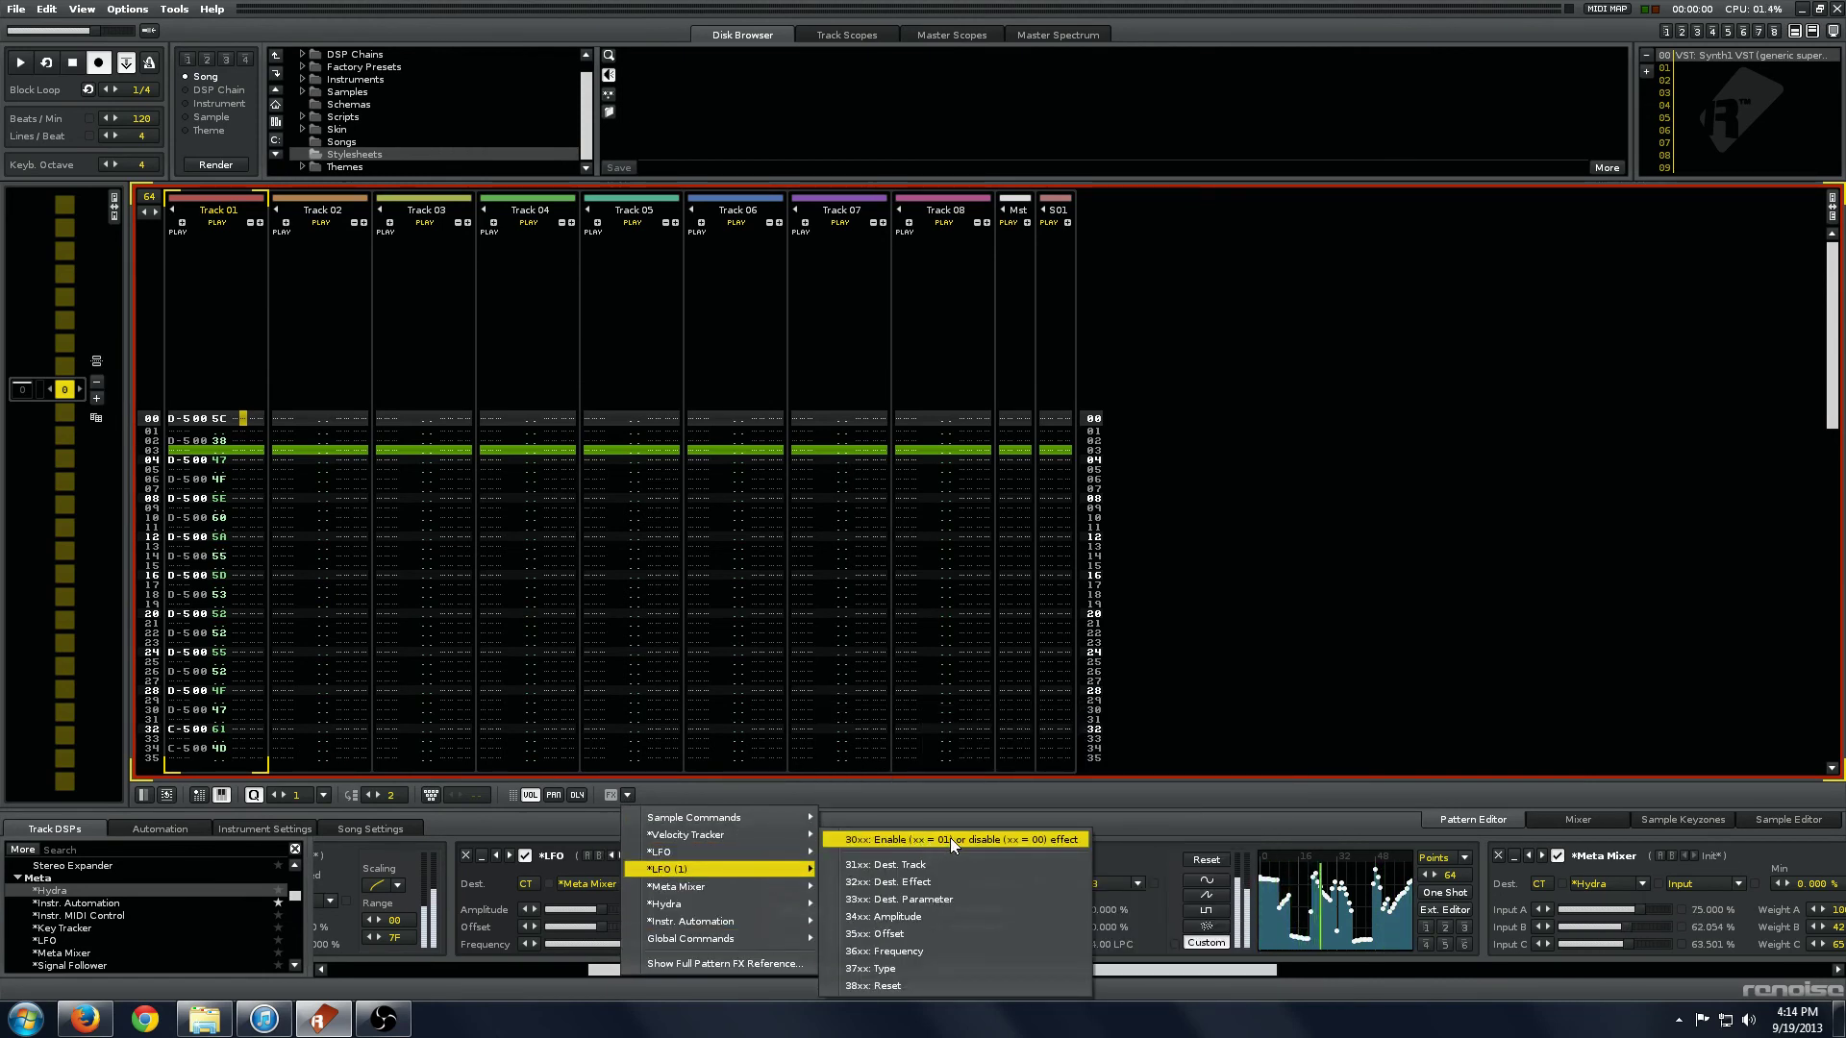
left_click(919, 985)
type("1")
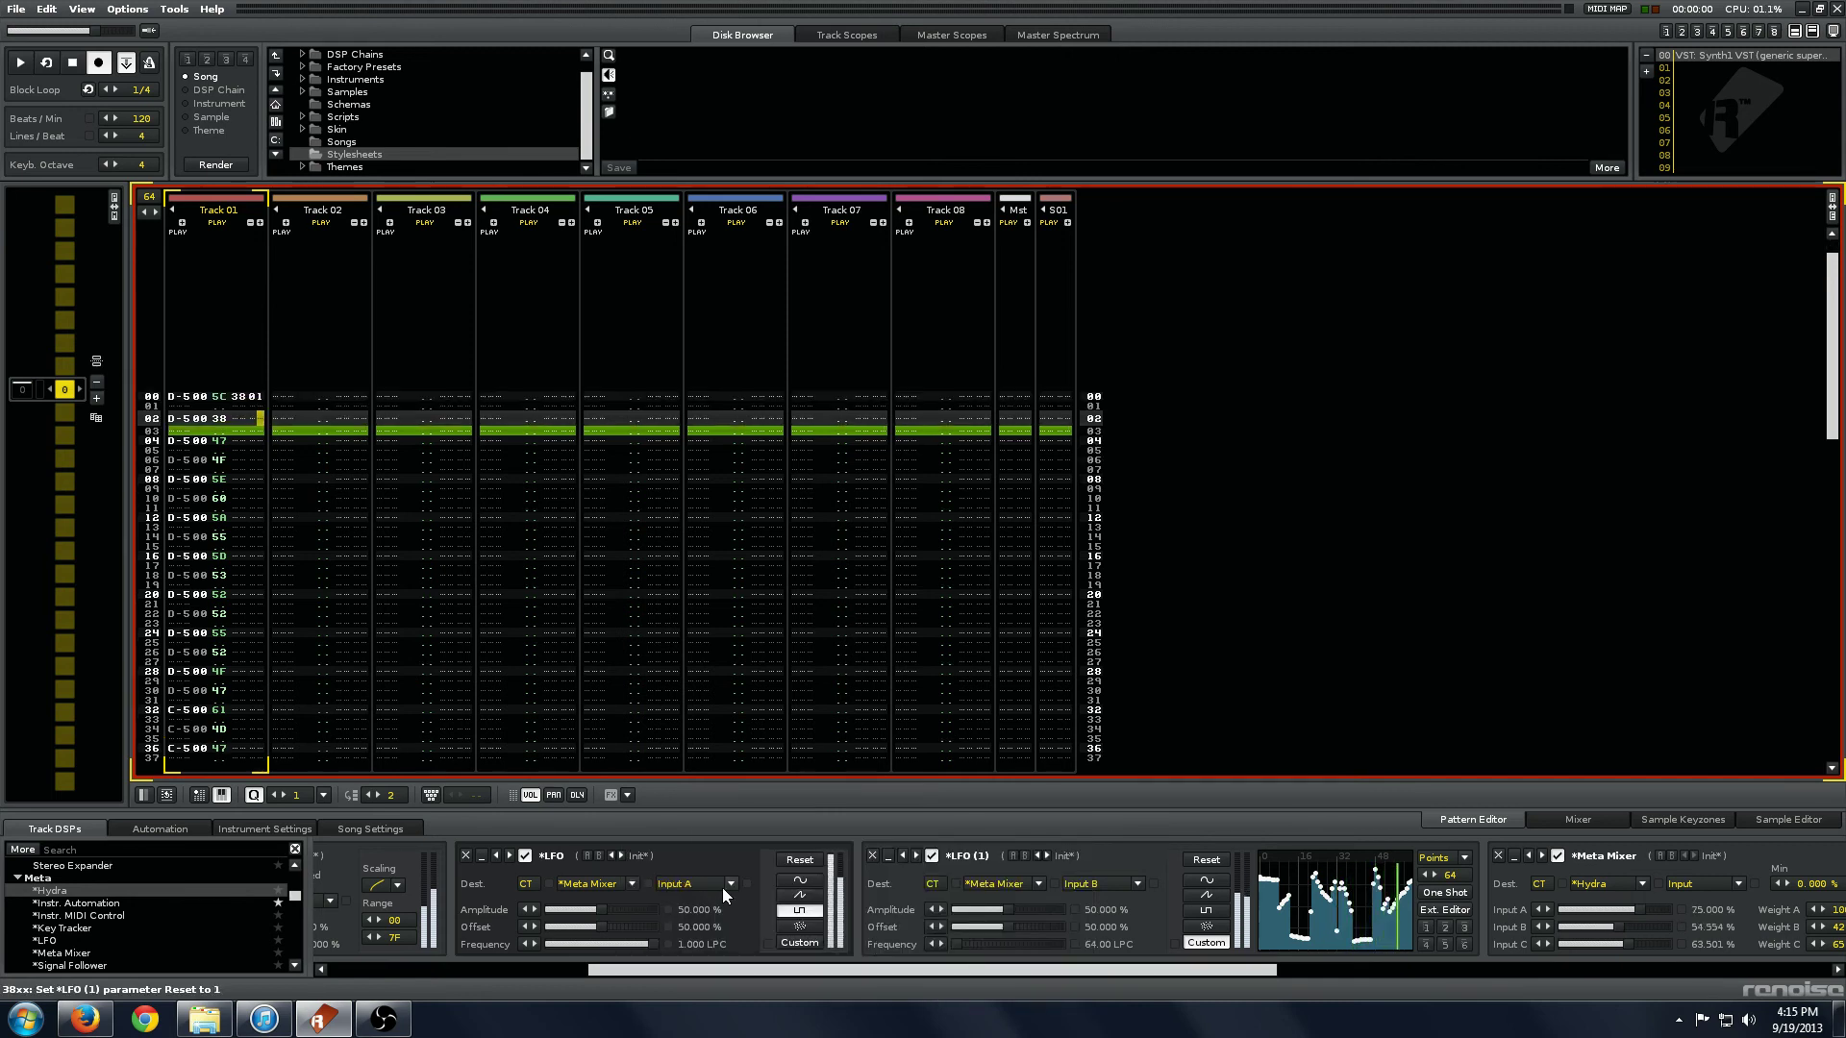
key("space")
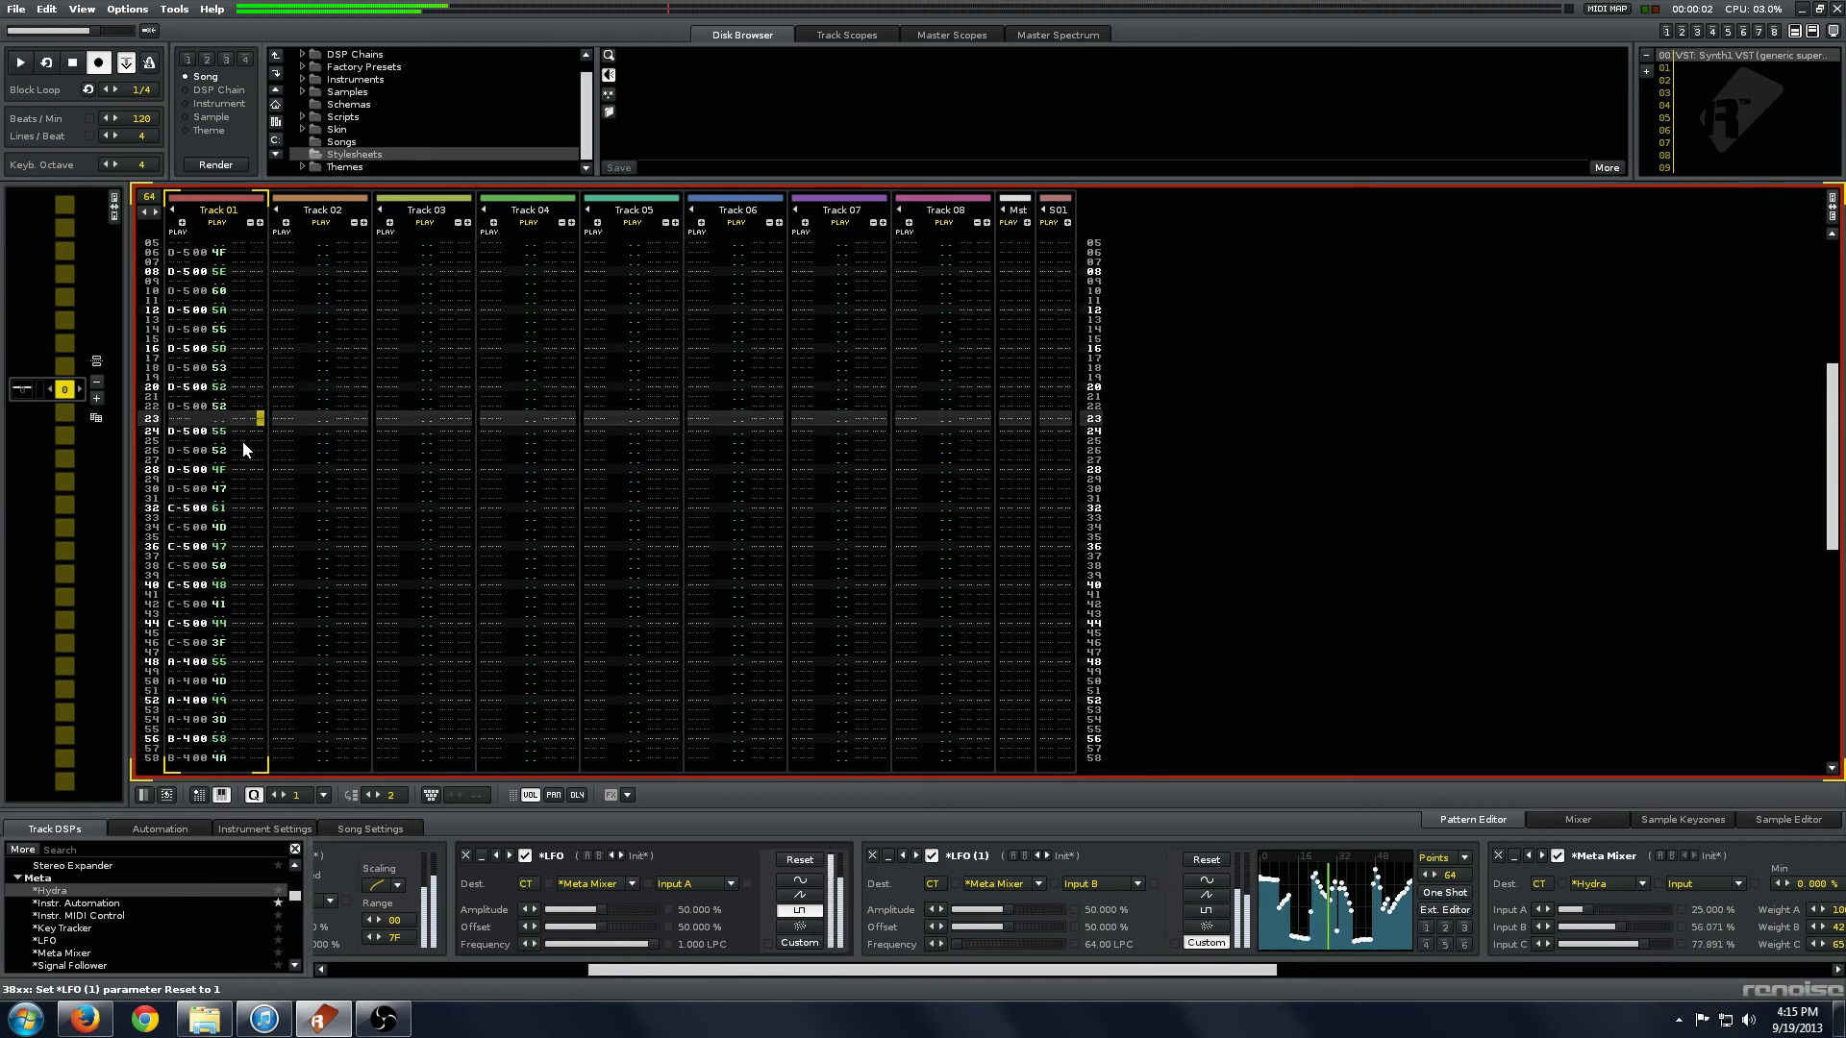
key("Alt_R")
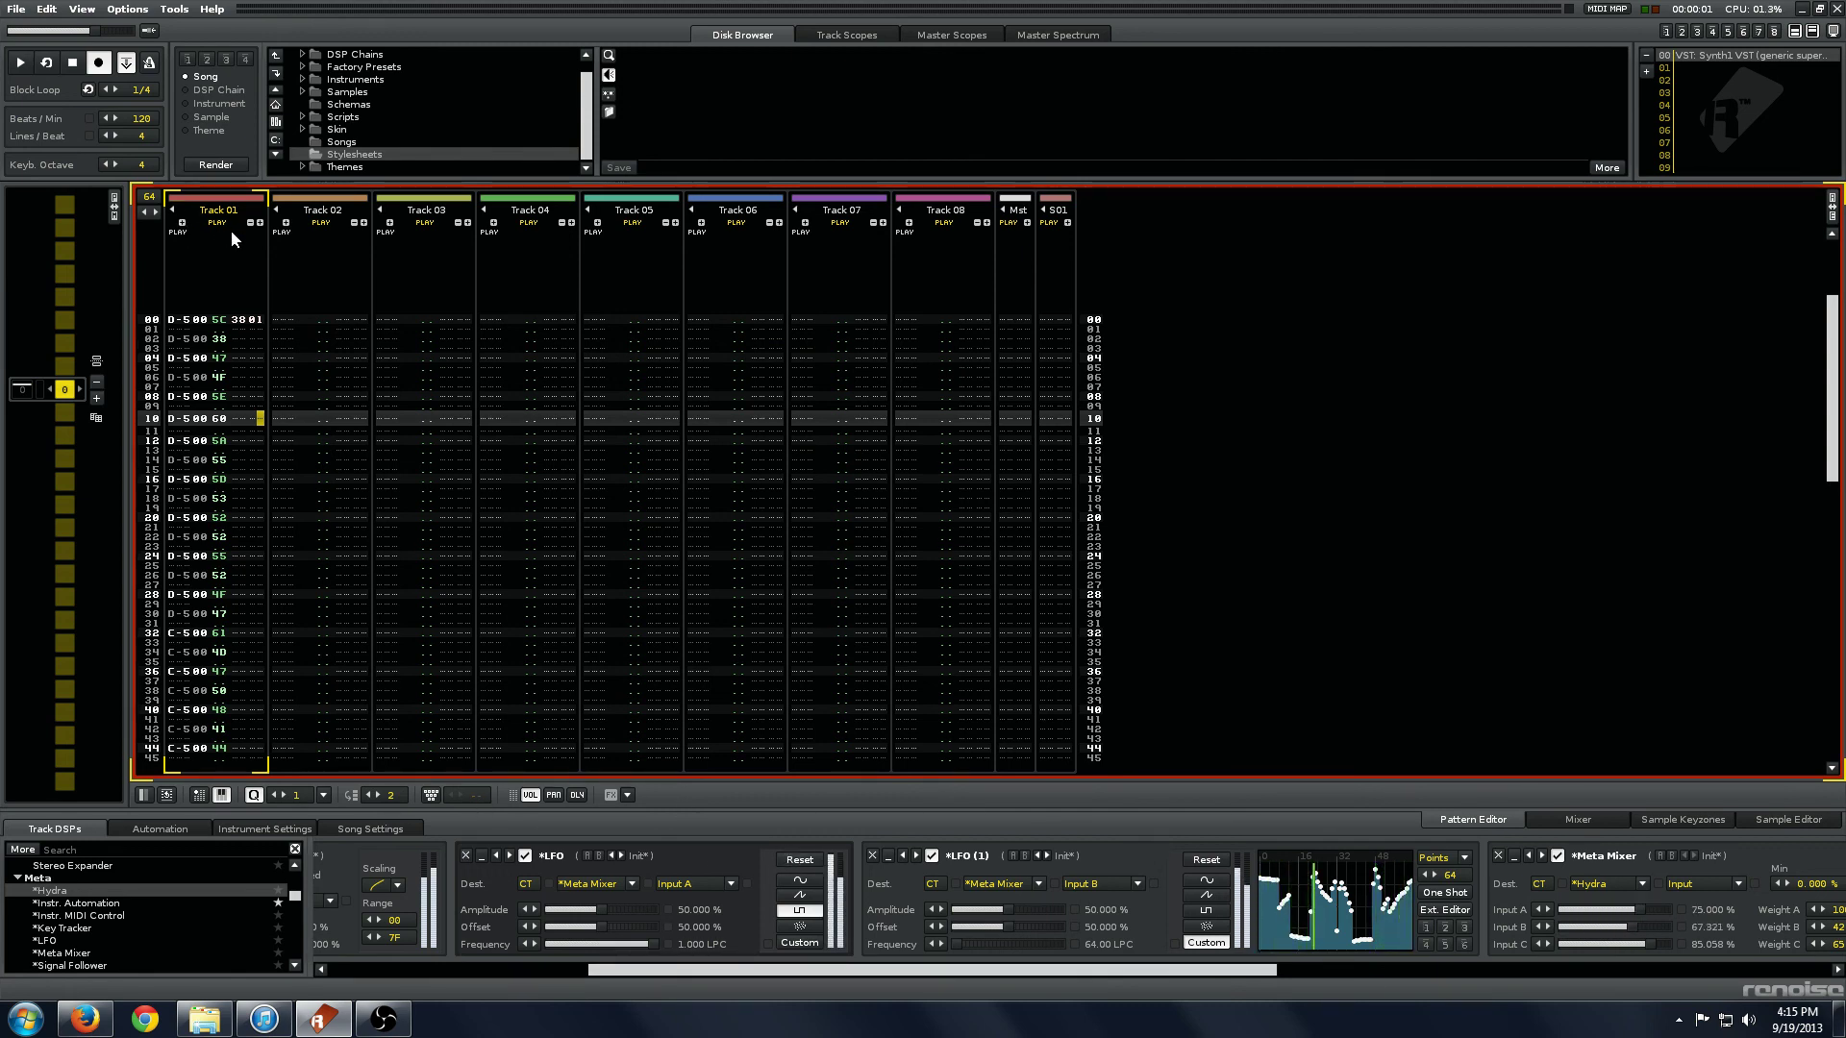
- Add a second effect column with 2801 to reset the other LFO, then play
left_click(260, 224)
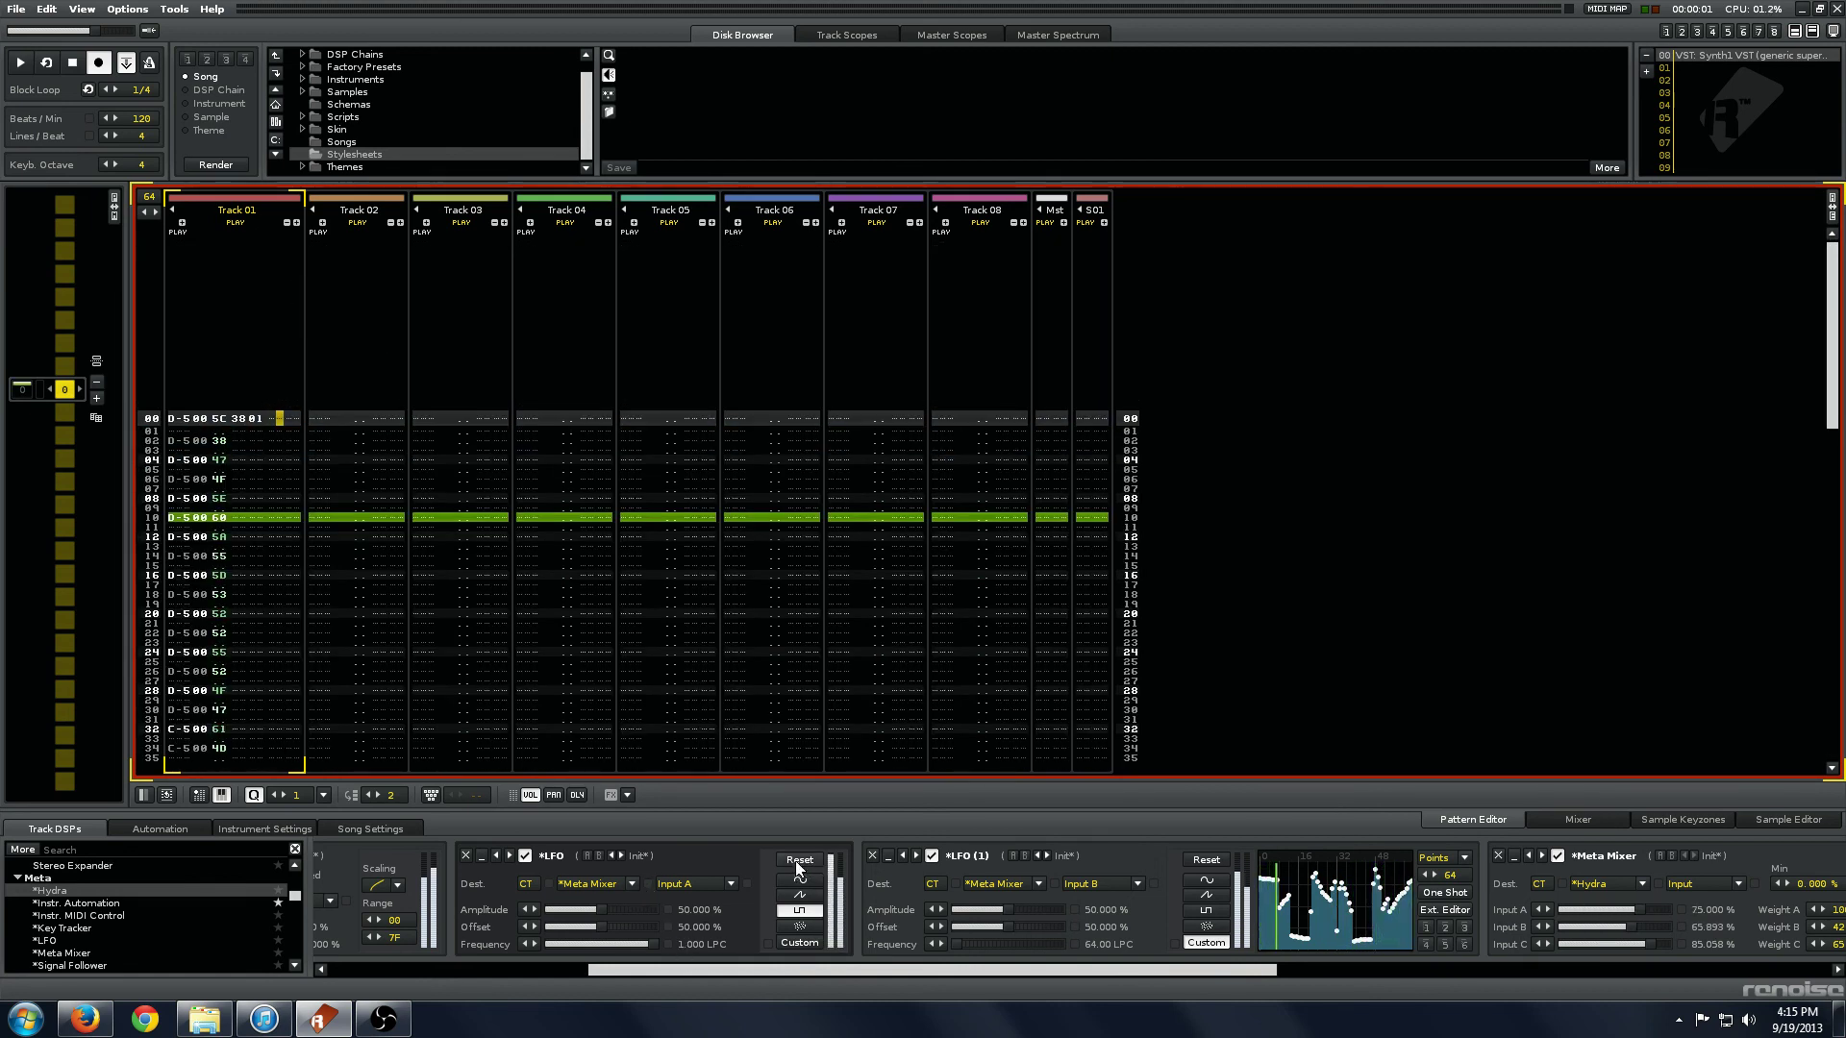
left_click(628, 796)
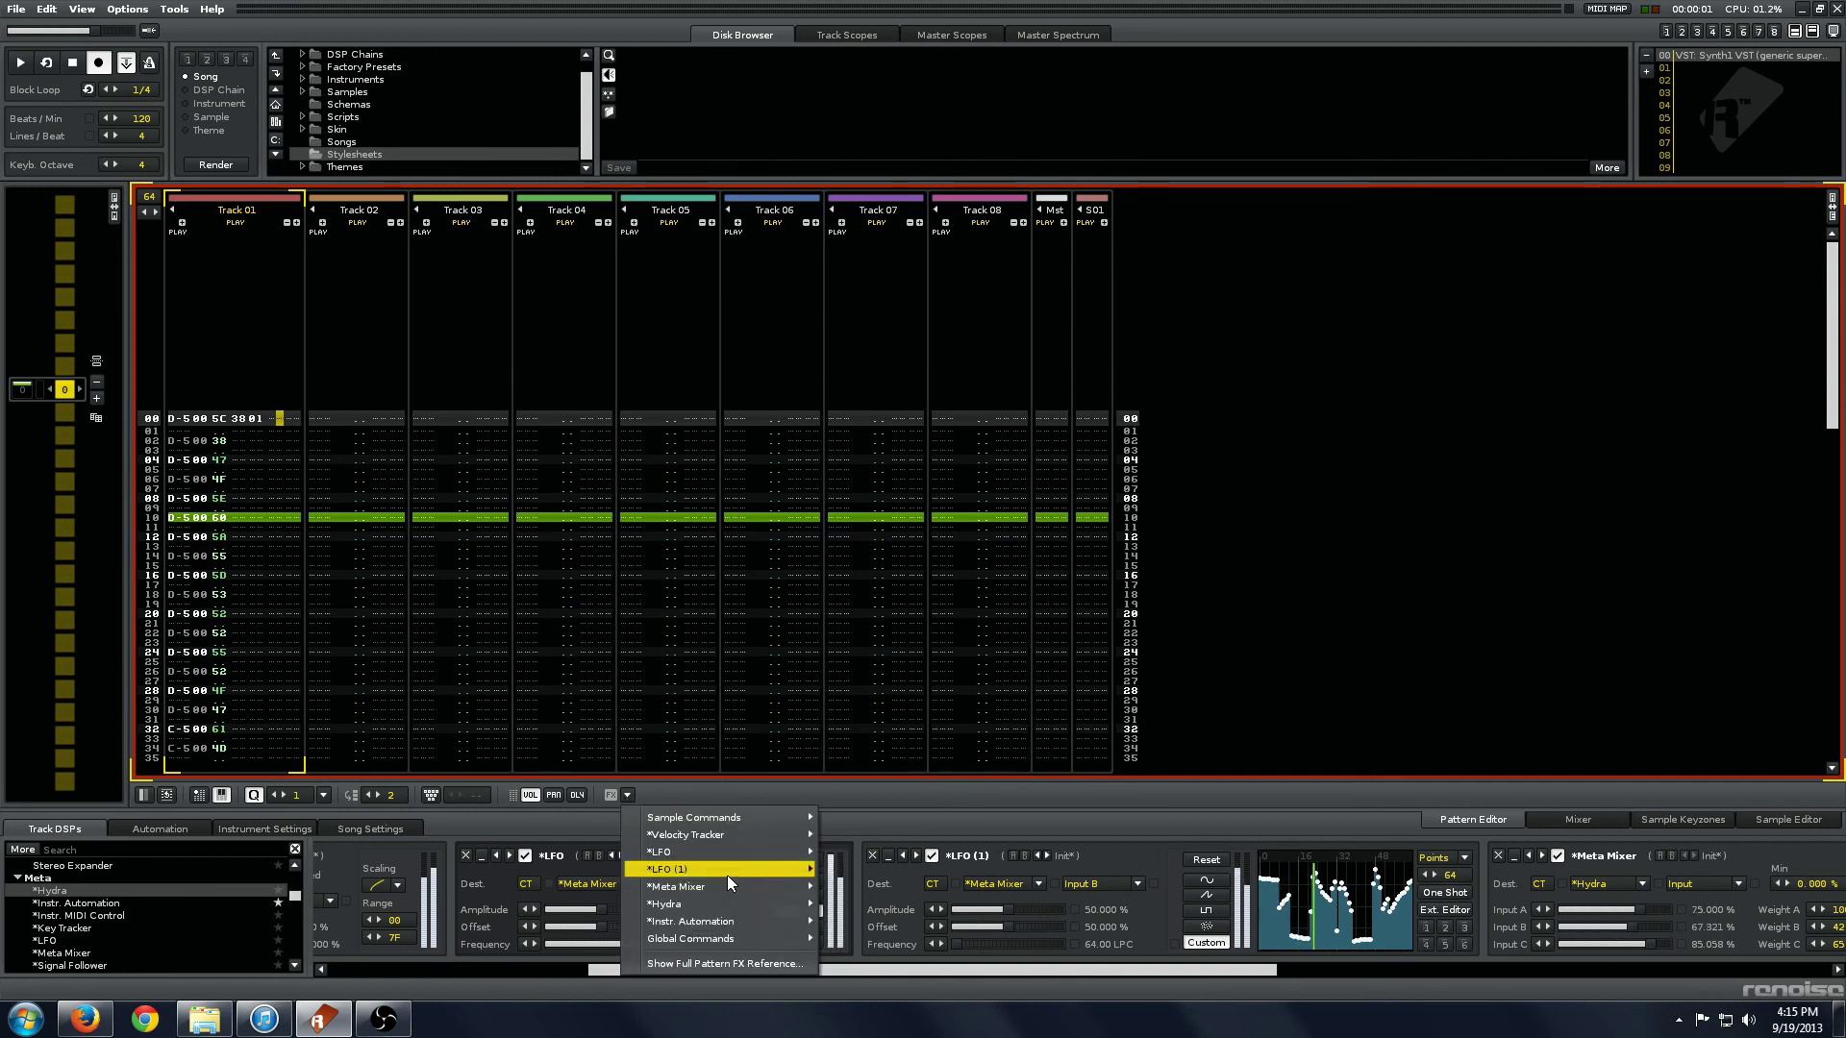
mouse_move(736, 855)
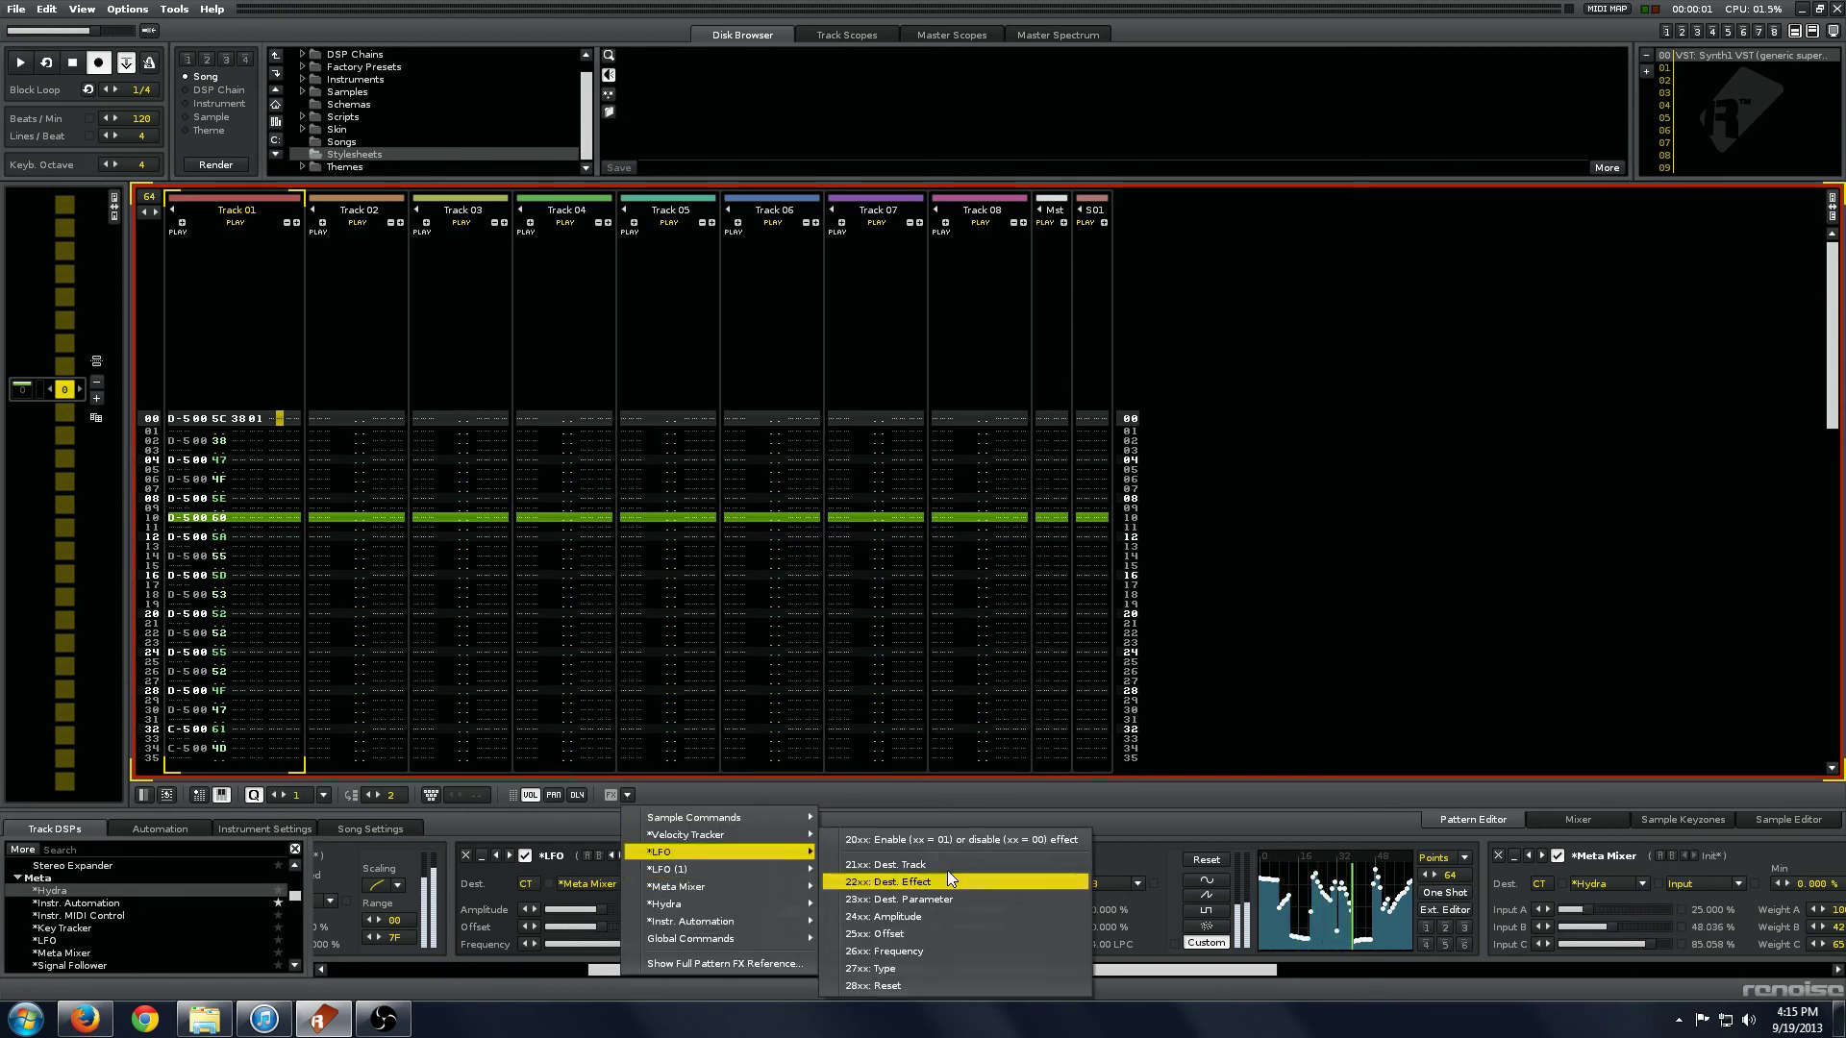
left_click(923, 985)
type("1")
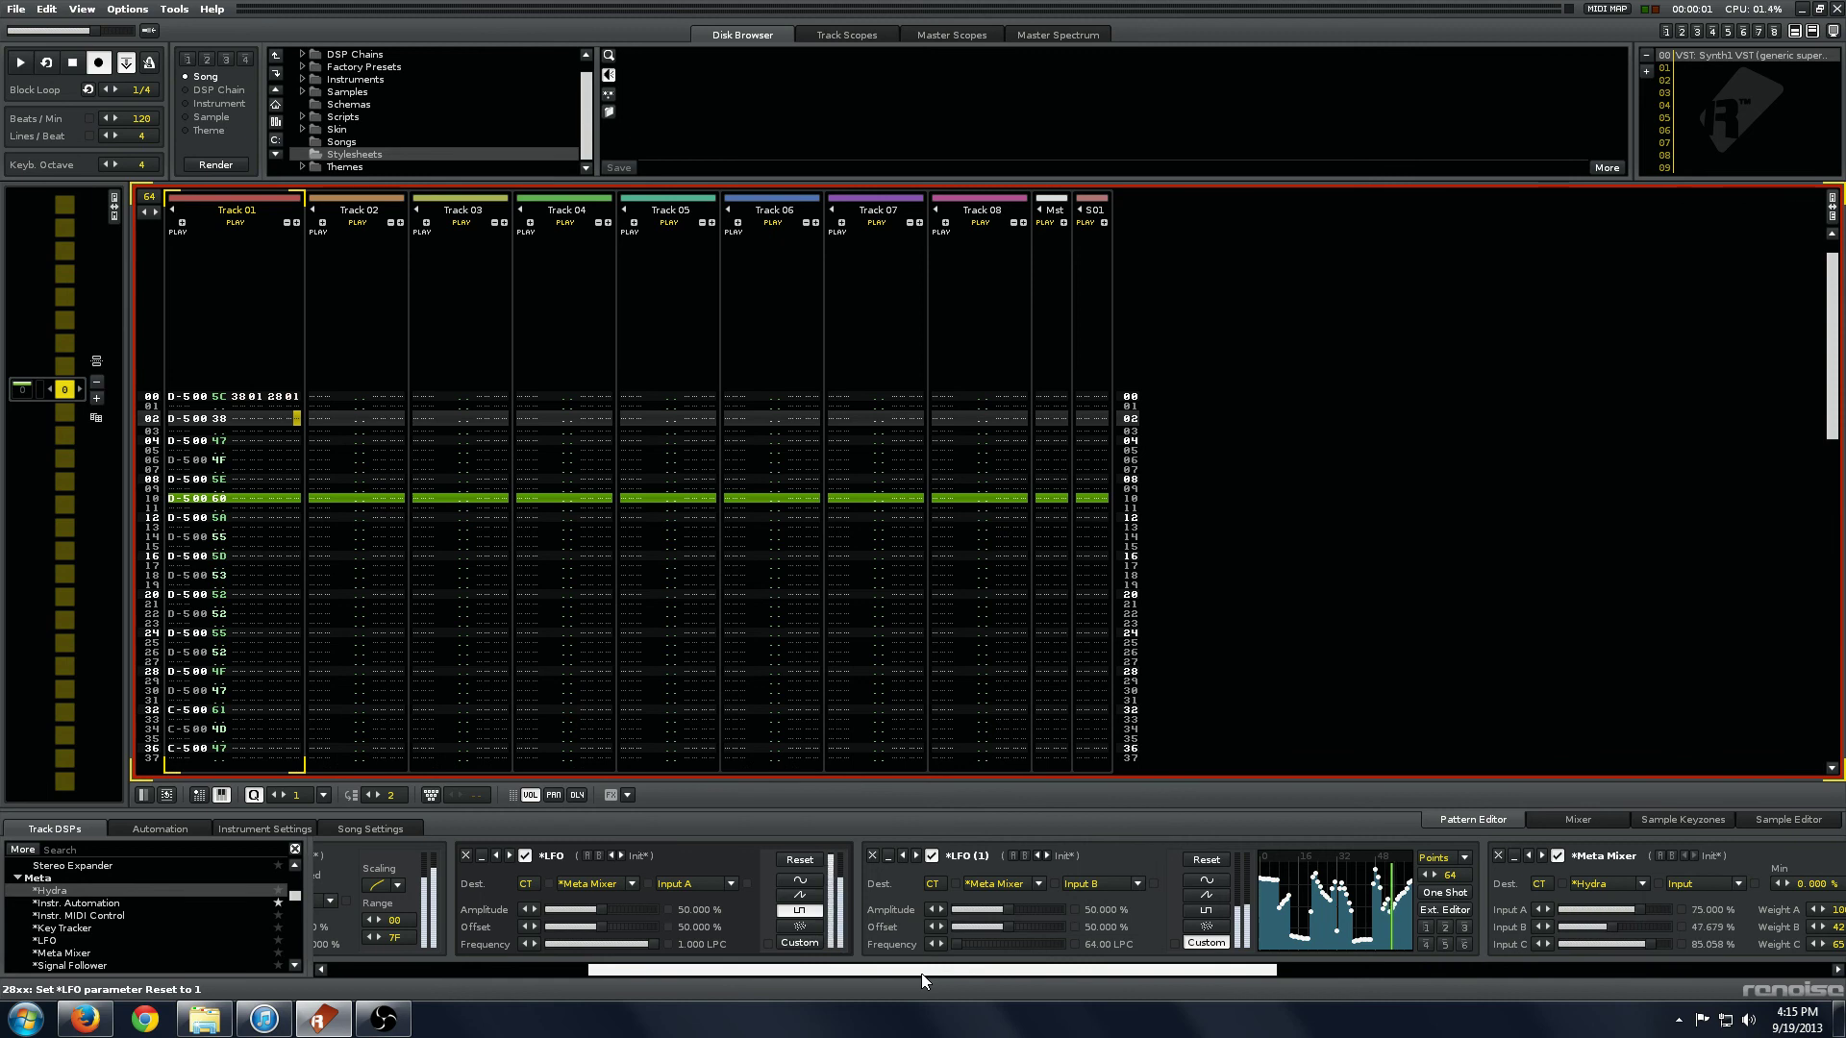
key("space")
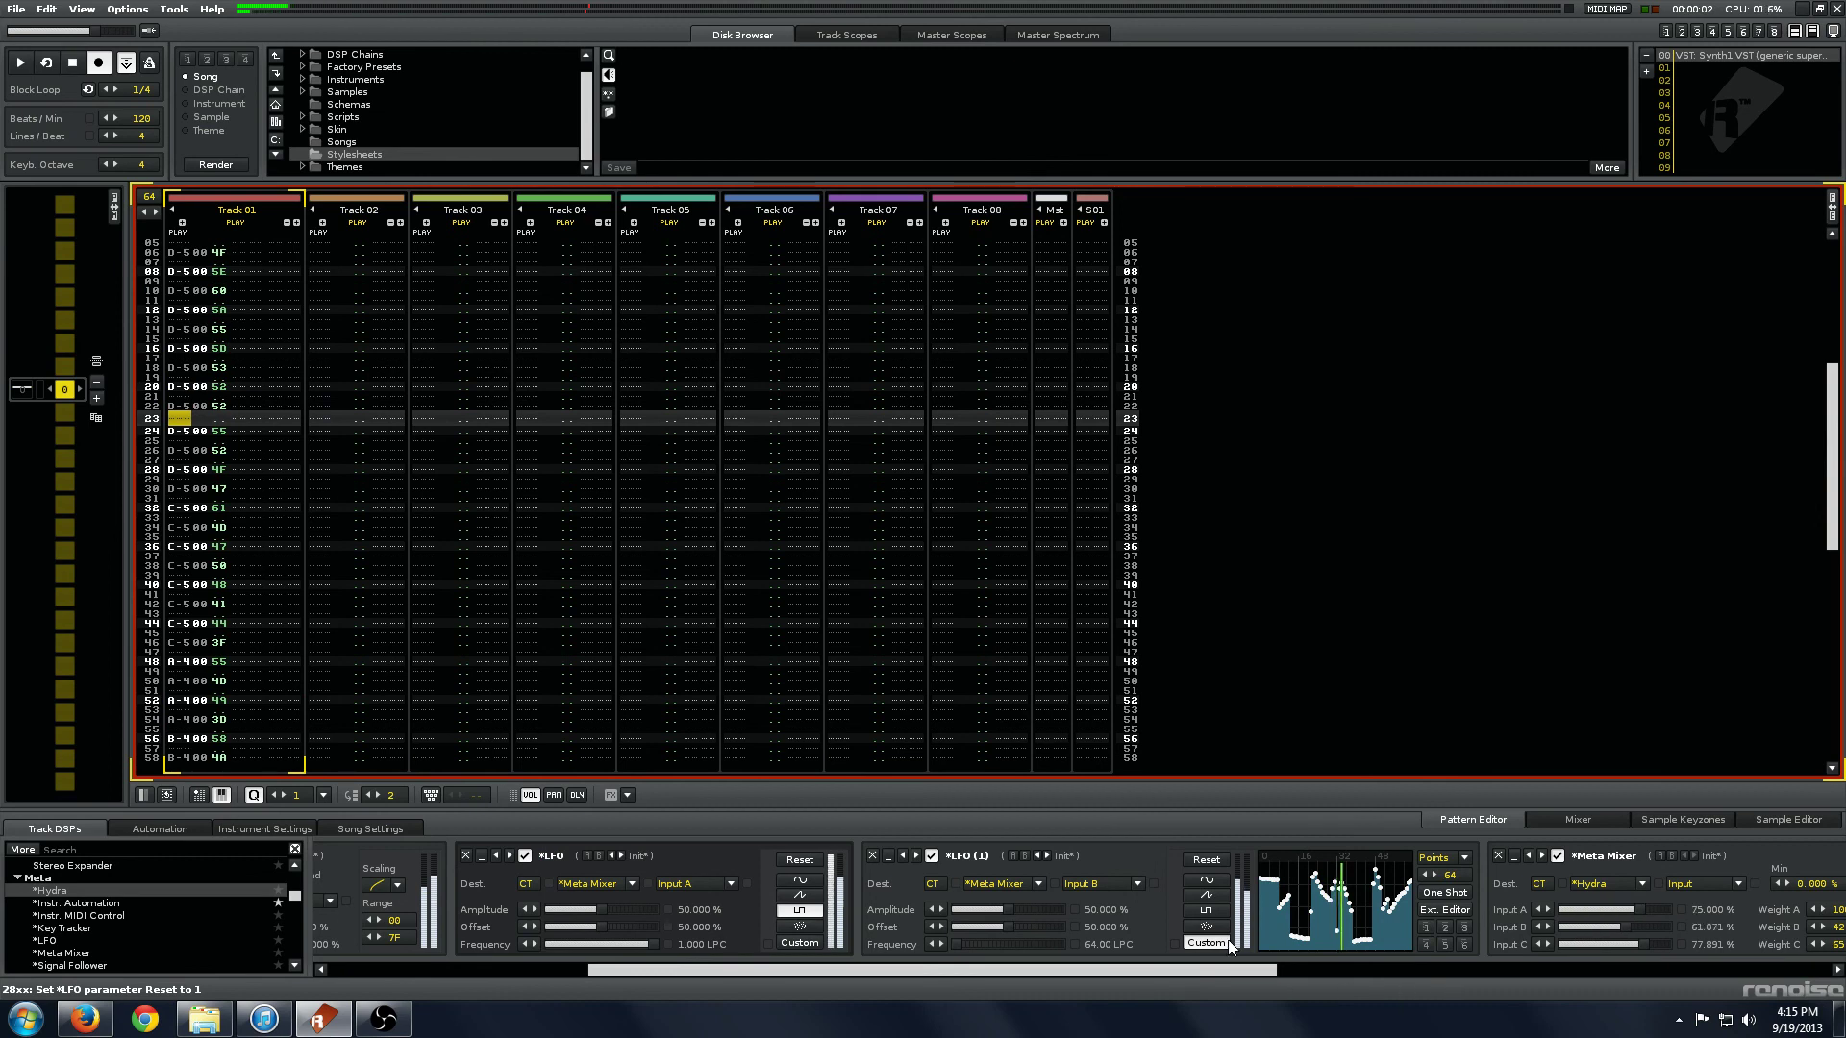
left_click_drag(1186, 971, 1790, 969)
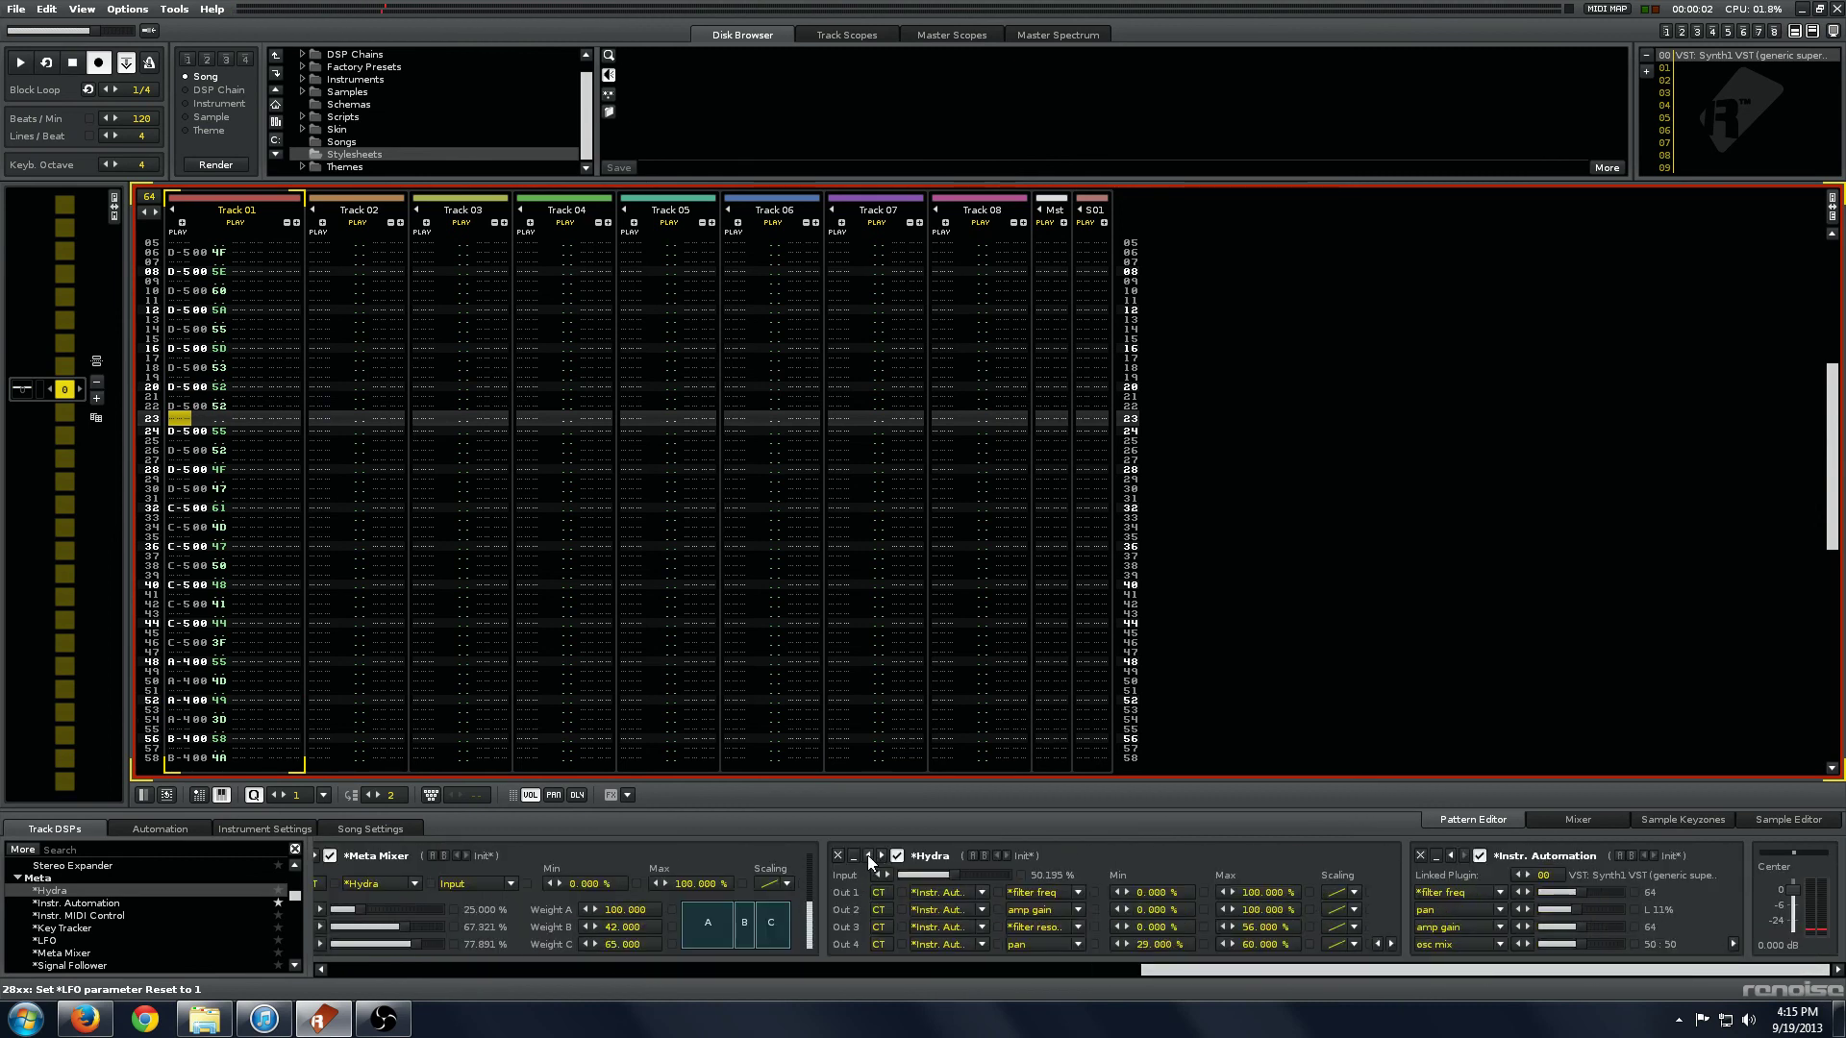
- Scroll the DSP chain past Meta Mixer, Hydra and the LFOs, then bring OBS to the front
left_click(815, 970)
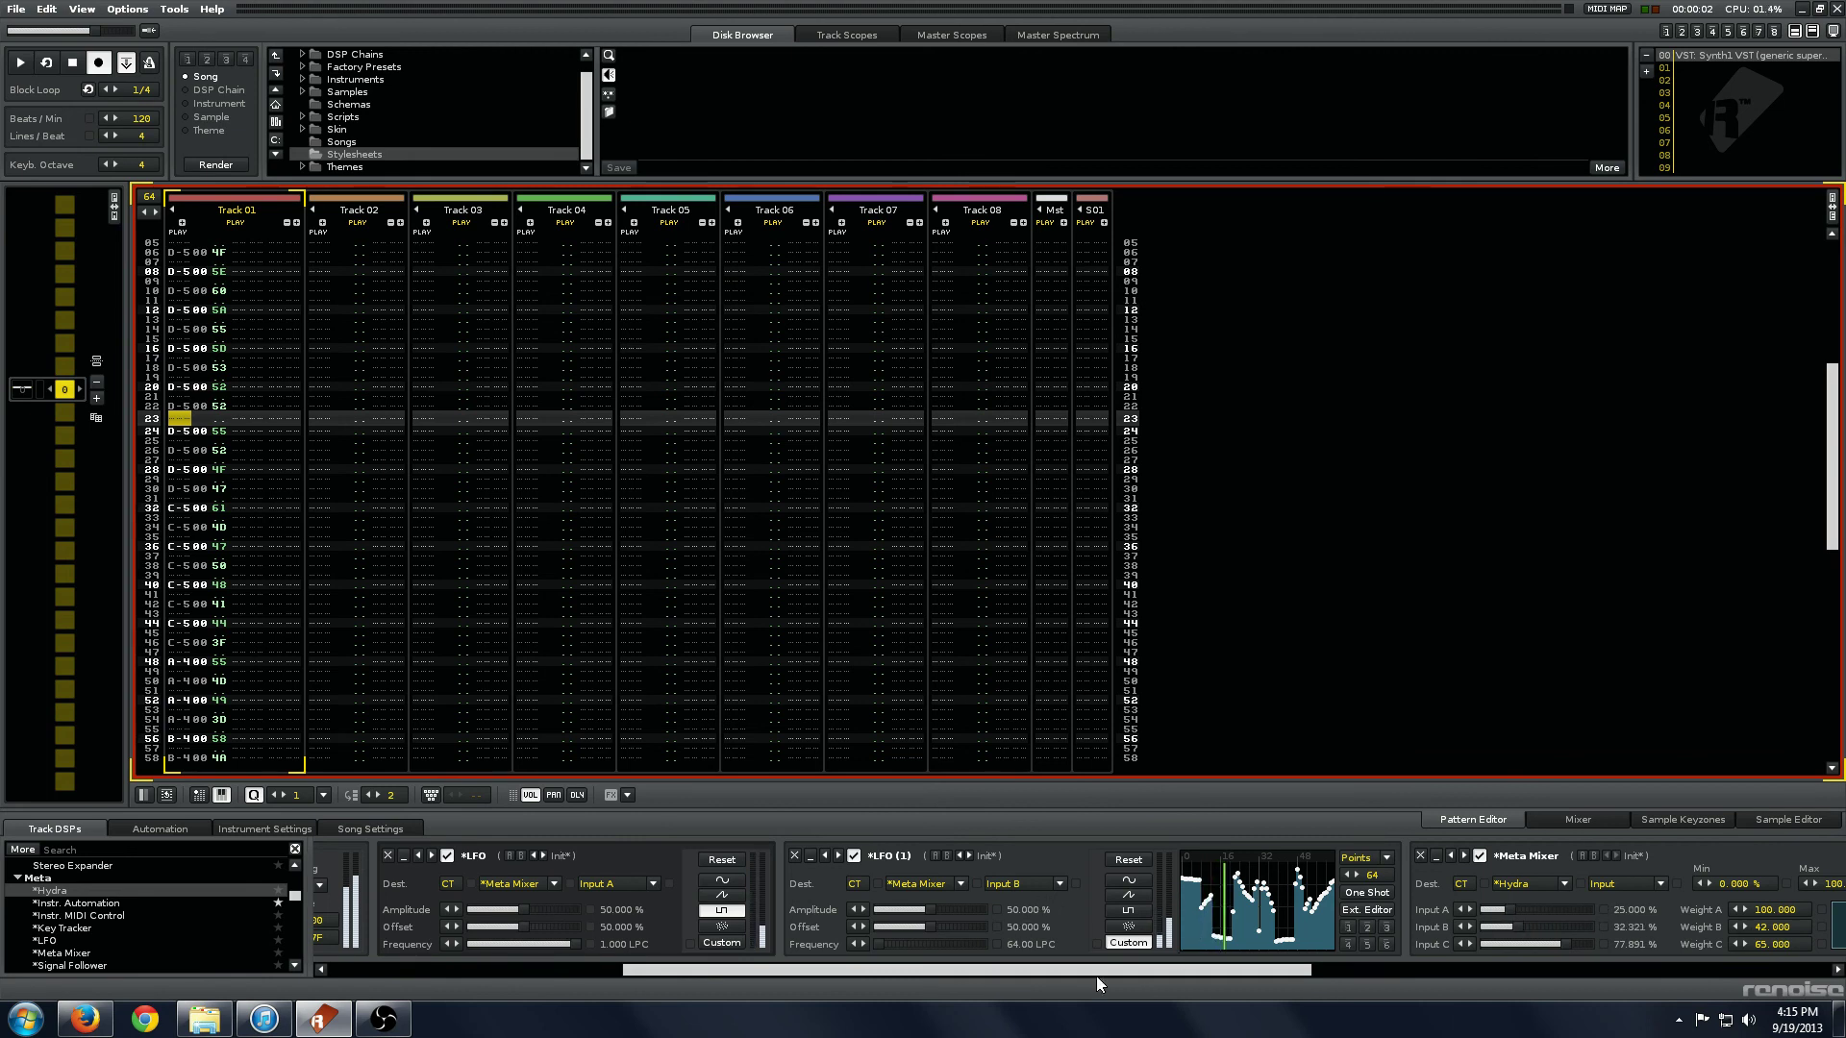
scroll(1087, 973, "right", 1)
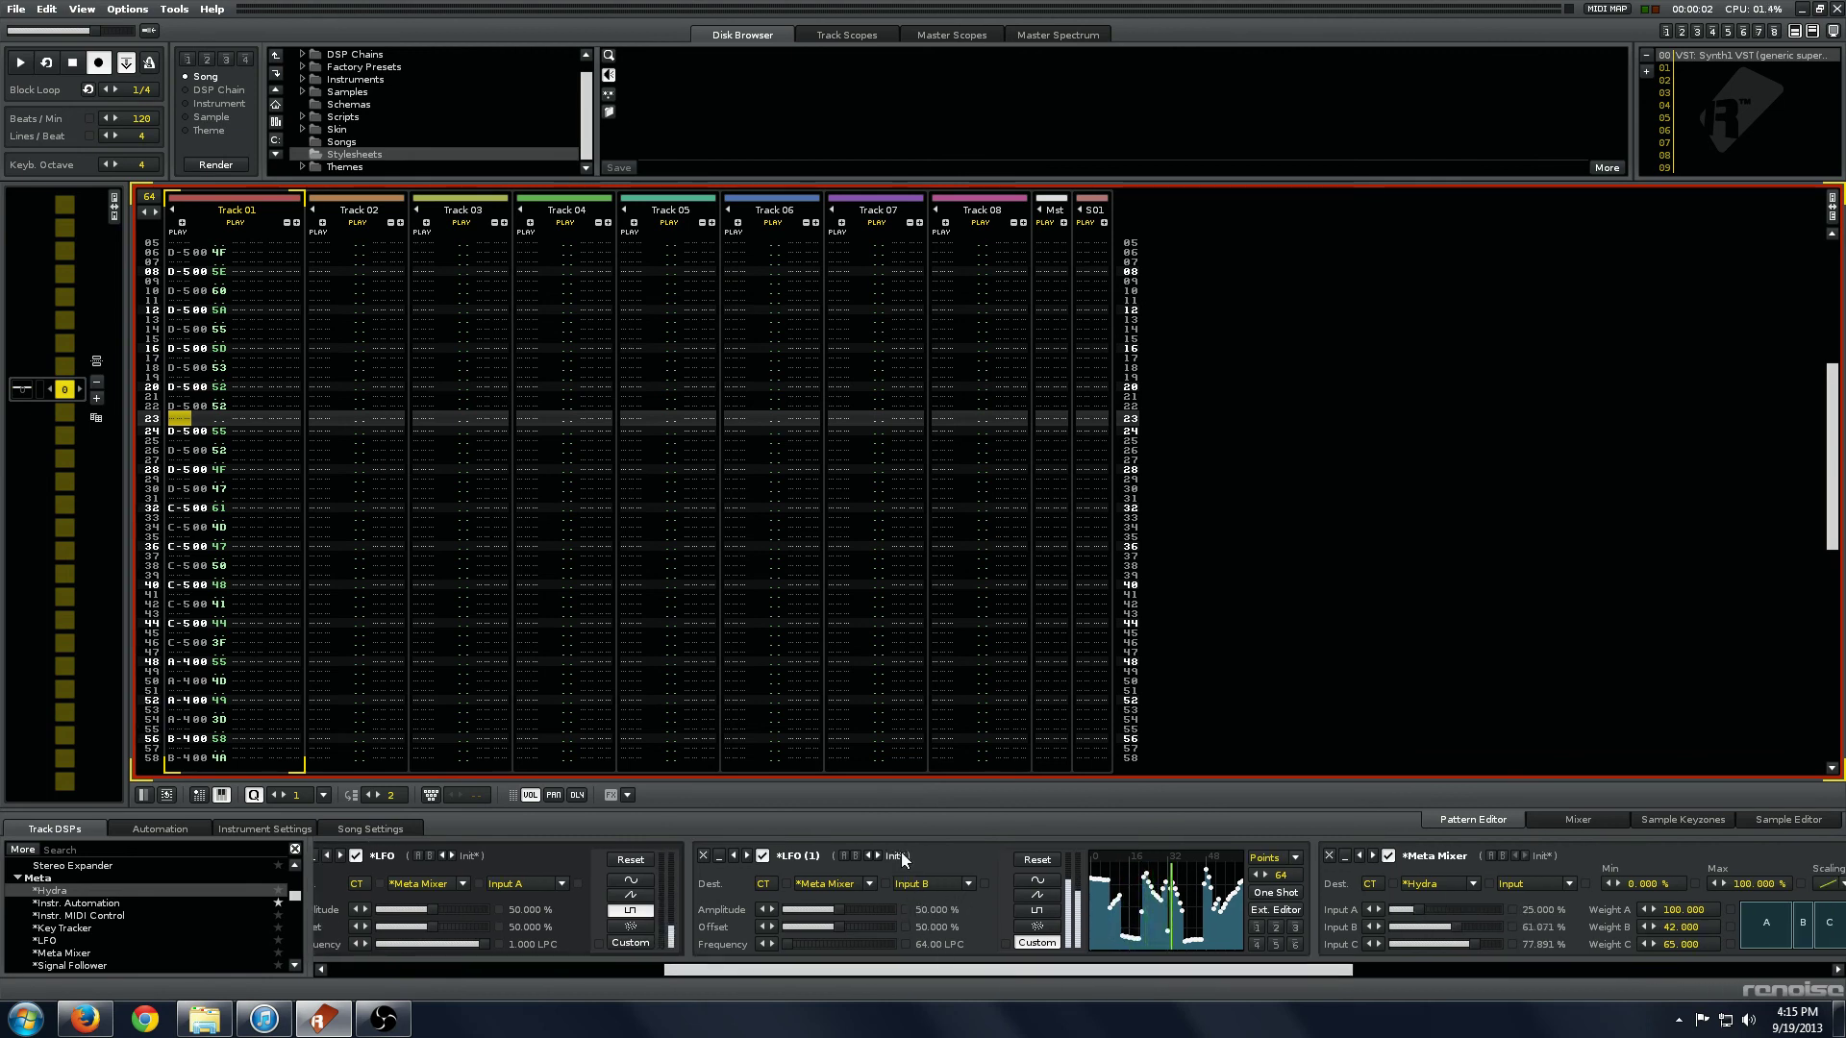
mouse_move(396, 1032)
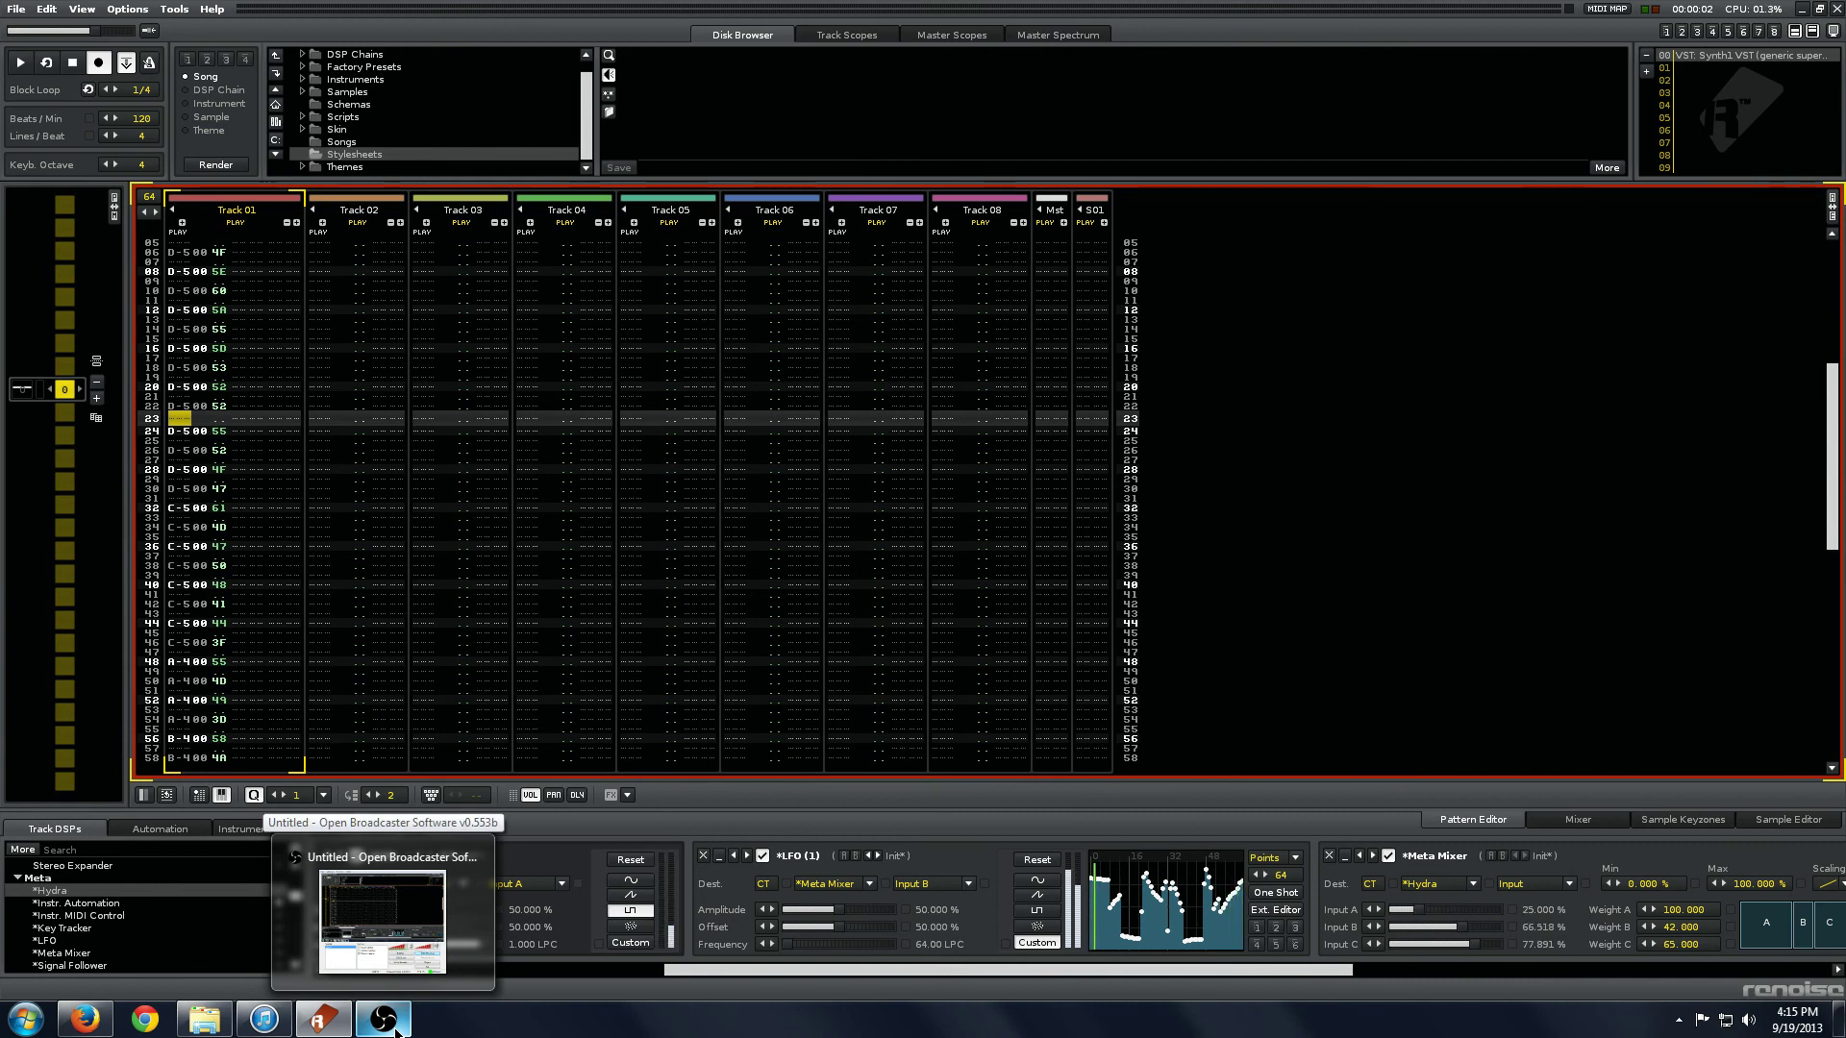
left_click(397, 1031)
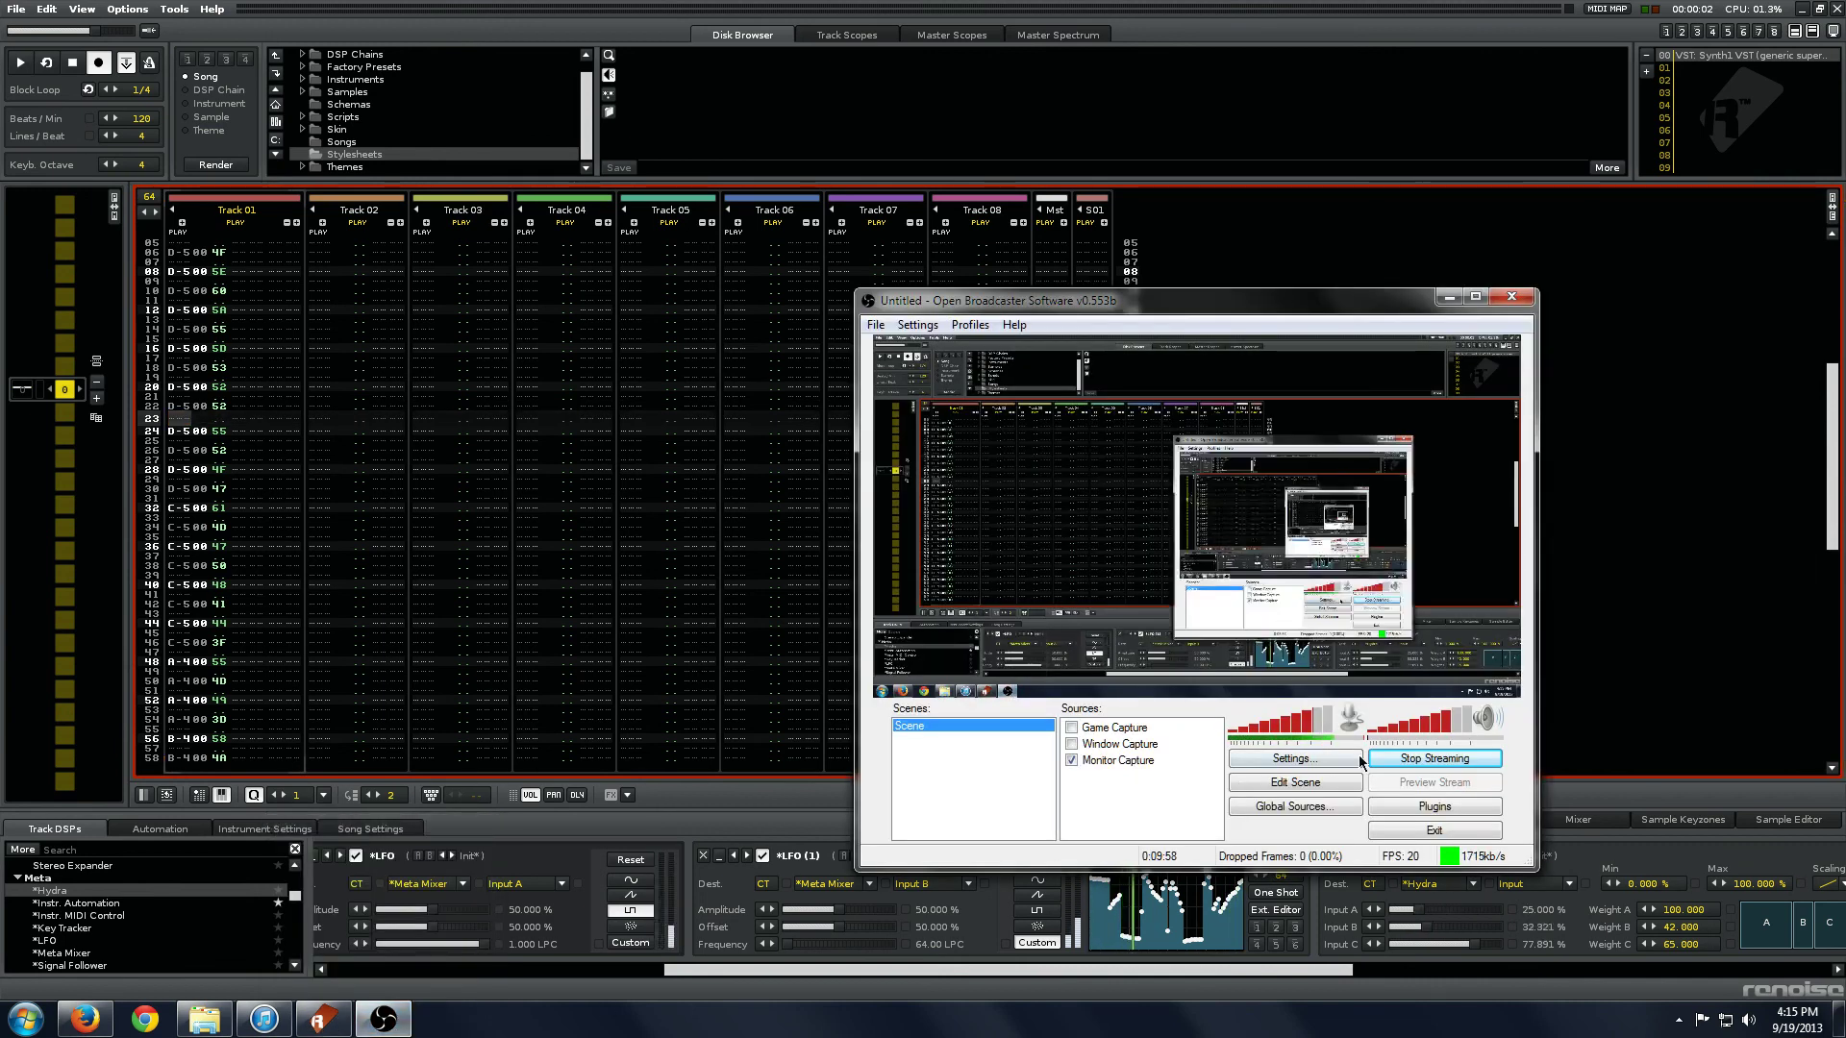